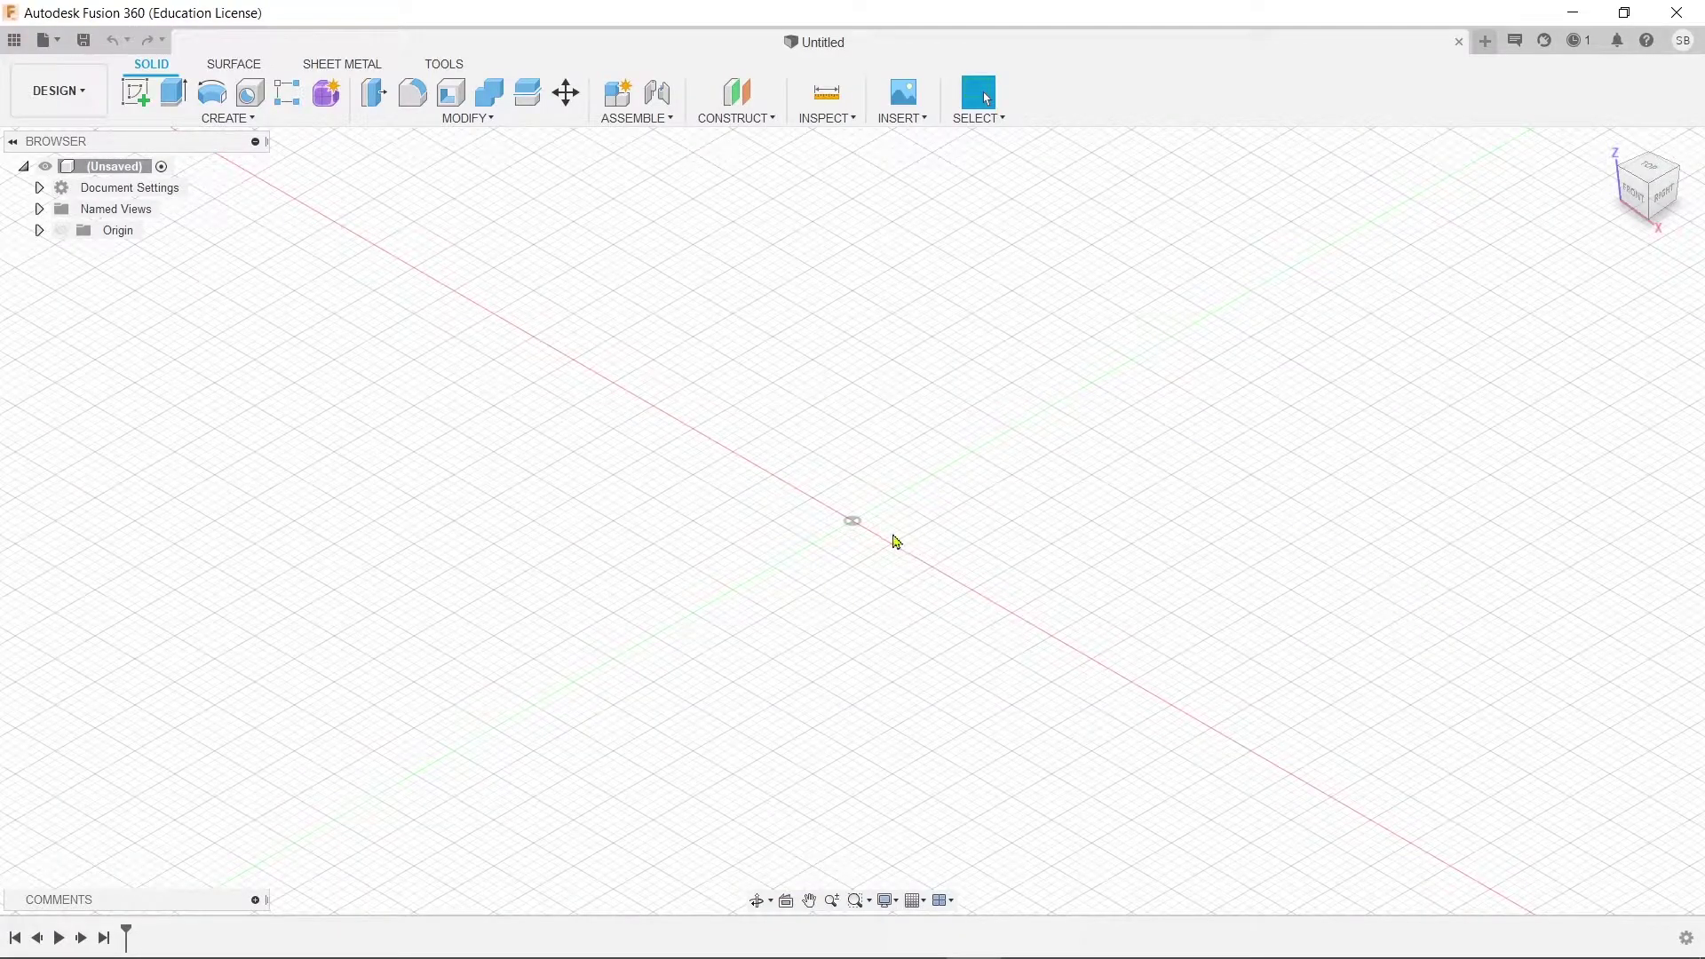
Bring up the chair reference photo showing 96 cm height, 46 cm seat and 52 × 48 cm base.
key(alt+Tab)
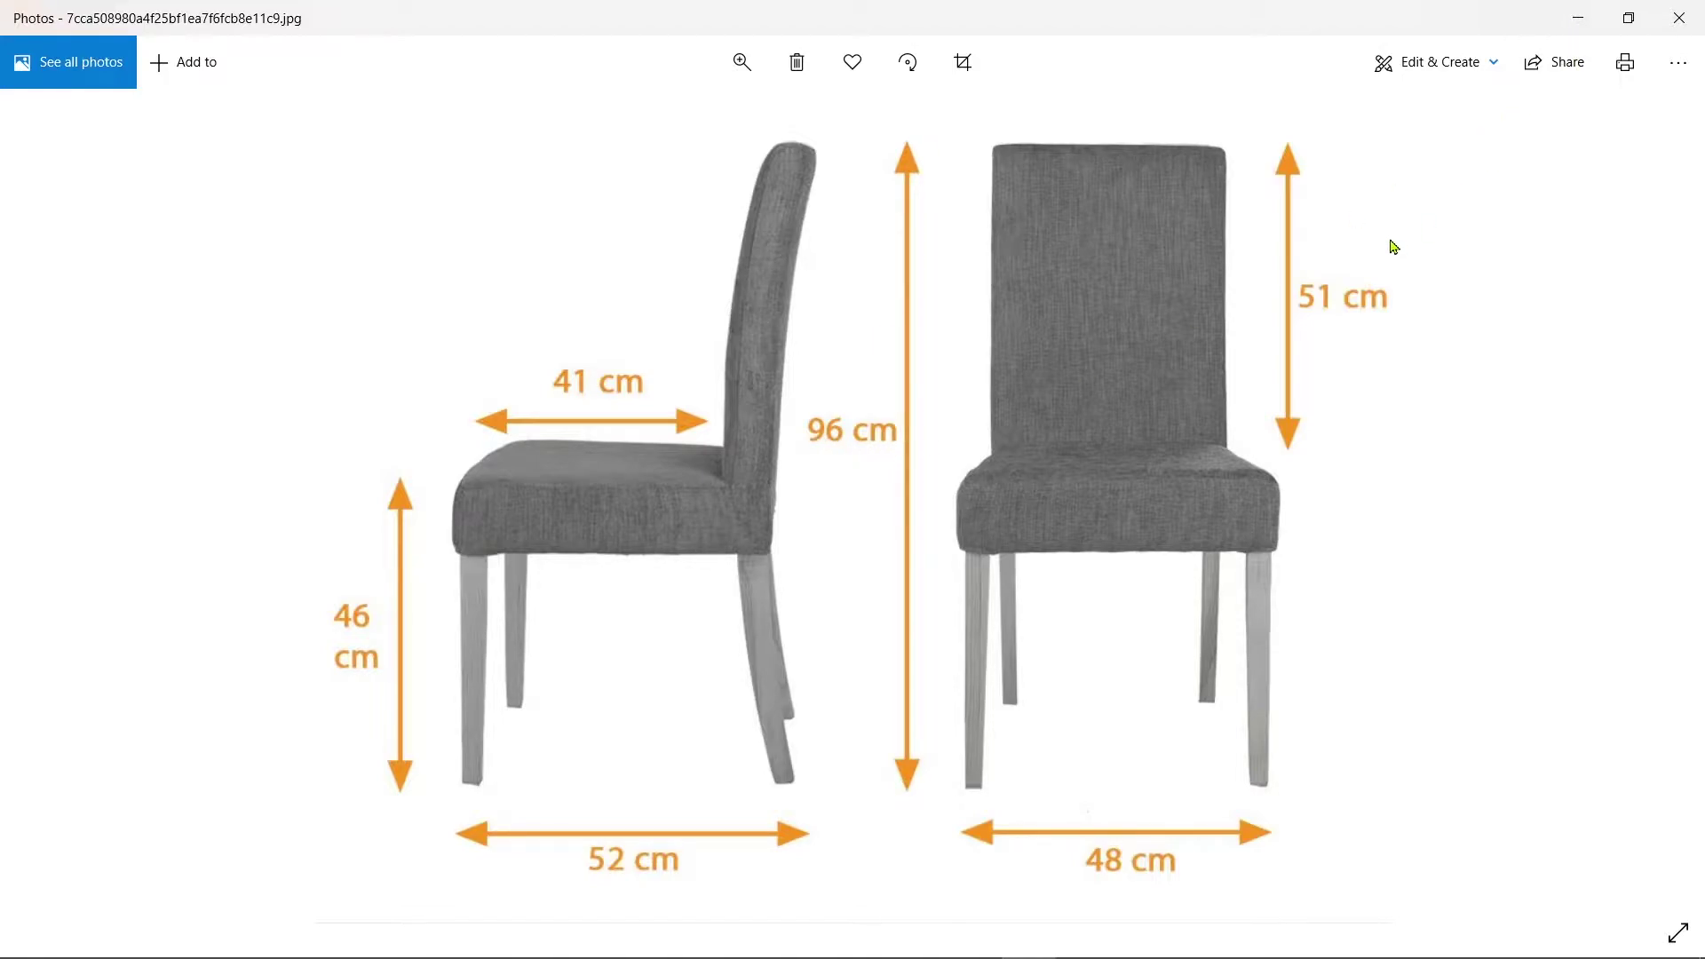
Change the document units to Millimeter, then return to the chair reference photo.
key(alt+Tab)
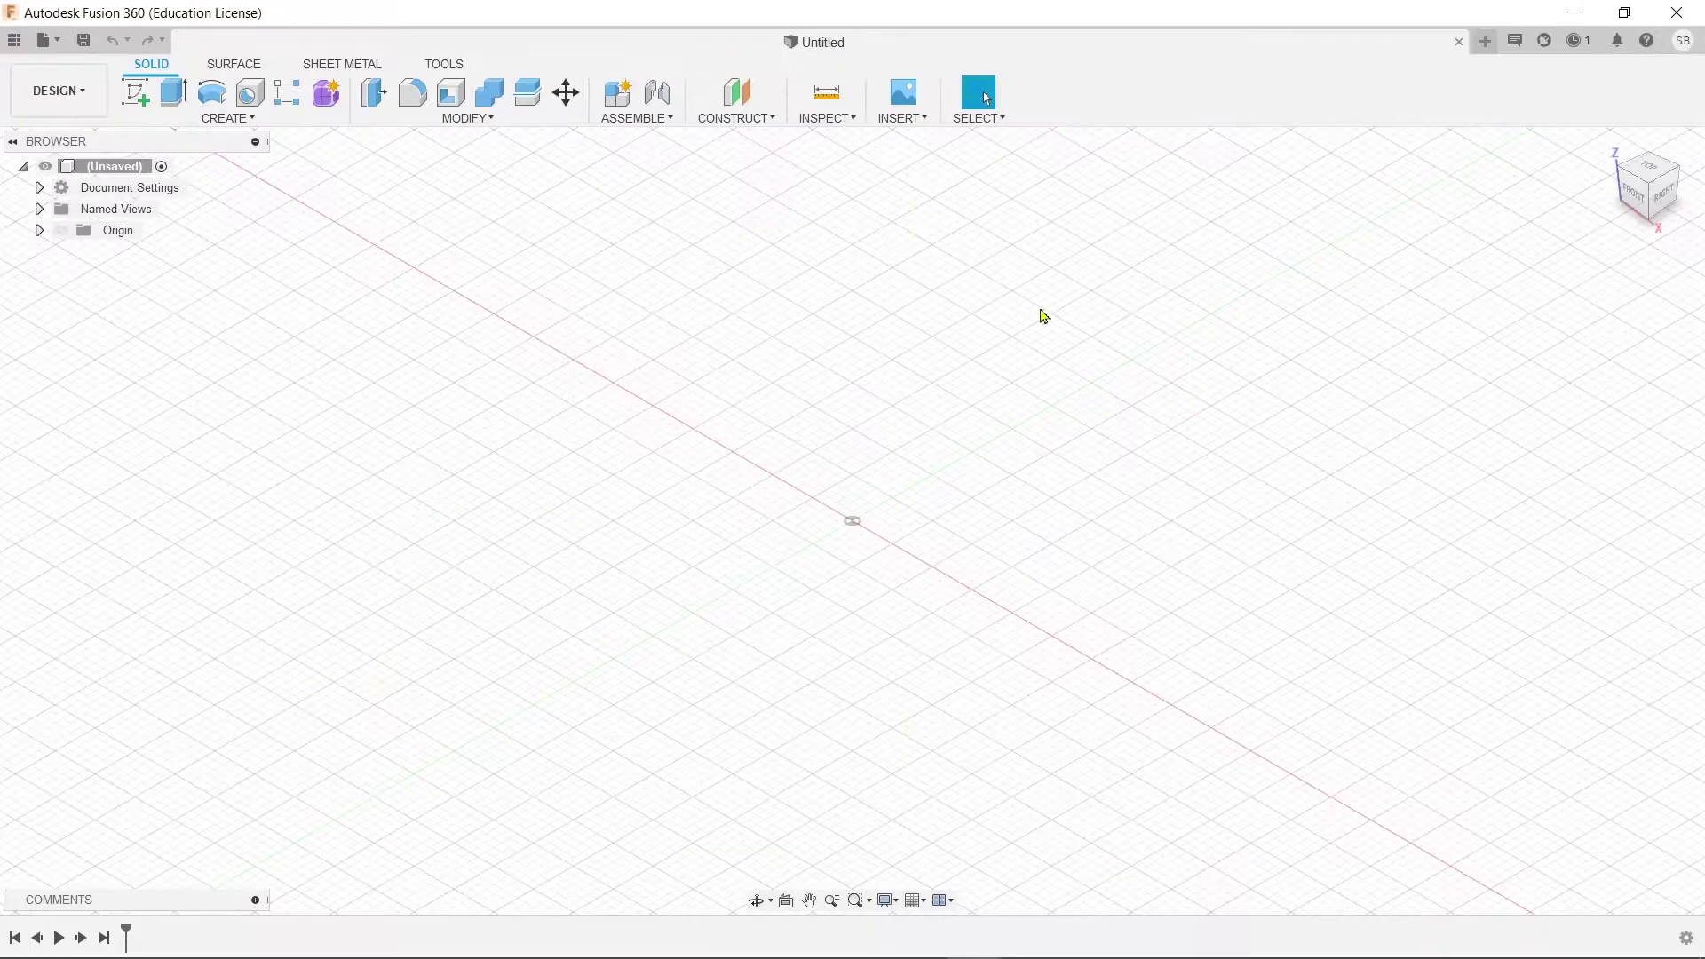
click(40, 189)
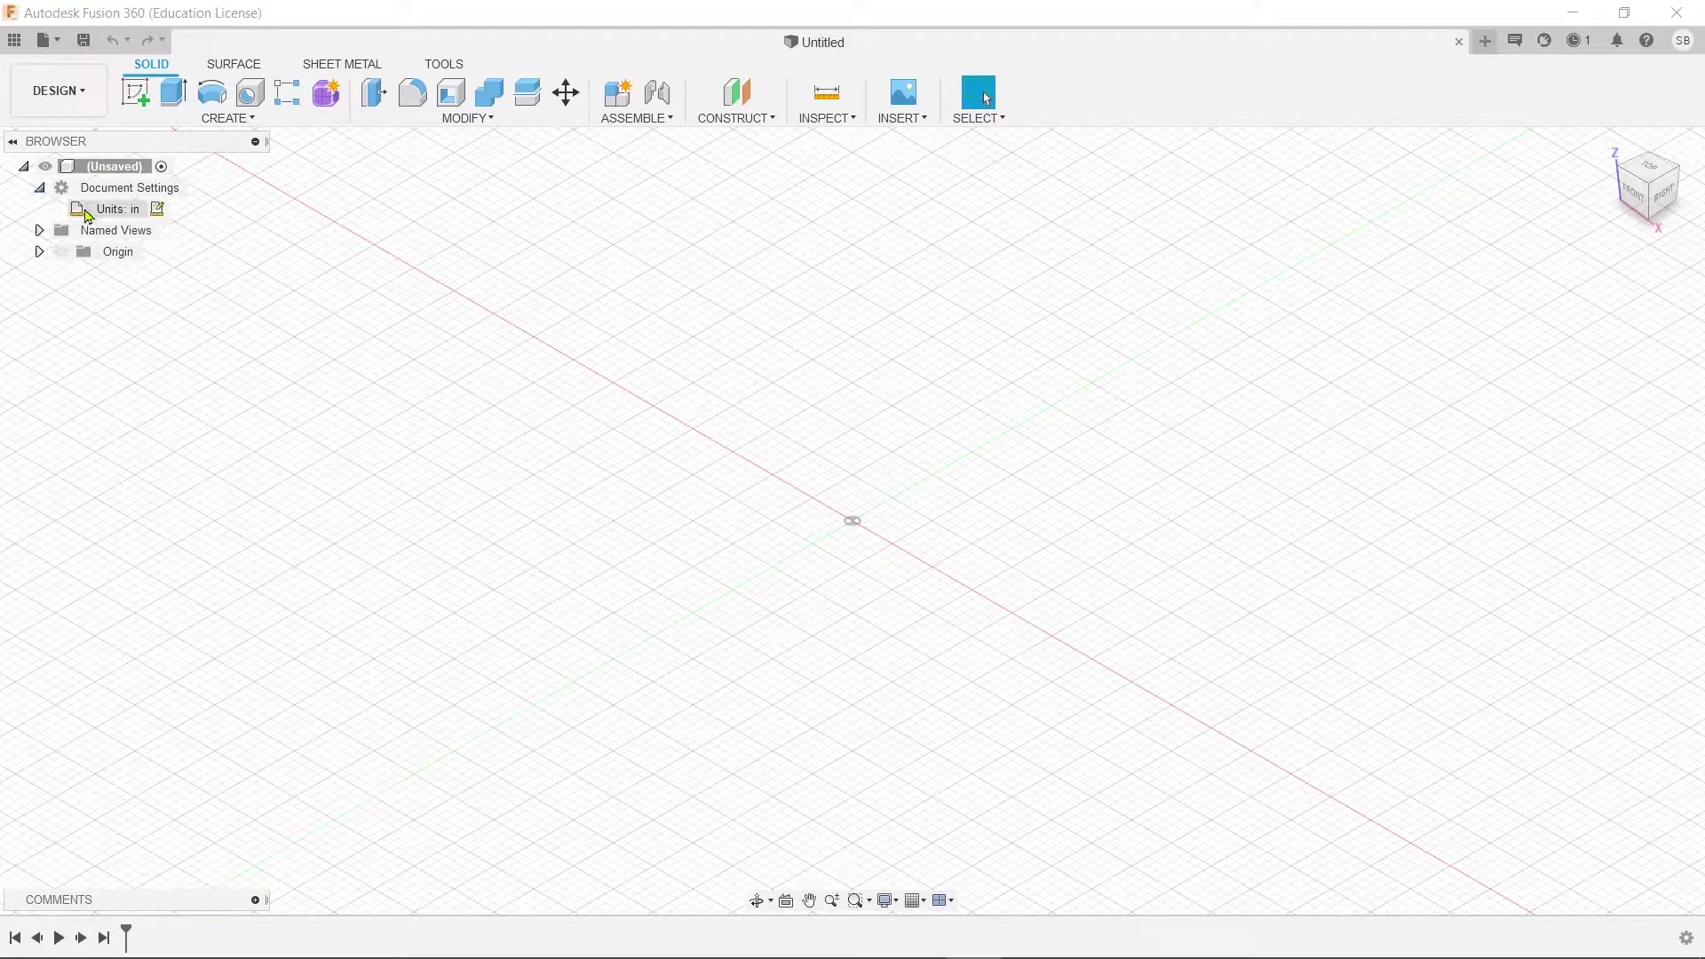
click(158, 210)
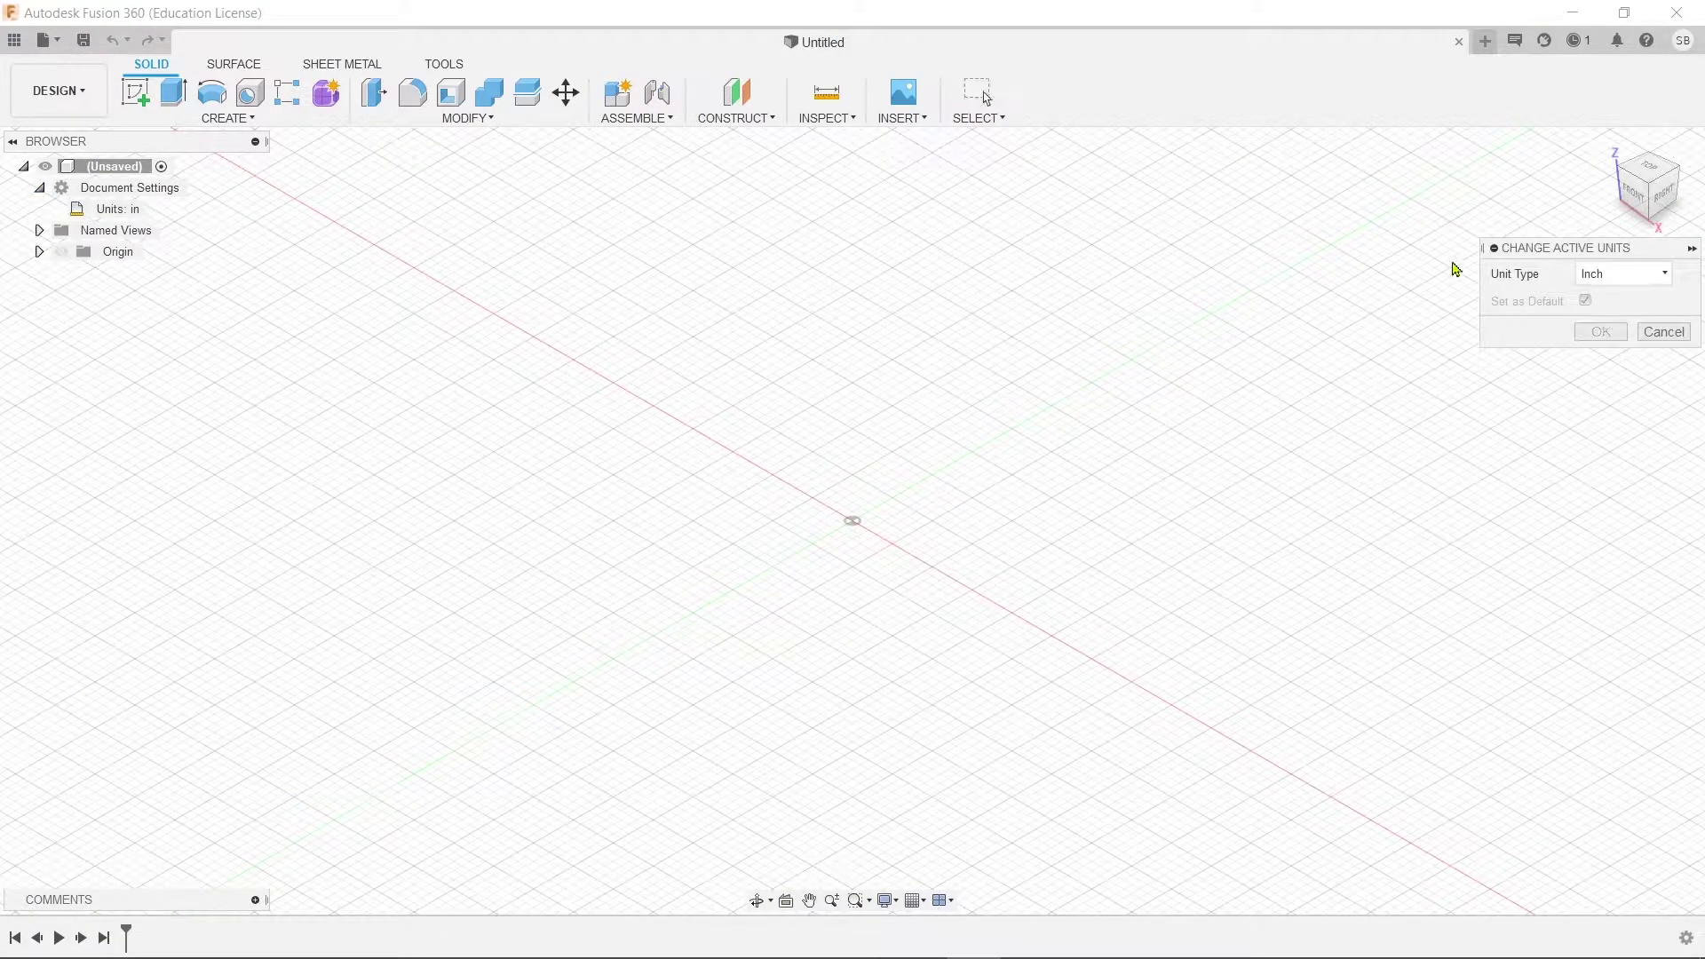
click(1624, 274)
click(1645, 322)
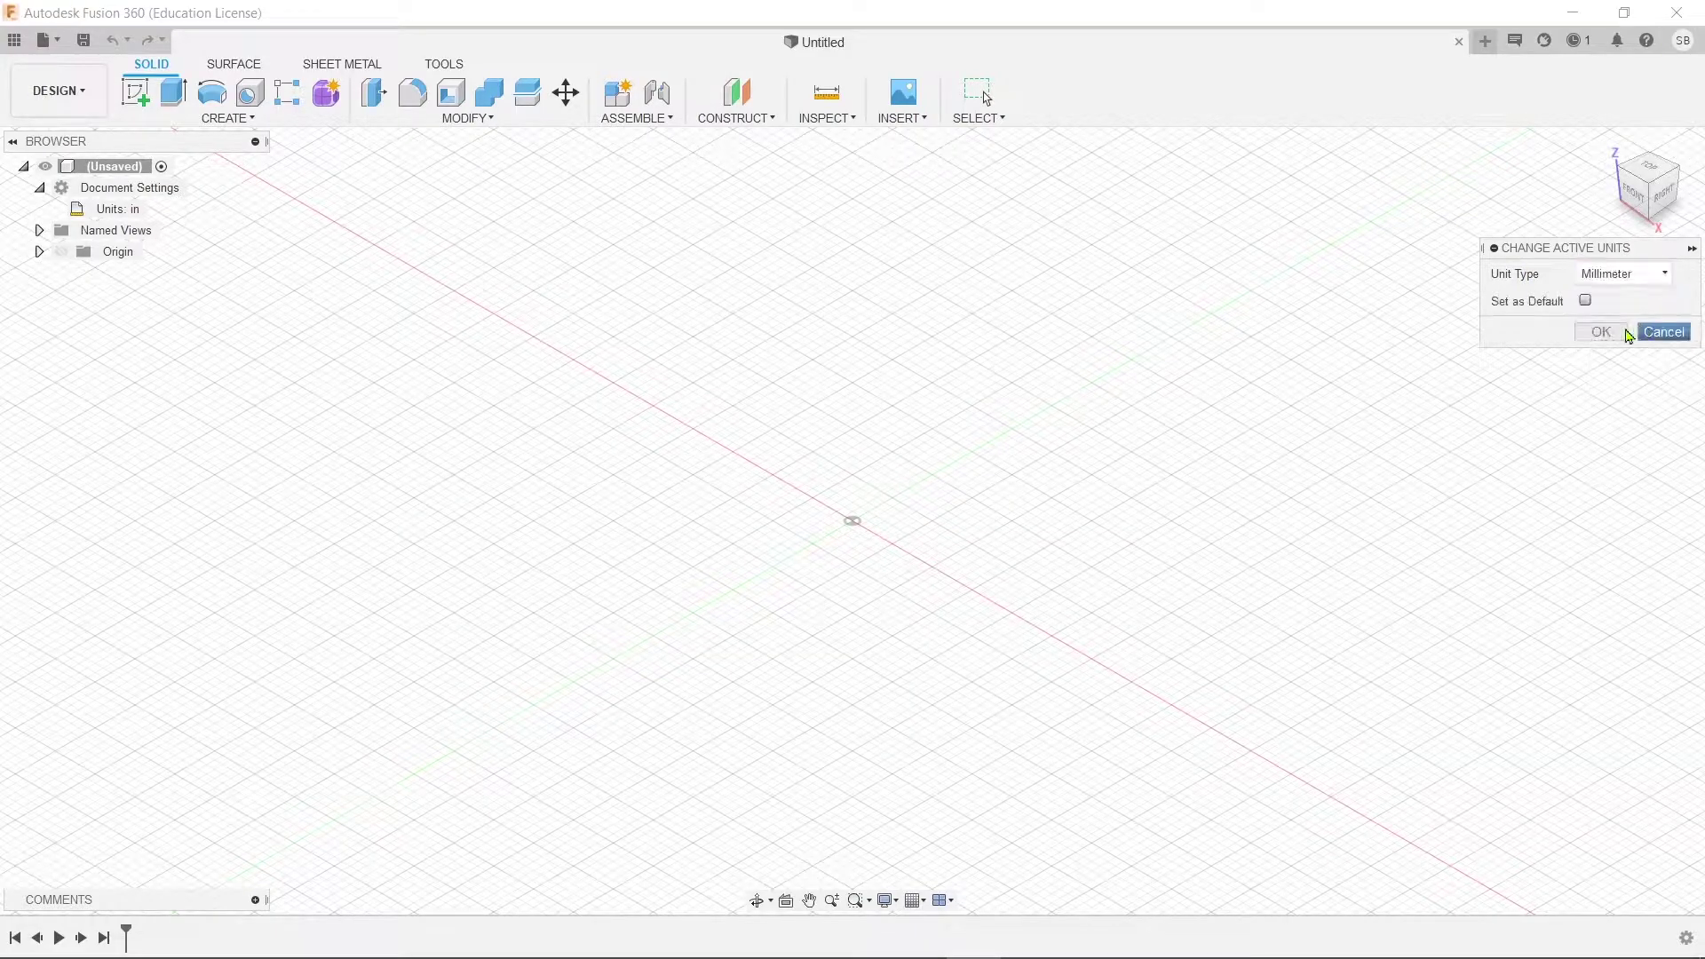
click(1617, 334)
key(alt+Tab)
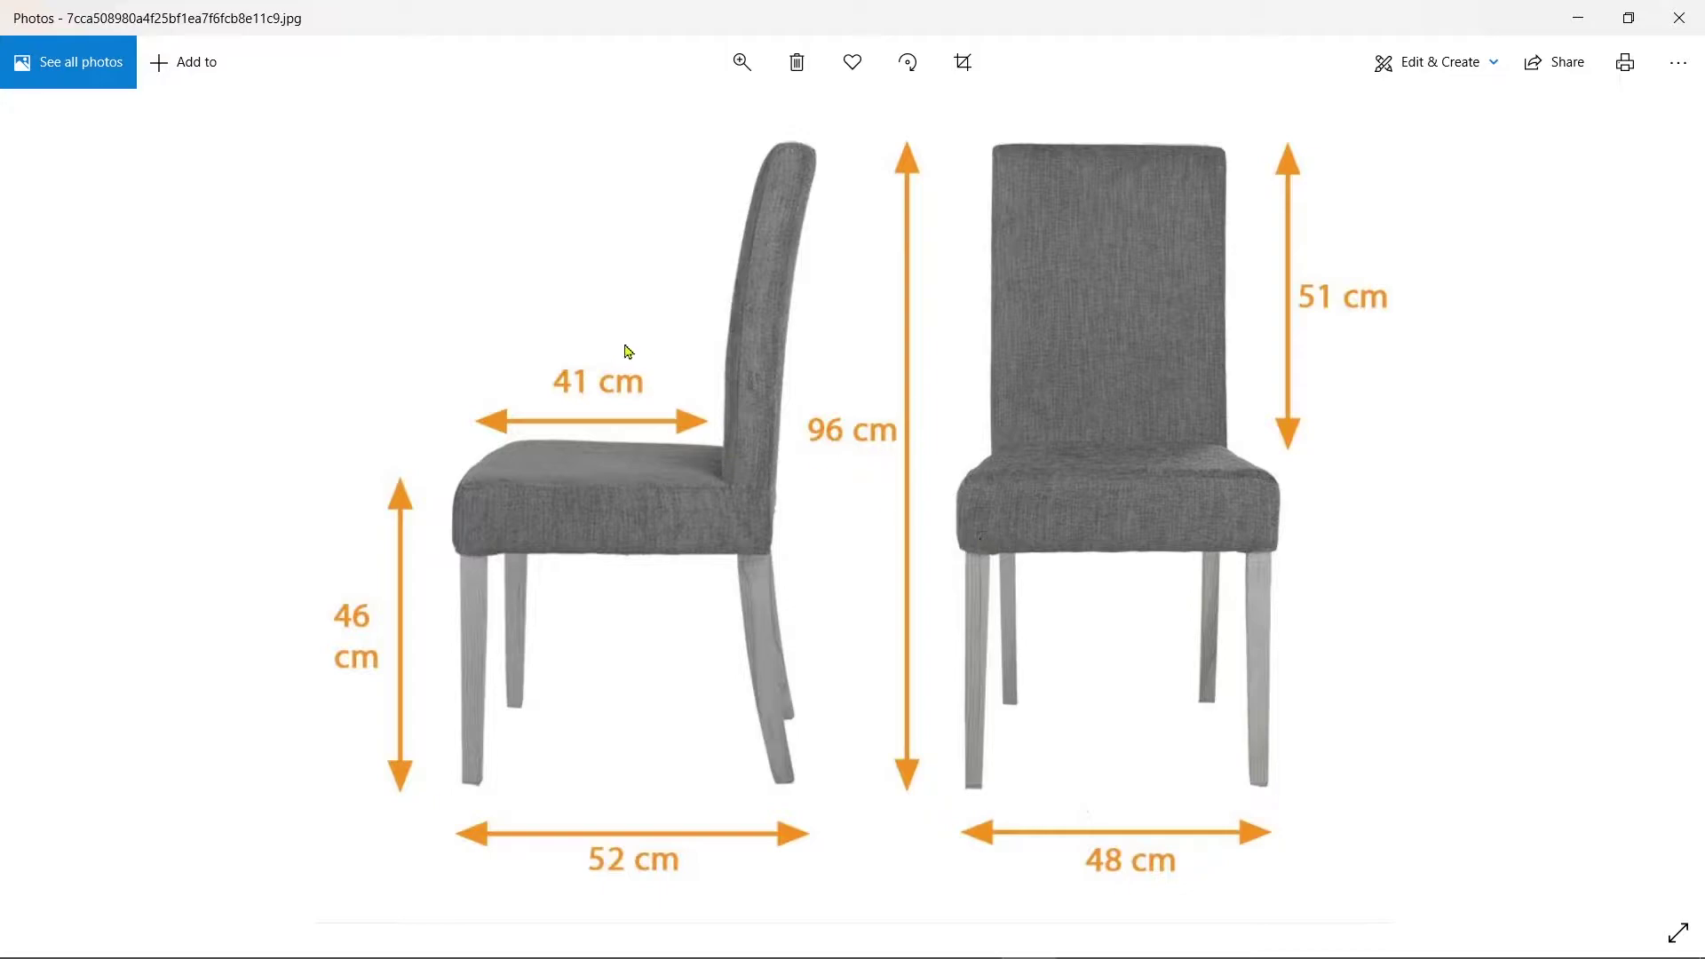
Start a sketch on the vertical side plane and draw a slanted construction line.
click(1578, 18)
click(147, 107)
click(906, 441)
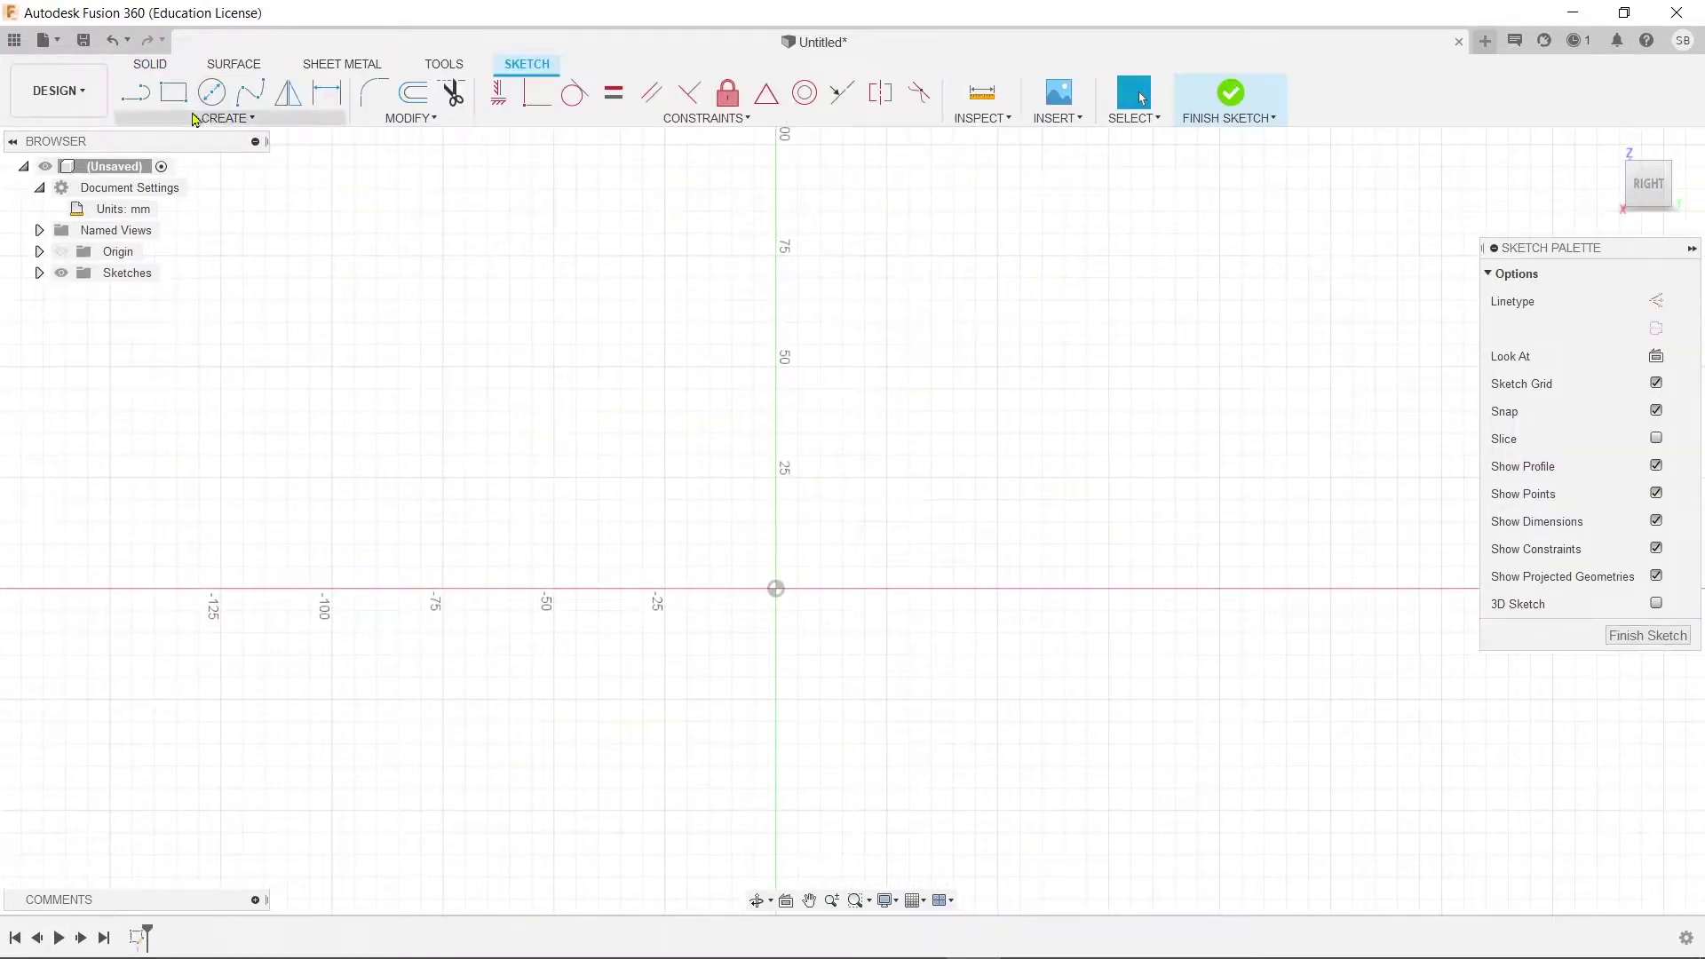
click(135, 93)
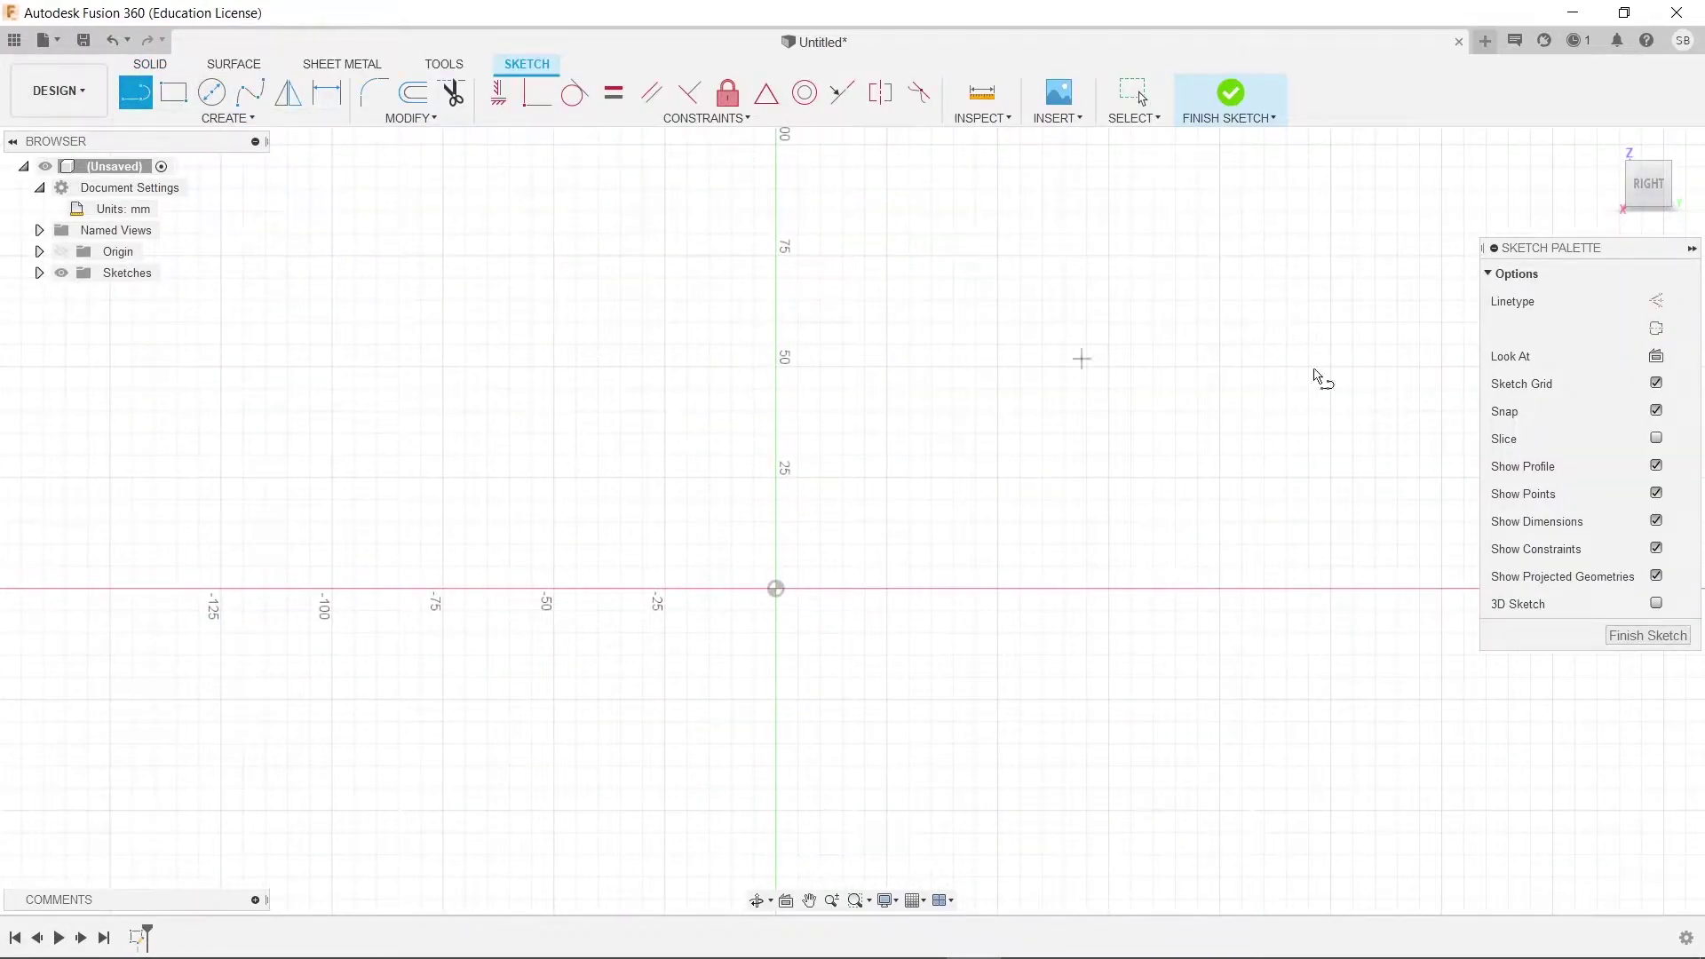
click(1657, 301)
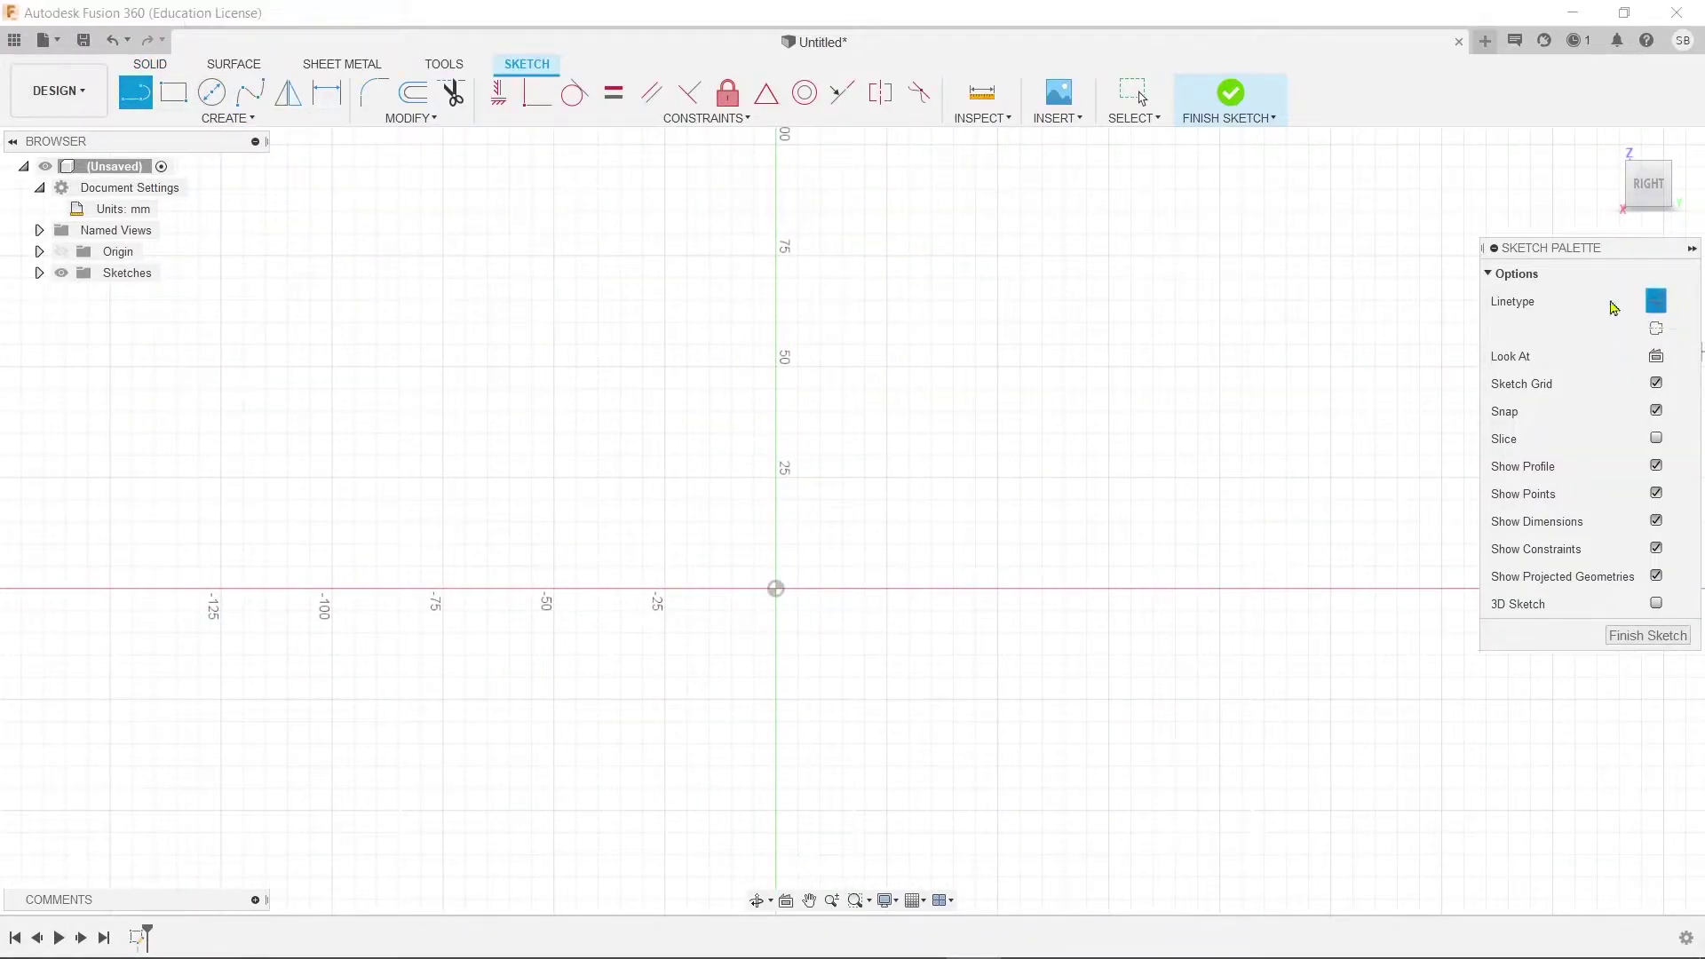
click(979, 334)
click(1162, 608)
key(Escape)
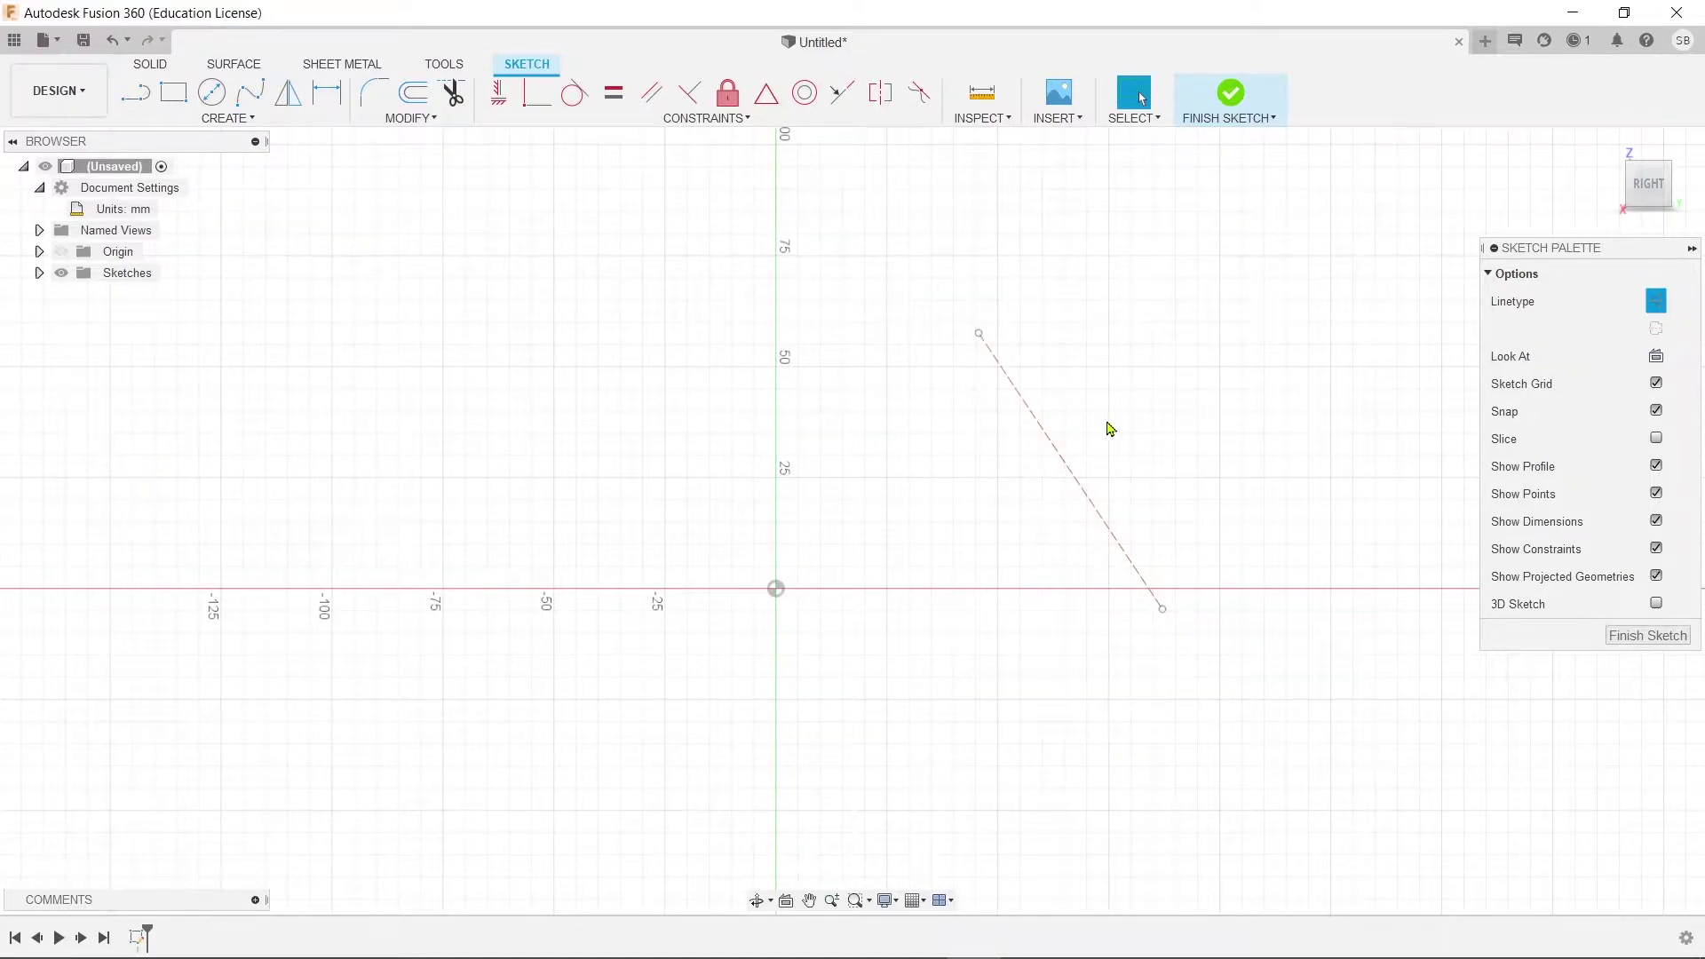
Make the construction line vertical, centre its midpoint on the origin, and place its length dimension.
click(1070, 471)
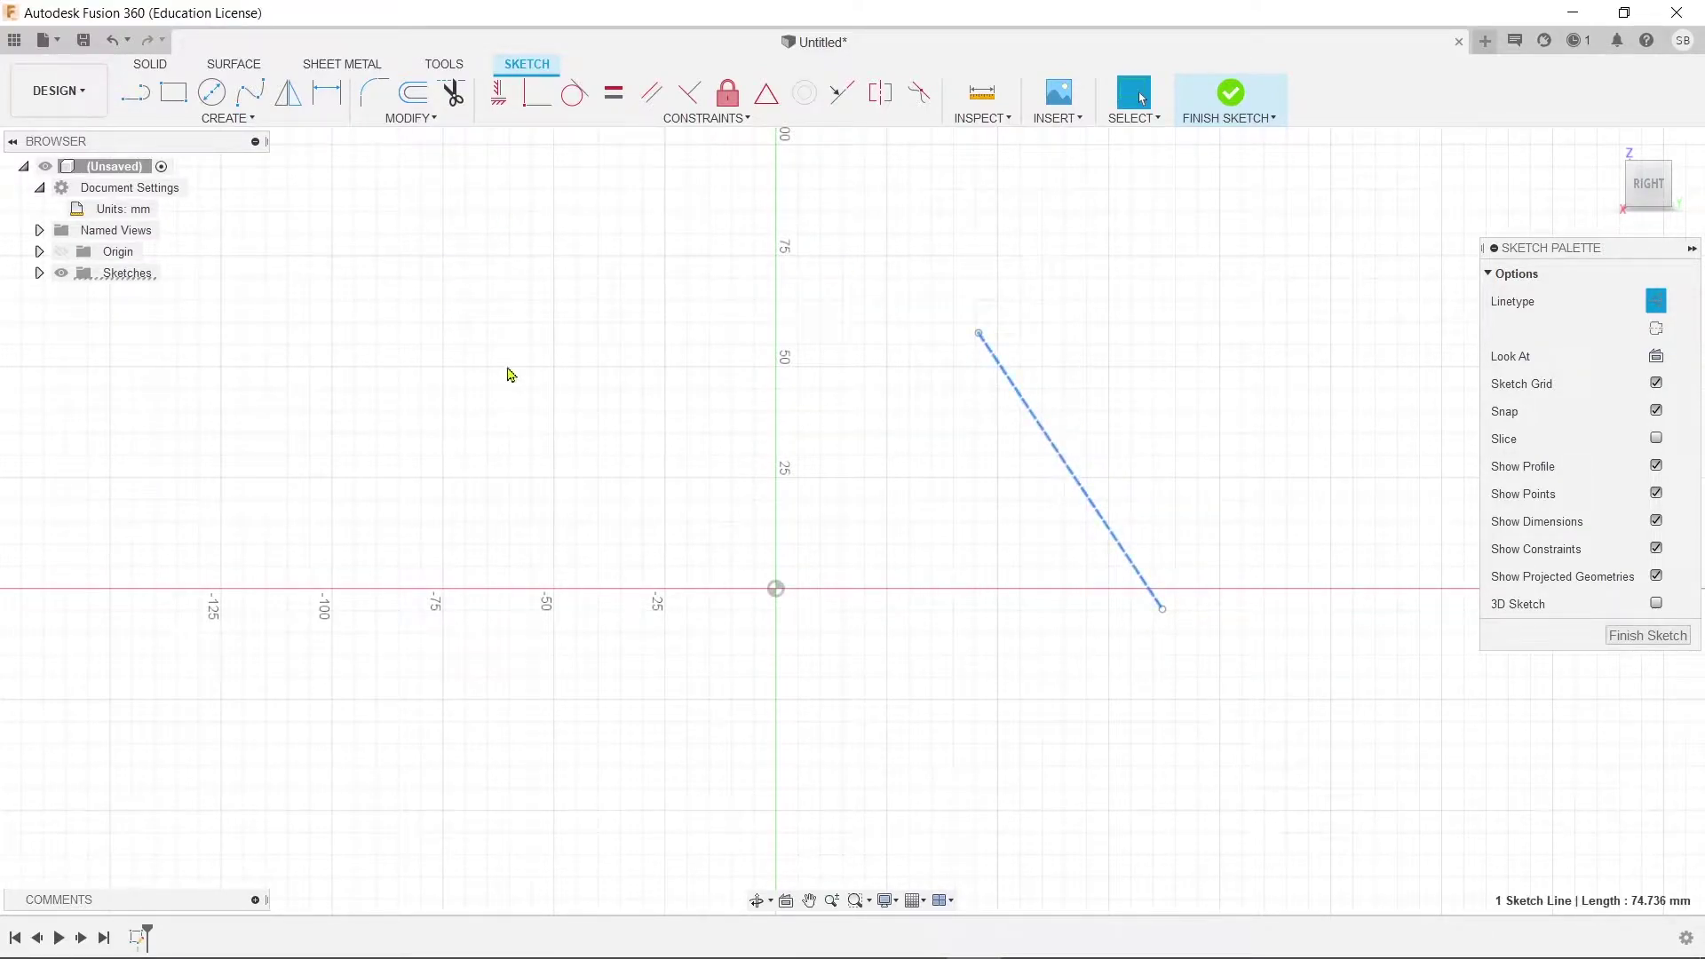
click(498, 111)
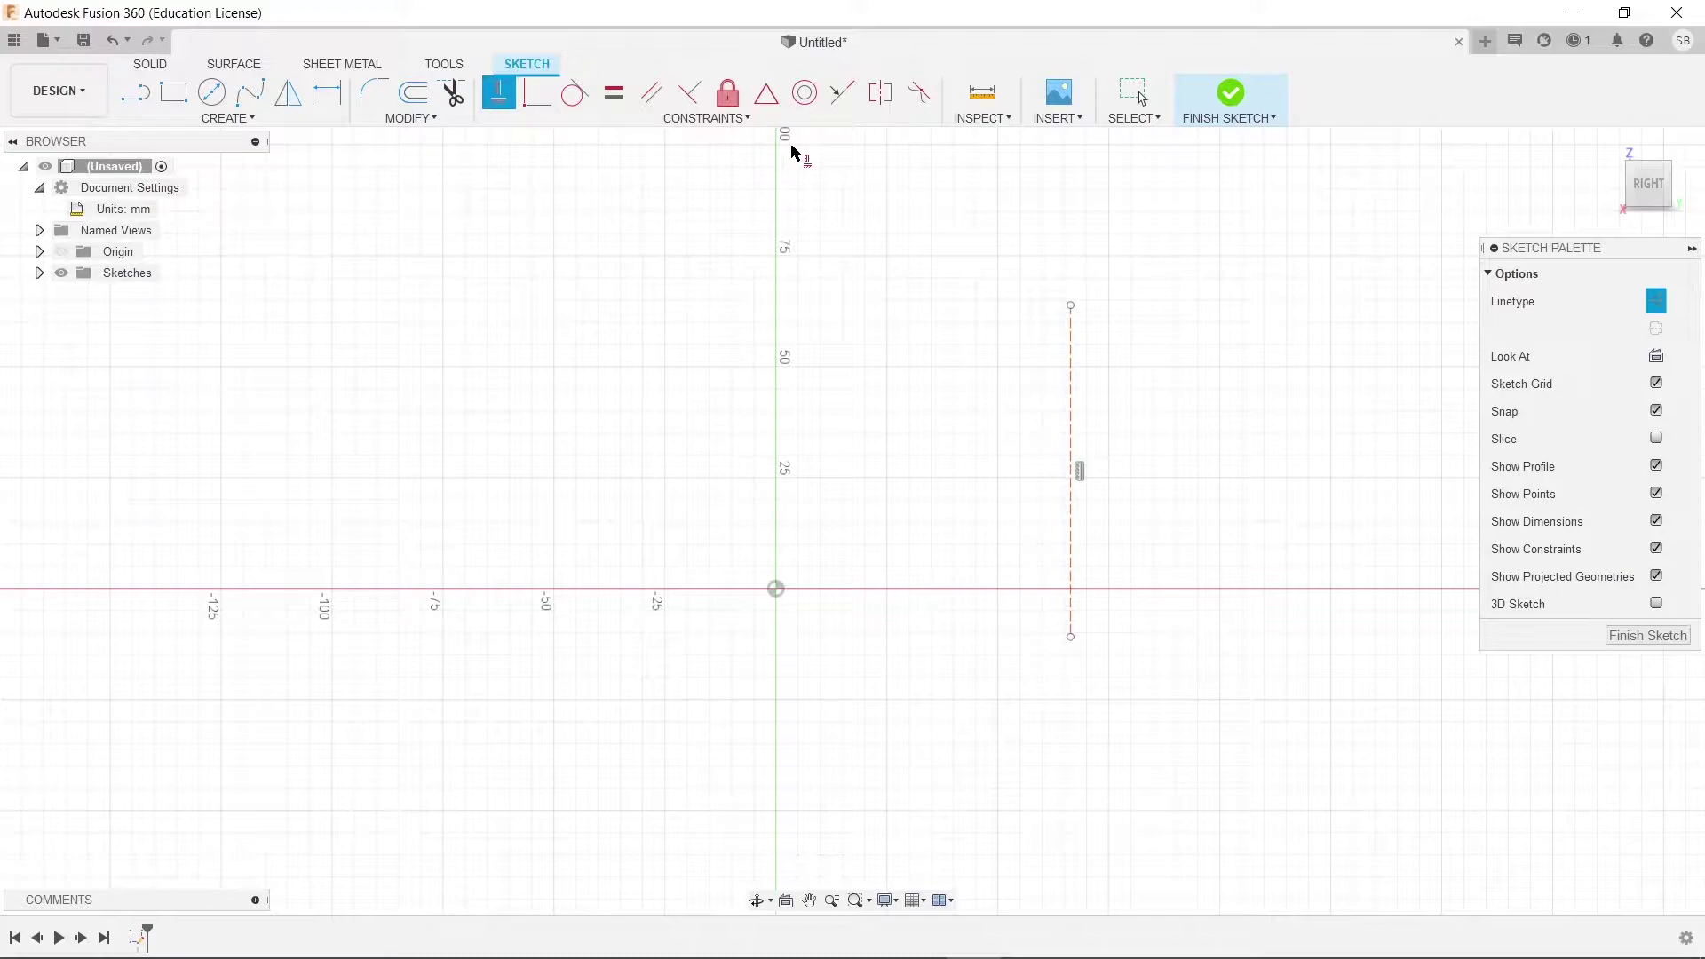
click(766, 92)
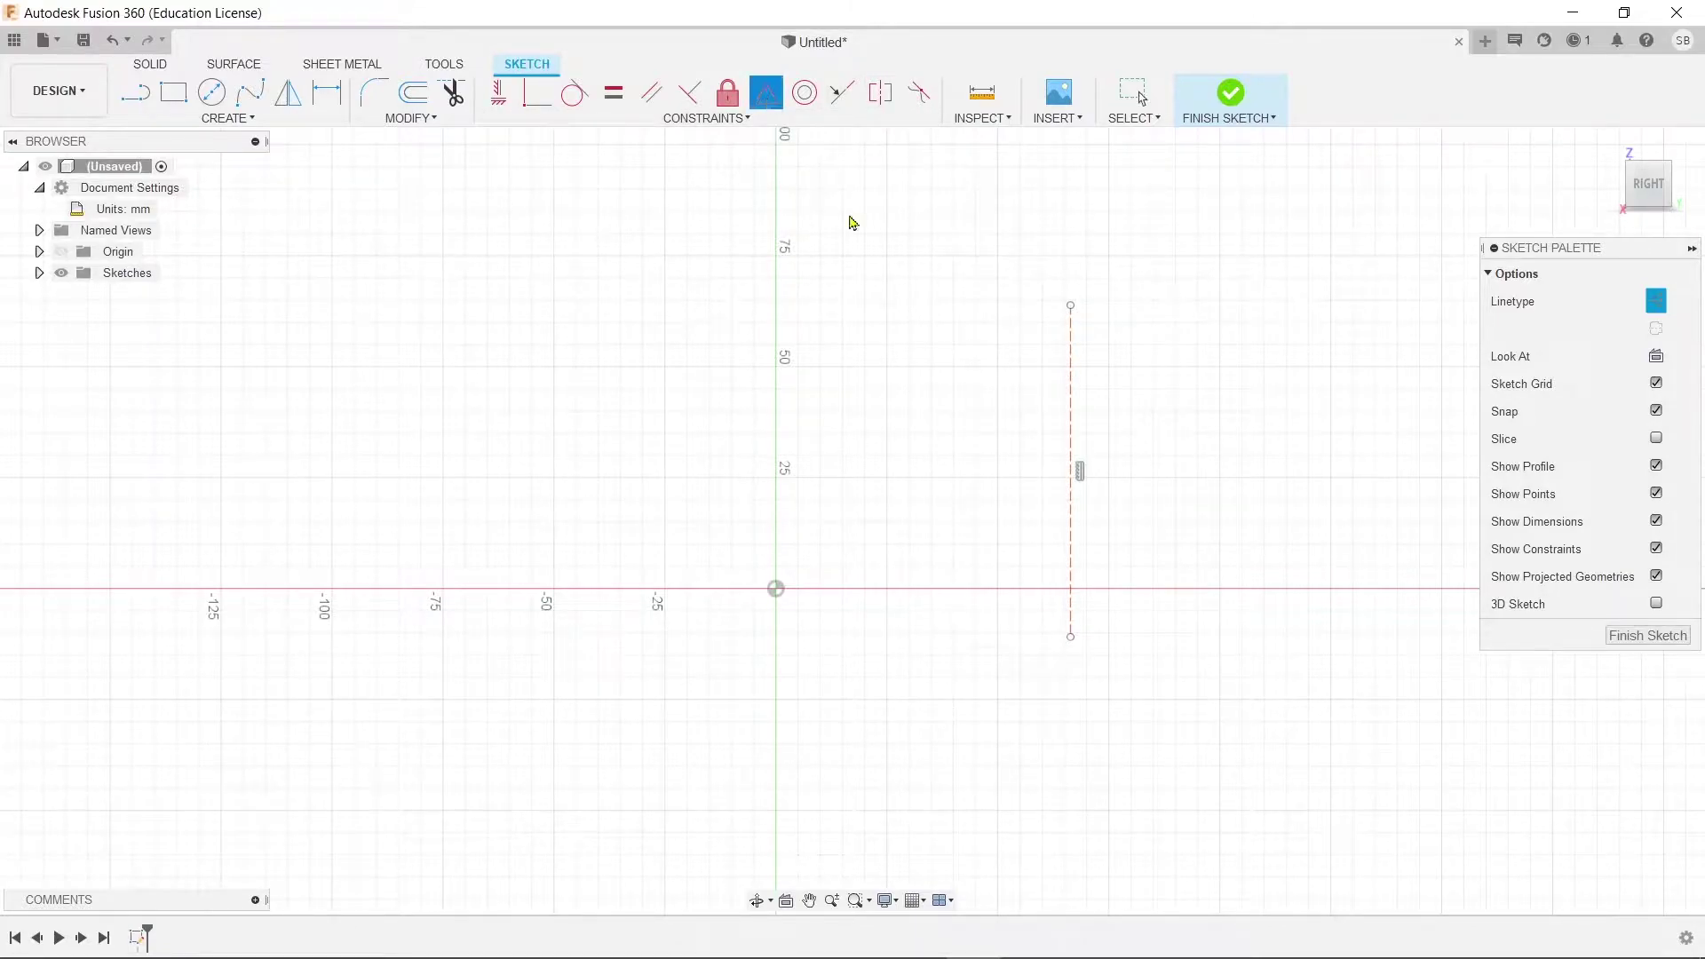
click(1065, 409)
click(775, 589)
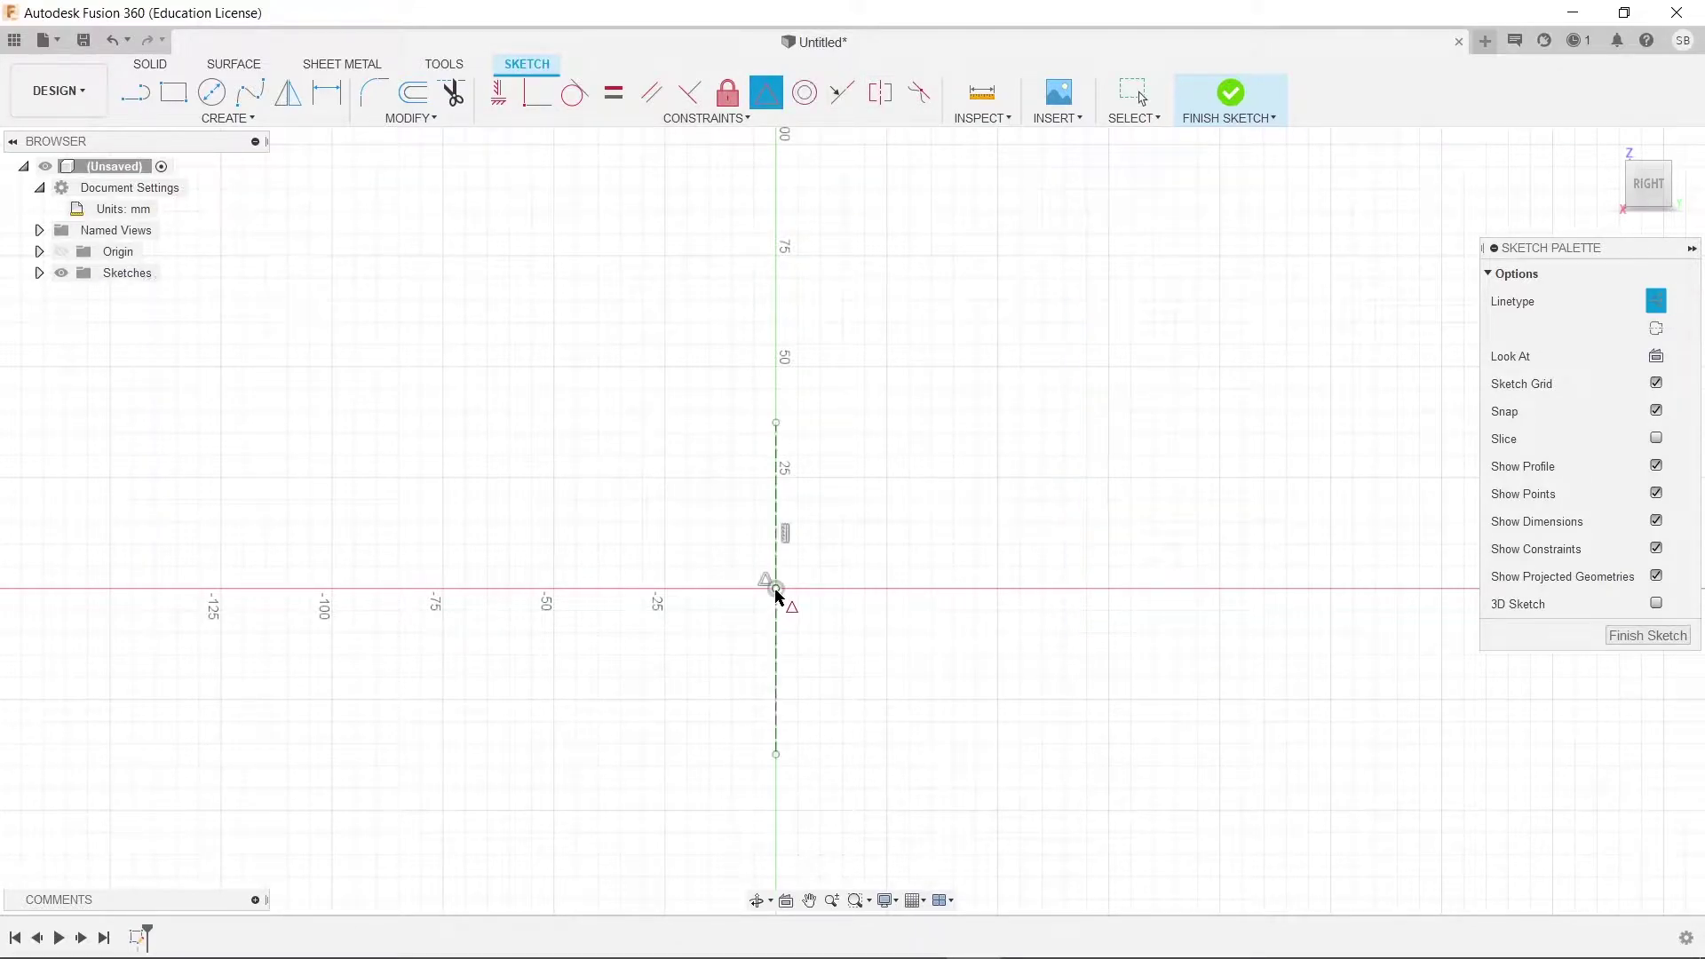
key(Escape)
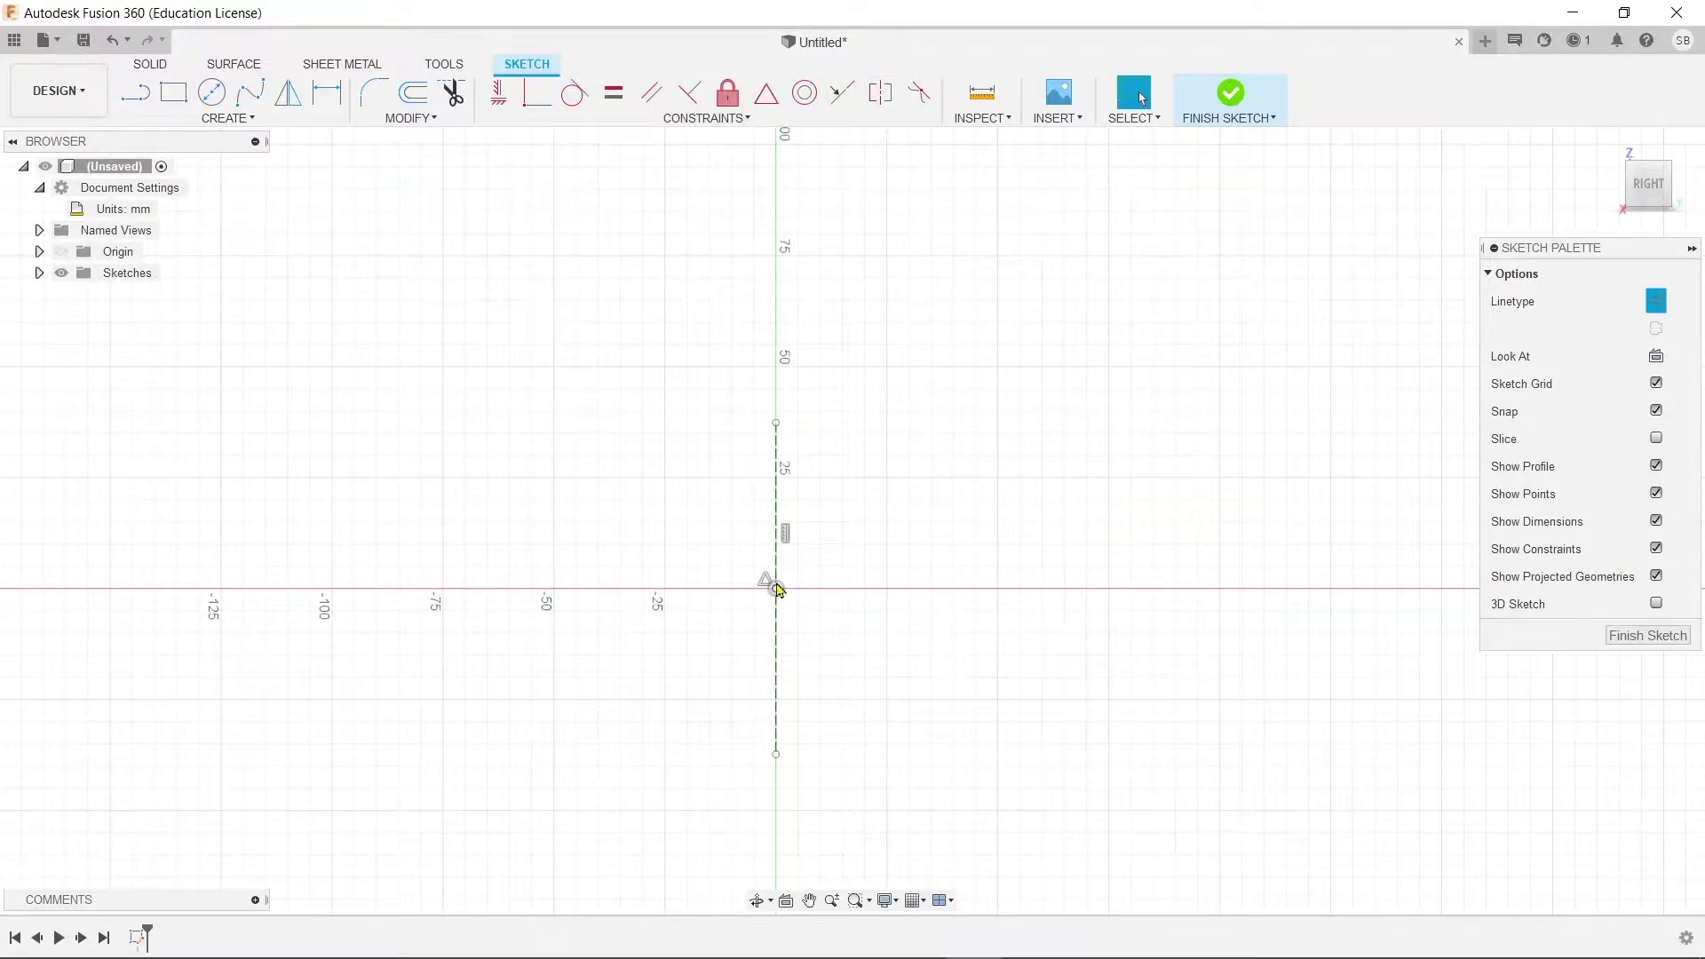
key(d)
click(773, 655)
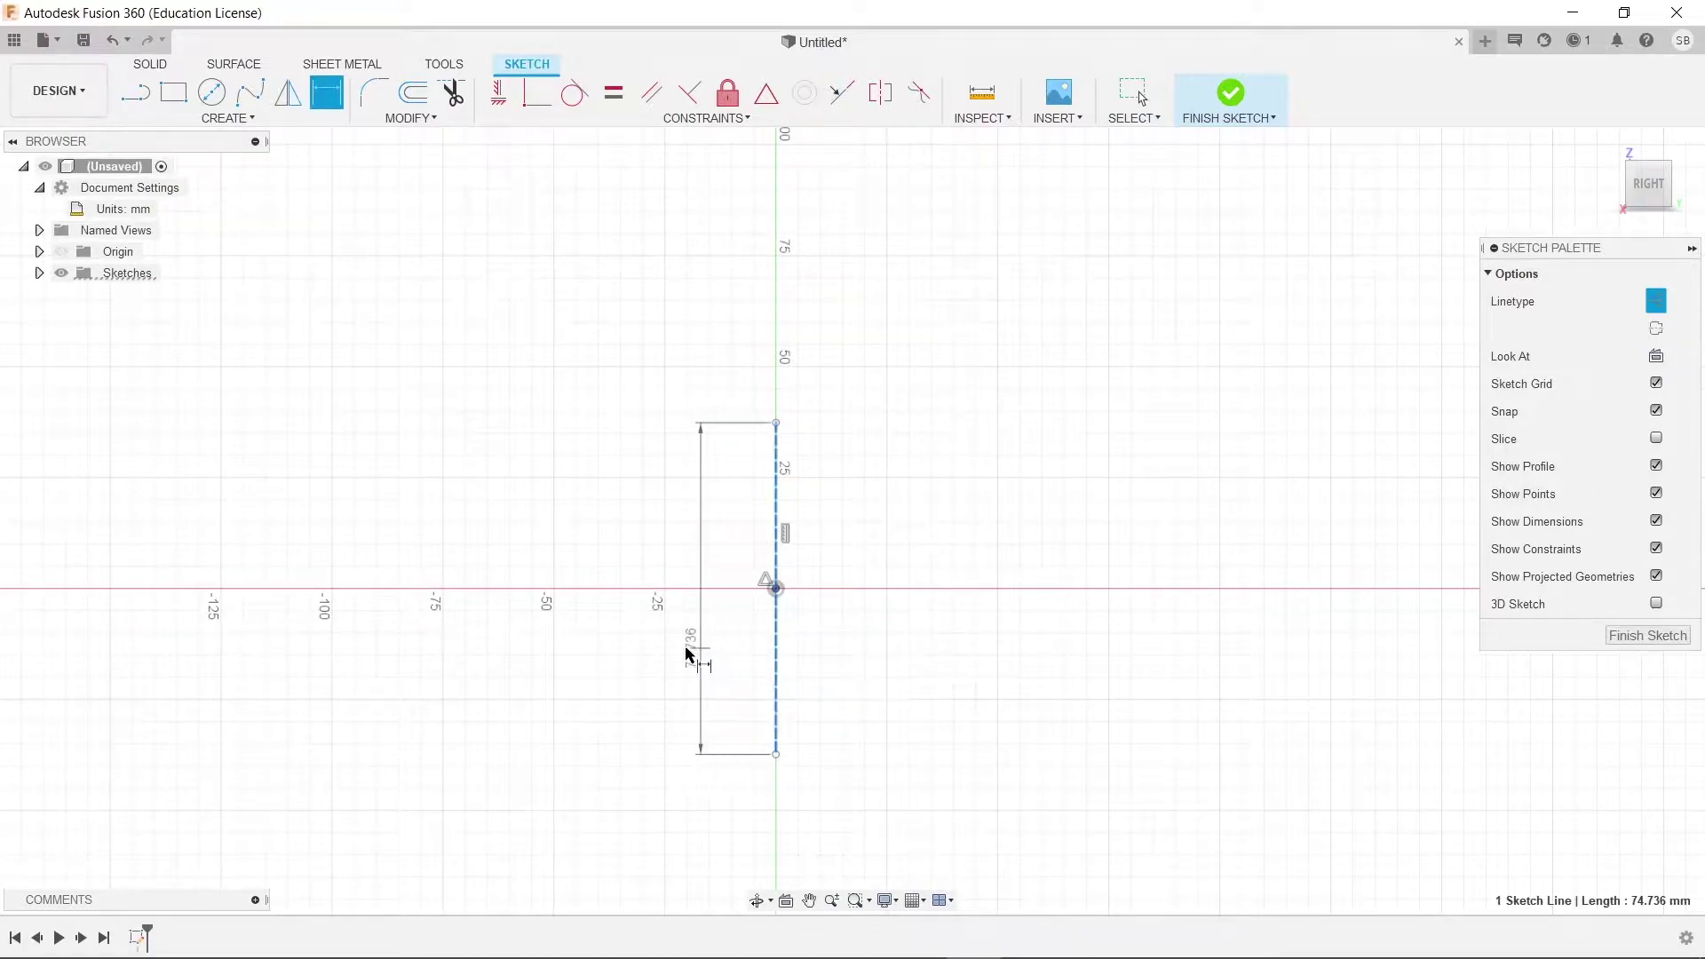
click(470, 651)
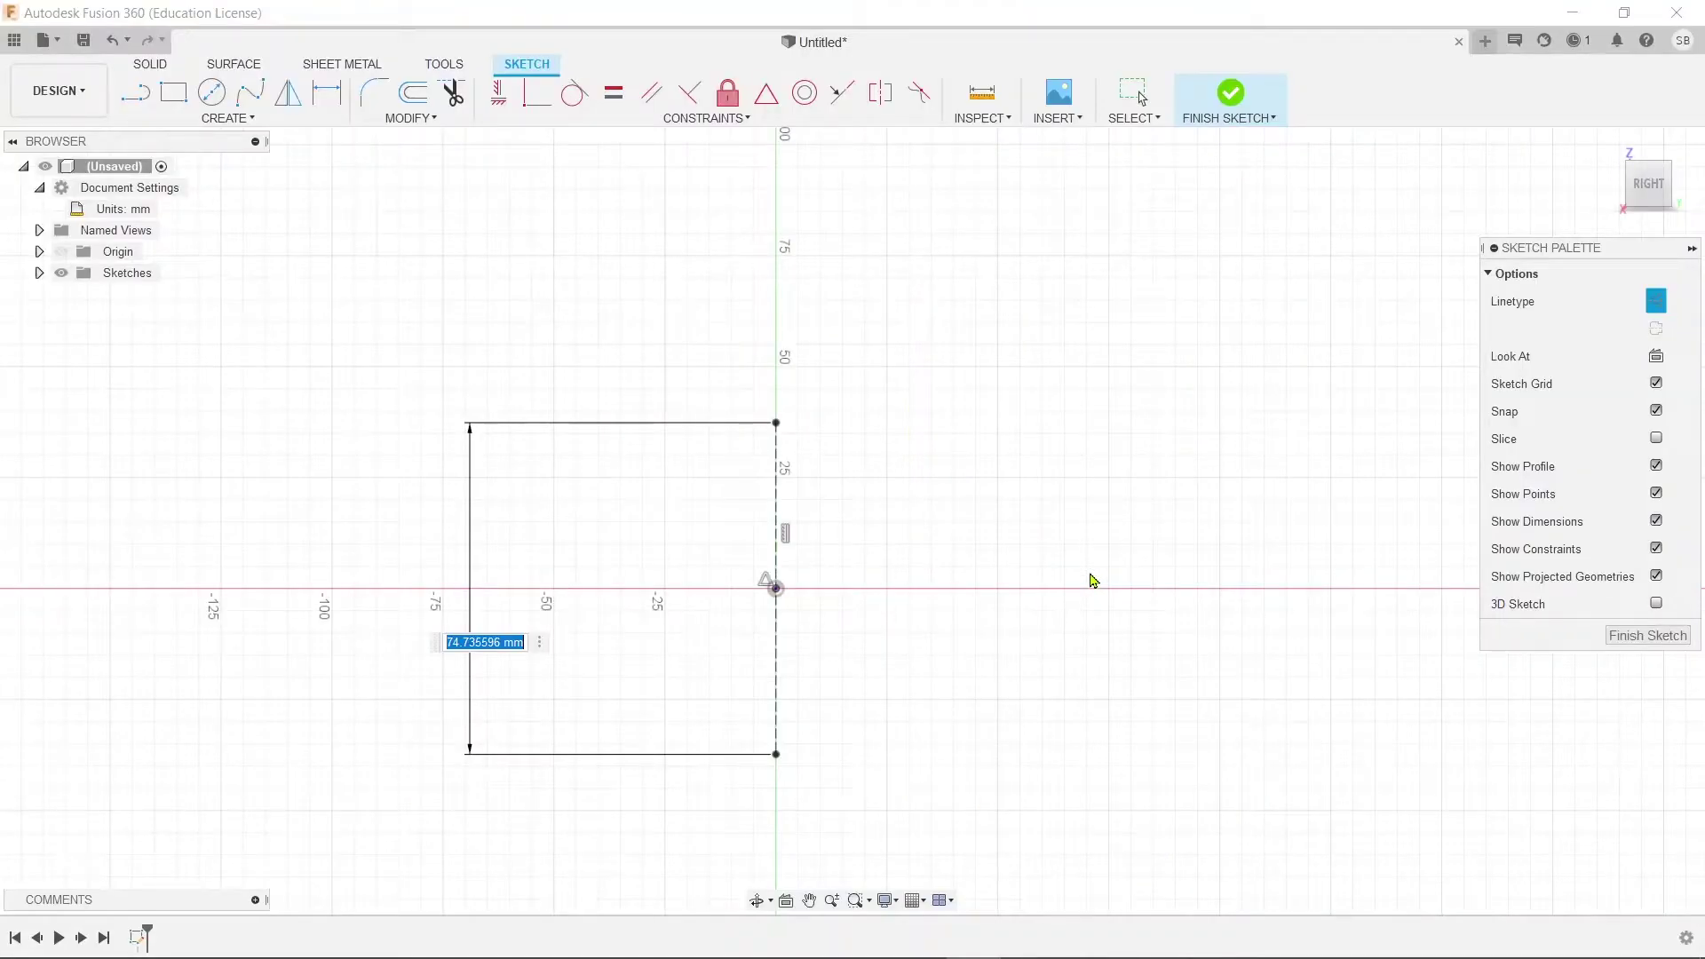
Set the construction line's length to 960 mm and zoom out.
text(960)
key(Return)
scroll(1084, 559, down, 3)
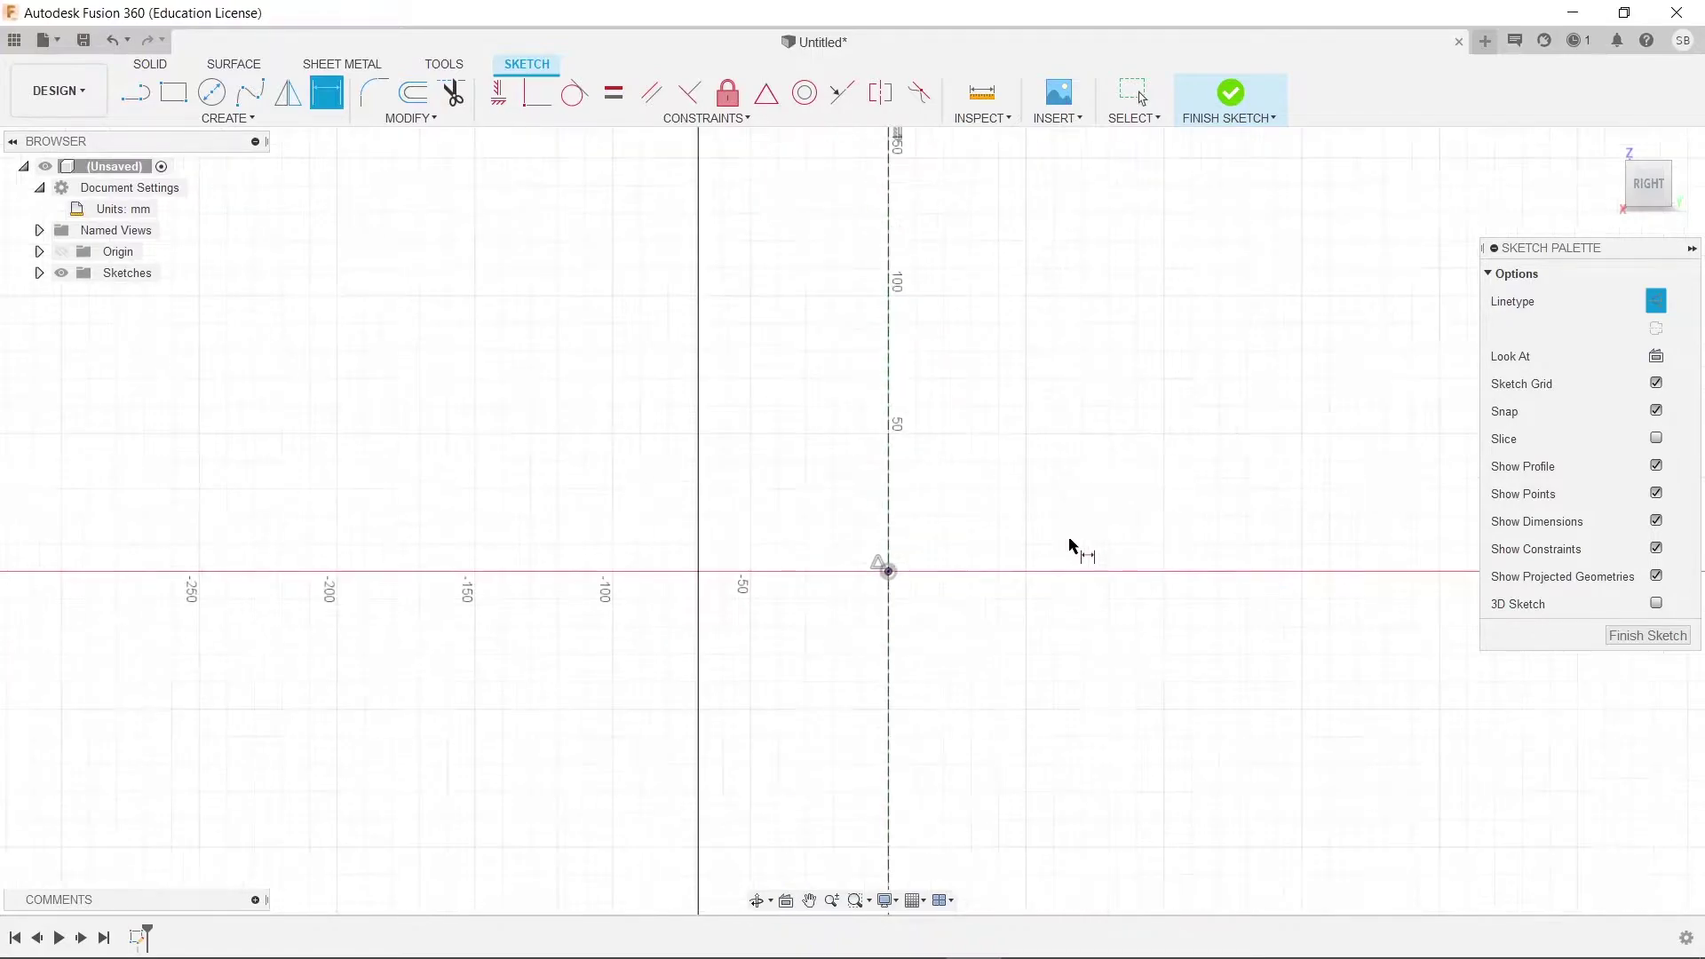
scroll(1057, 448, down, 2)
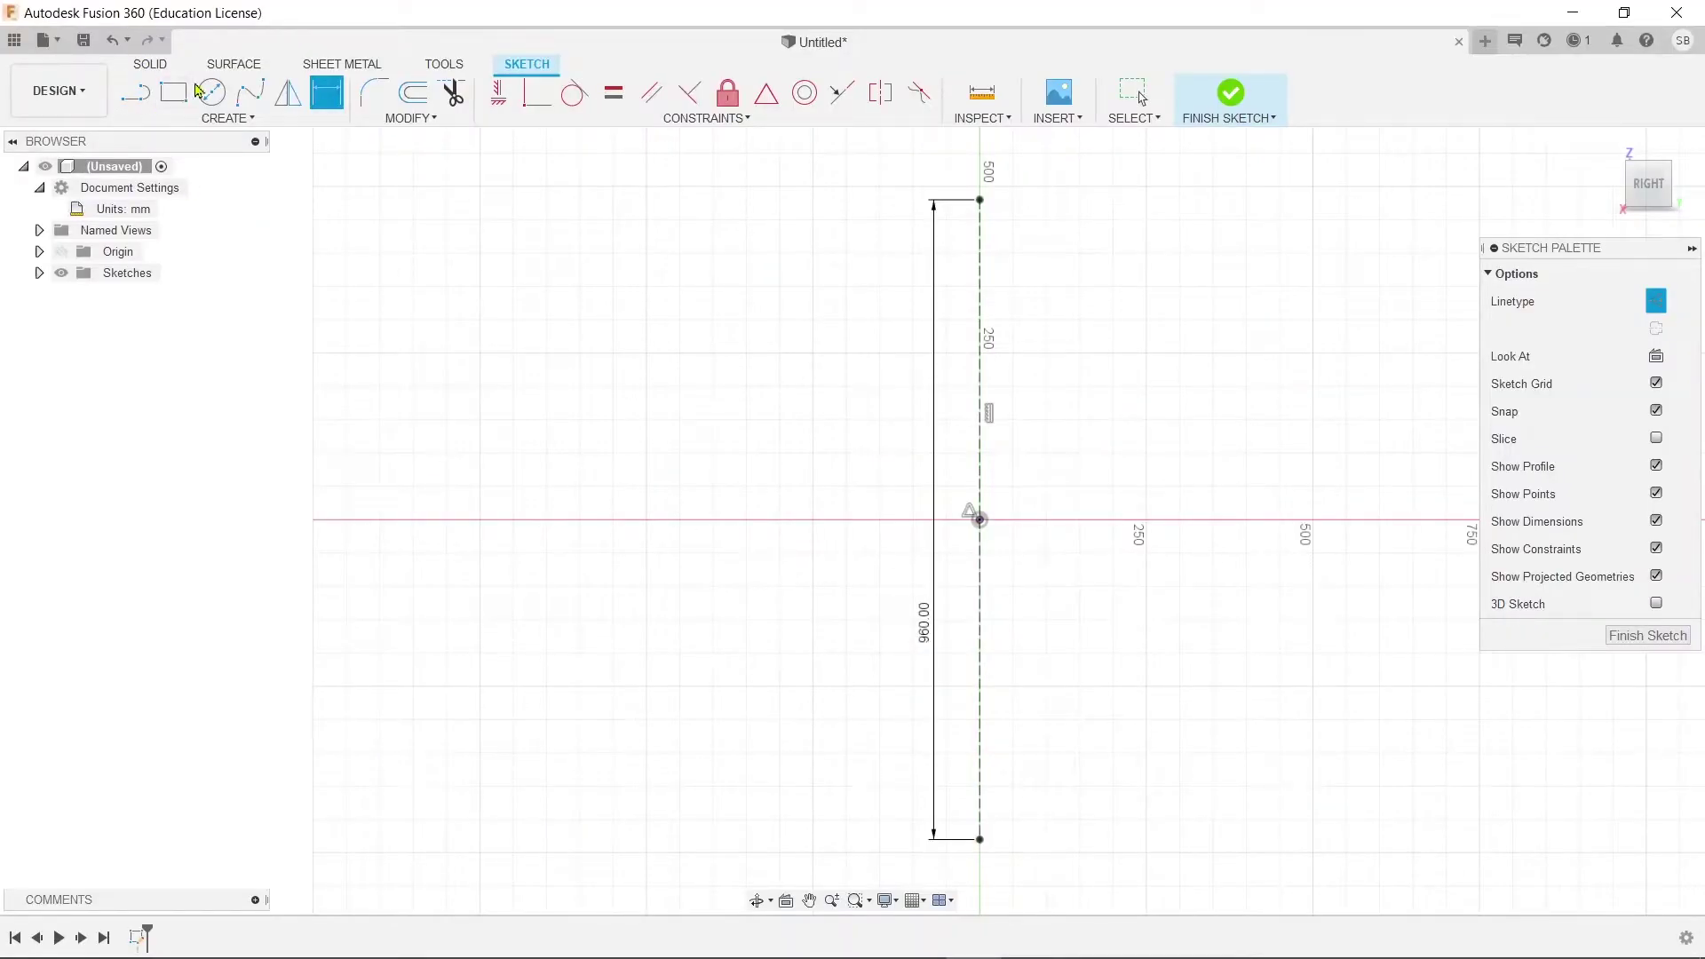
Sketch a short stroke from the origin, then cancel the unfinished arc.
key(l)
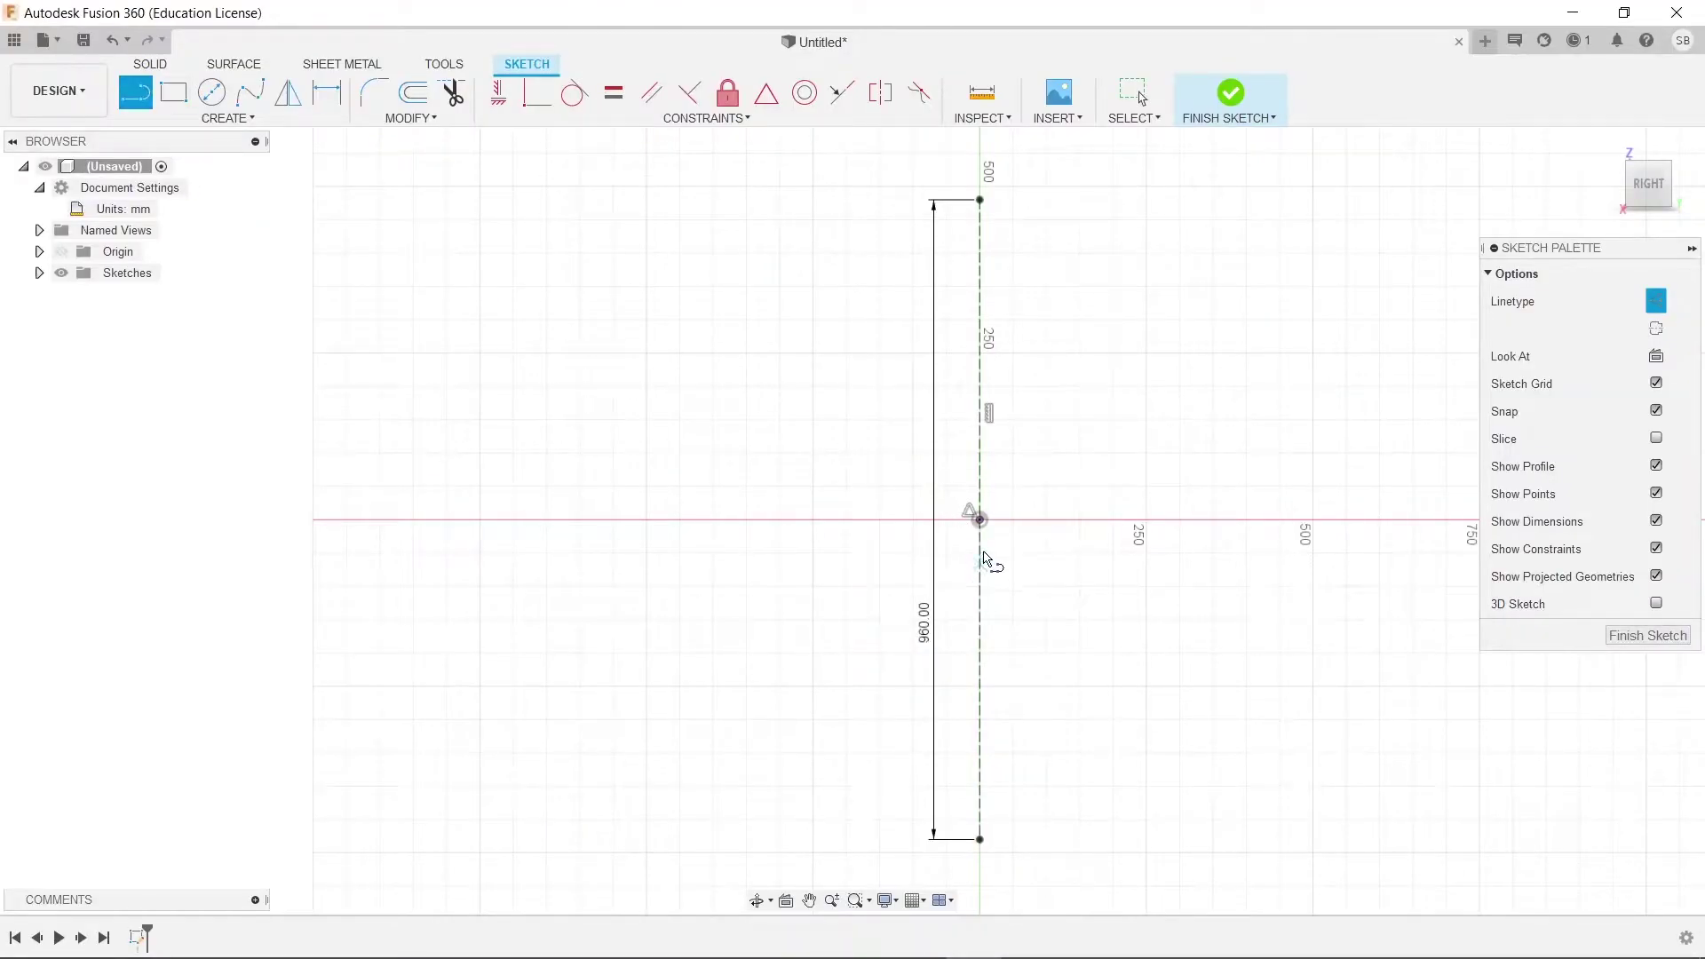
mouse_move(980, 520)
mouse_down()
mouse_move(876, 521)
mouse_move(913, 523)
mouse_up()
key(Escape)
scroll(948, 525, up, 2)
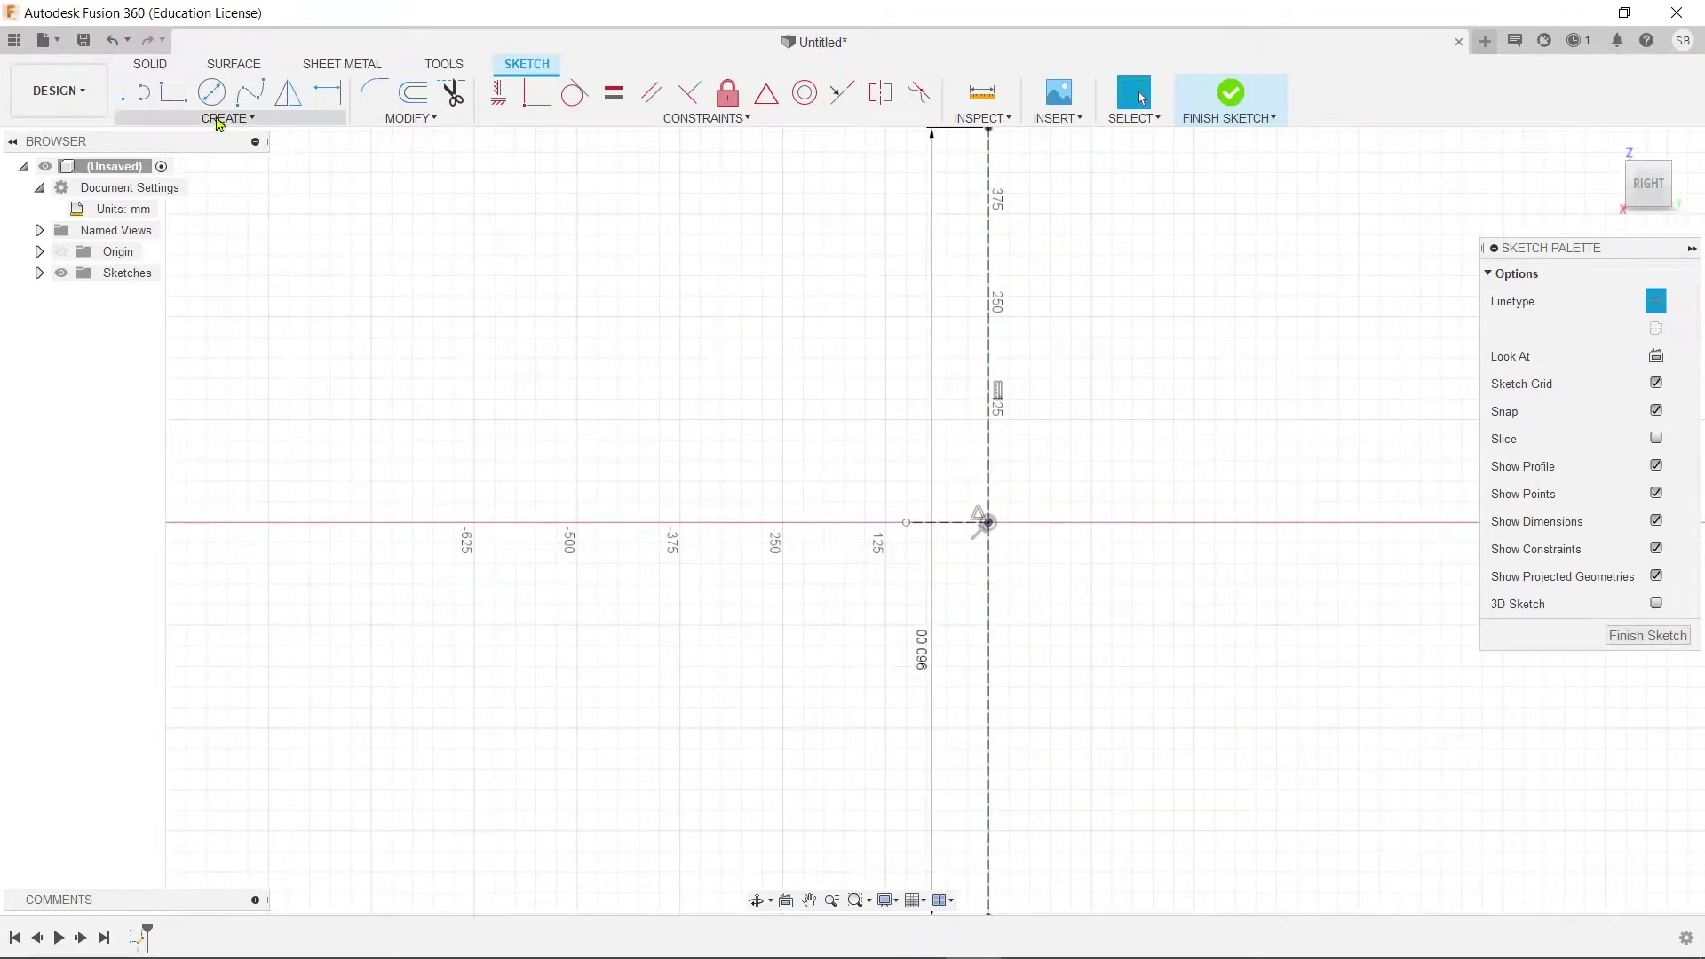
Draw a 3-point arc from the line's top end to its bottom end, bulging left.
click(222, 120)
mouse_move(197, 205)
click(331, 205)
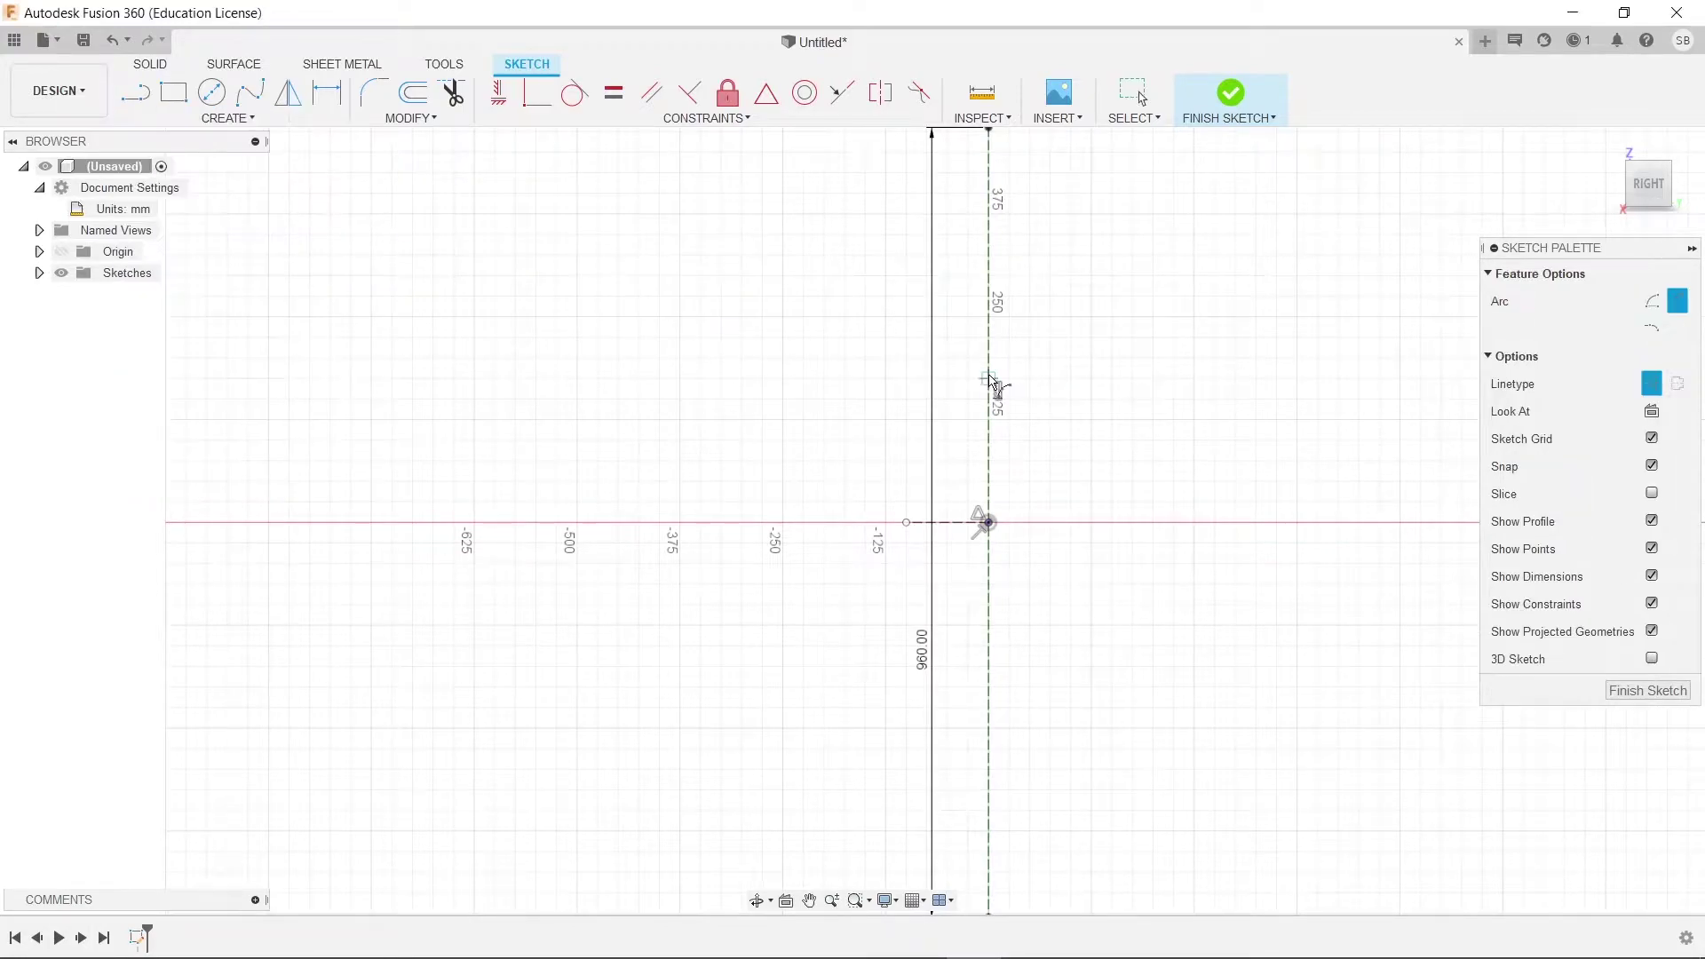
key(Escape)
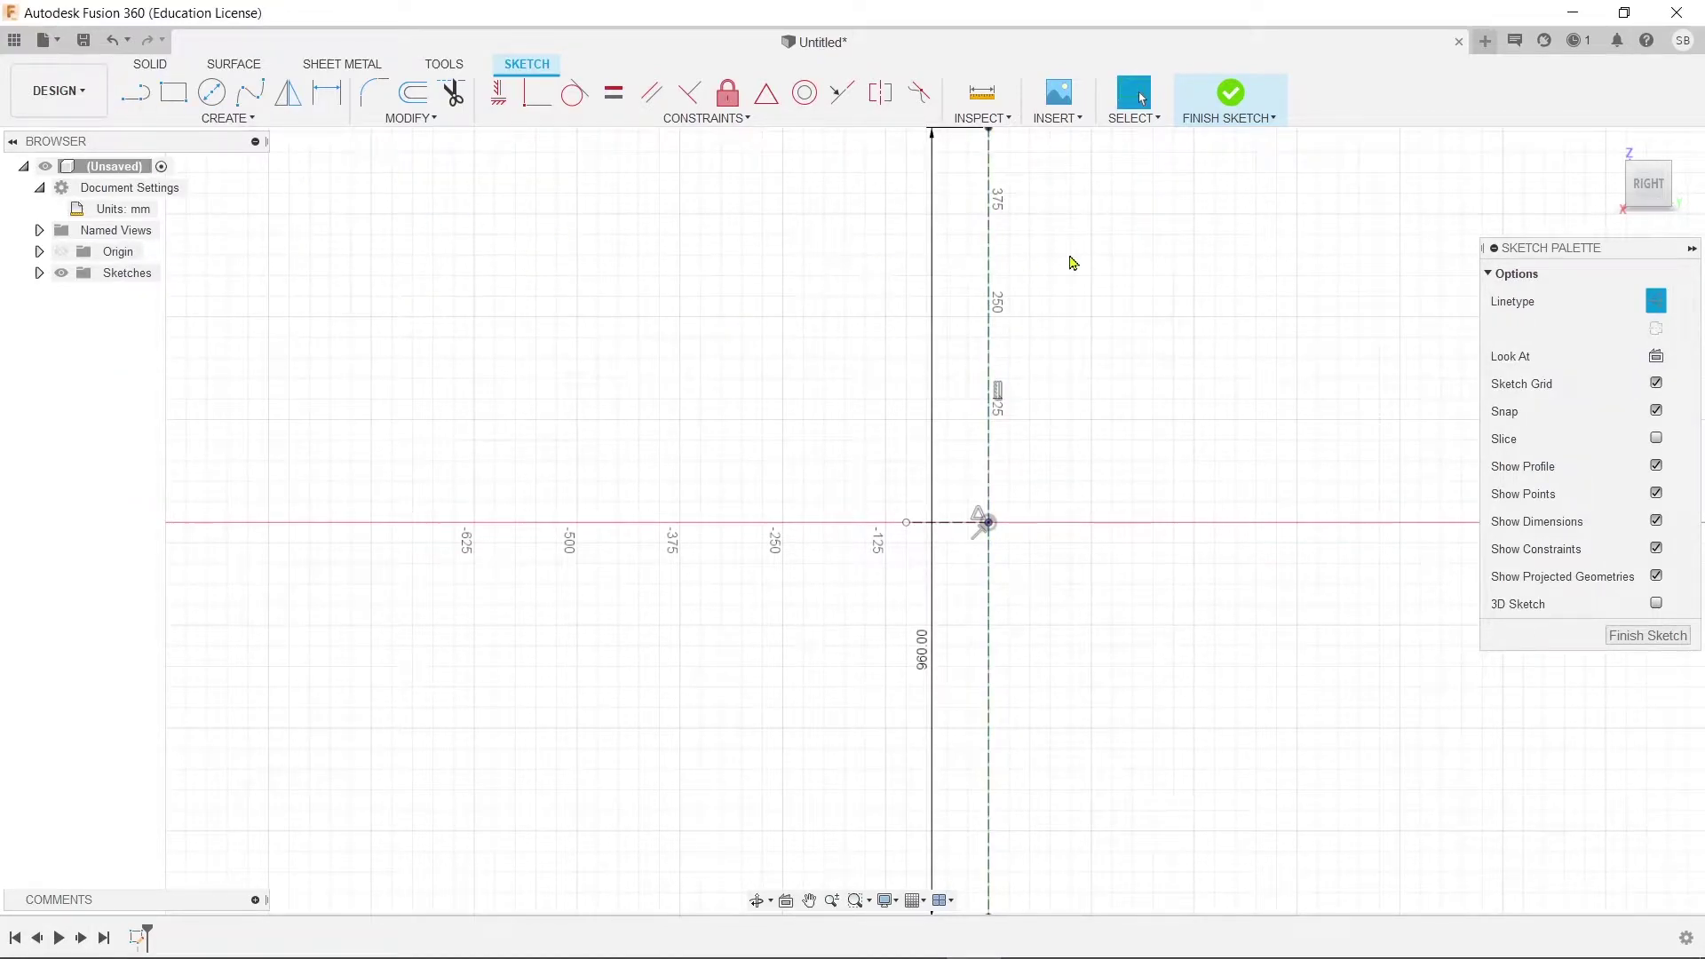
click(213, 118)
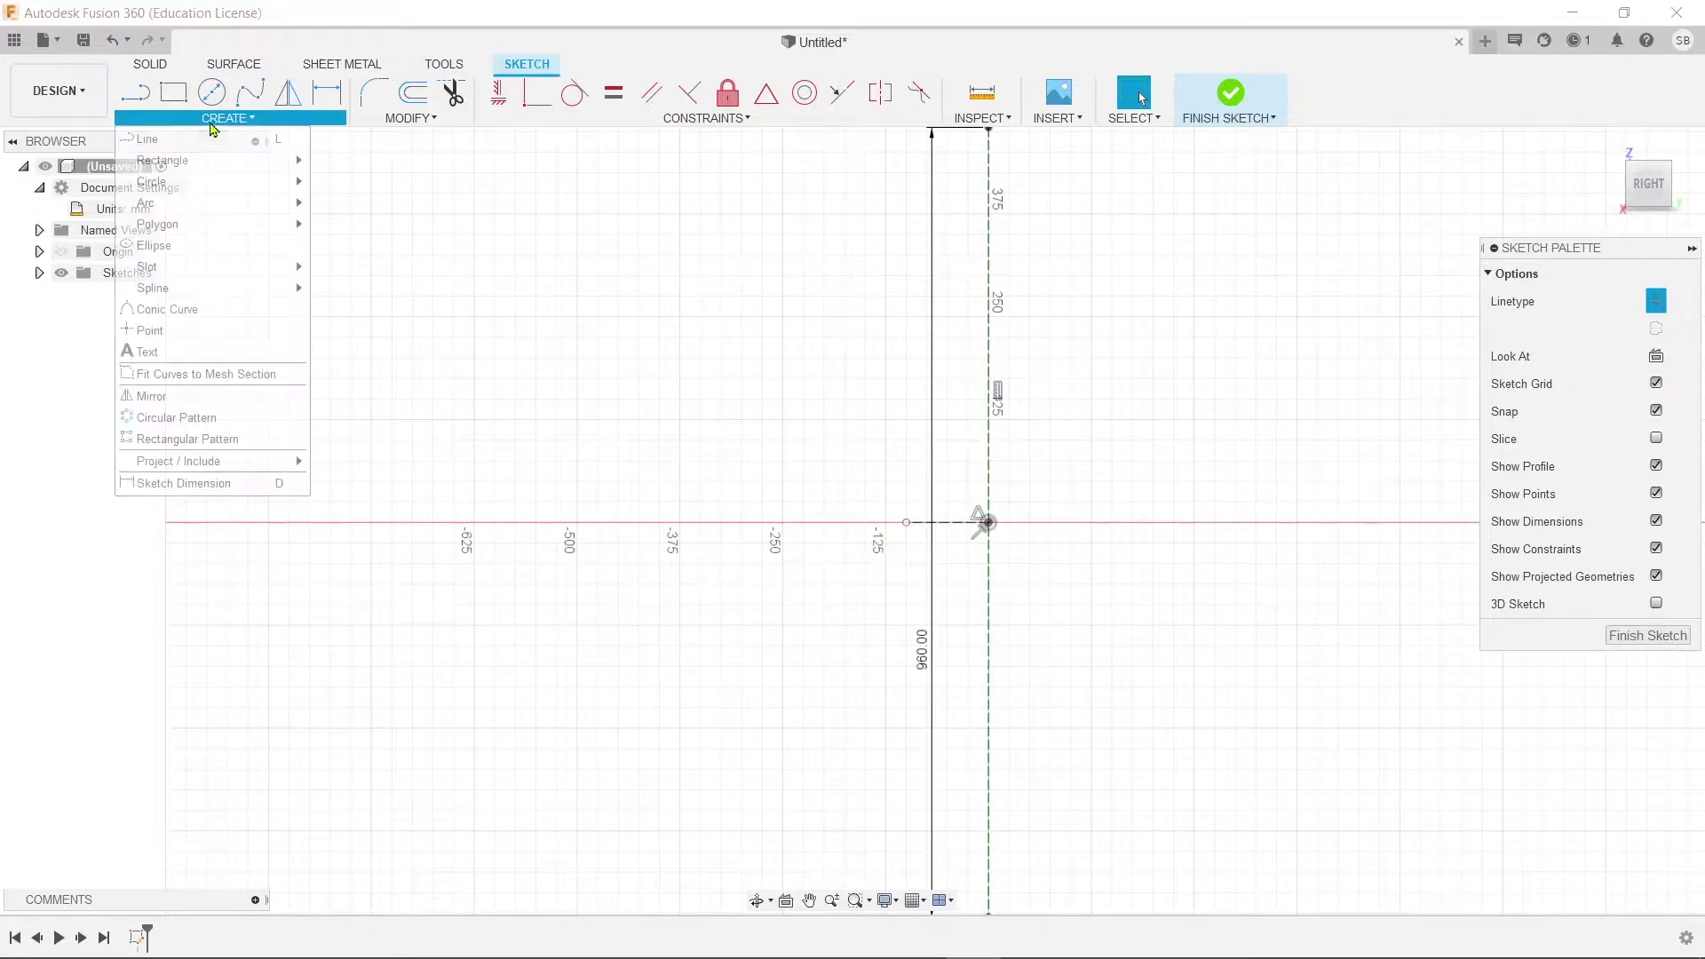
mouse_move(217, 202)
click(320, 204)
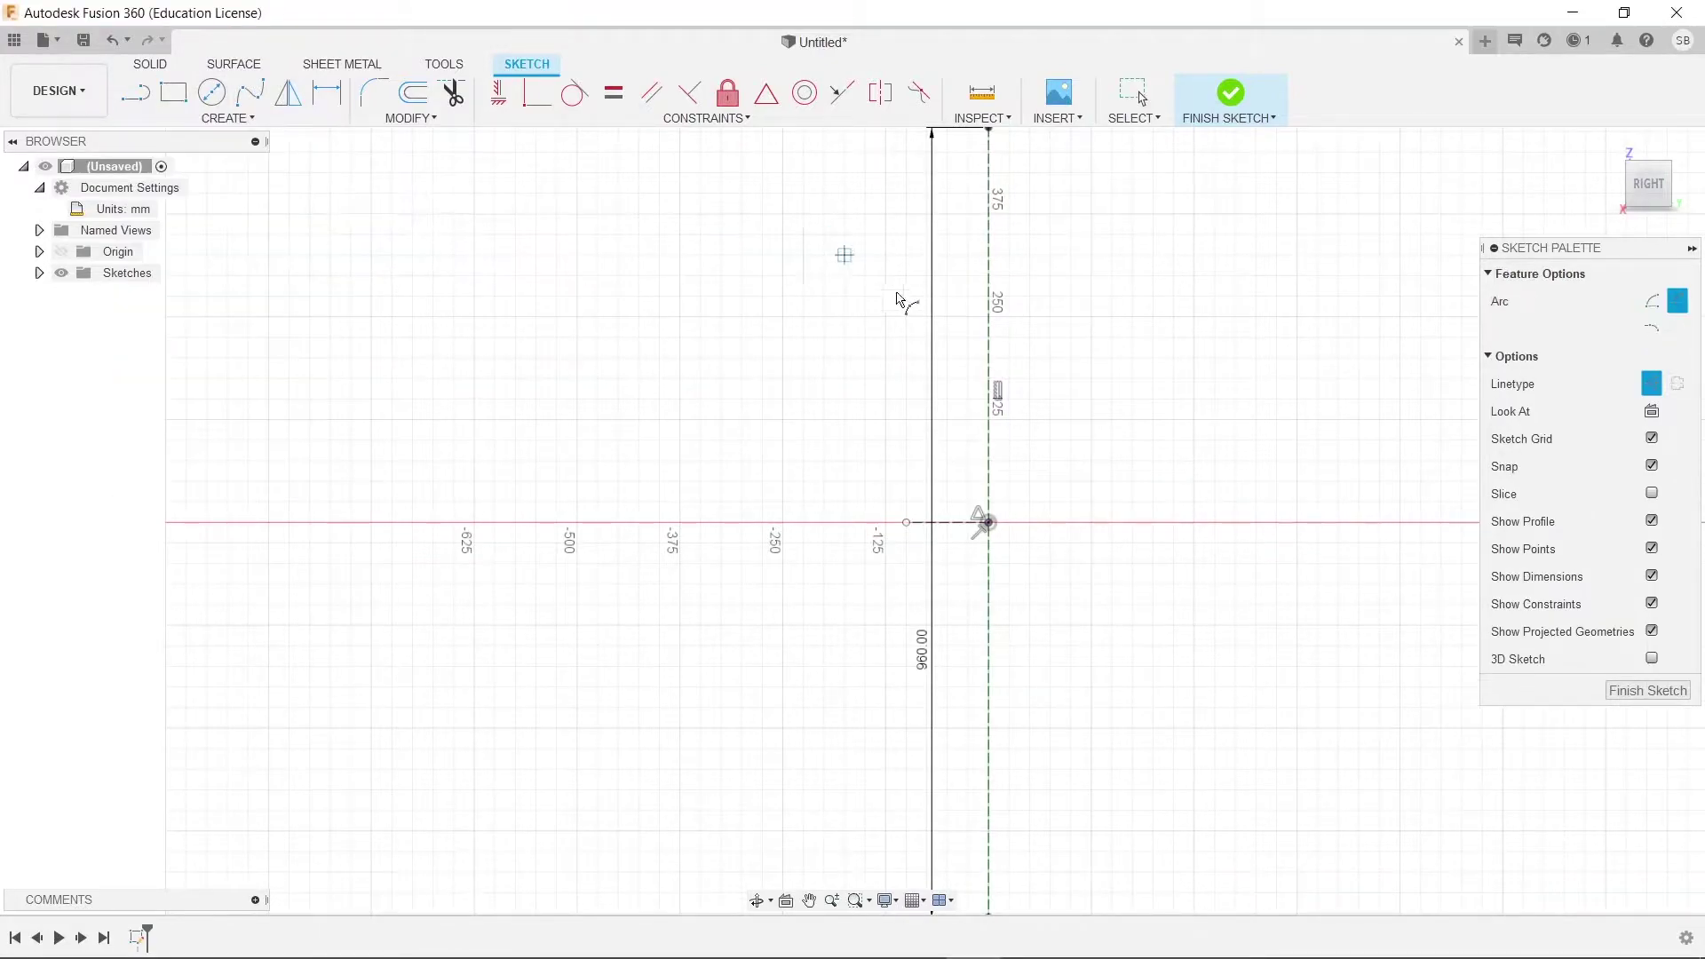
scroll(918, 304, down, 2)
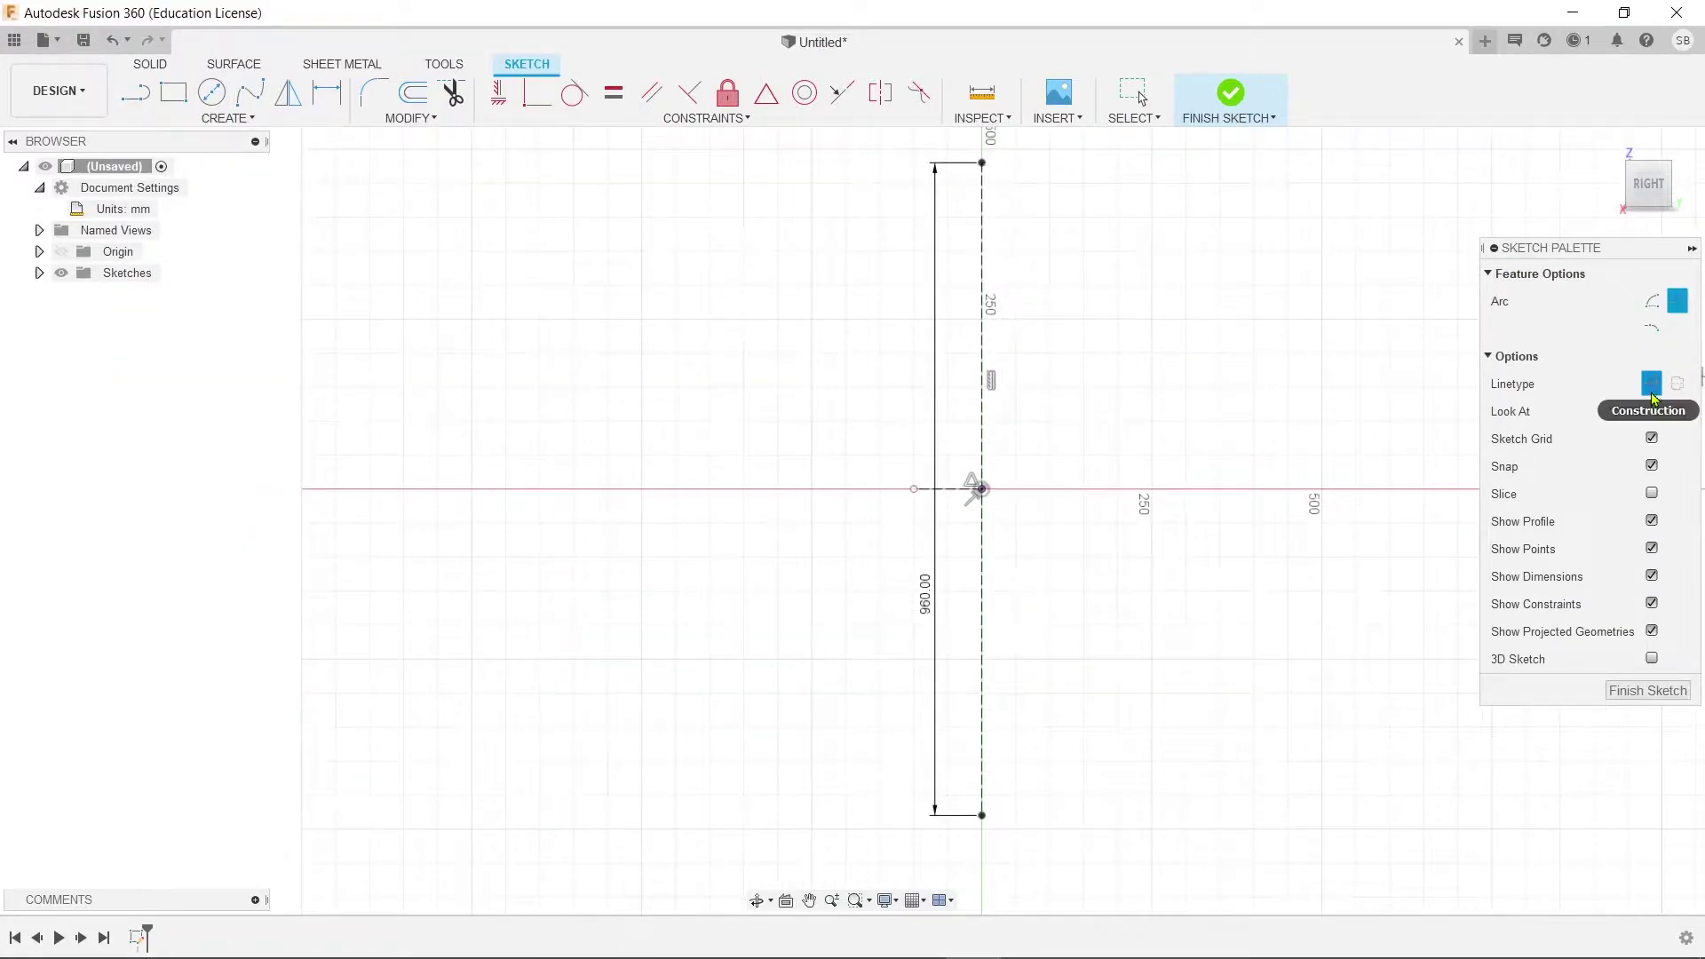
click(982, 163)
click(982, 816)
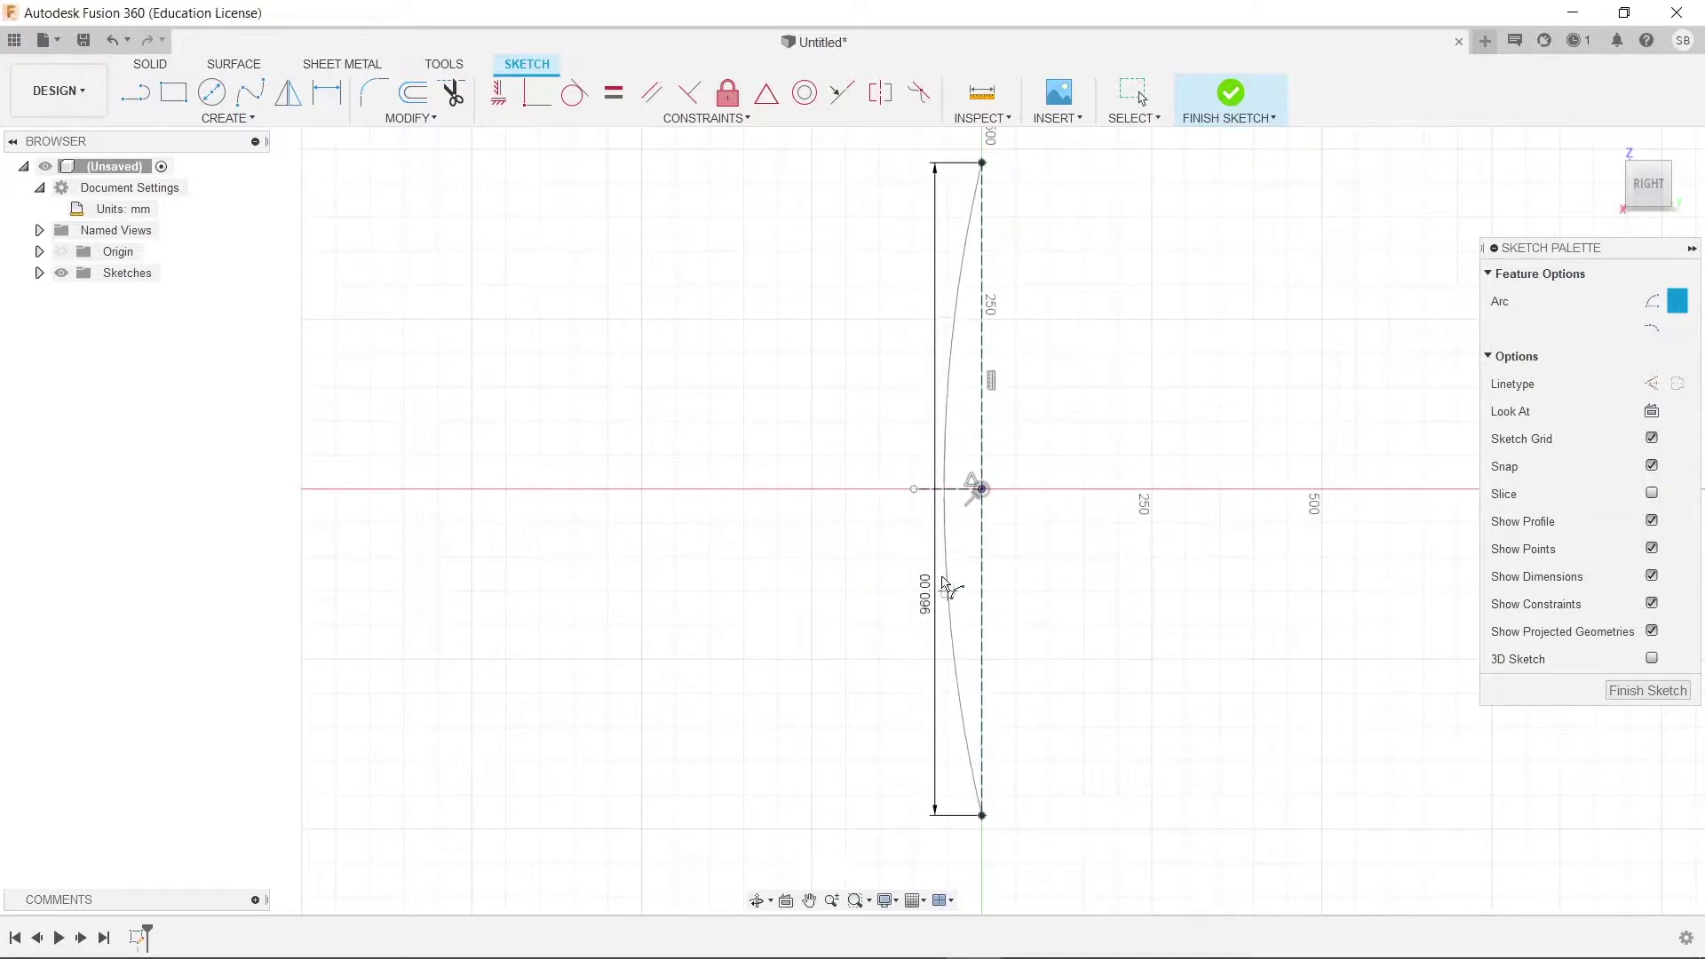
click(915, 488)
key(Escape)
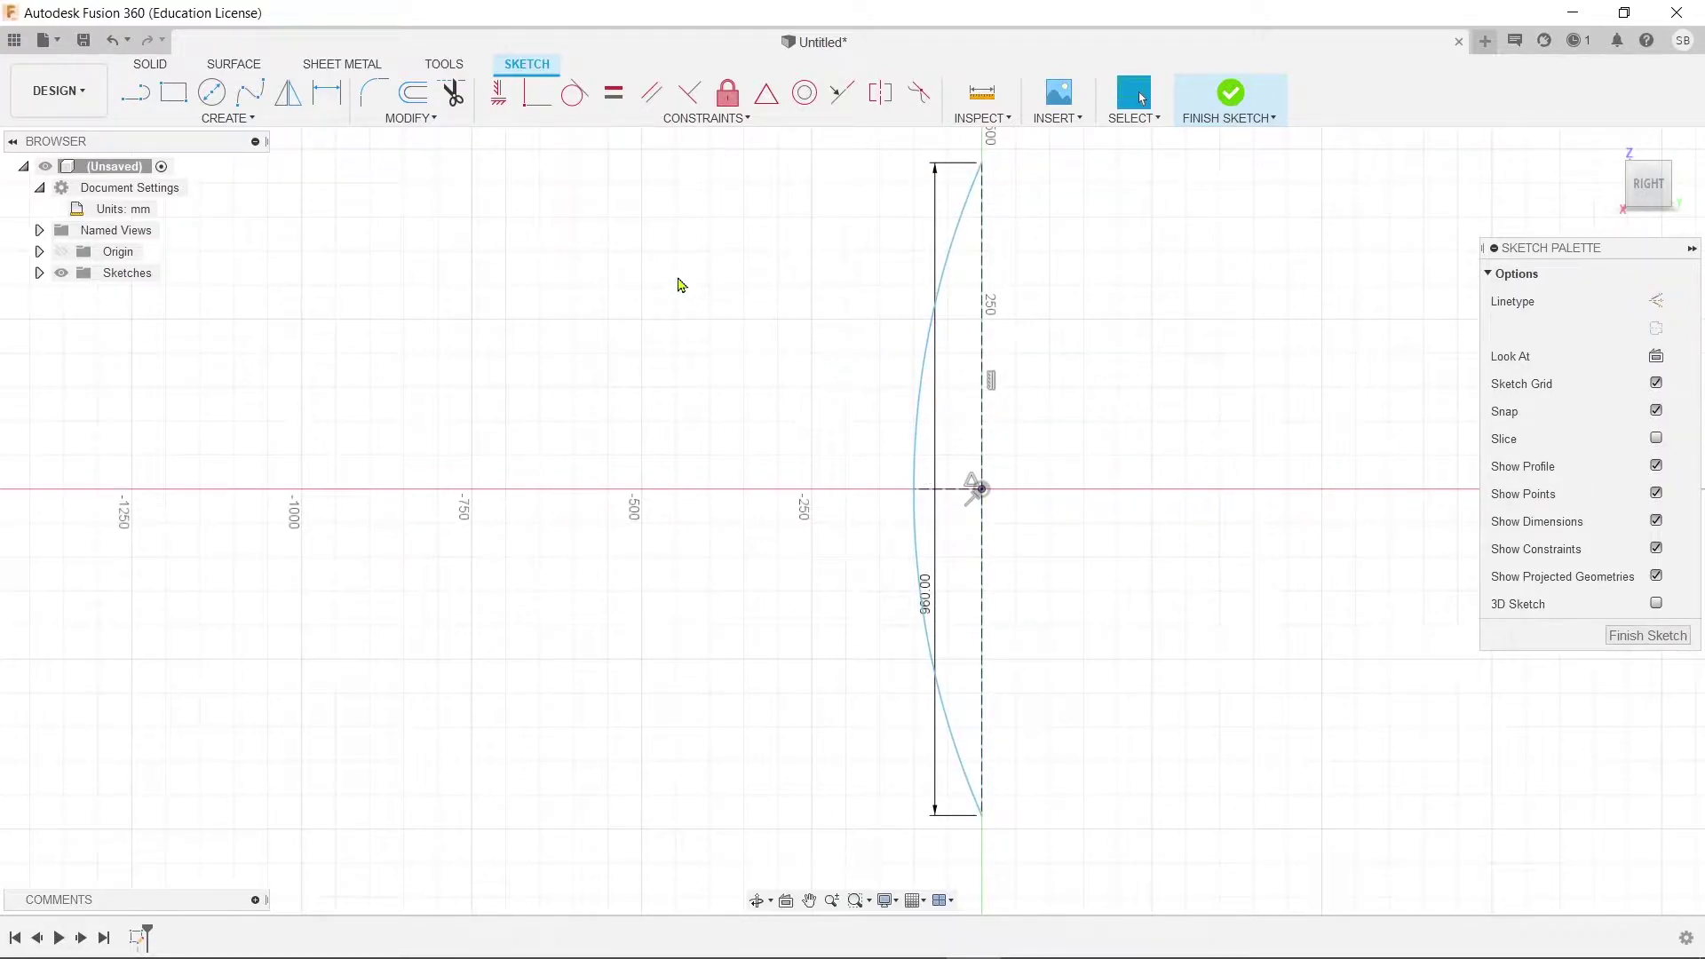
Dimension the arc's bulge to 100 mm.
key(d)
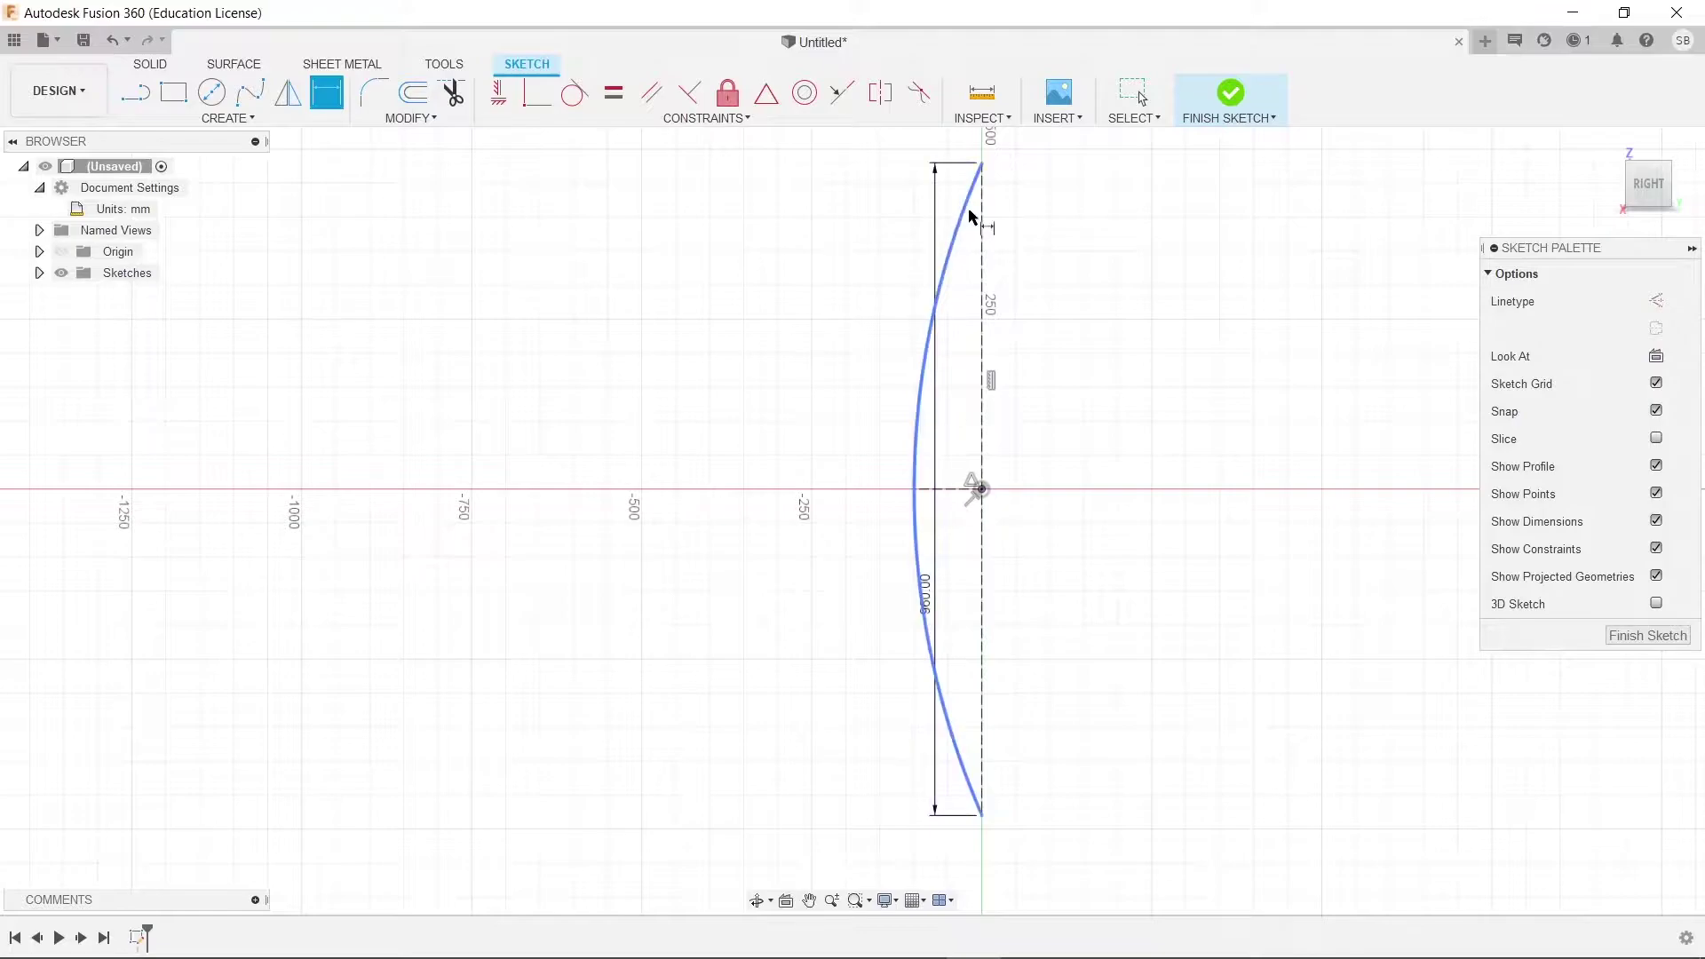
click(966, 490)
click(958, 550)
key(Return)
key(Escape)
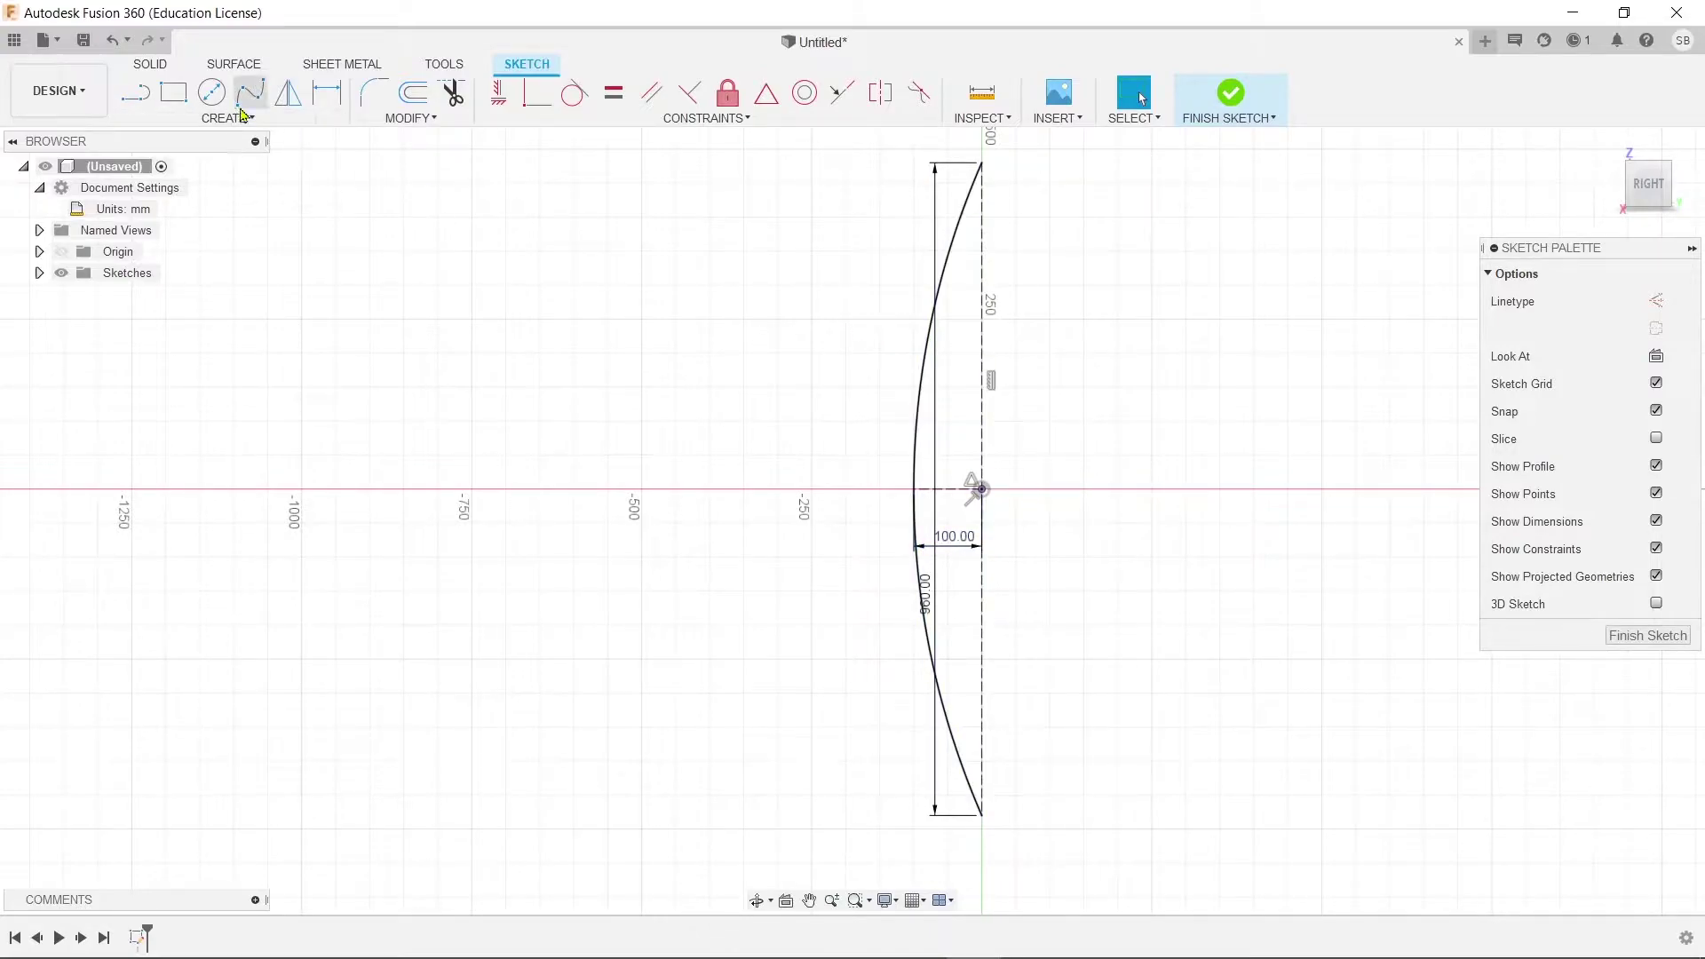
Offset the arc by 50 mm to form the backrest thickness.
click(413, 91)
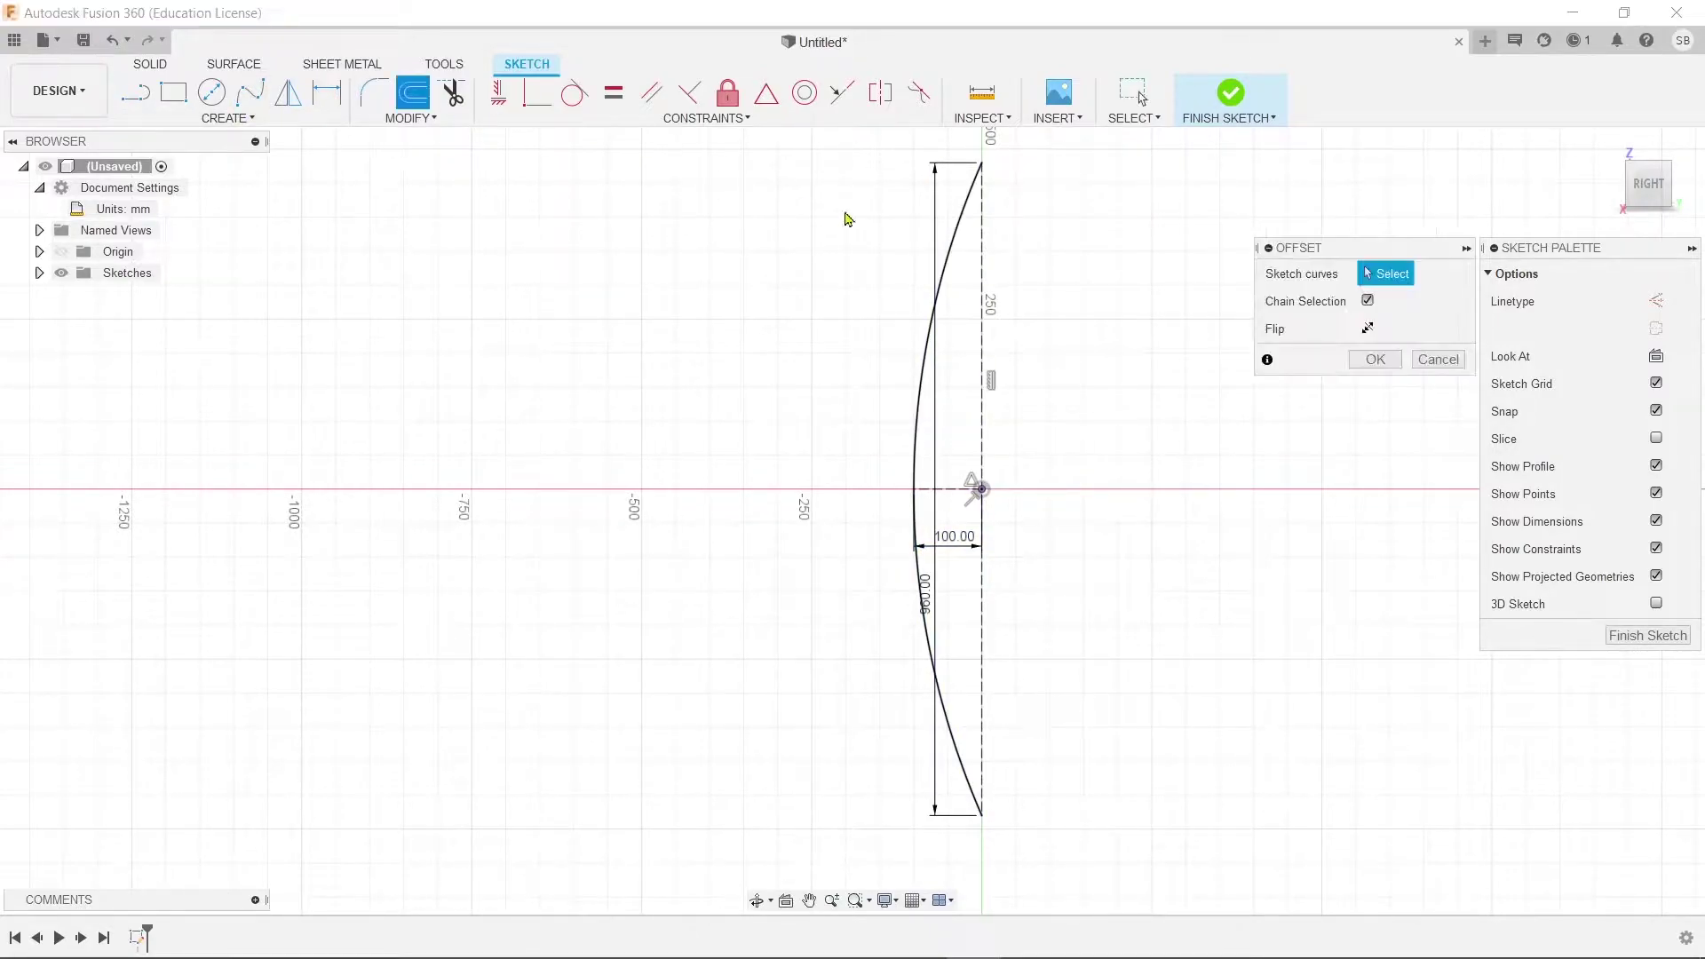
click(943, 275)
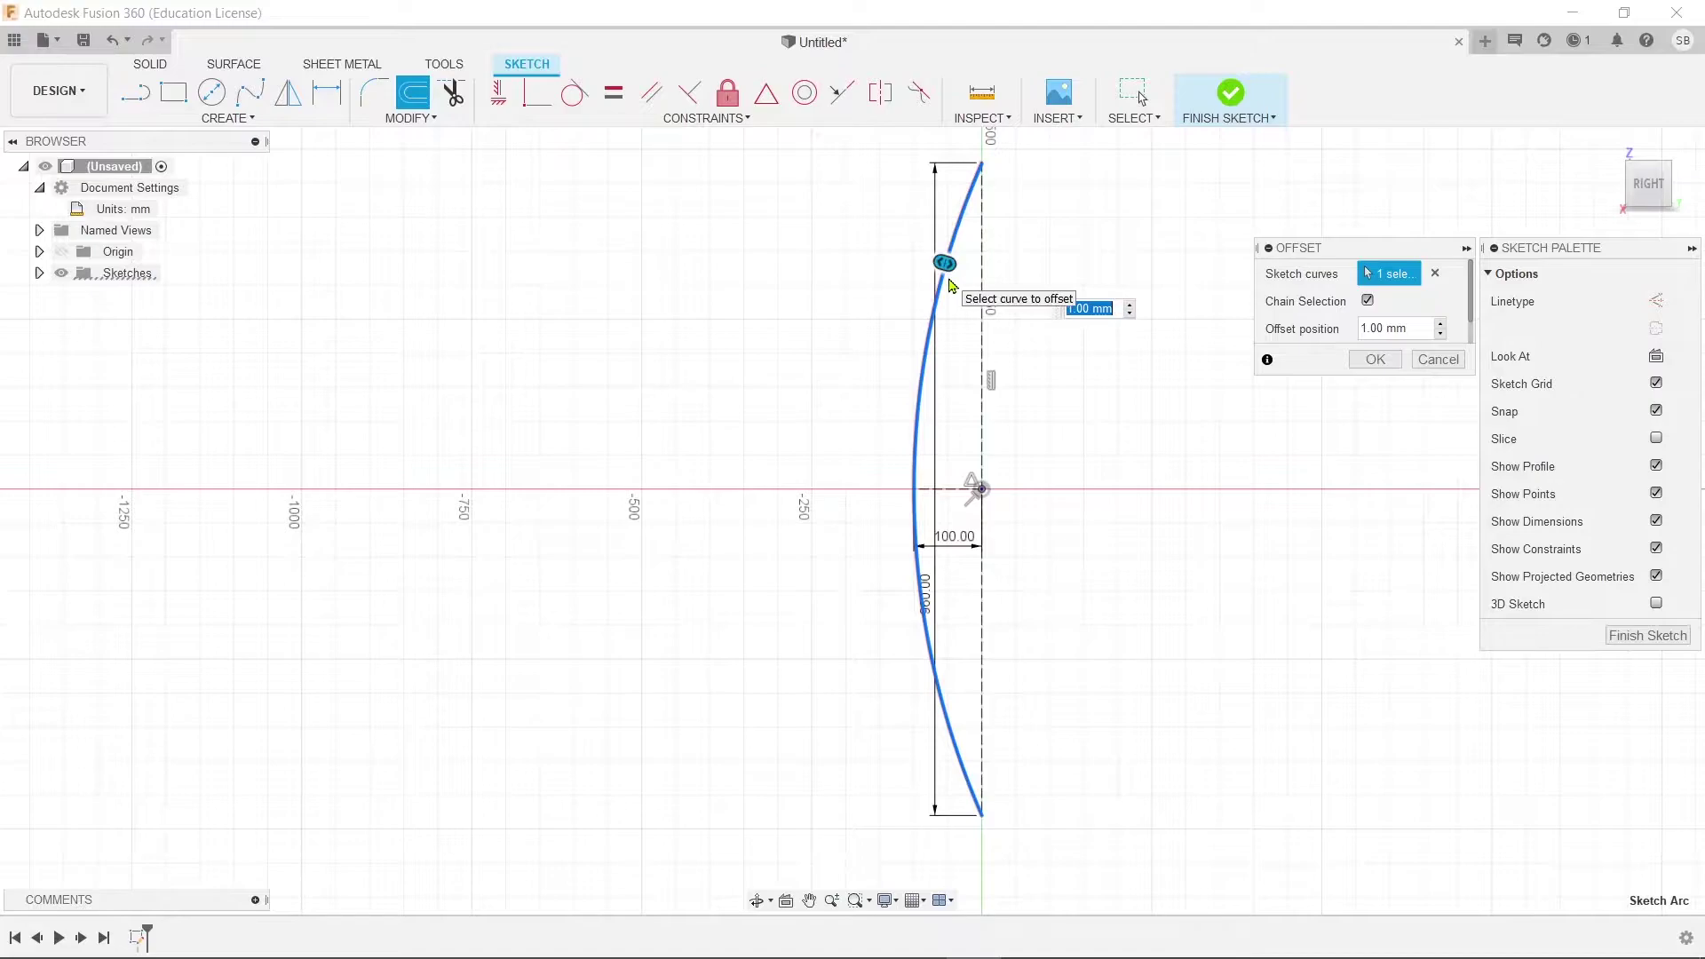
text(50)
key(Return)
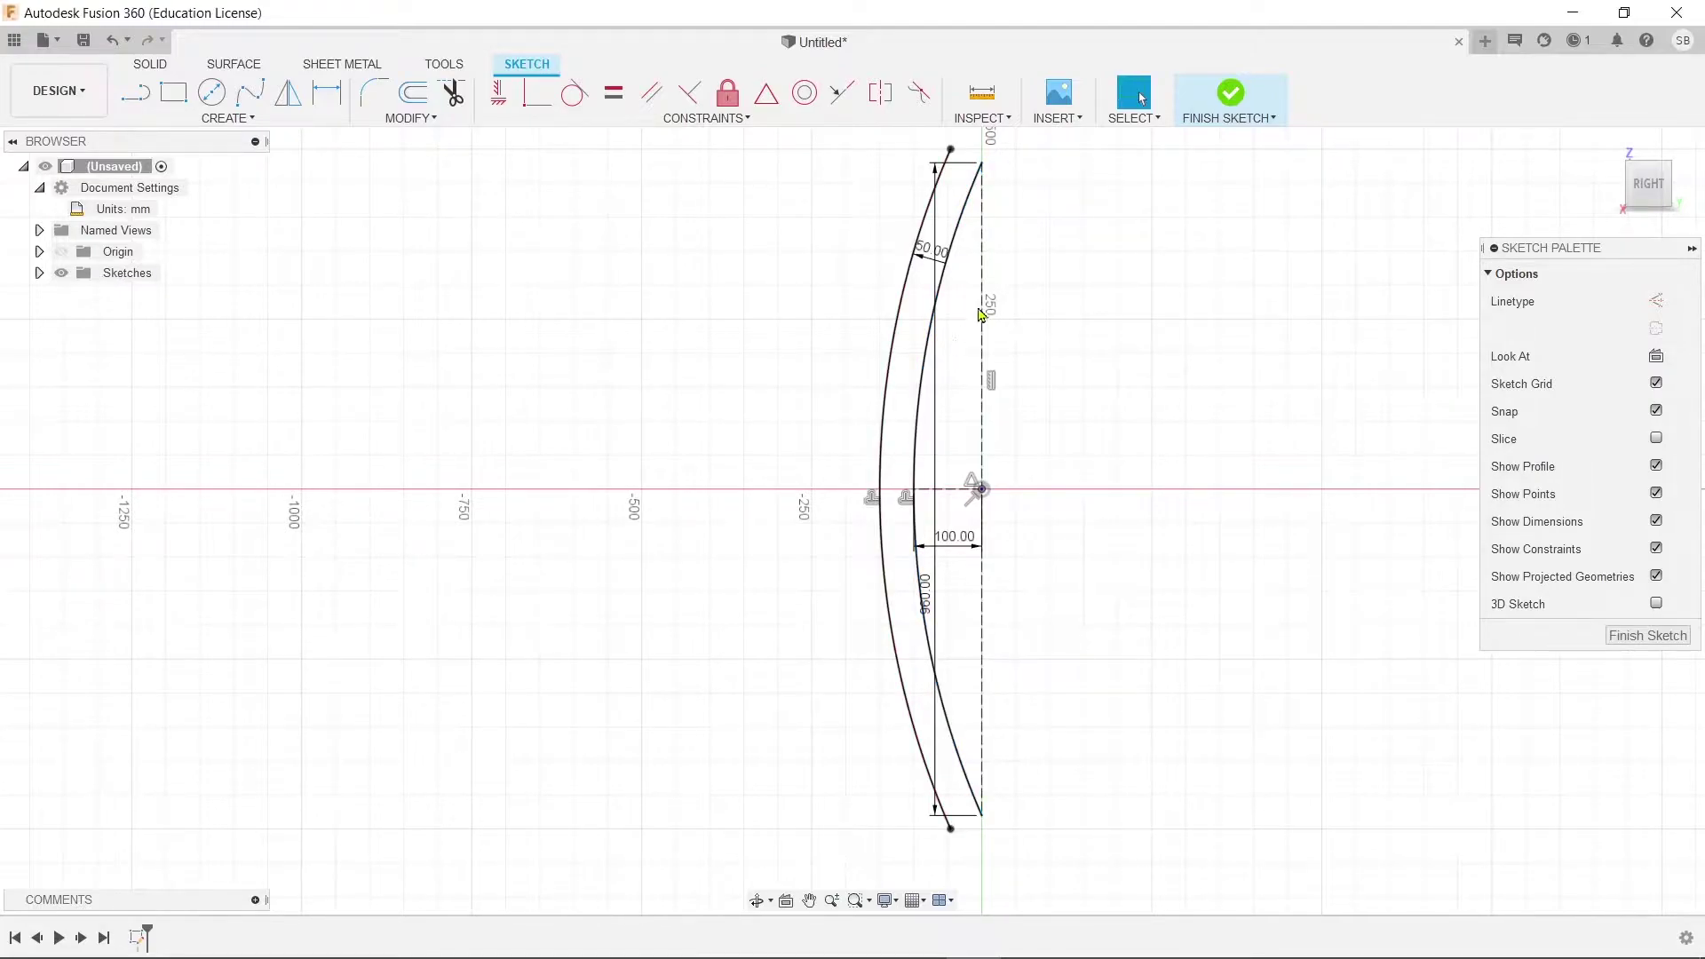
scroll(948, 533, up, 5)
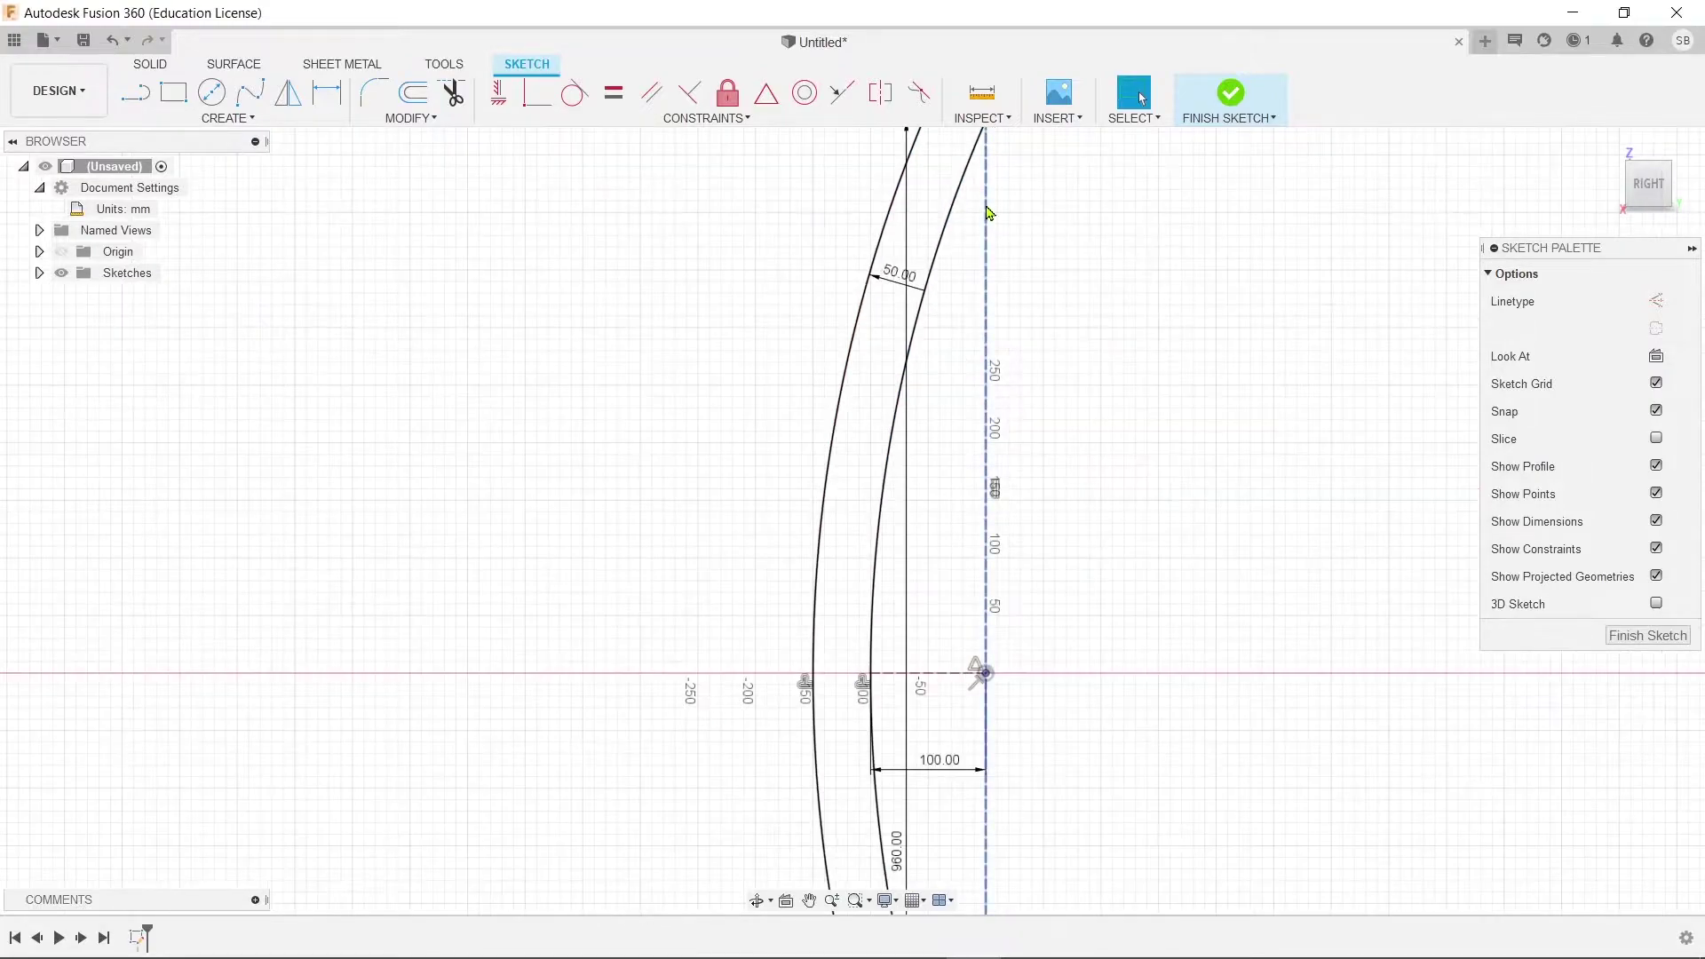
Draw a line joining the two arcs at the profile's lower end.
click(135, 92)
click(932, 380)
key(Escape)
key(Escape)
scroll(1077, 696, down, 5)
scroll(1079, 680, up, 3)
mouse_move(956, 617)
middle_down()
mouse_move(883, 675)
mouse_move(811, 636)
middle_up()
click(135, 92)
click(819, 636)
click(701, 635)
key(Escape)
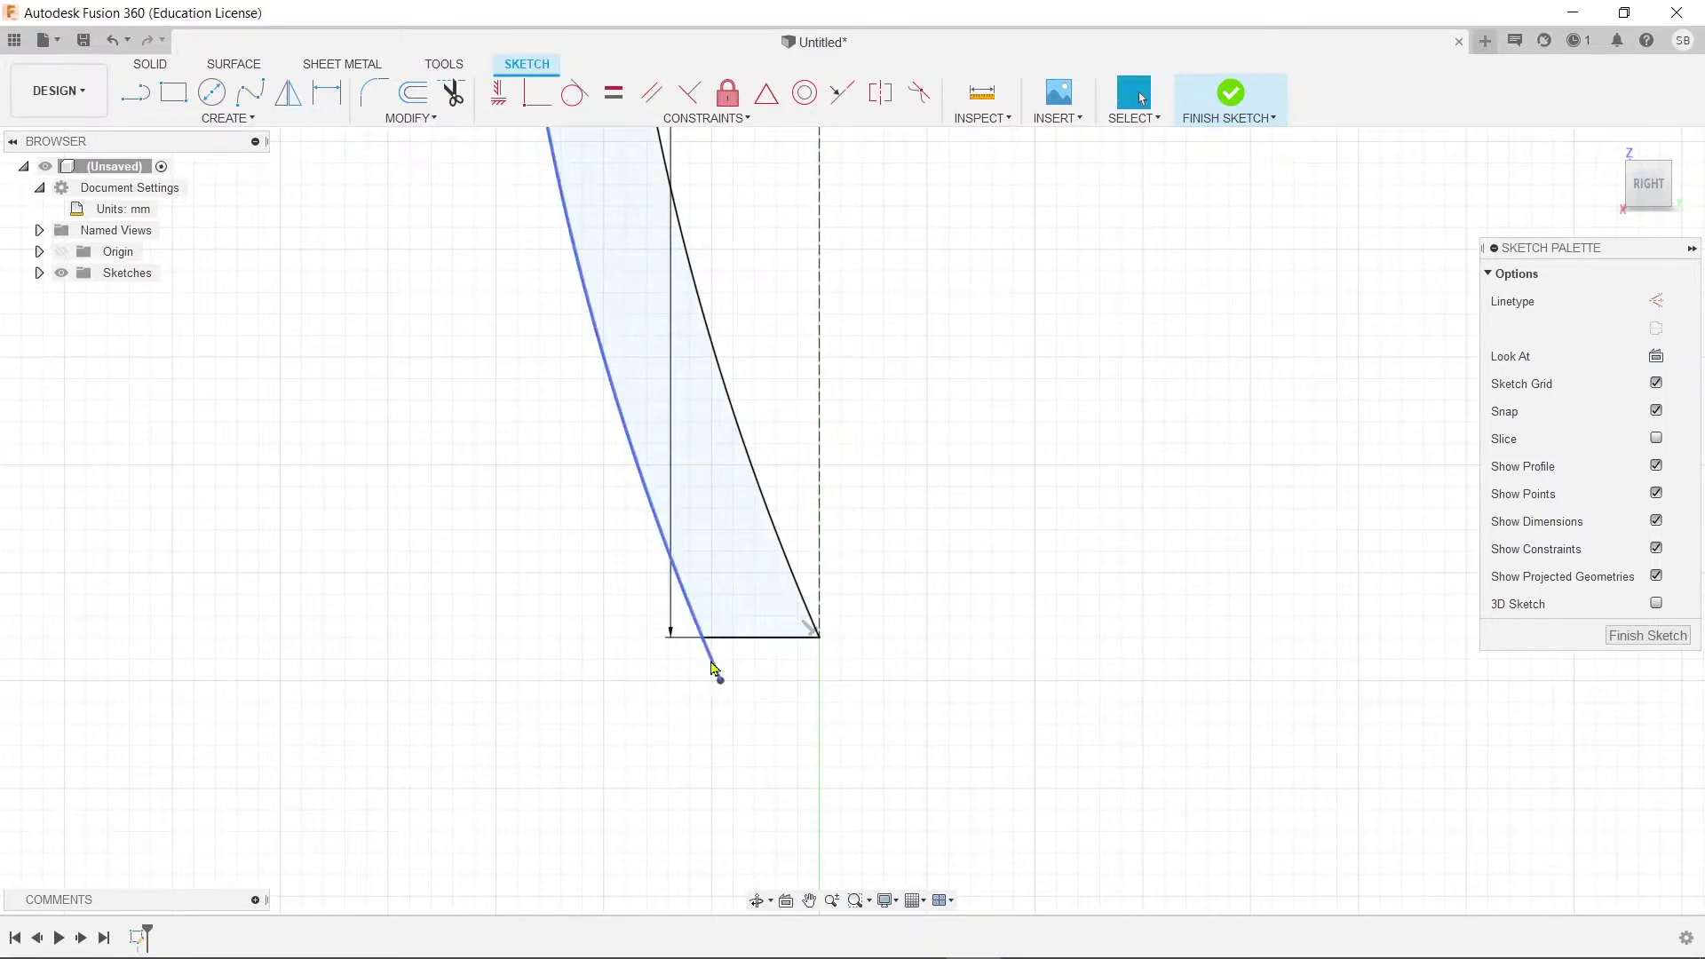
Trim the overhanging arc tails at the bottom and top of the backrest profile.
click(453, 93)
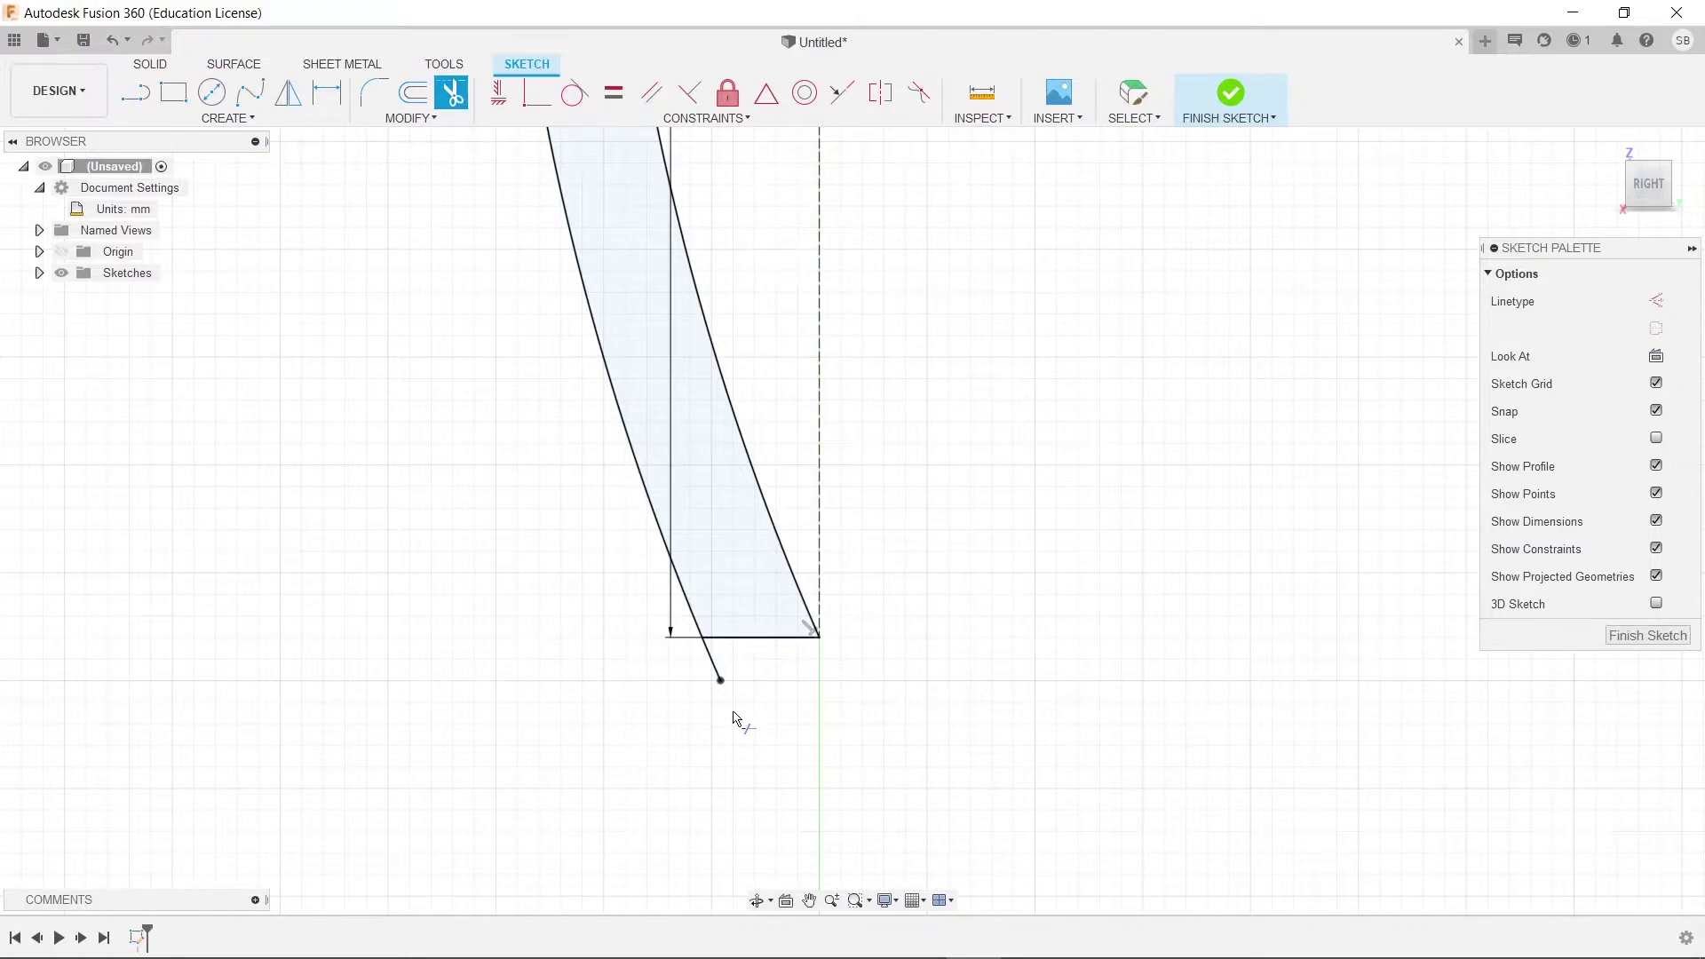
click(727, 658)
scroll(868, 571, down, 3)
middle_drag(830, 411, 882, 761)
scroll(780, 495, up, 4)
click(766, 387)
key(Escape)
scroll(734, 563, up, 2)
scroll(834, 683, down, 2)
middle_drag(1017, 663, 1055, 381)
scroll(1052, 551, down, 3)
scroll(1052, 608, down, 2)
scroll(1105, 604, down, 2)
scroll(1096, 497, up, 2)
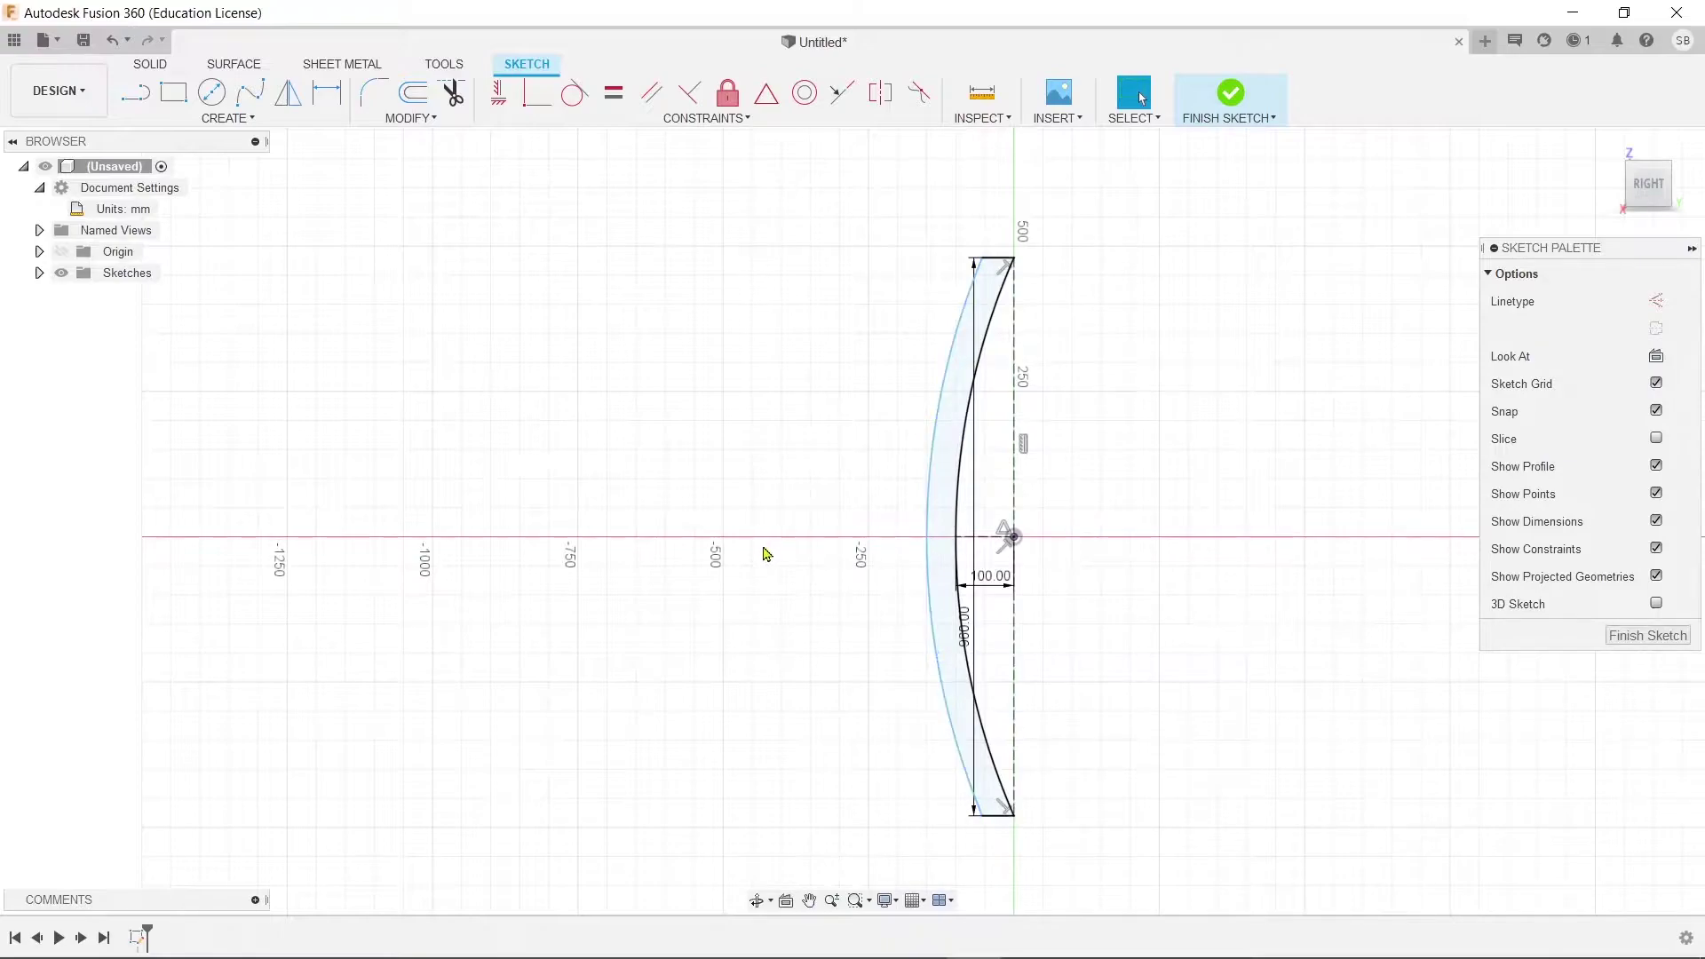
Draw a horizontal construction line running left from the origin.
click(135, 92)
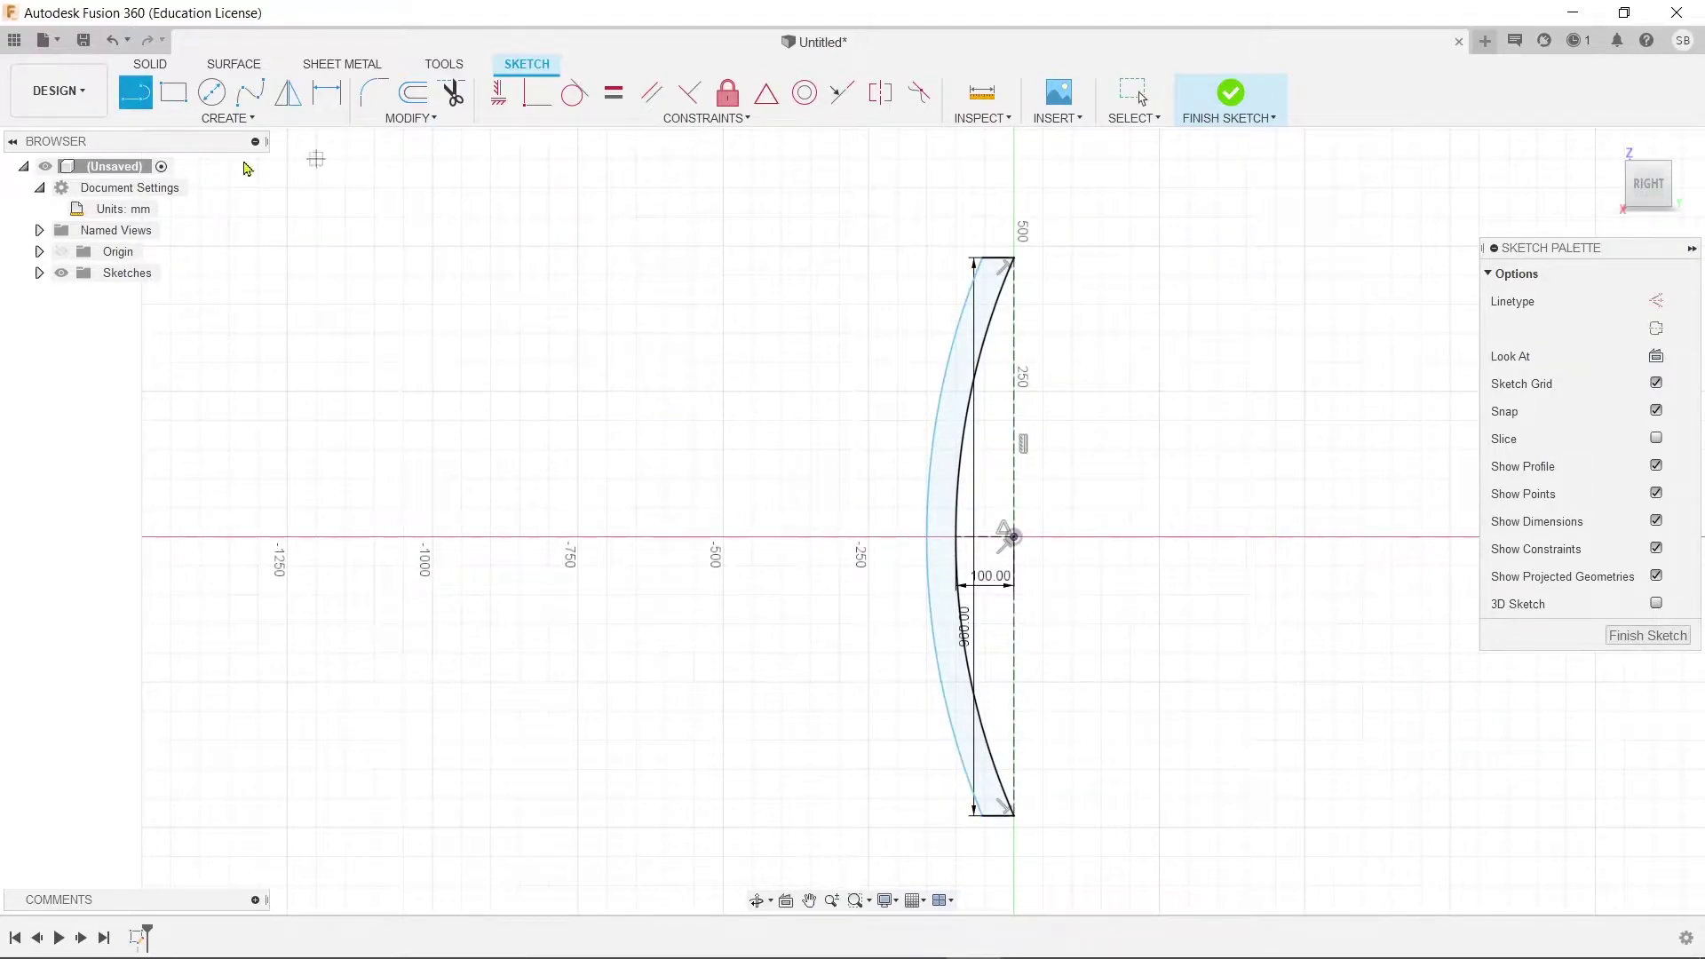
click(1656, 301)
drag(930, 537, 734, 544)
key(Escape)
scroll(924, 542, up, 3)
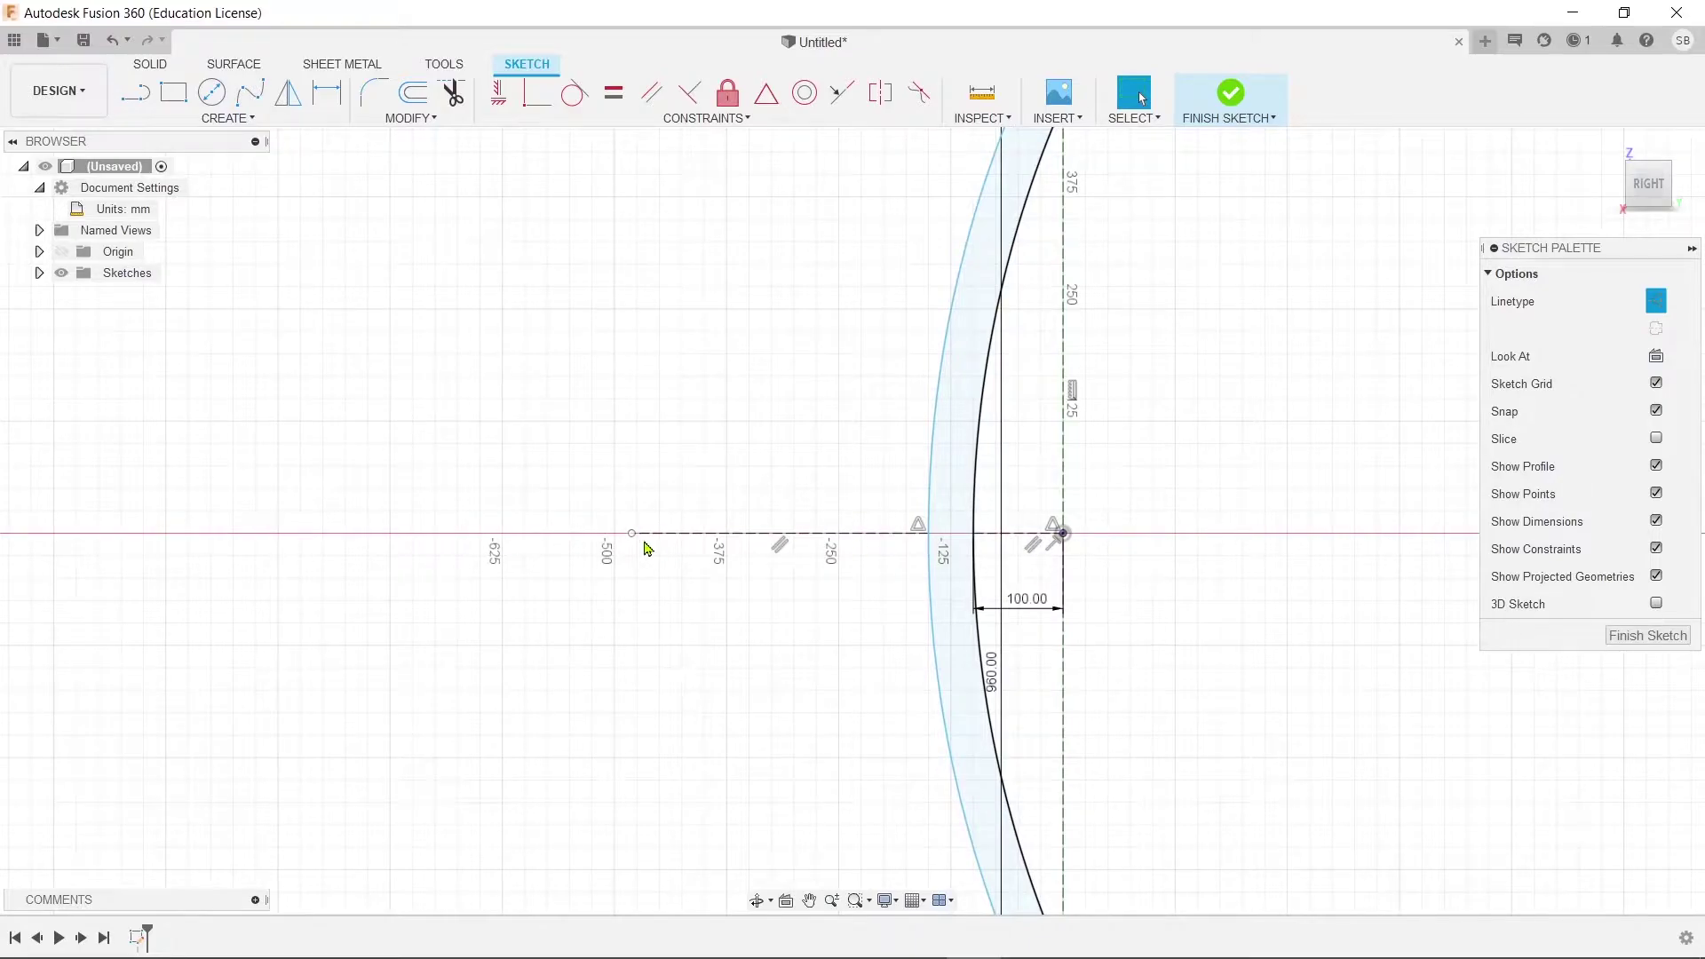
Check the photo's 41 cm seat depth and place a length dimension on the construction line.
key(alt+Tab)
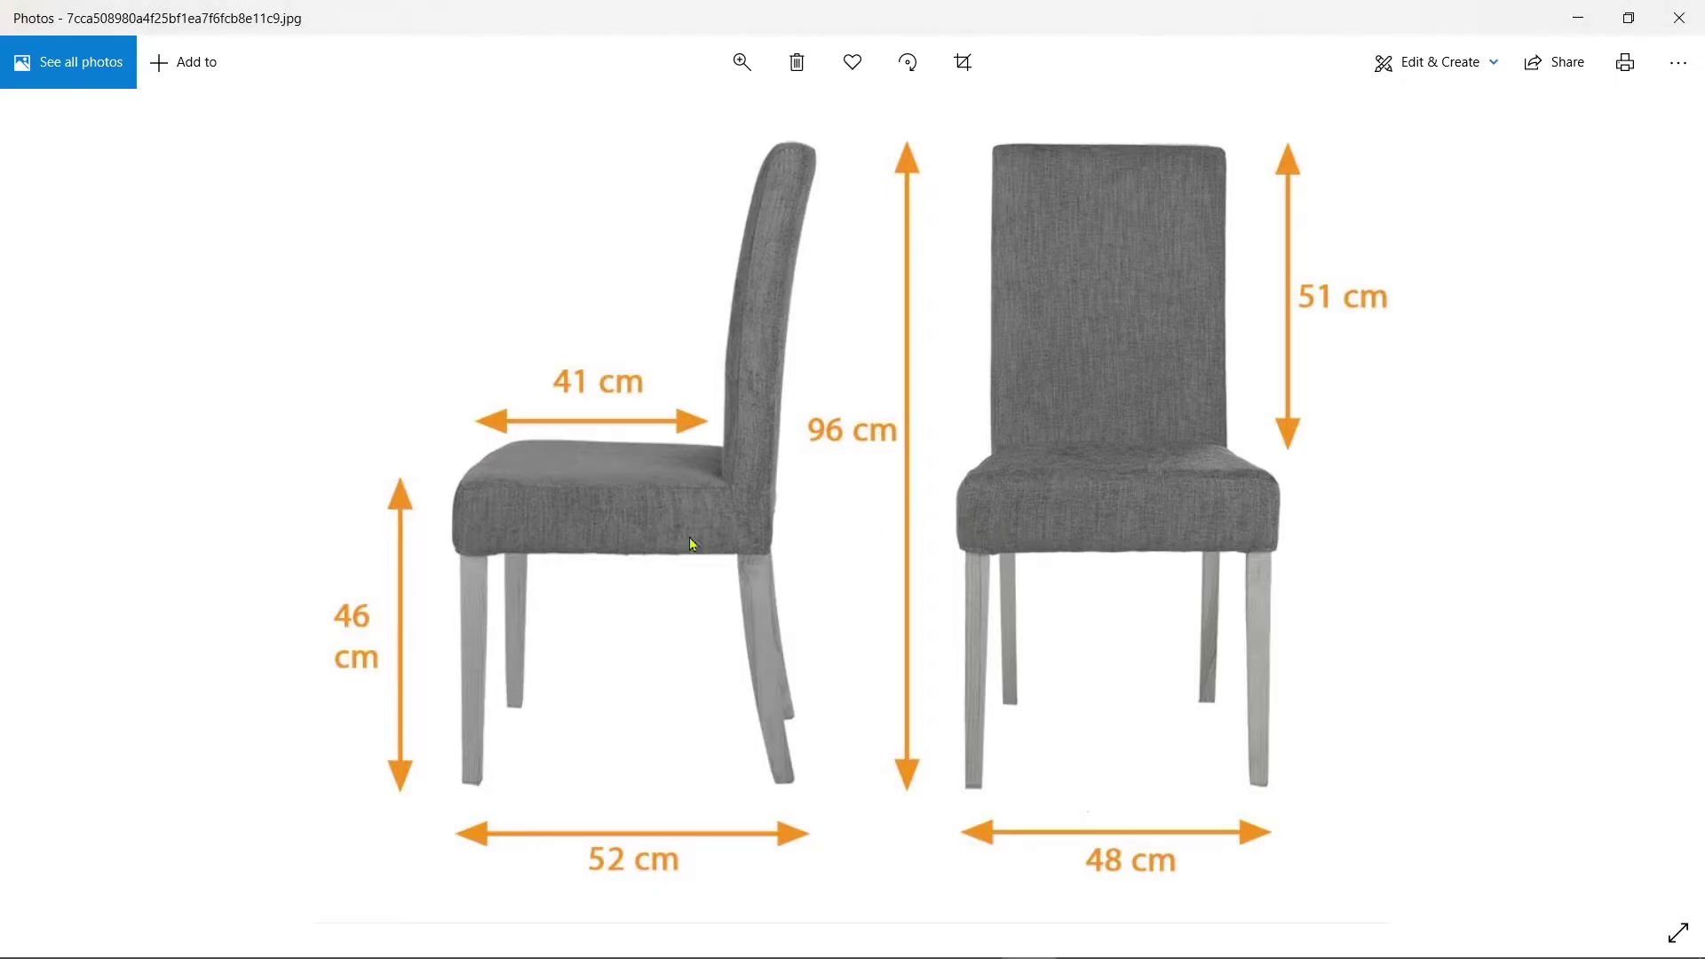
key(alt+Tab)
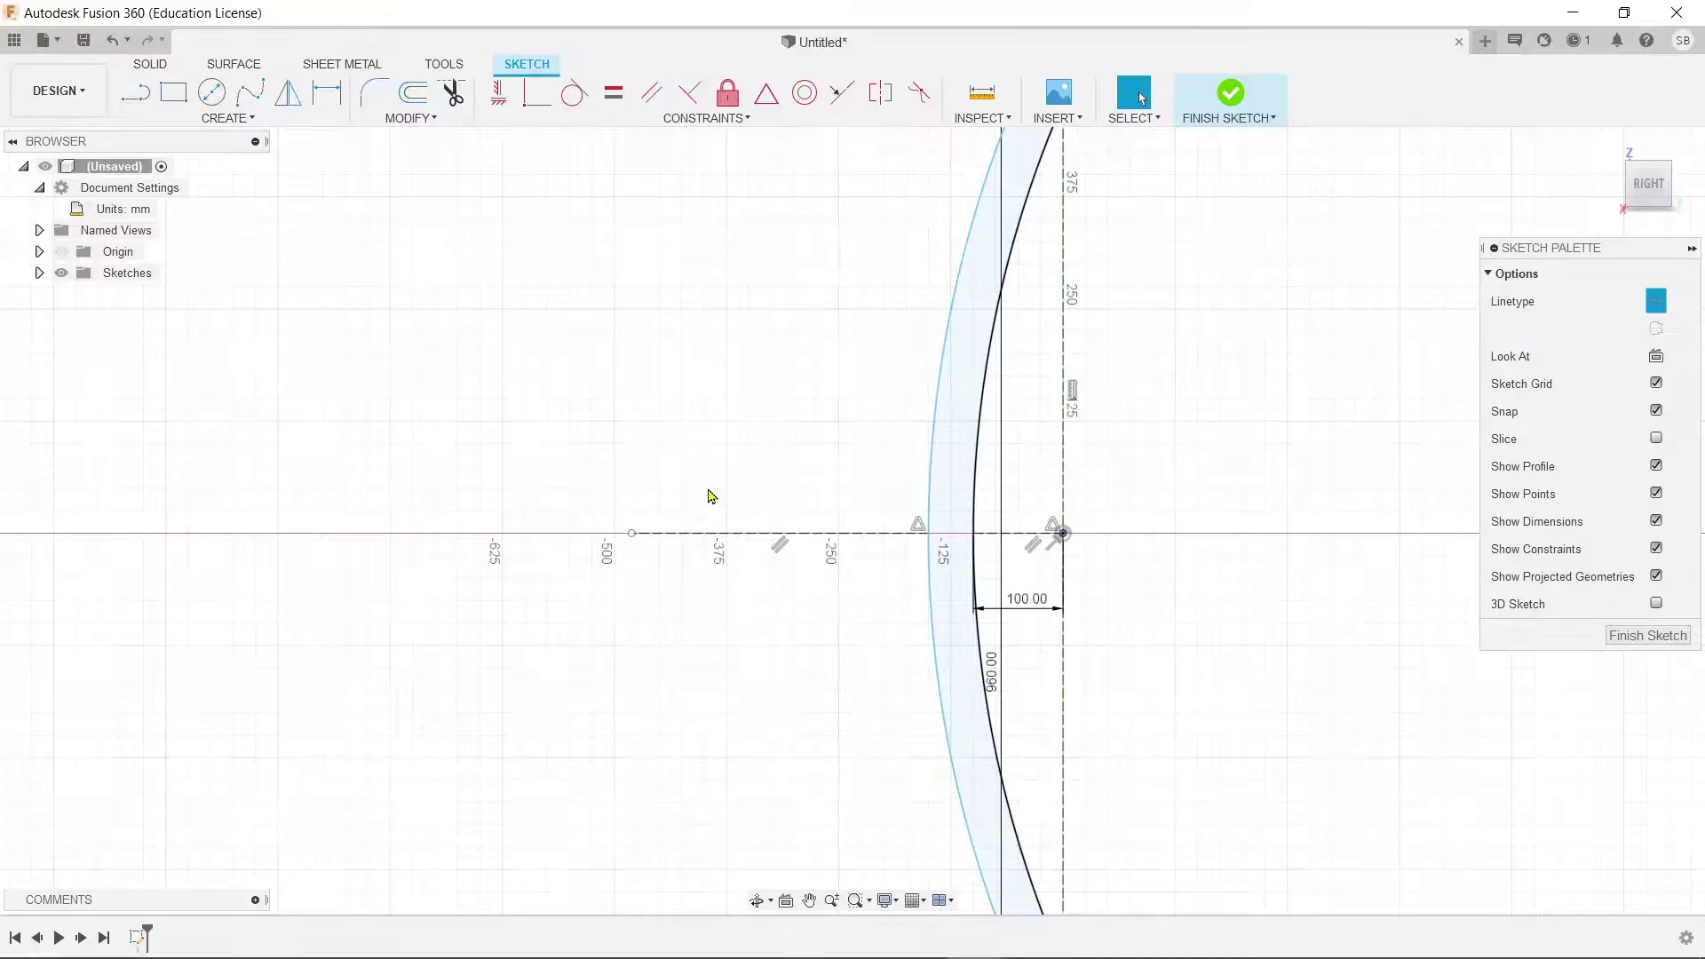
key(d)
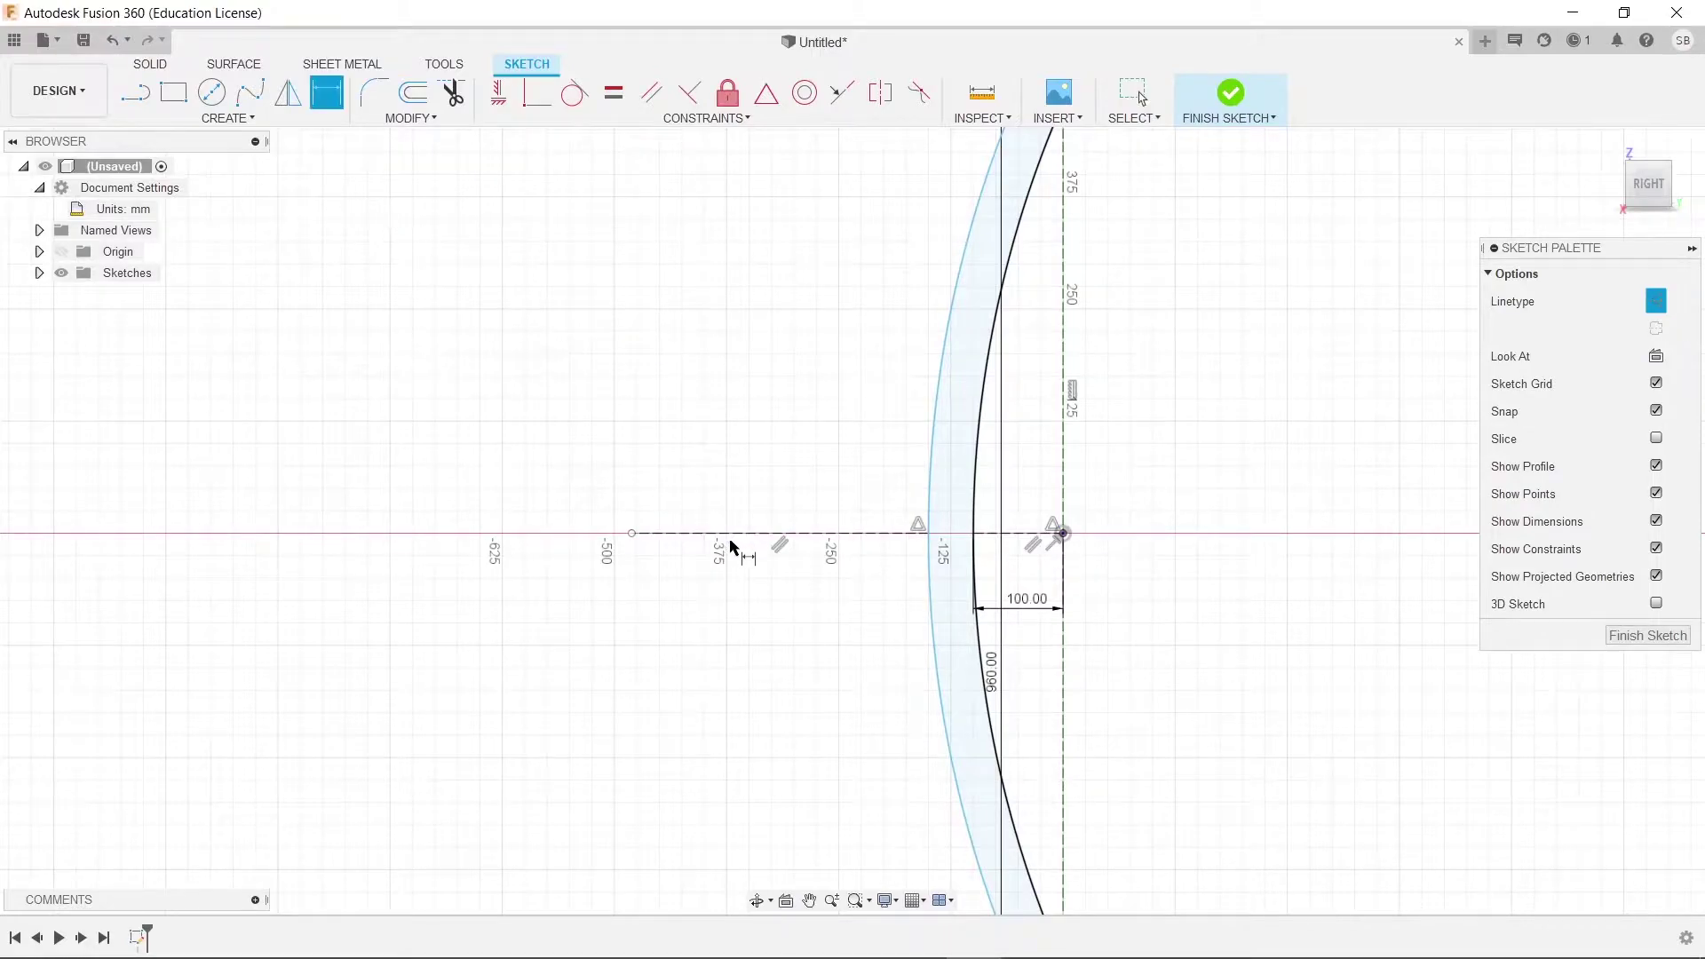
click(742, 534)
click(758, 628)
Set the seat construction line's length to 410 mm.
text(4)
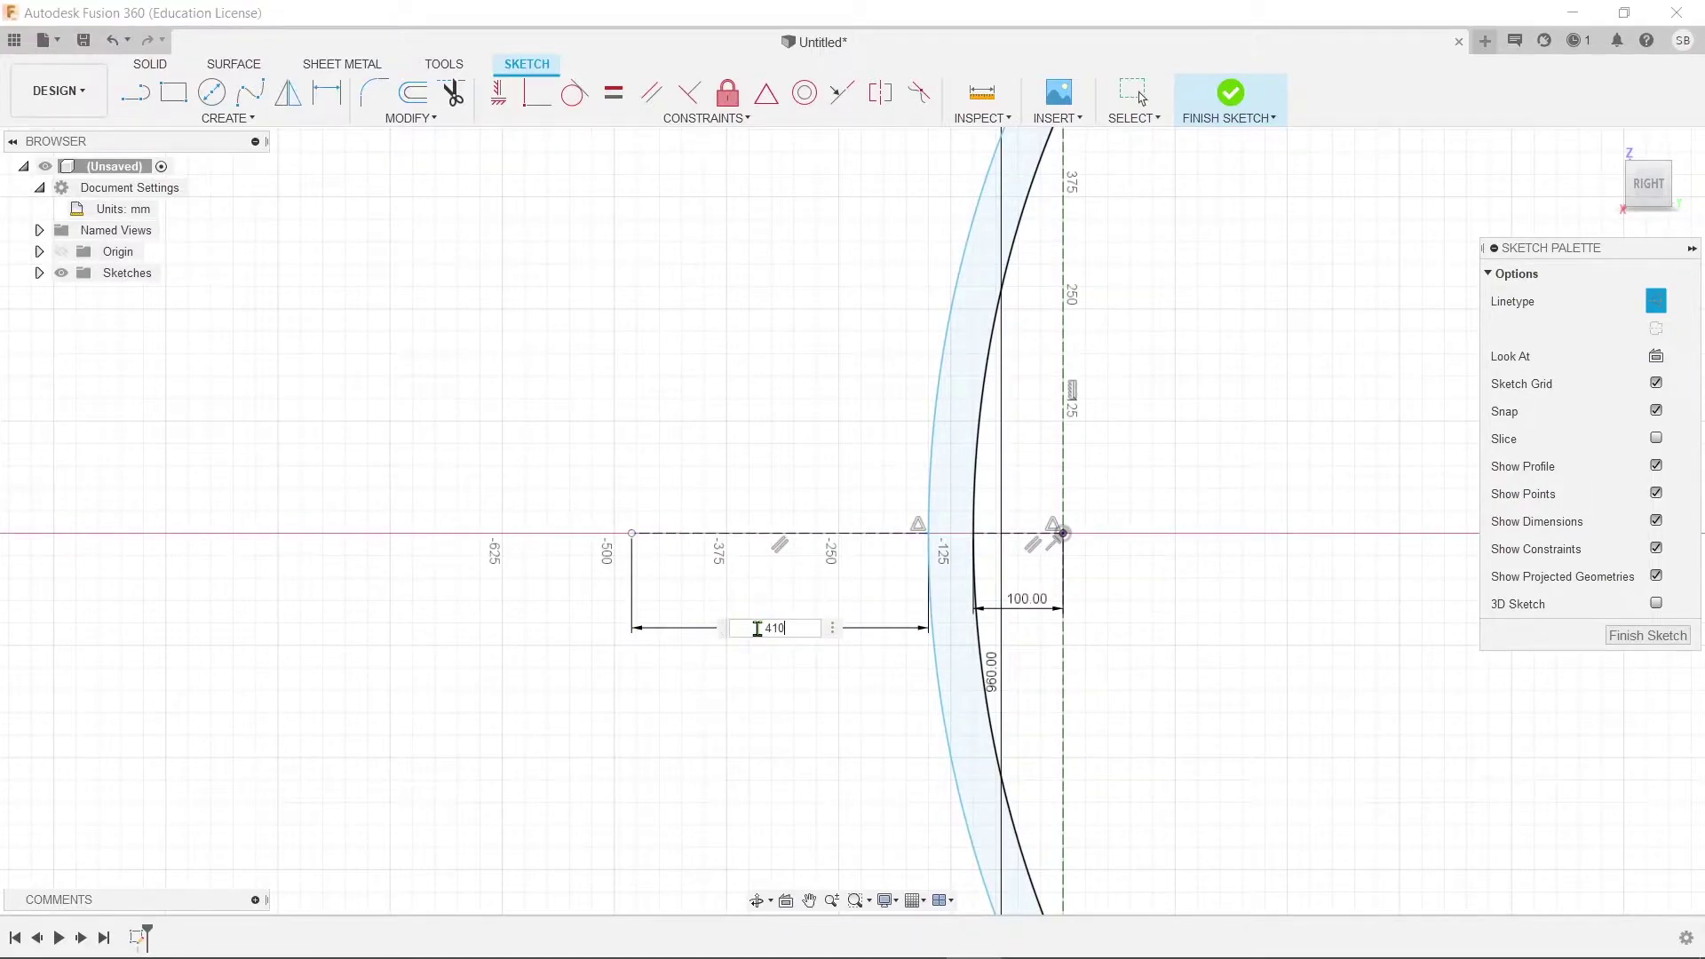
text(10)
key(Return)
key(Escape)
scroll(711, 542, up, 3)
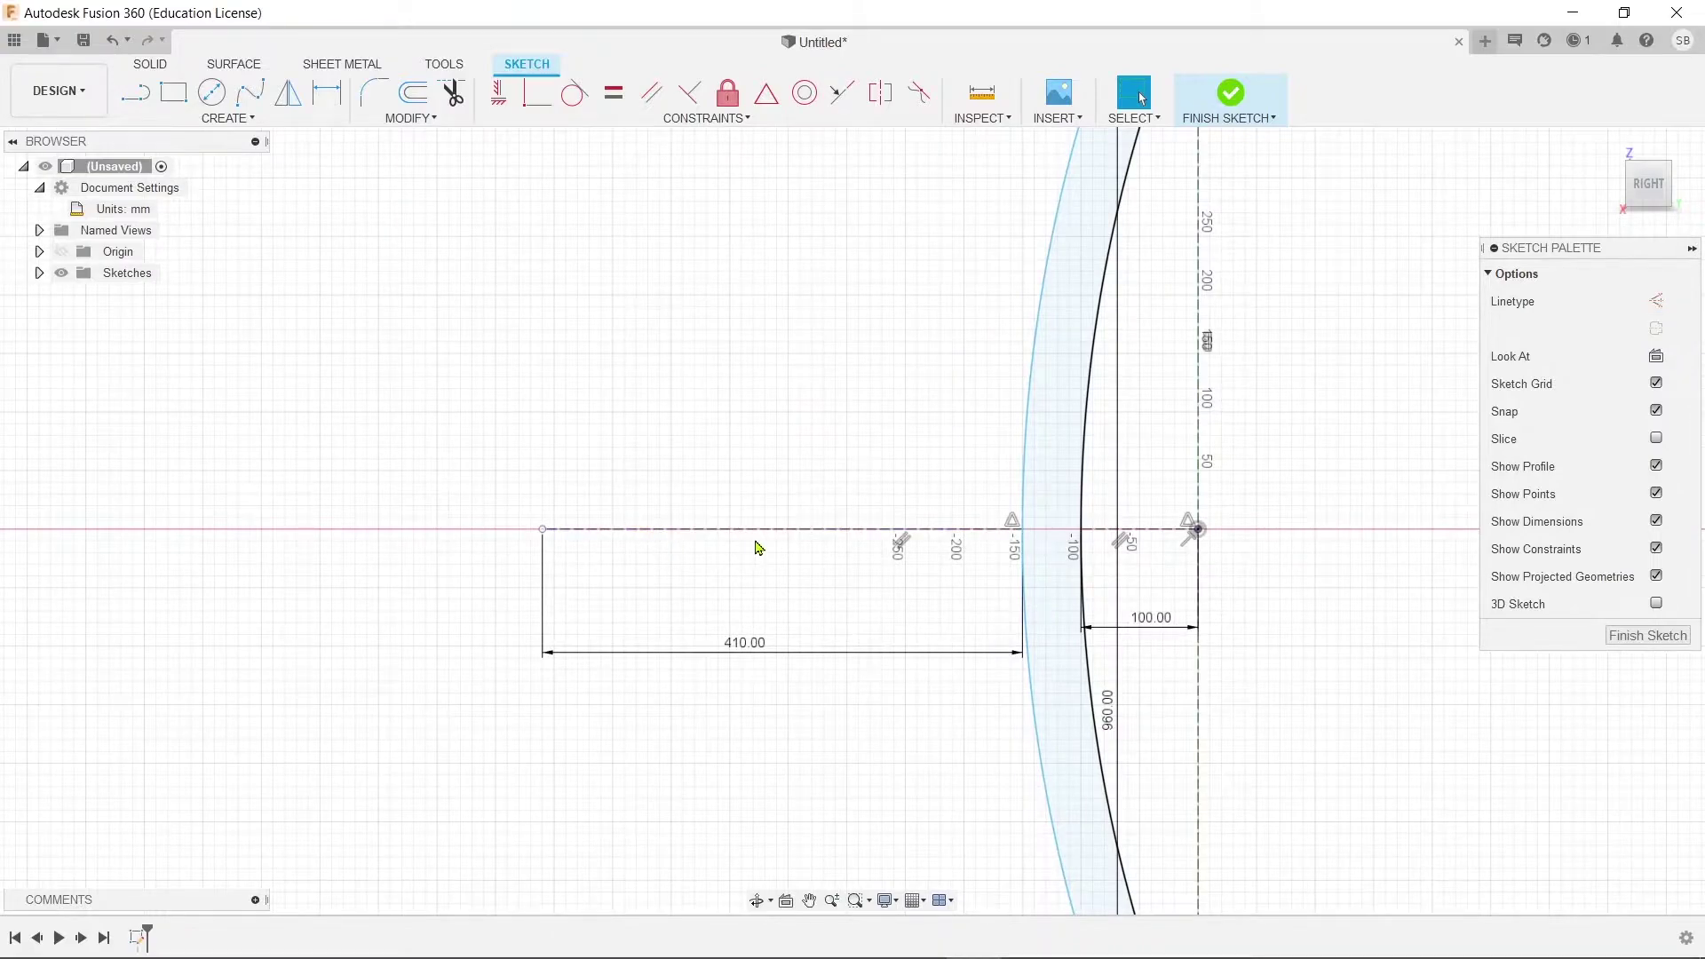
Draw top and bottom horizontal seat lines leftward from the backrest arc.
click(135, 92)
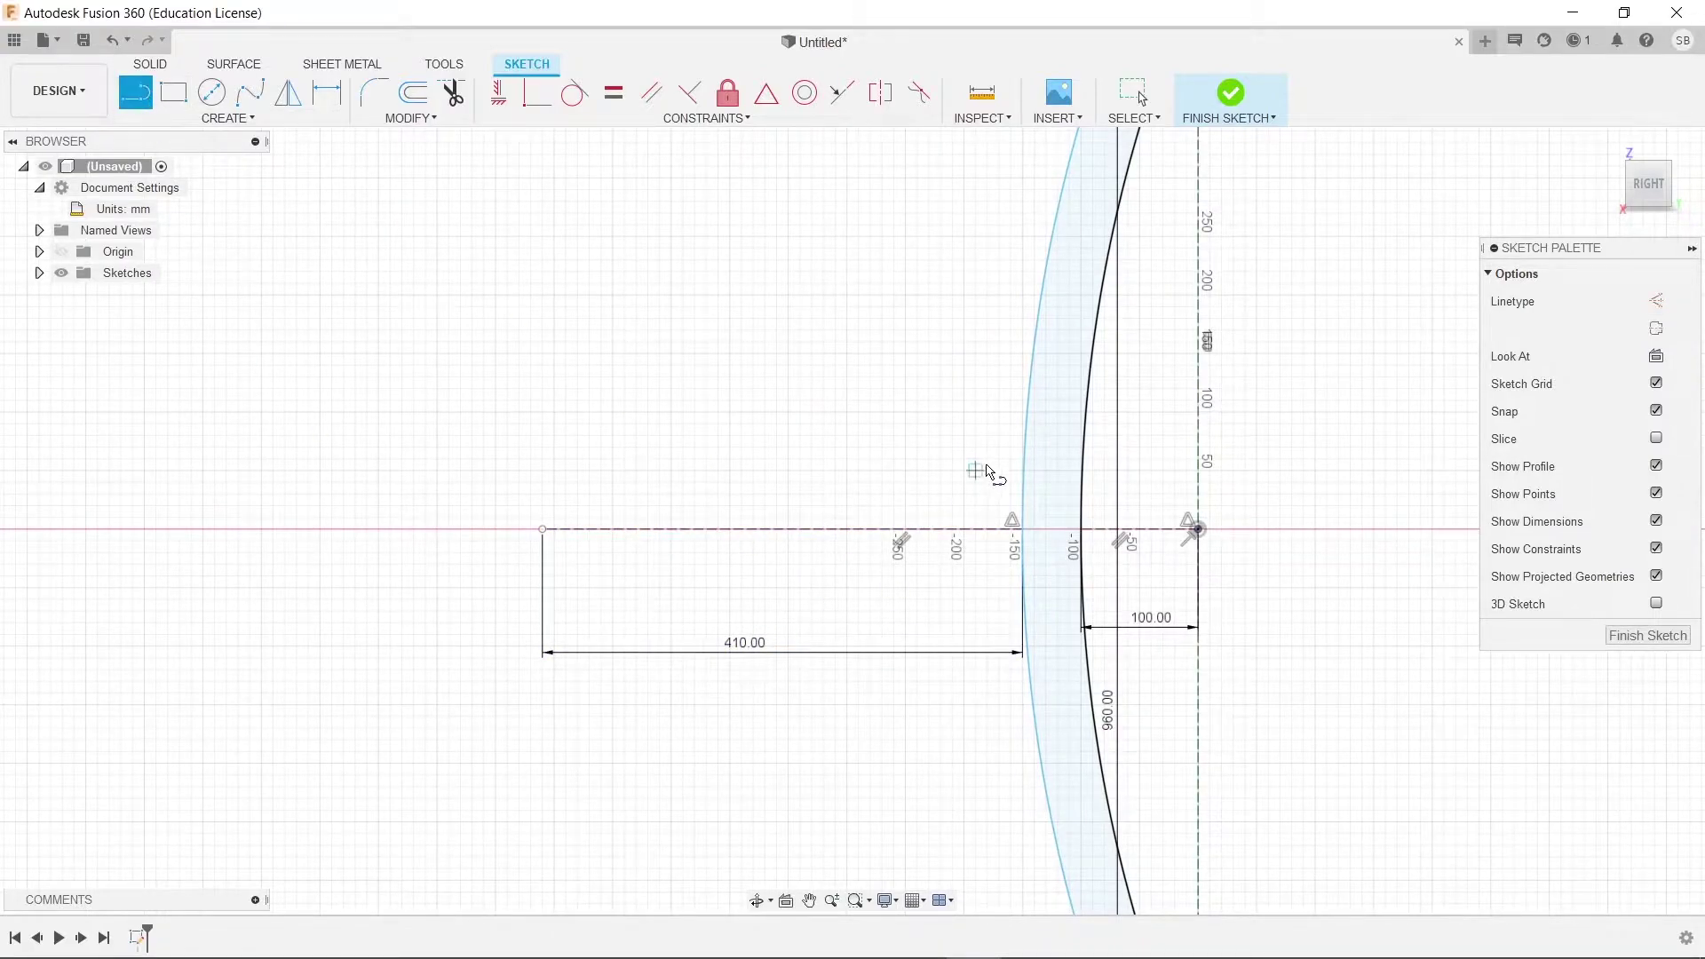
click(1030, 388)
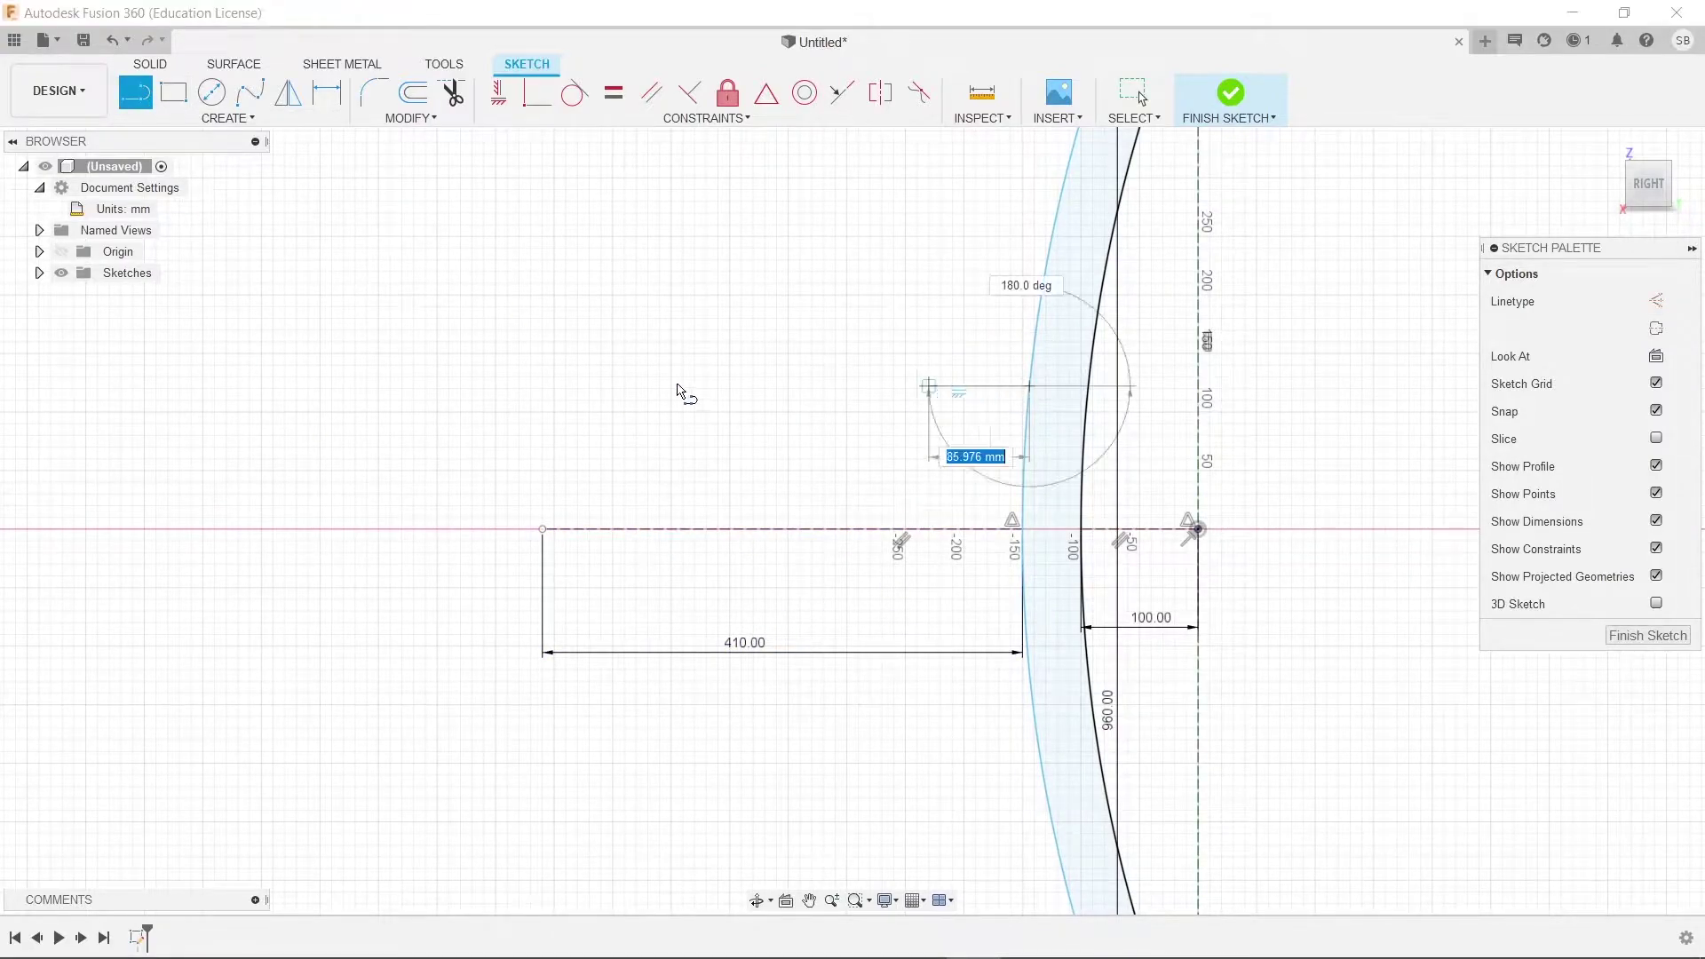
click(508, 387)
key(Escape)
click(1039, 752)
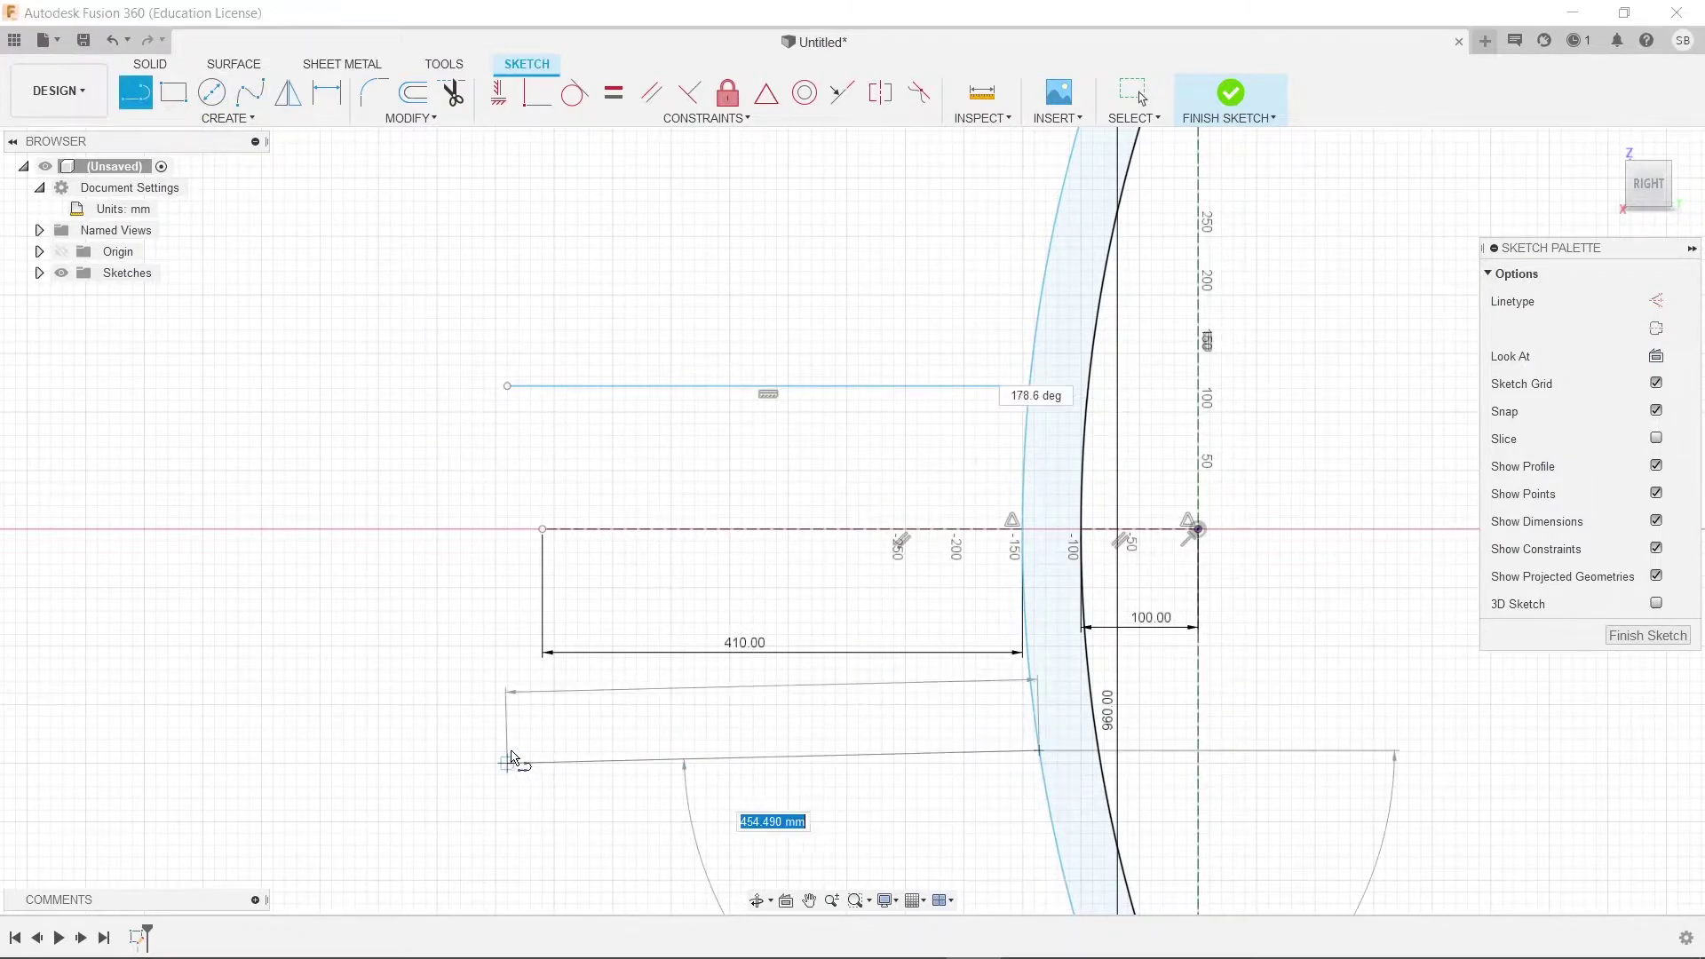
click(507, 751)
key(Escape)
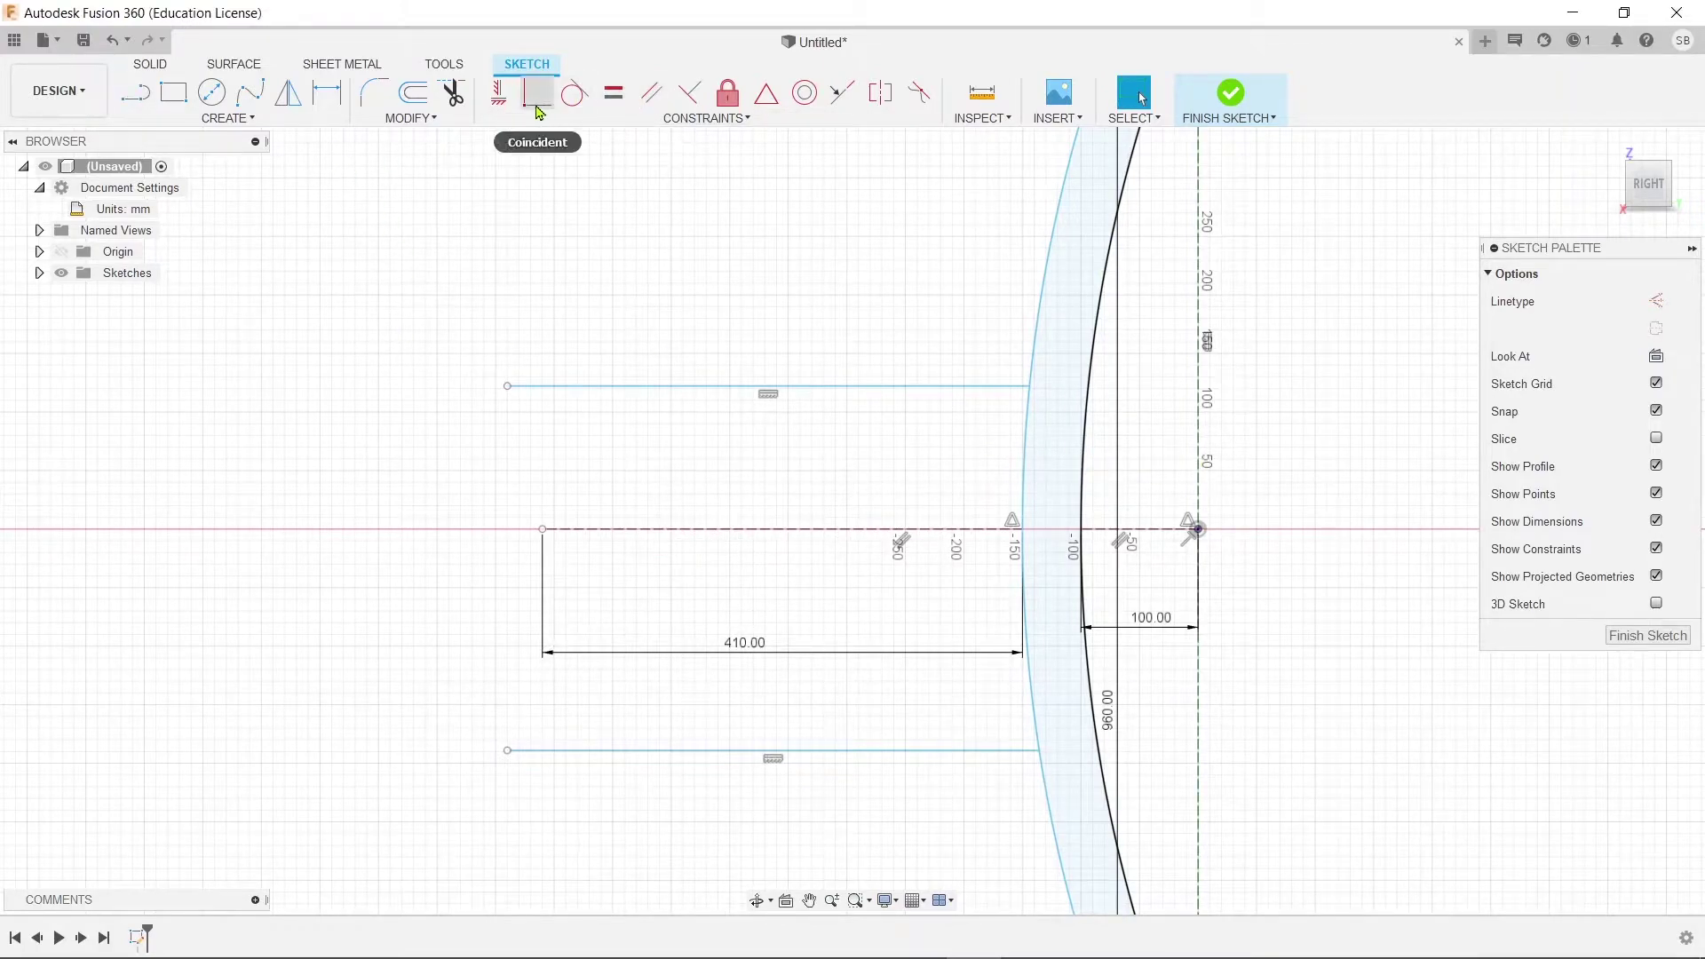
Align both seat lines' left endpoints vertically with the construction line's left end.
click(494, 105)
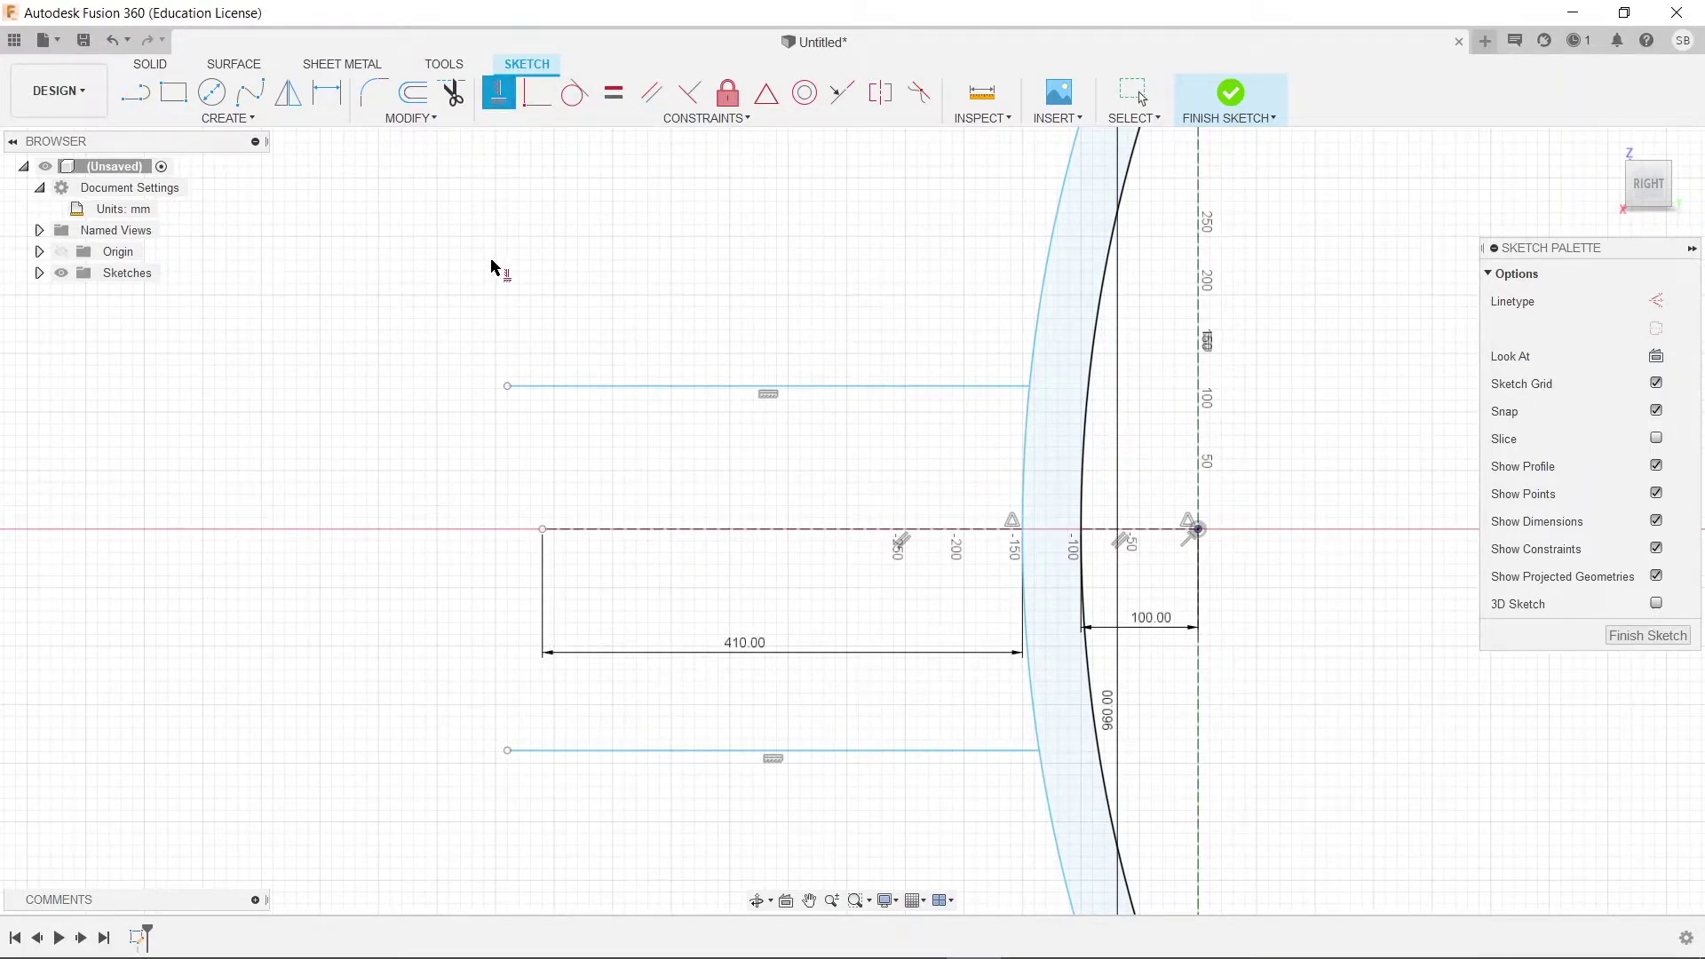
click(508, 386)
click(544, 529)
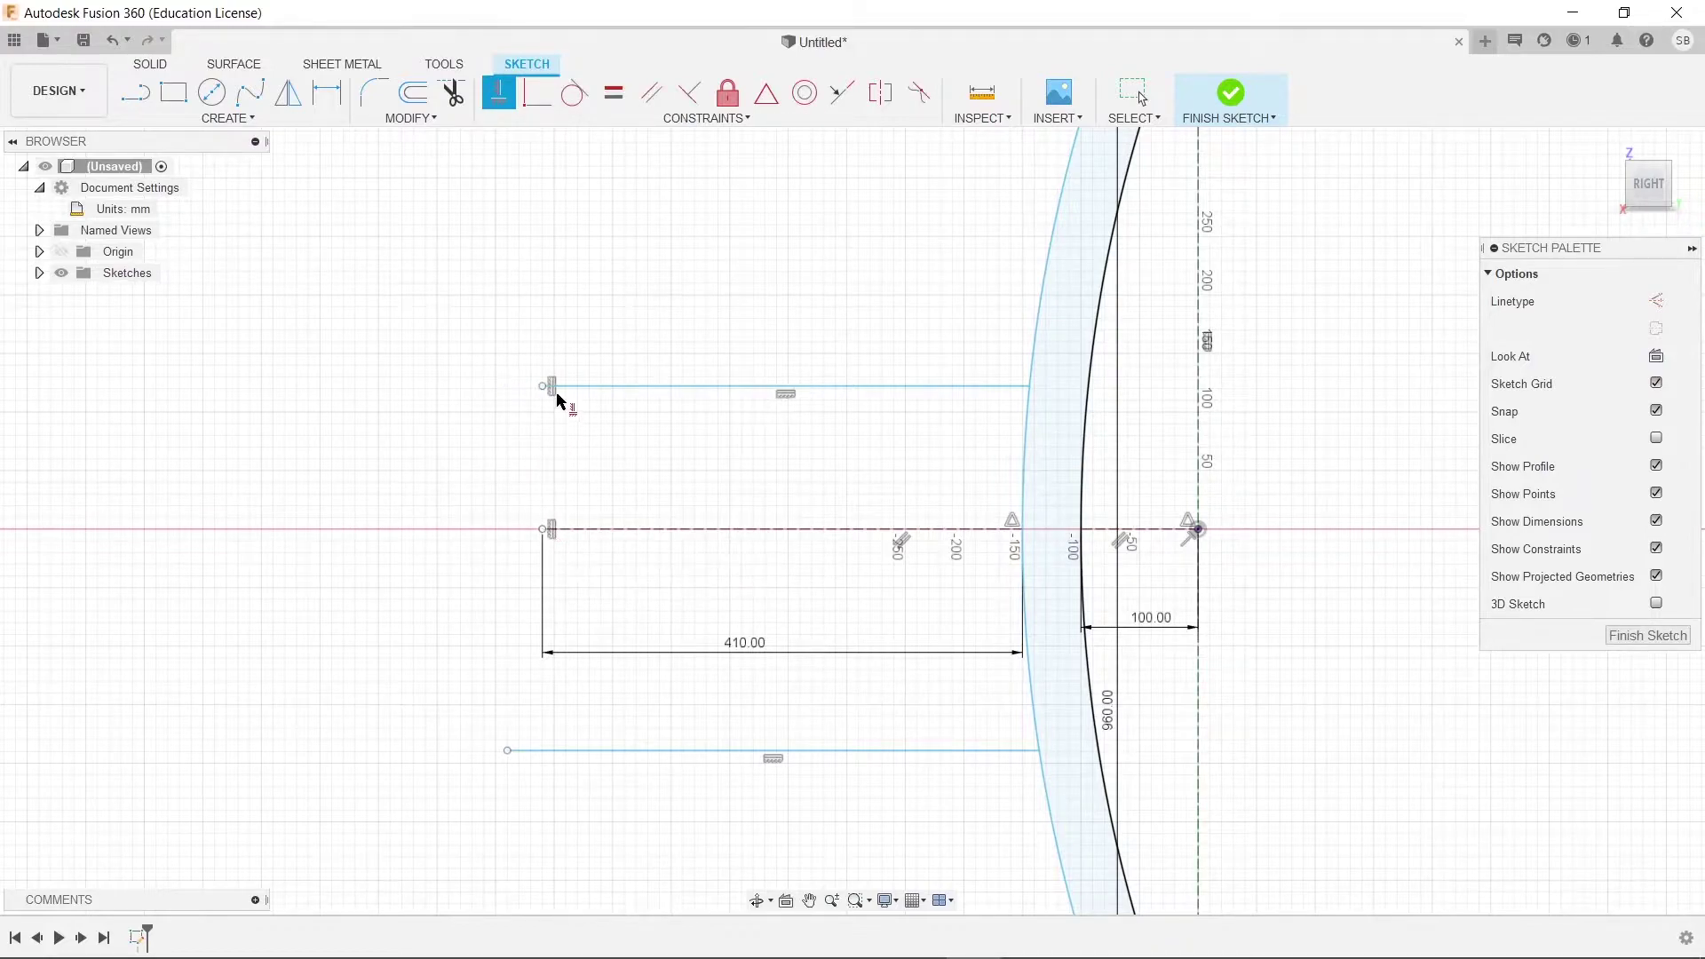
click(510, 749)
click(545, 529)
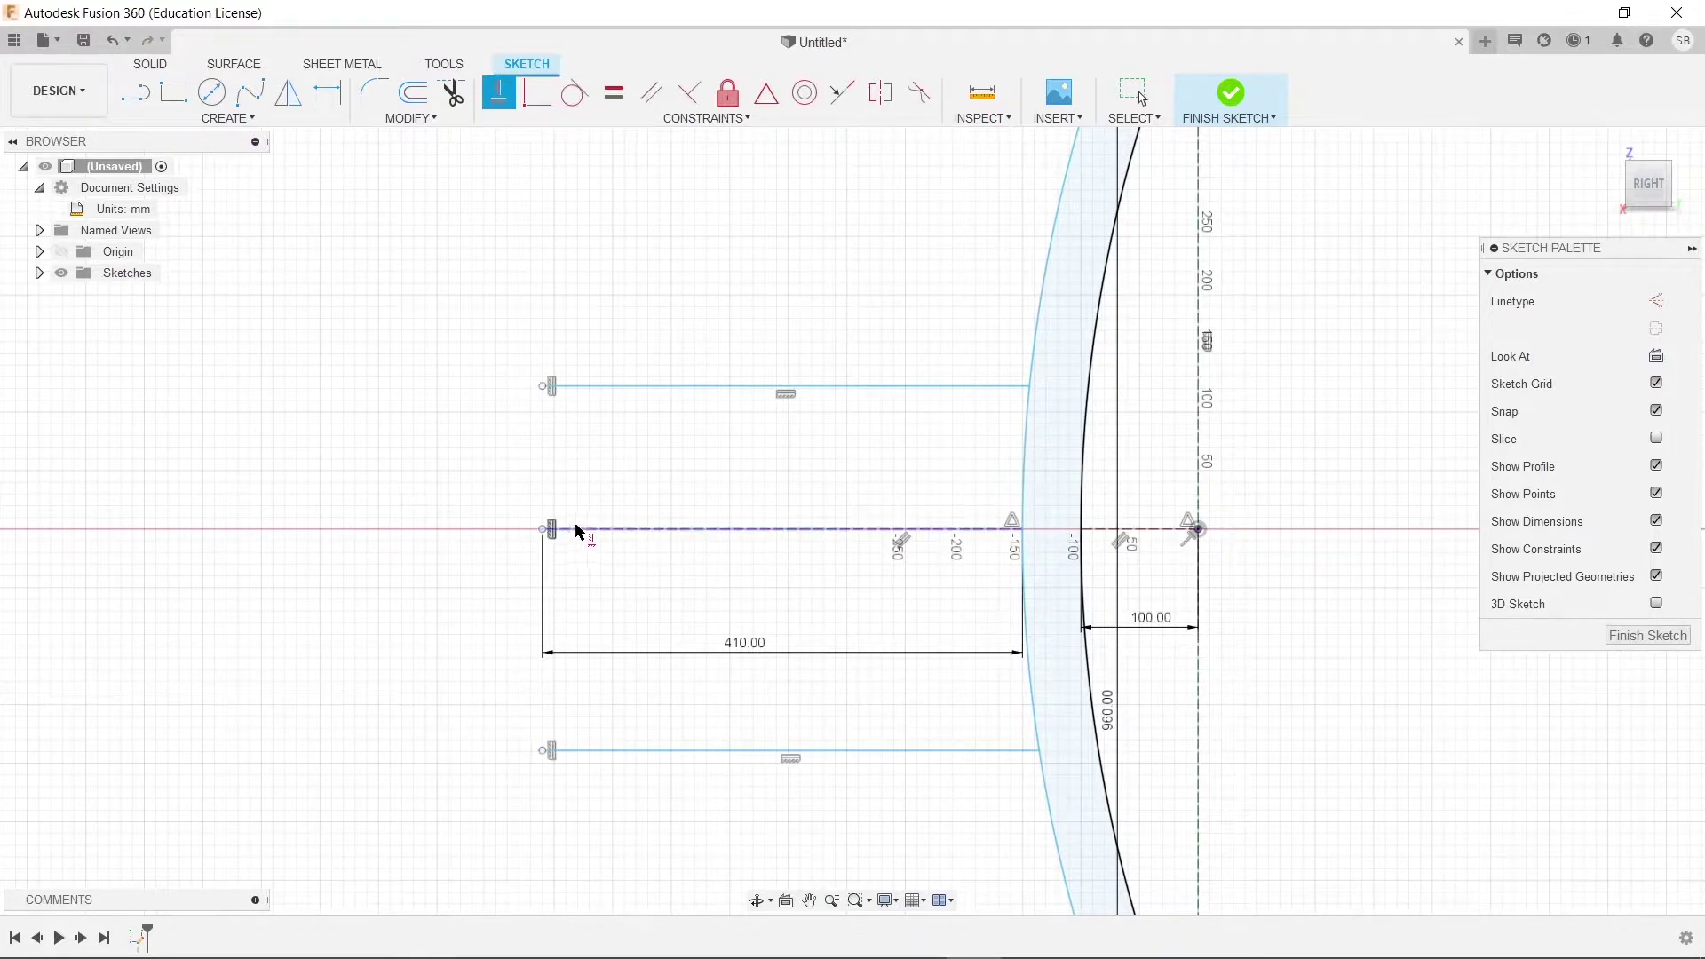
key(Escape)
Draw the vertical seat edge from the top line's left end down through the middle point.
key(l)
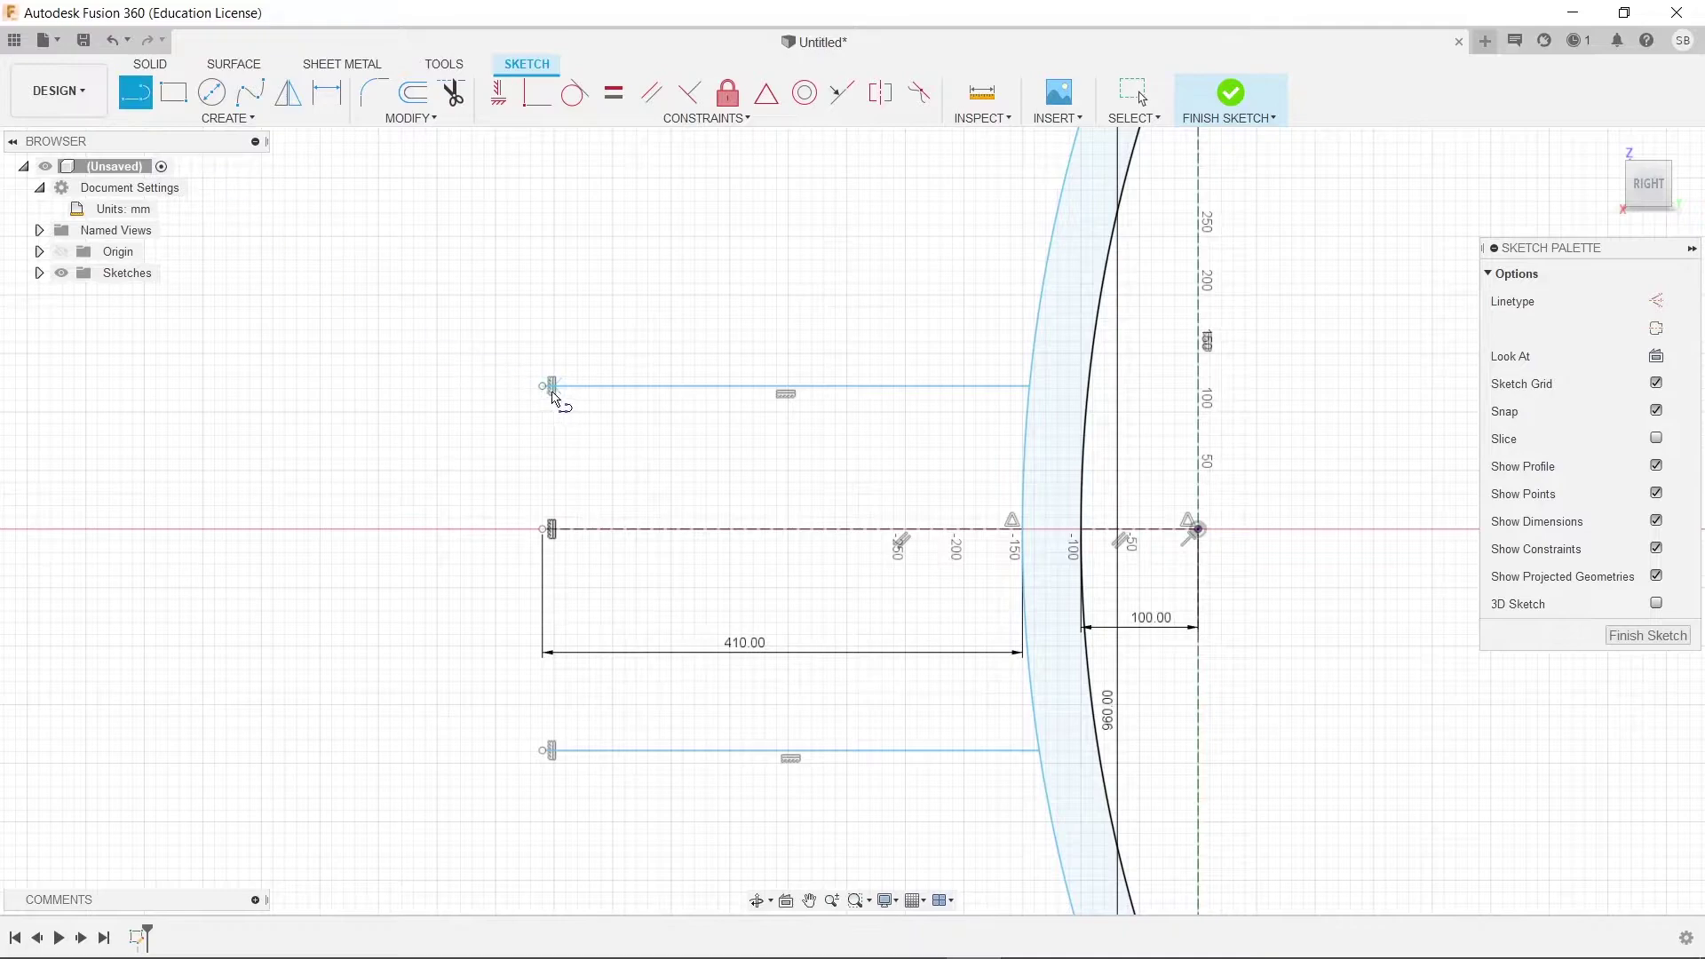
click(543, 385)
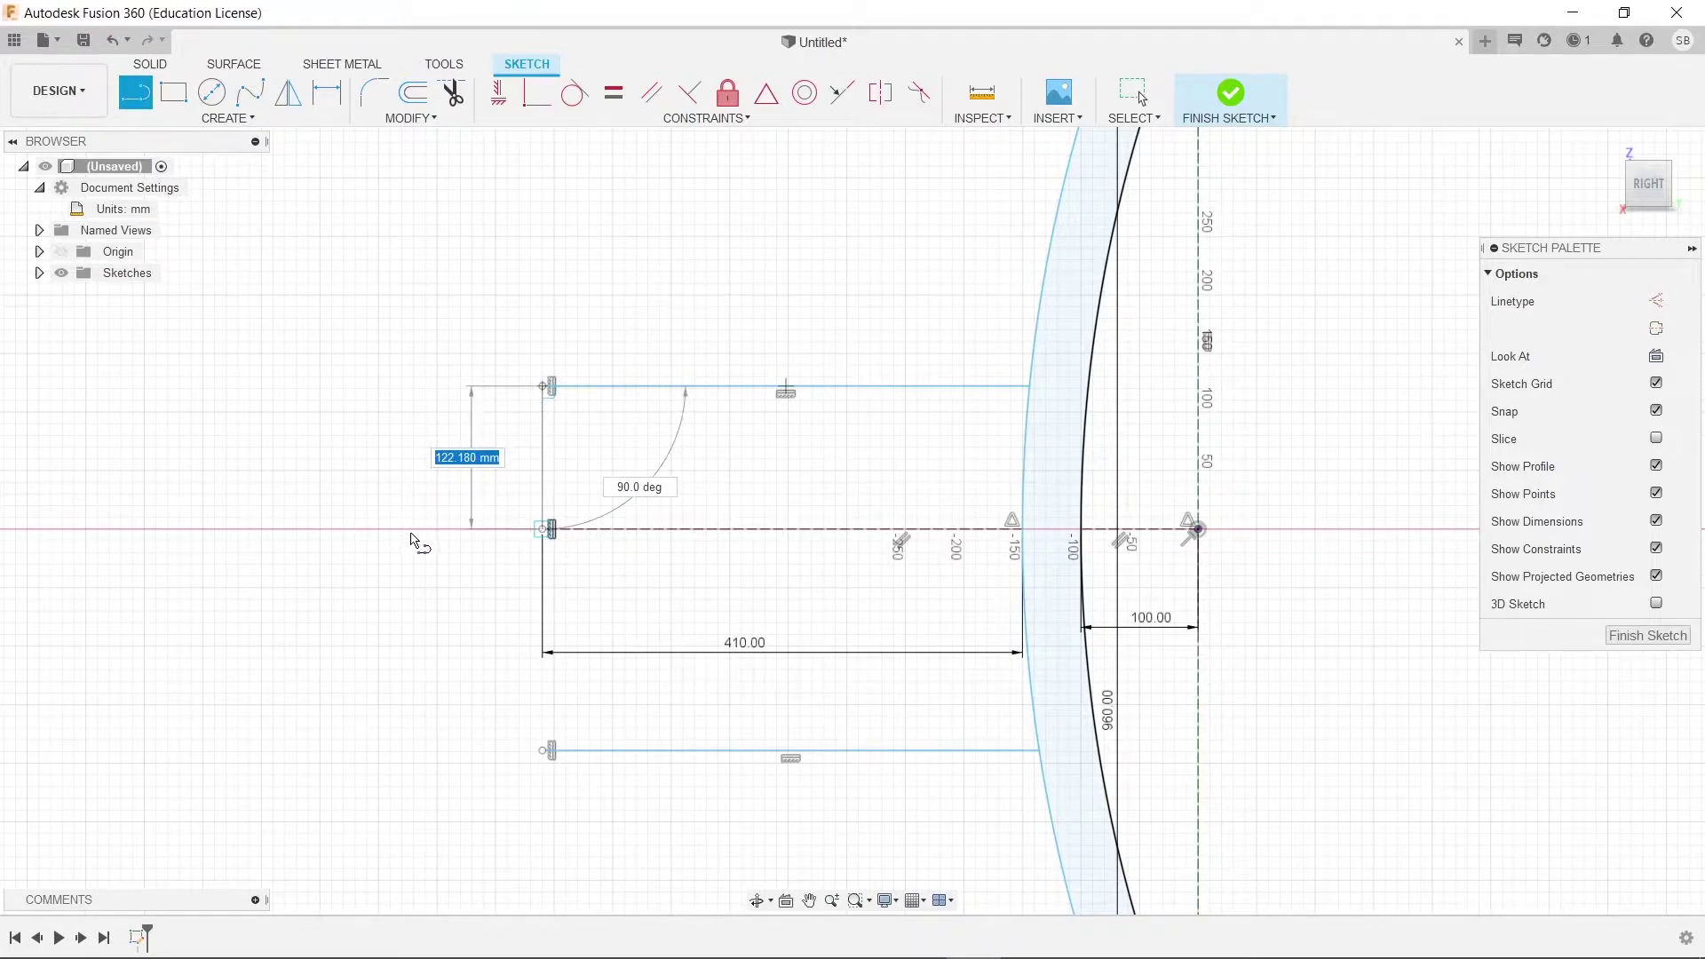
key(Return)
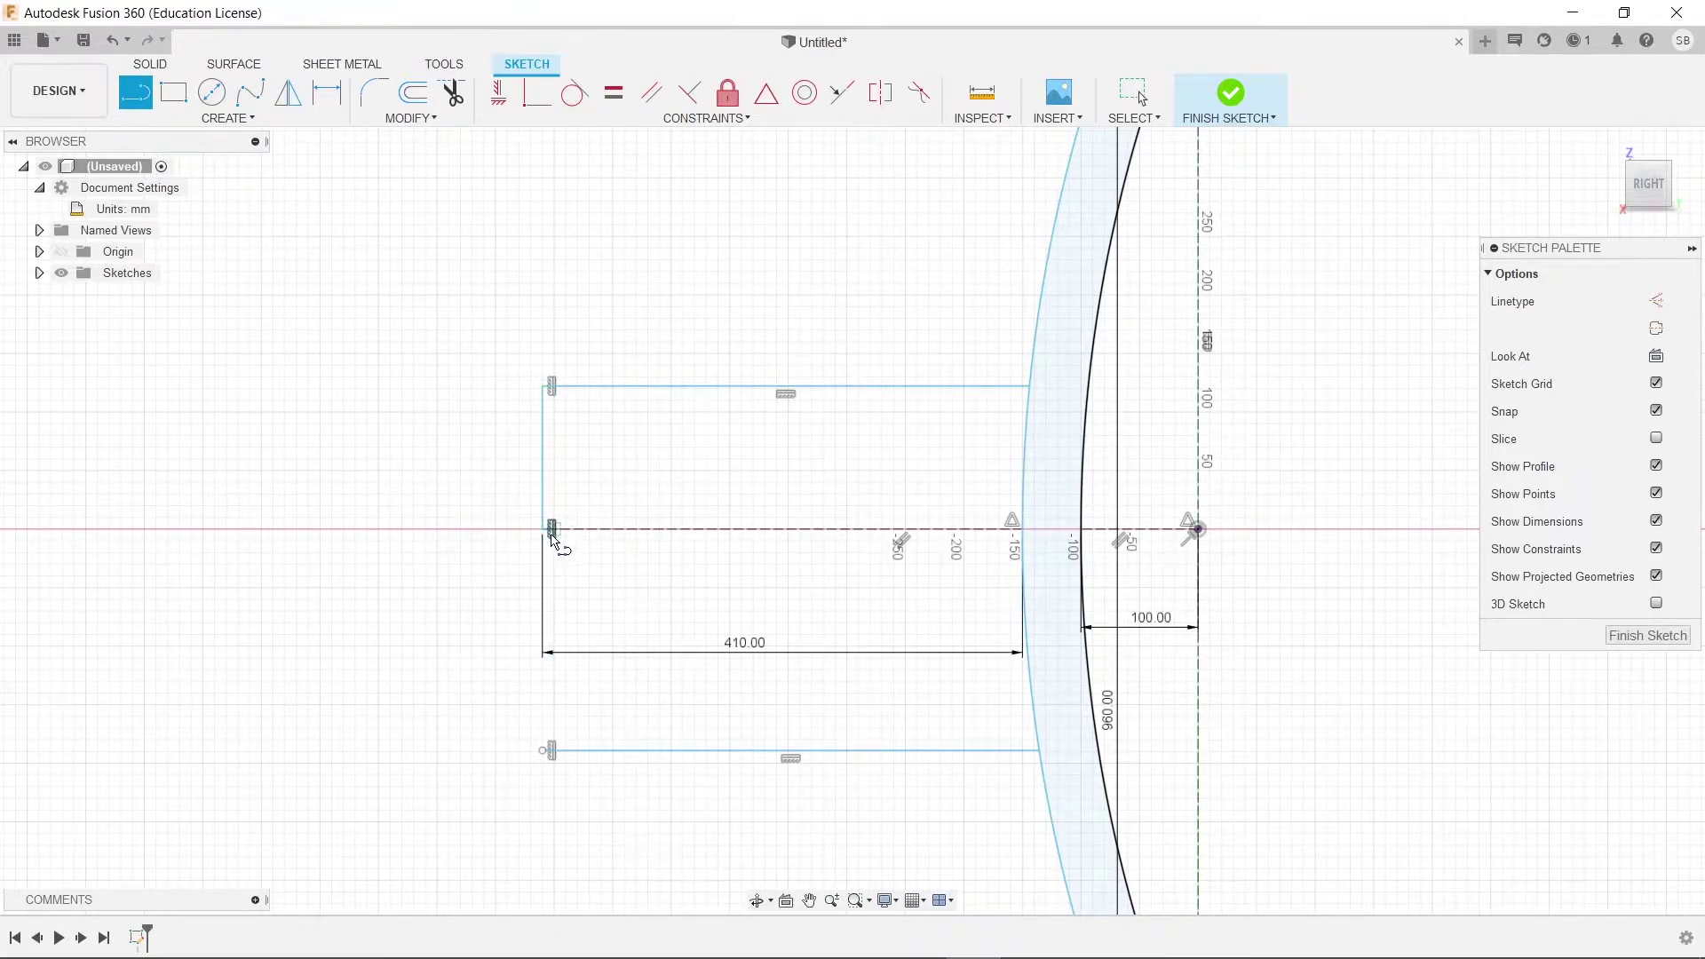
click(548, 530)
Close the seat's bottom-left corner and dimension the upper left edge to 50 mm.
click(551, 750)
key(Escape)
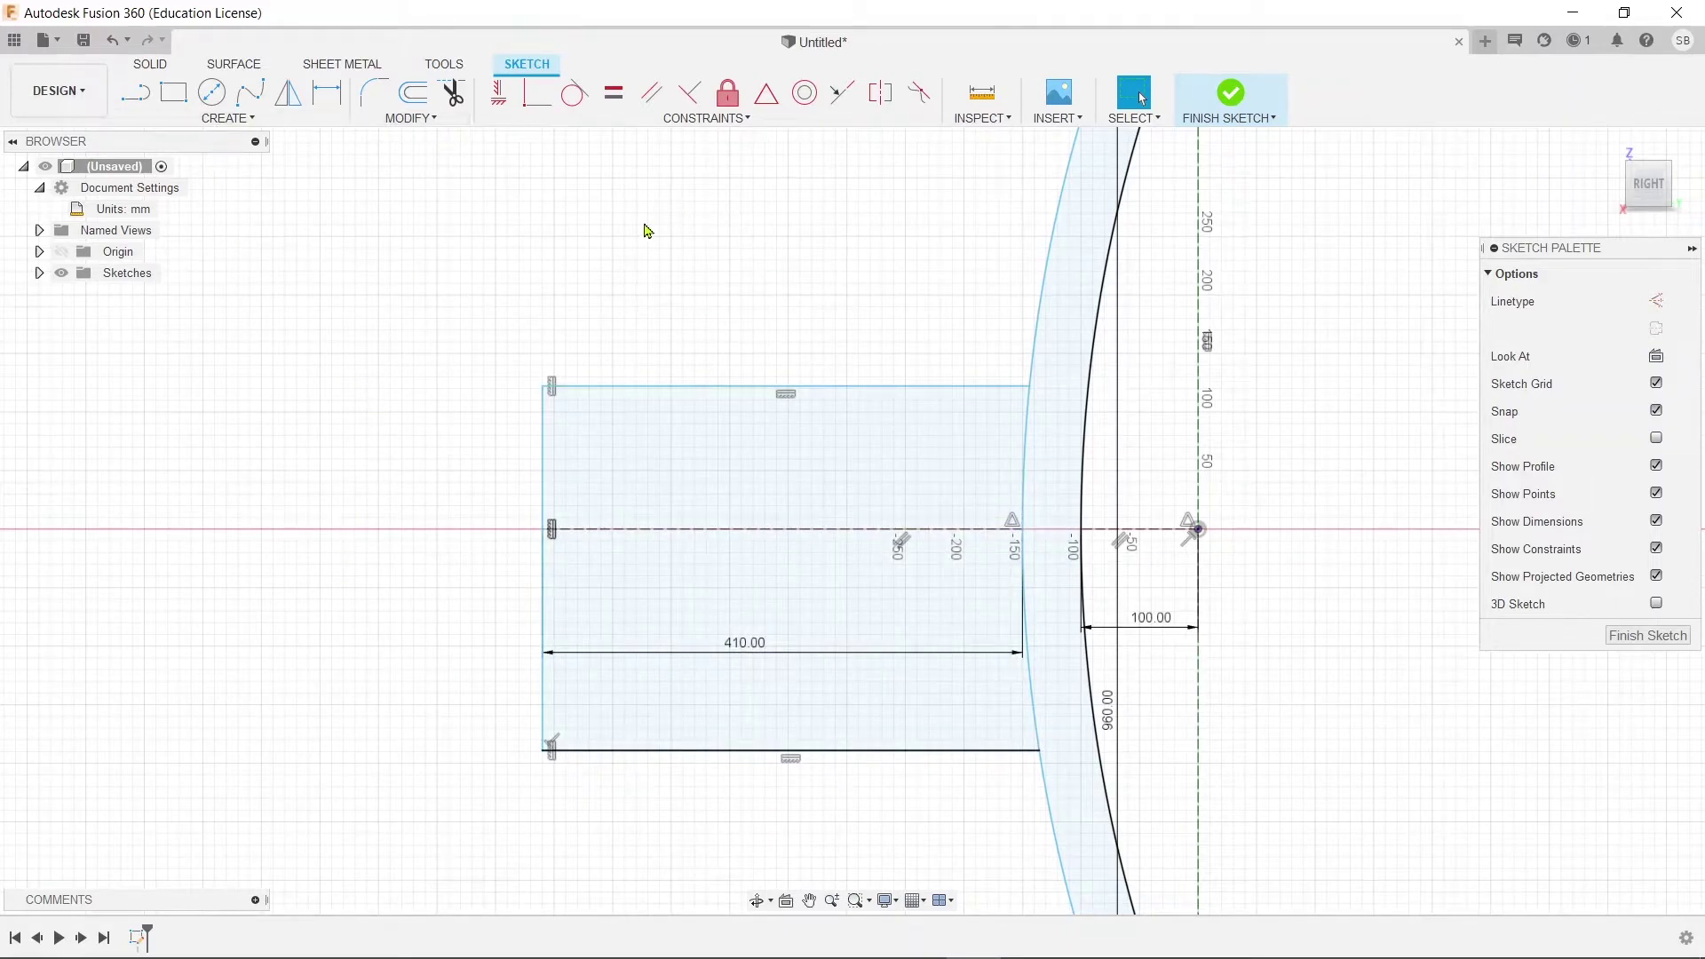
key(d)
click(545, 476)
click(323, 466)
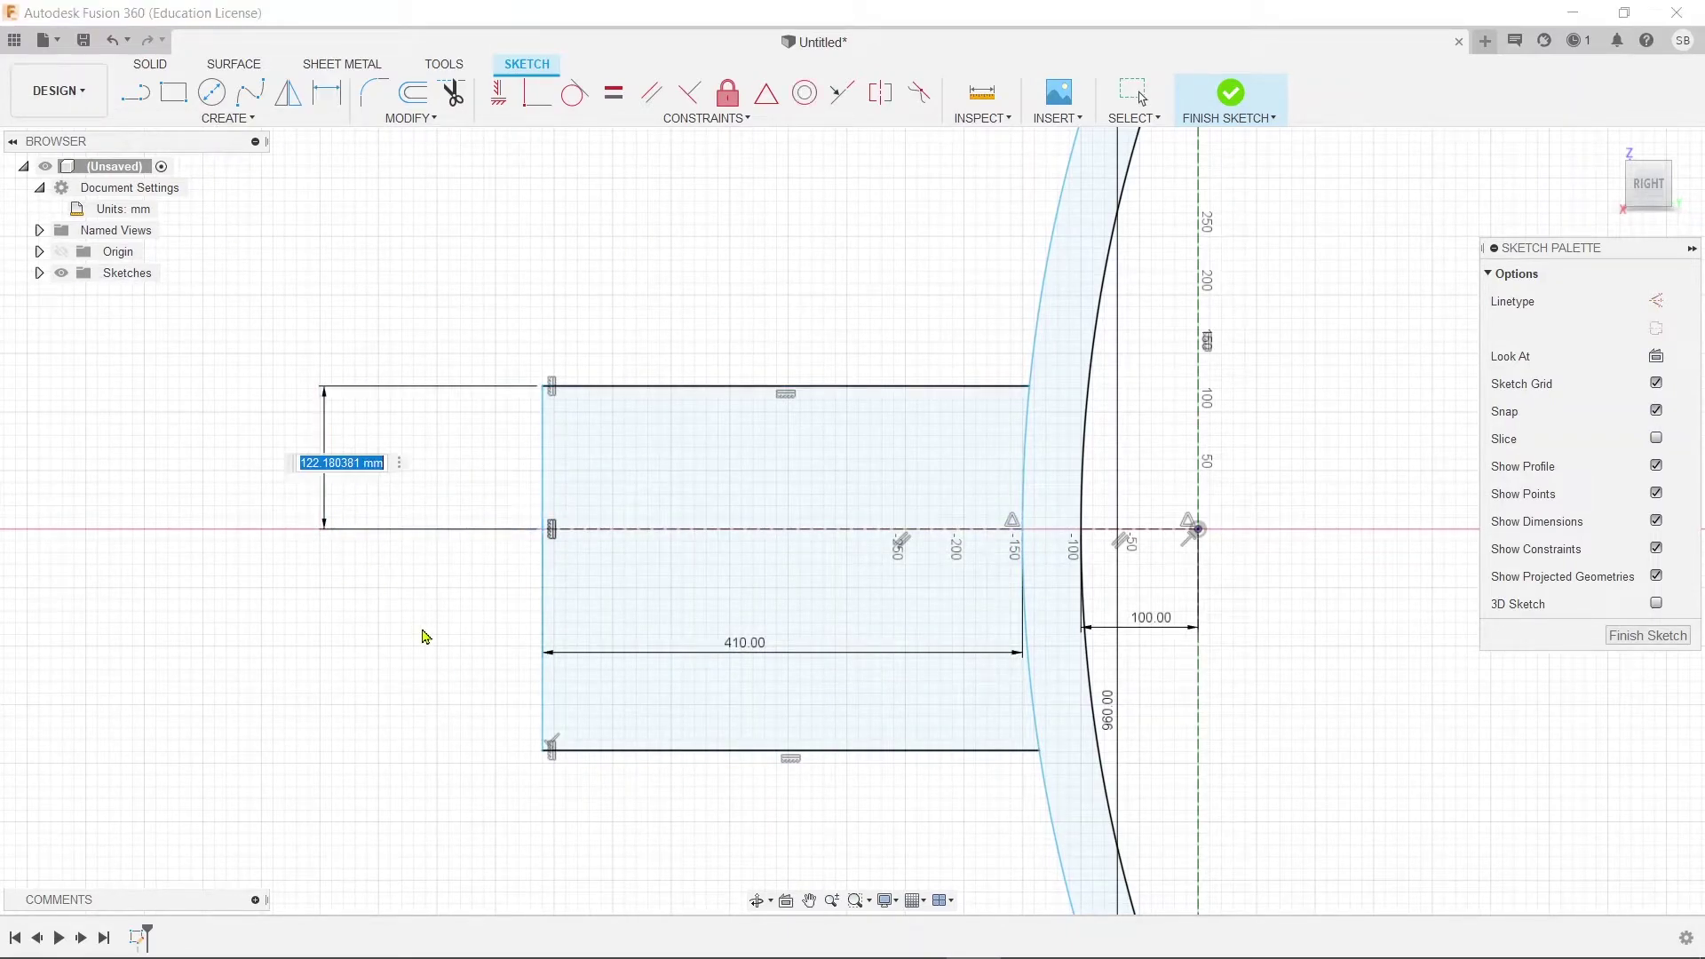
text(50)
key(Return)
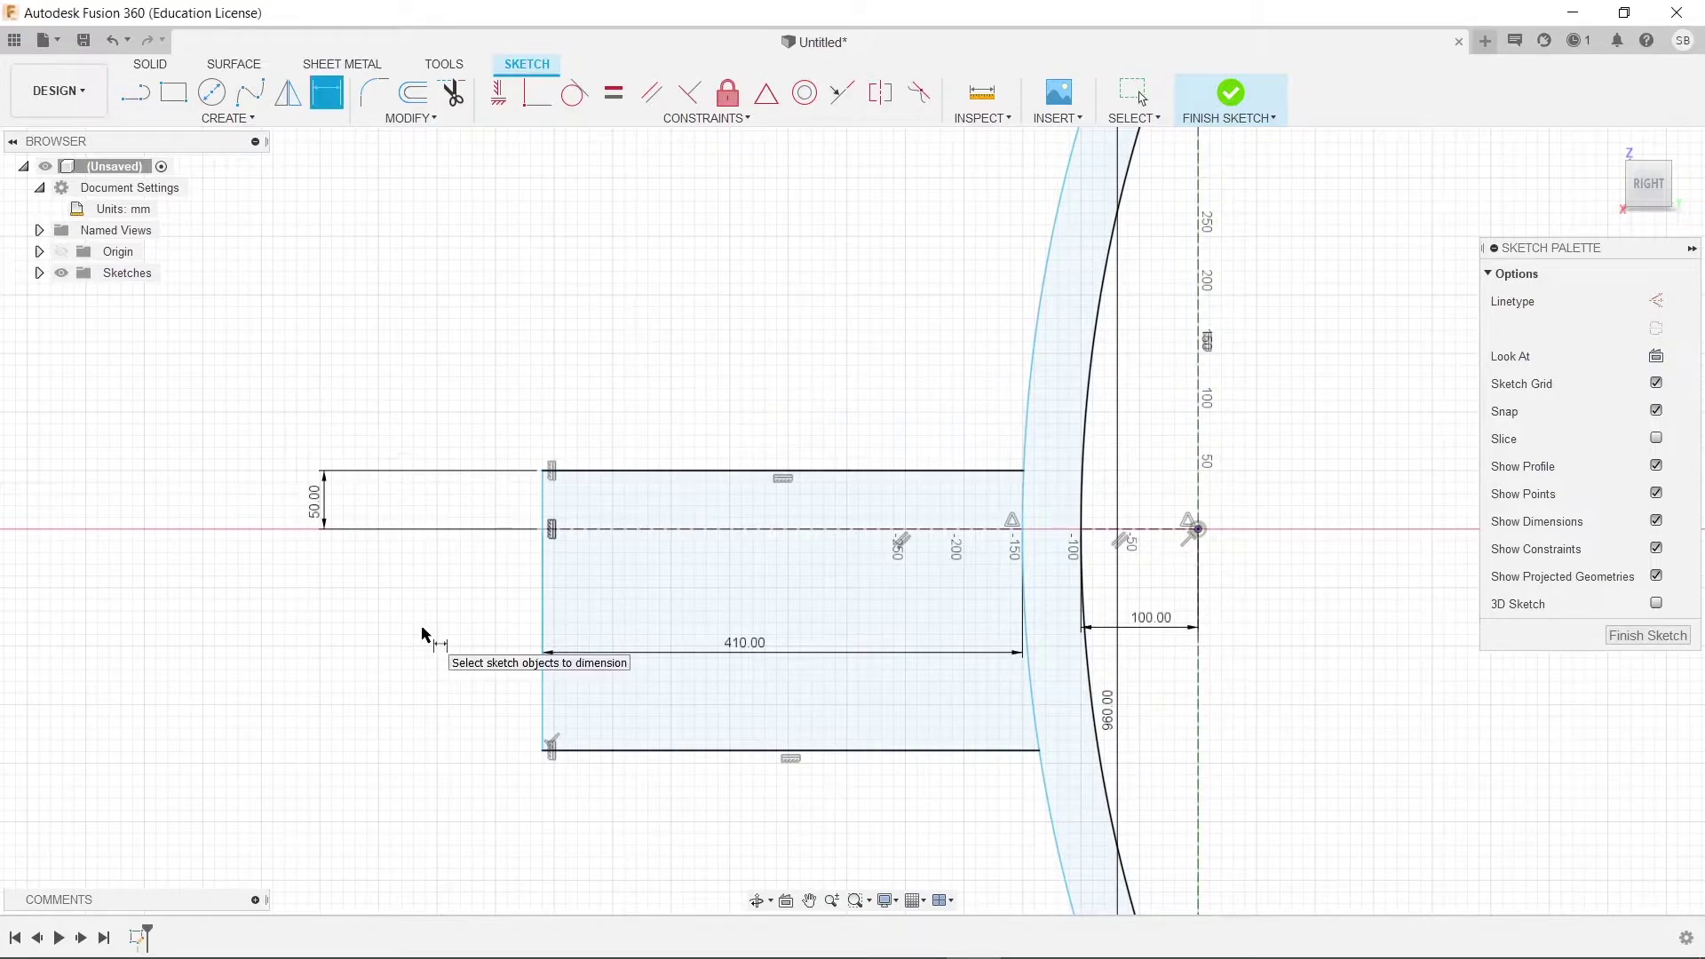
key(Escape)
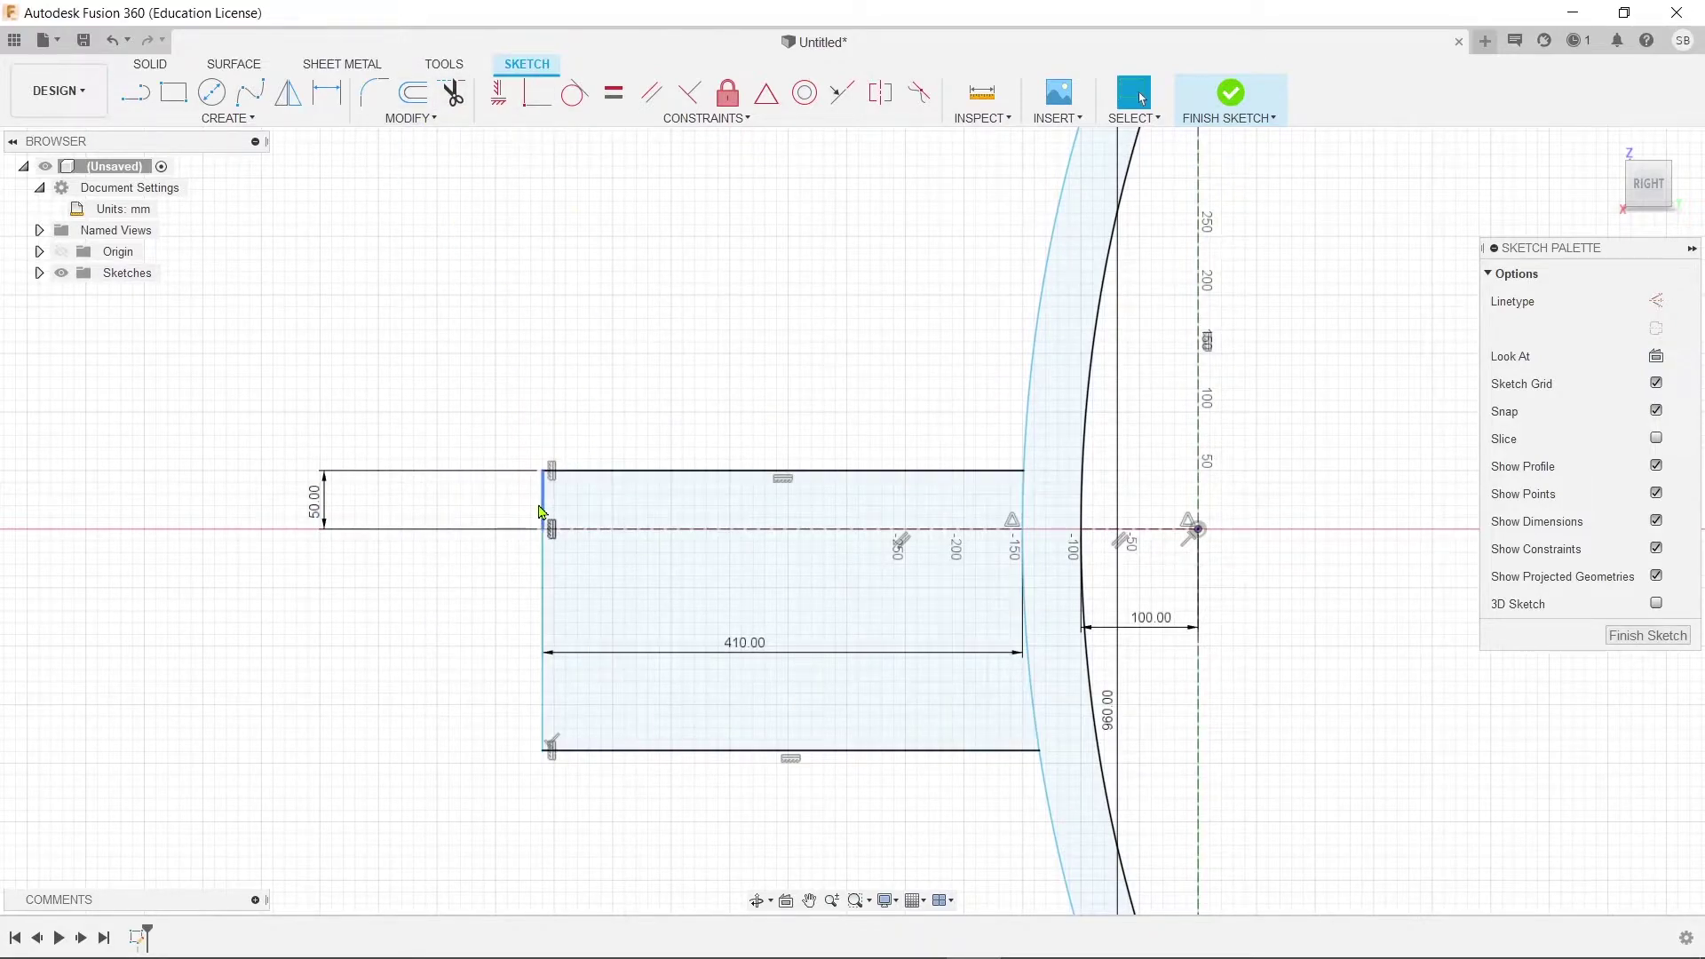
shift+click(542, 595)
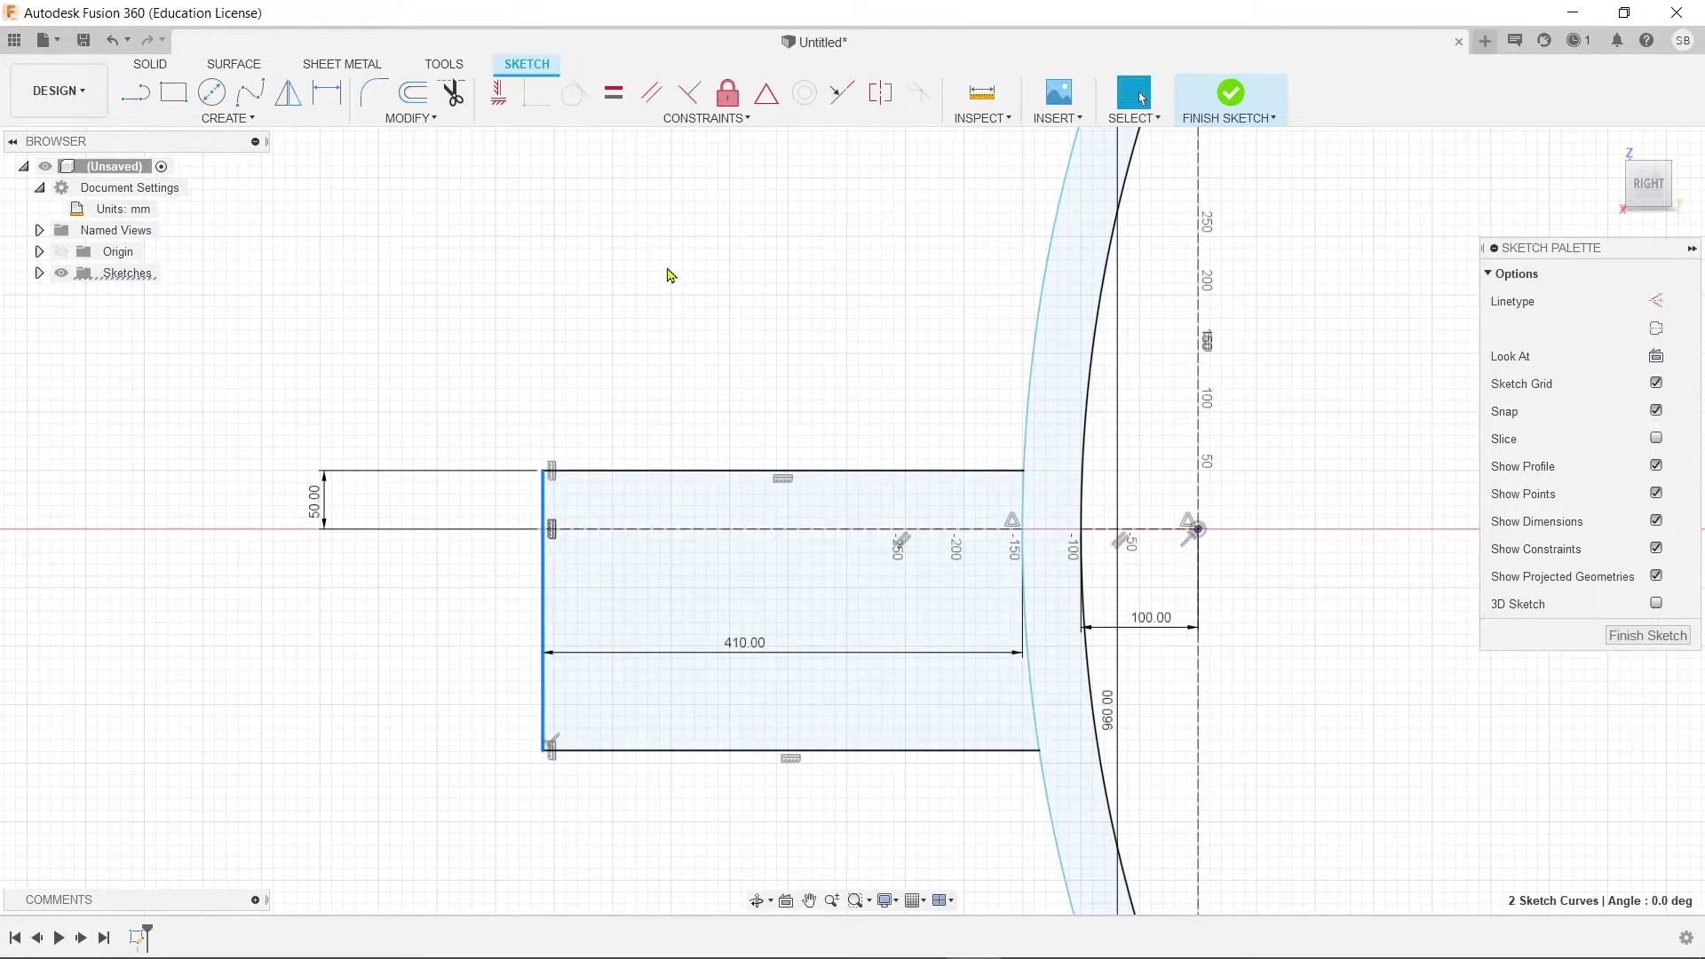
Make the lower left seat edge equal to the 50 mm upper edge.
click(626, 94)
scroll(735, 628, up, 2)
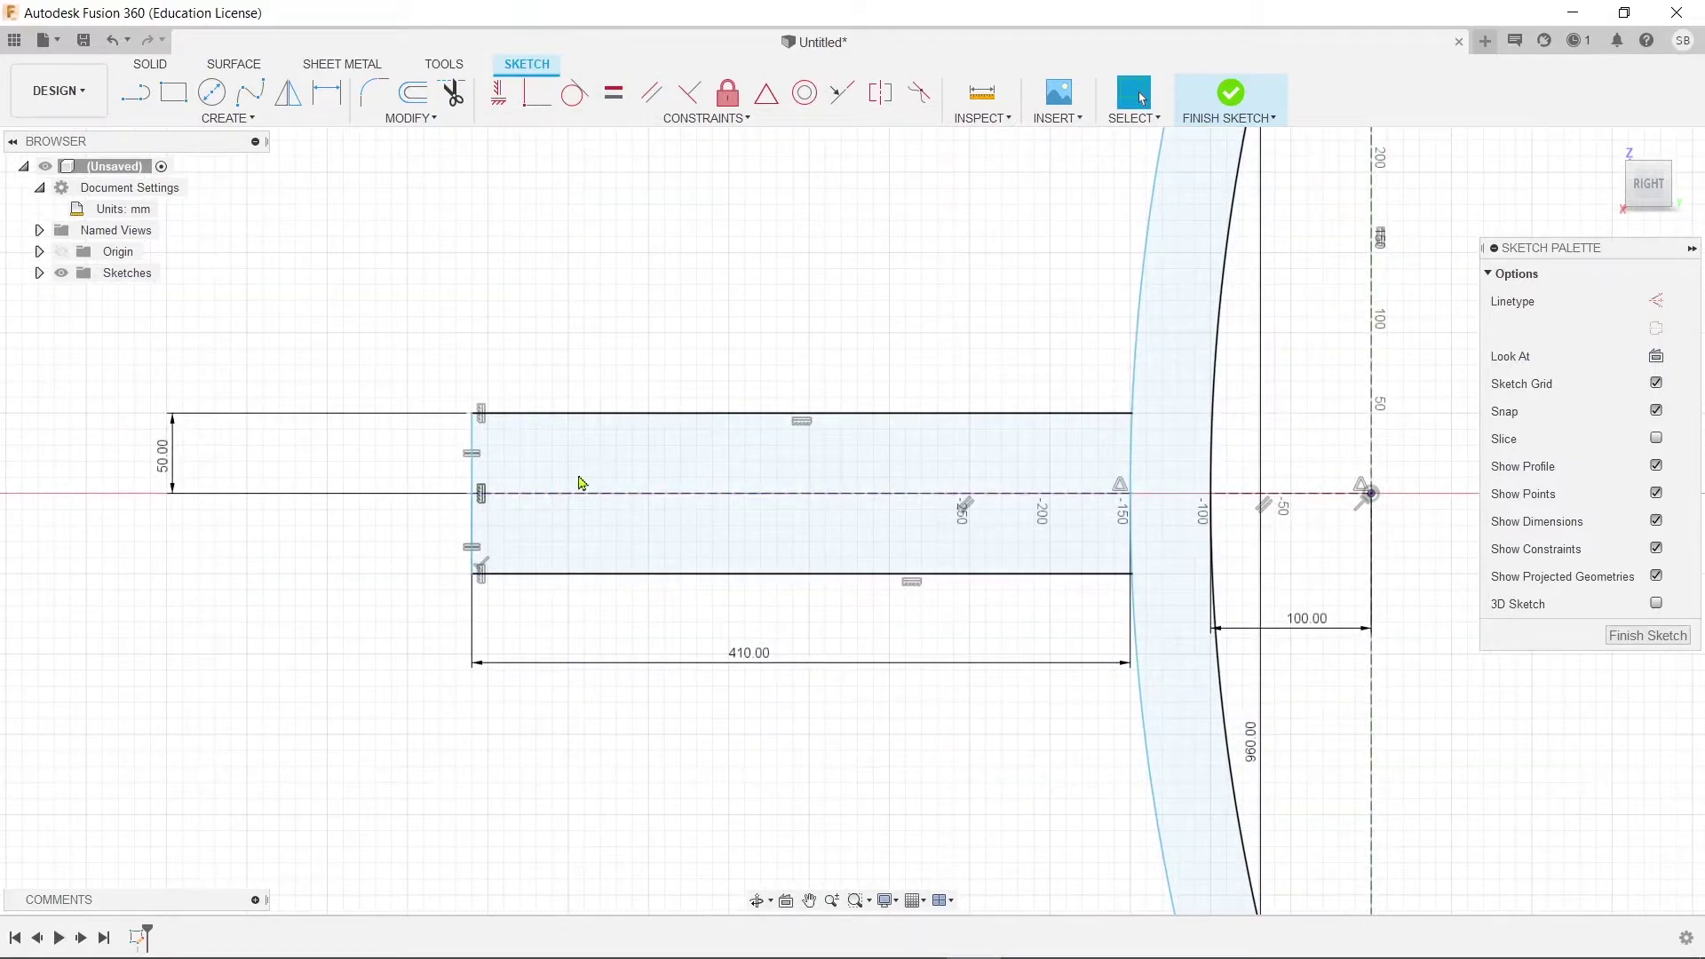
scroll(771, 536, down, 1)
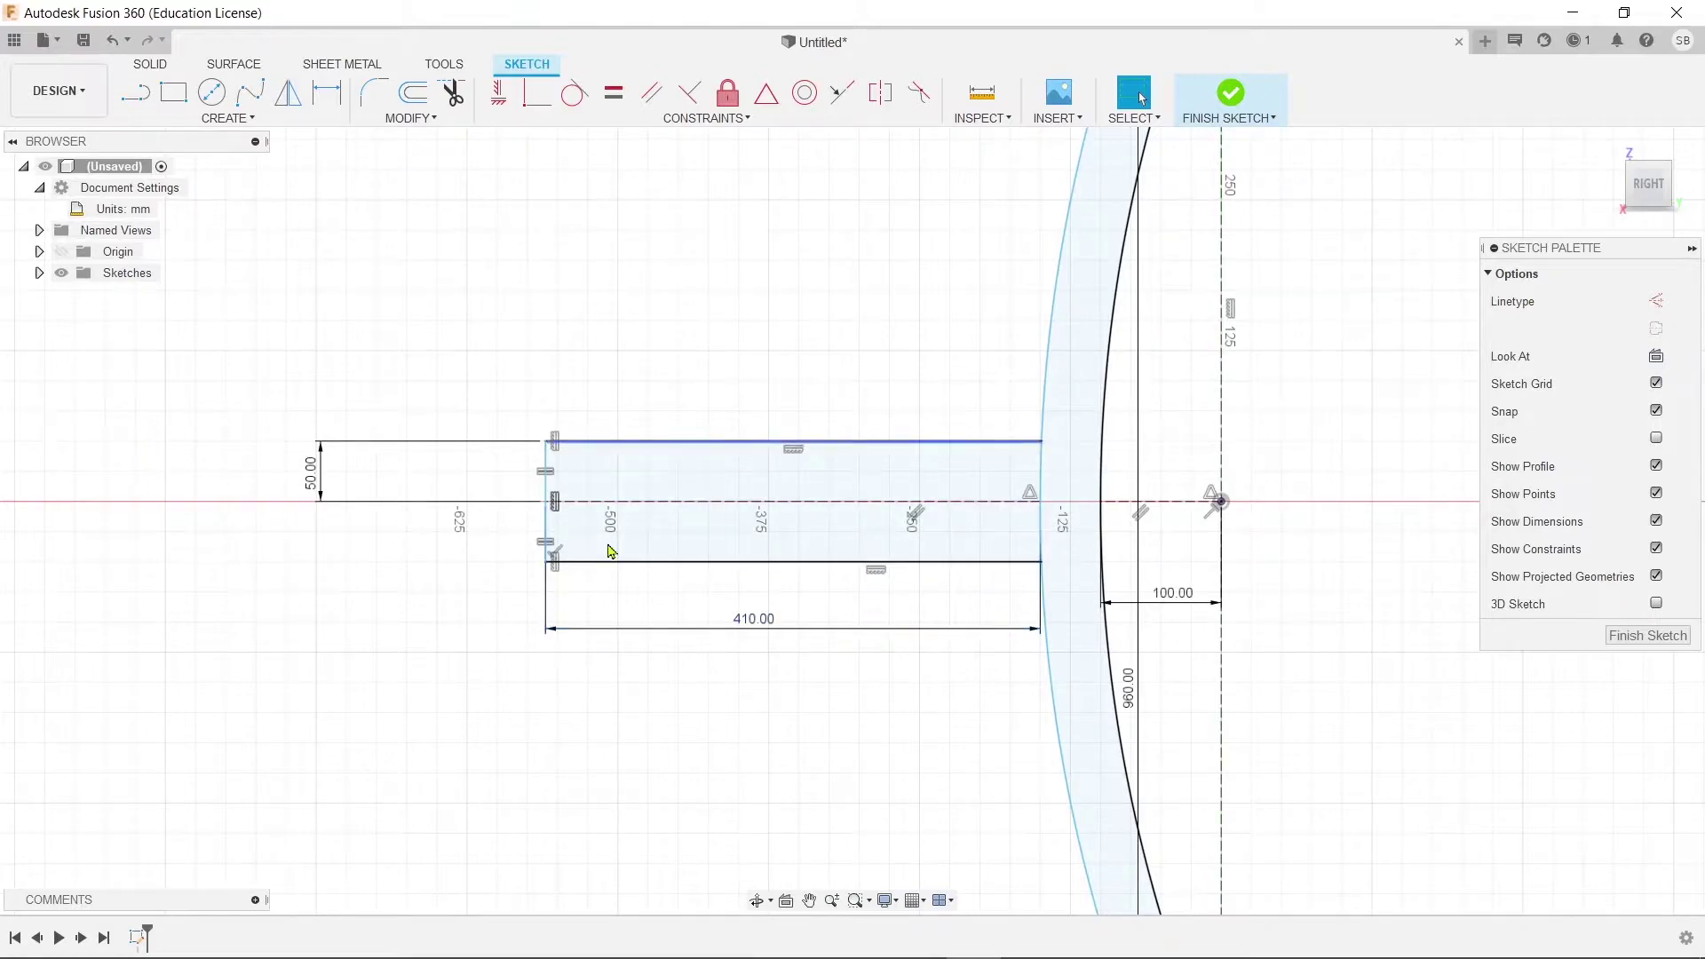
scroll(810, 782, down, 3)
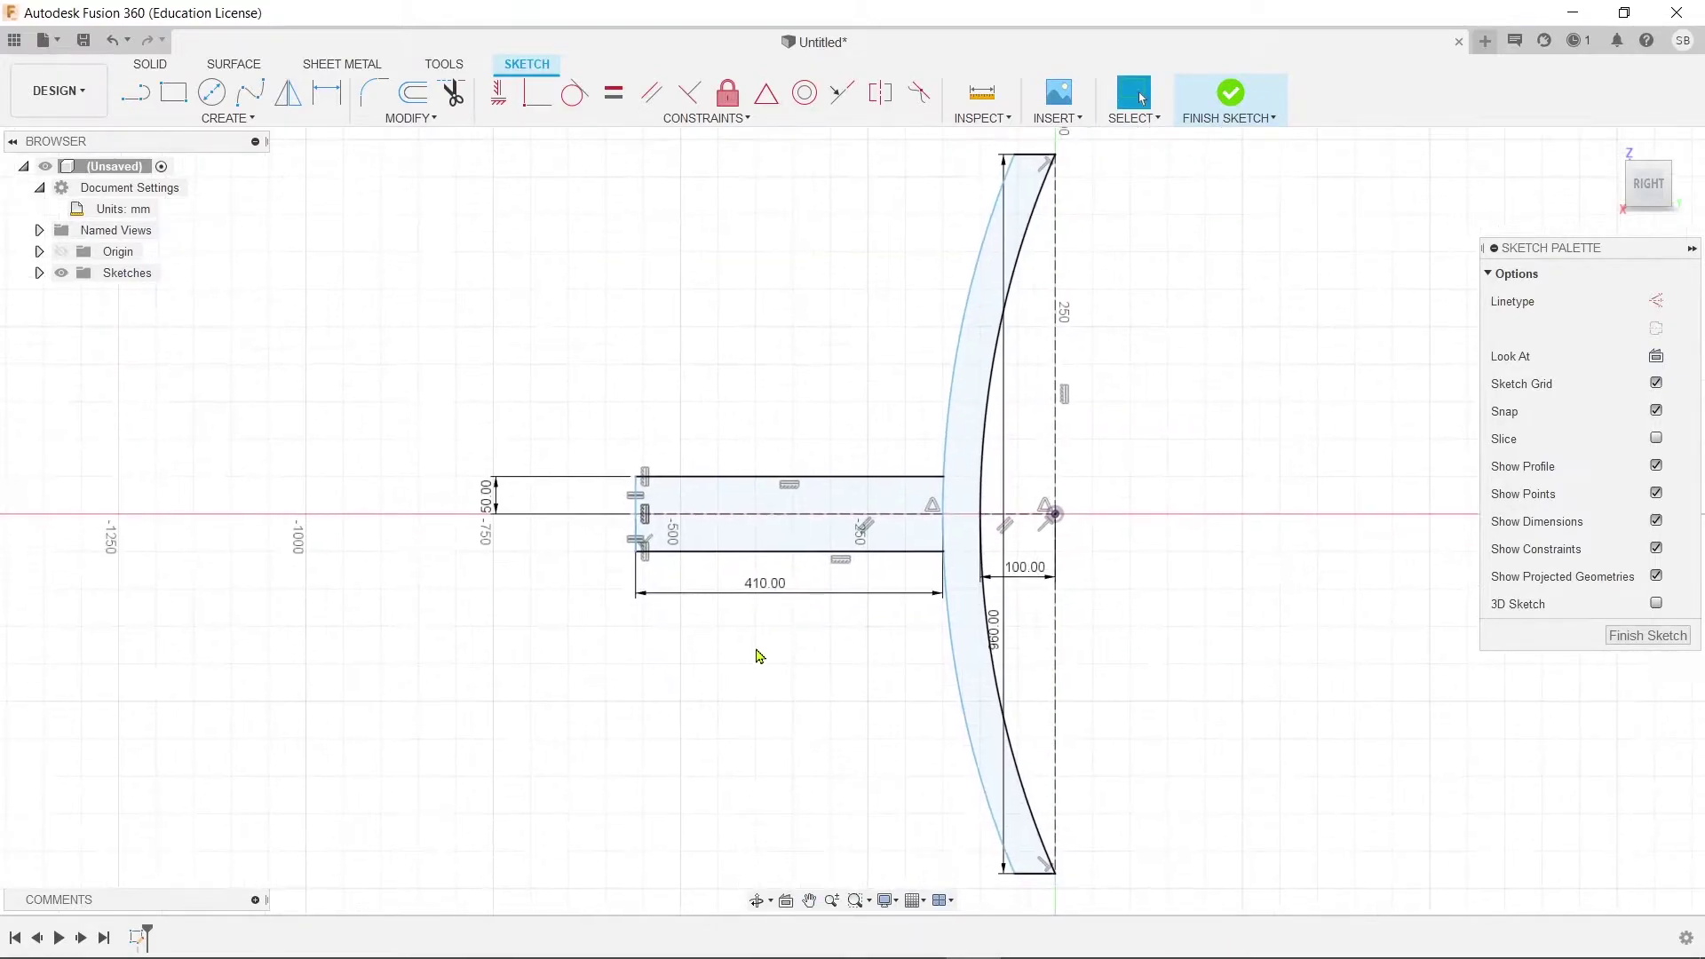
scroll(750, 642, up, 2)
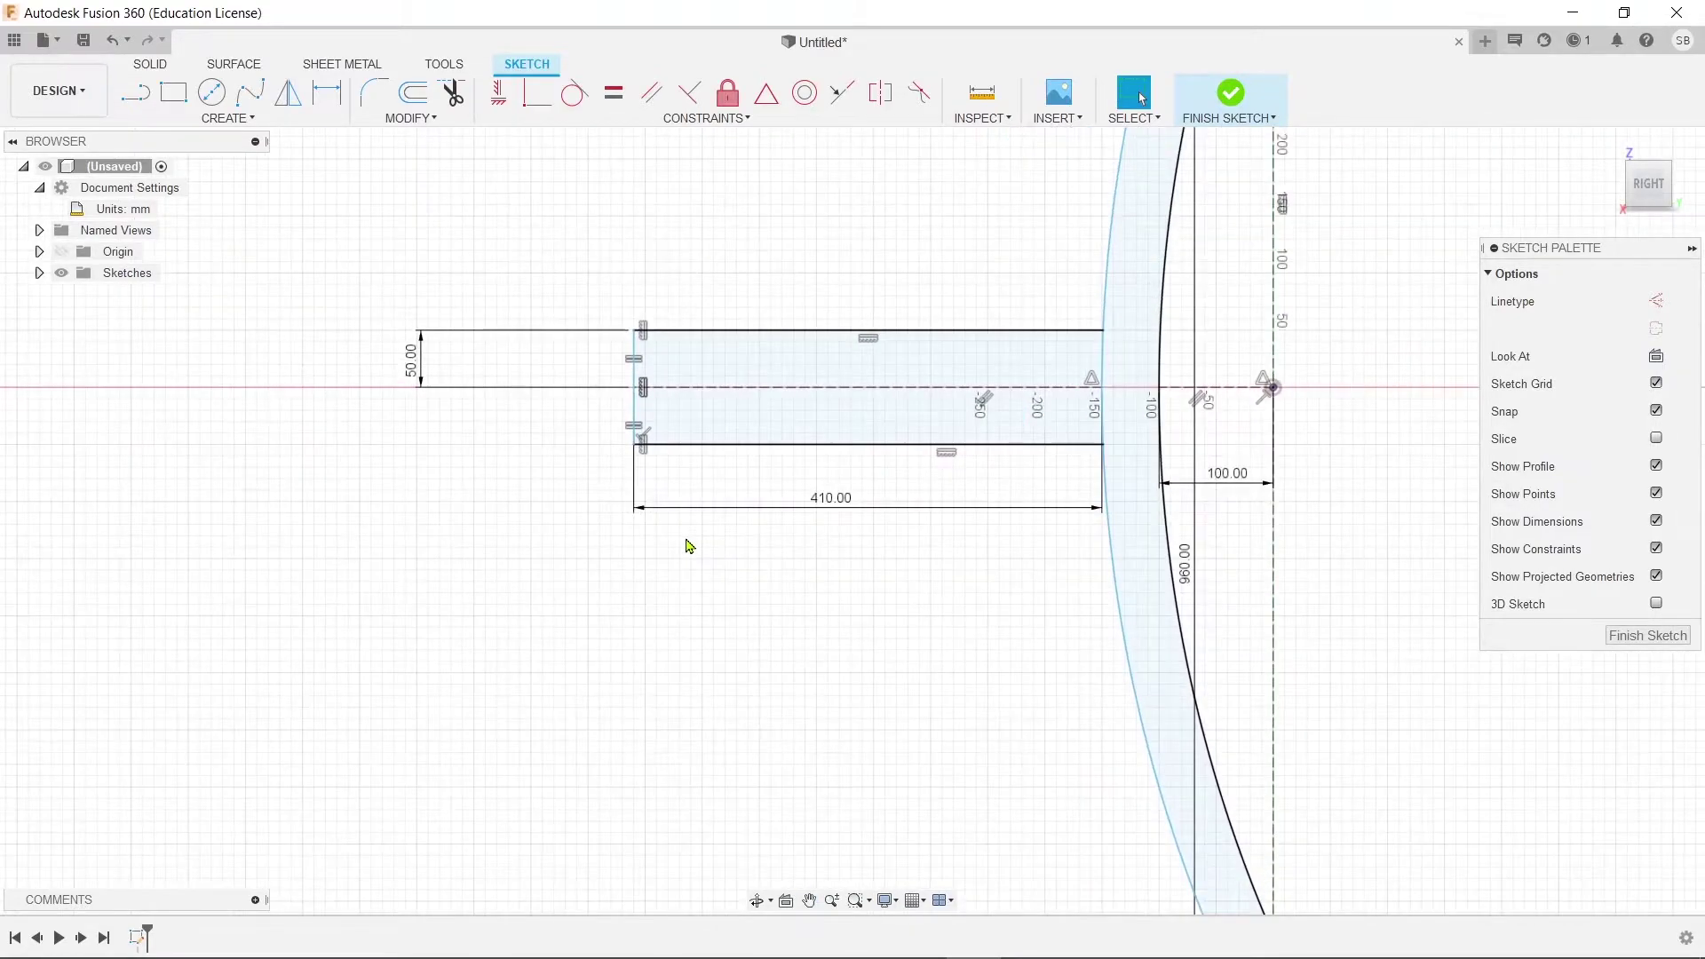
Draw the 40 mm-wide front leg outline down to the floor line and back up to the seat.
click(148, 99)
scroll(902, 609, up, 2)
scroll(632, 266, down, 2)
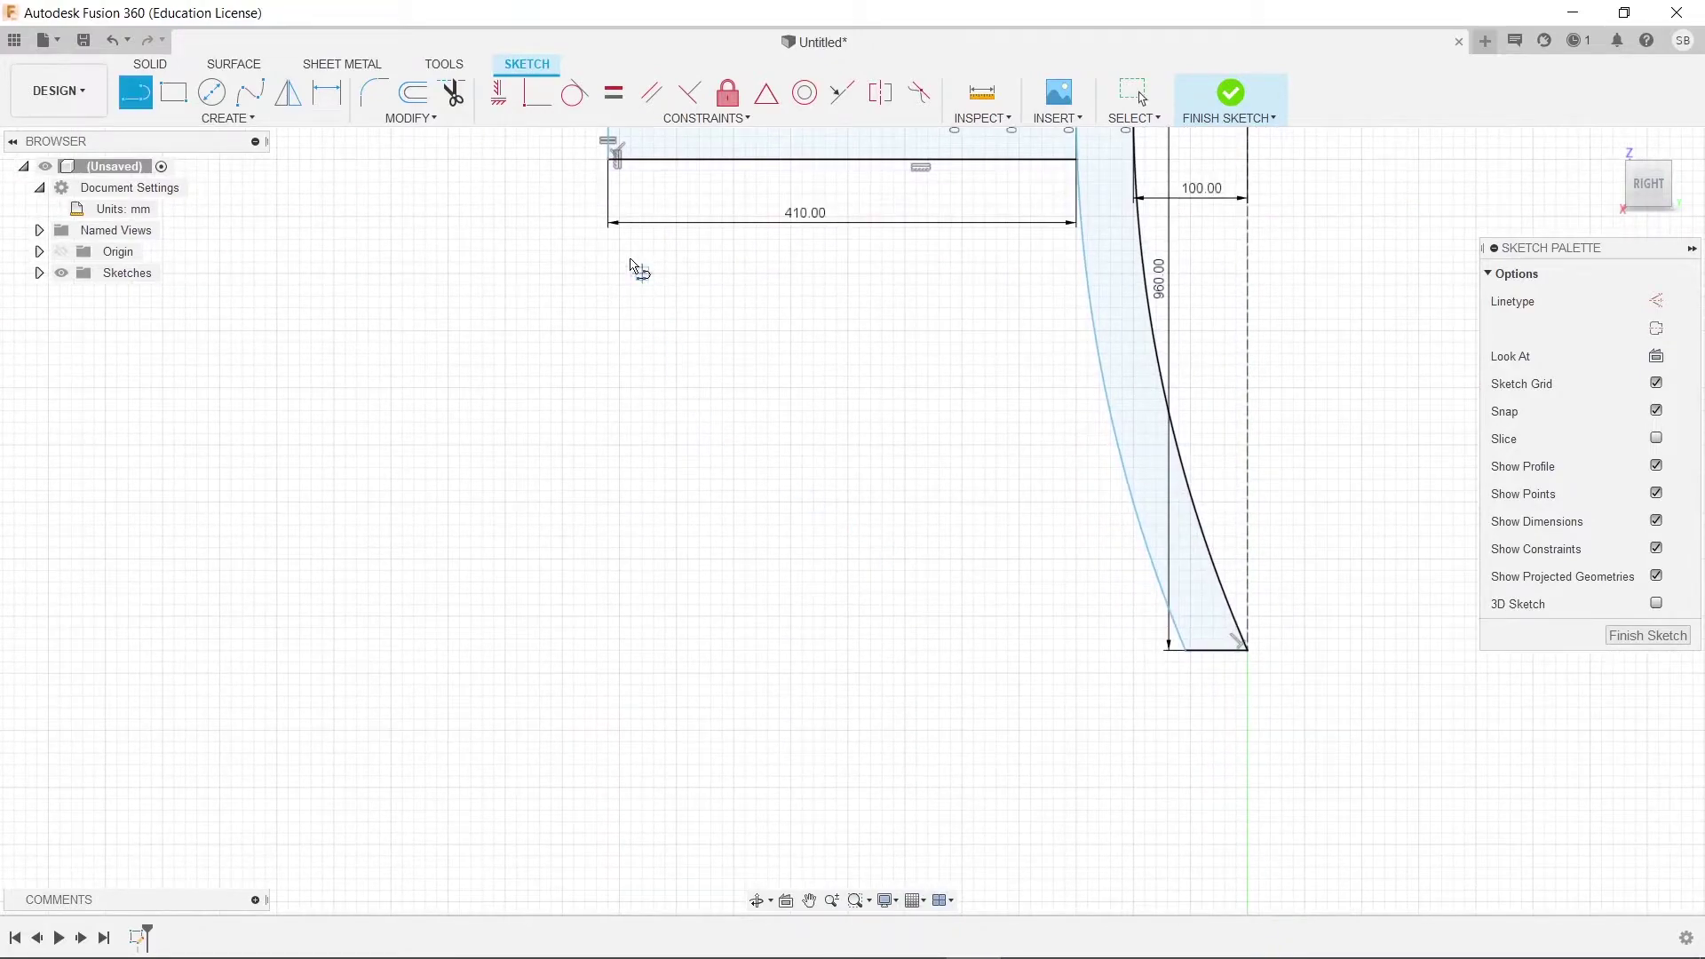
click(611, 162)
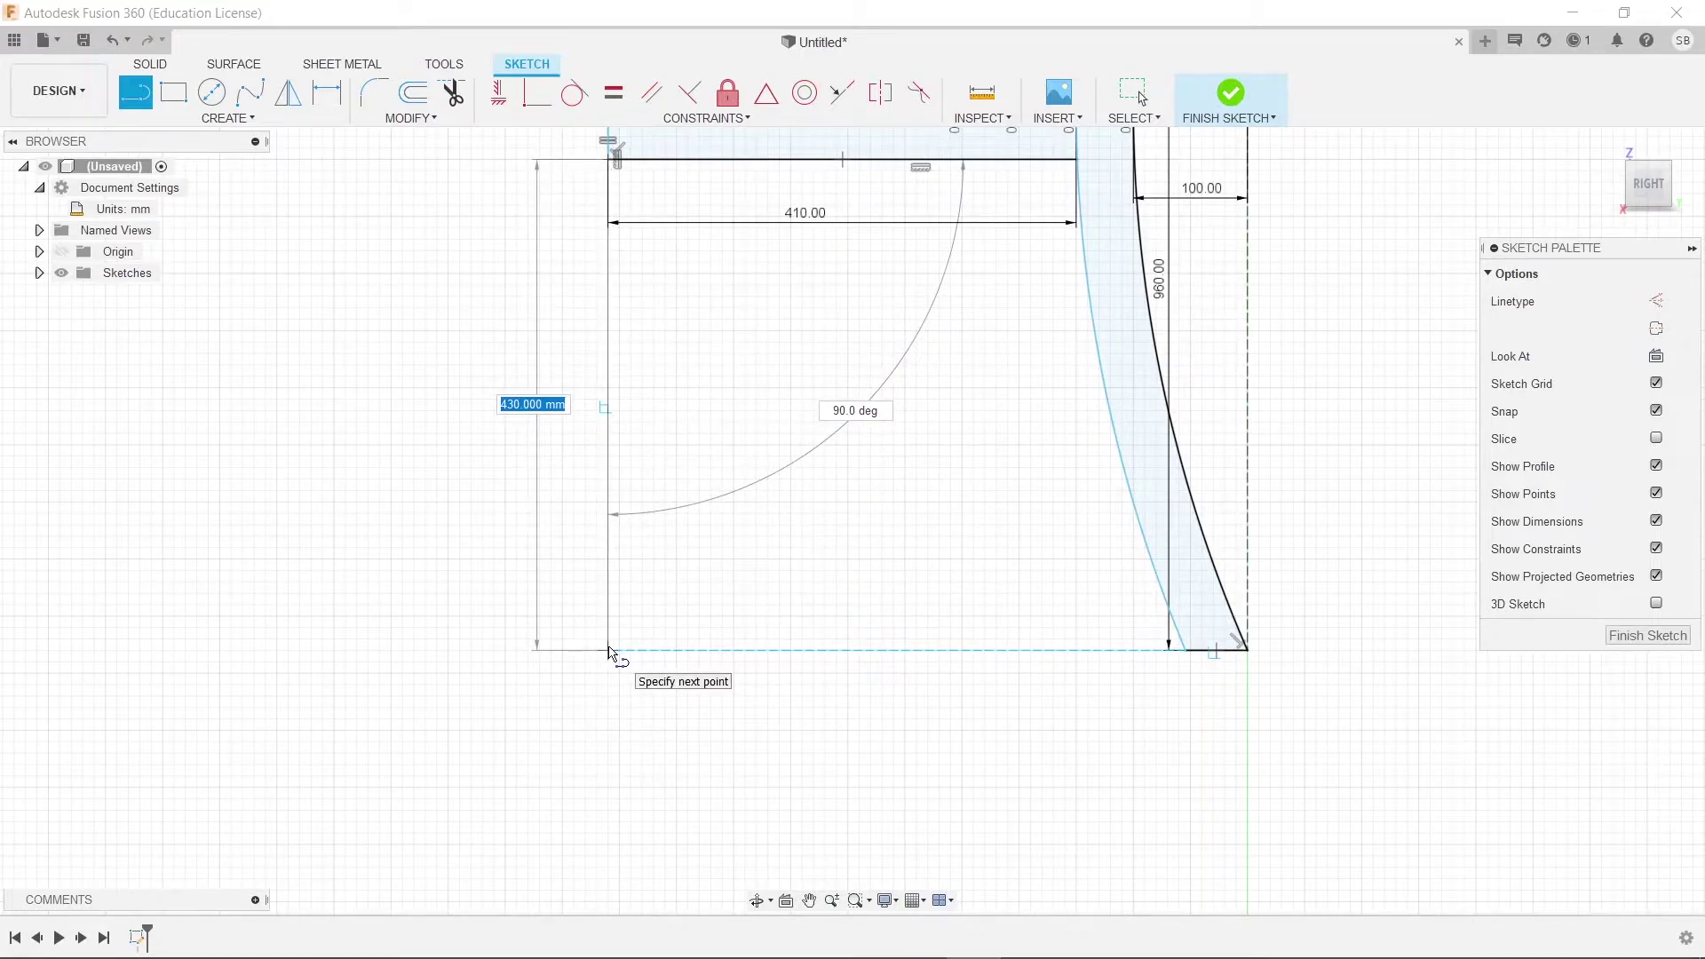
click(609, 651)
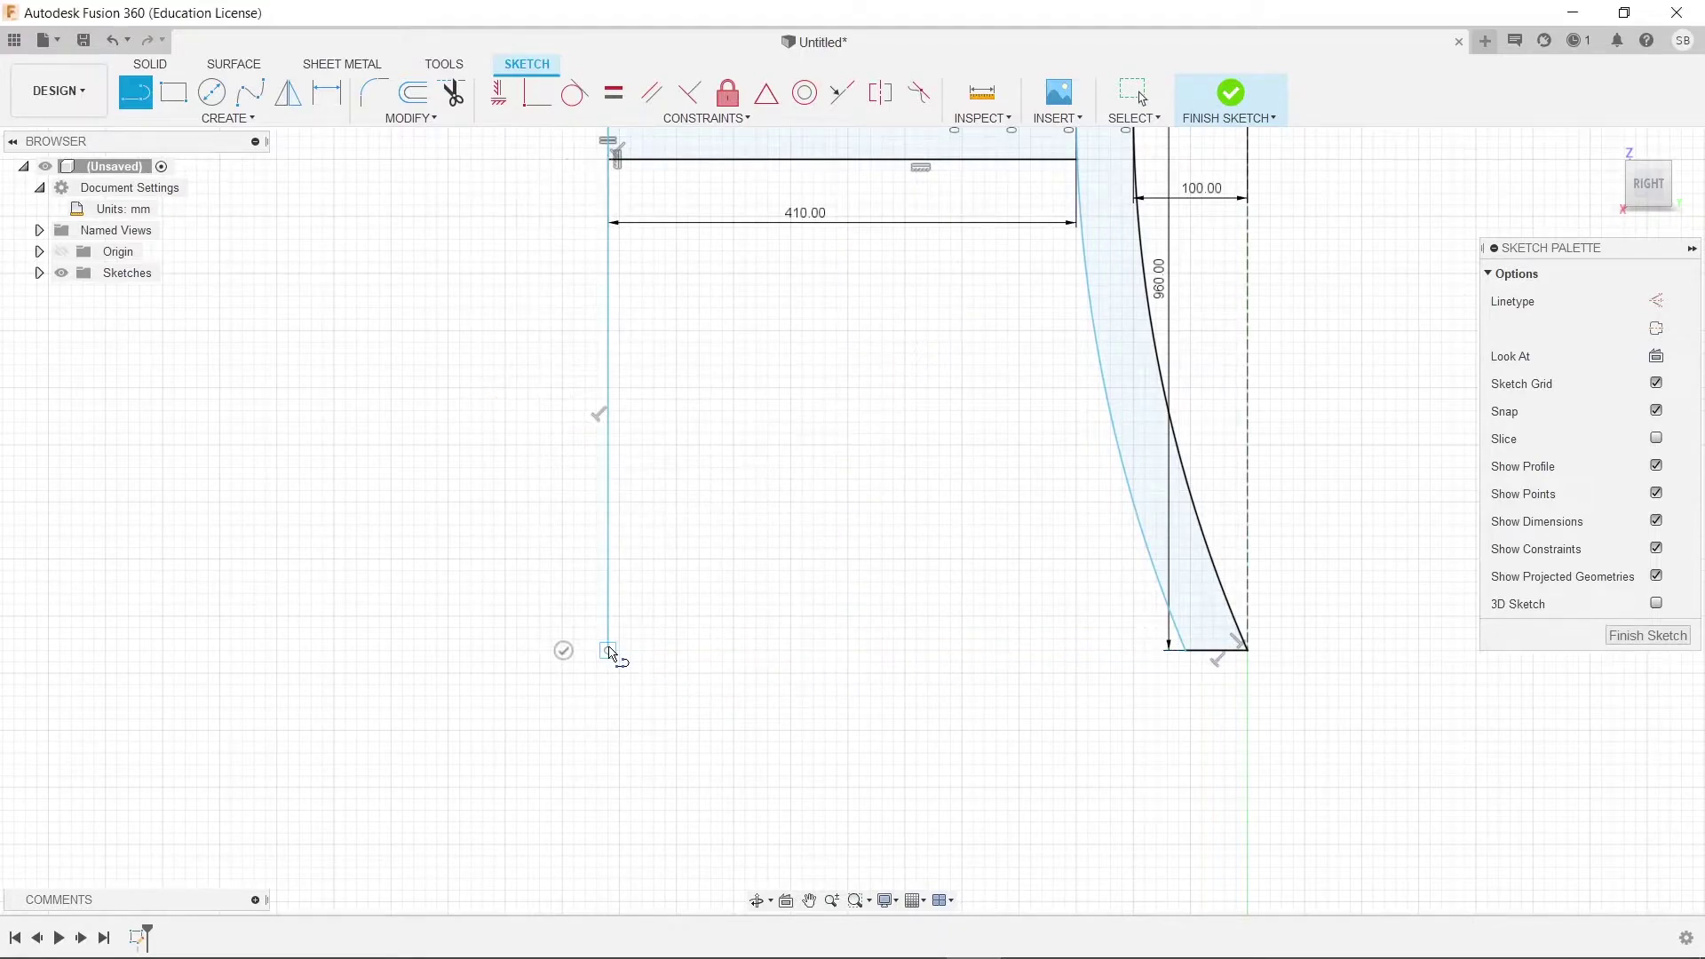
click(671, 653)
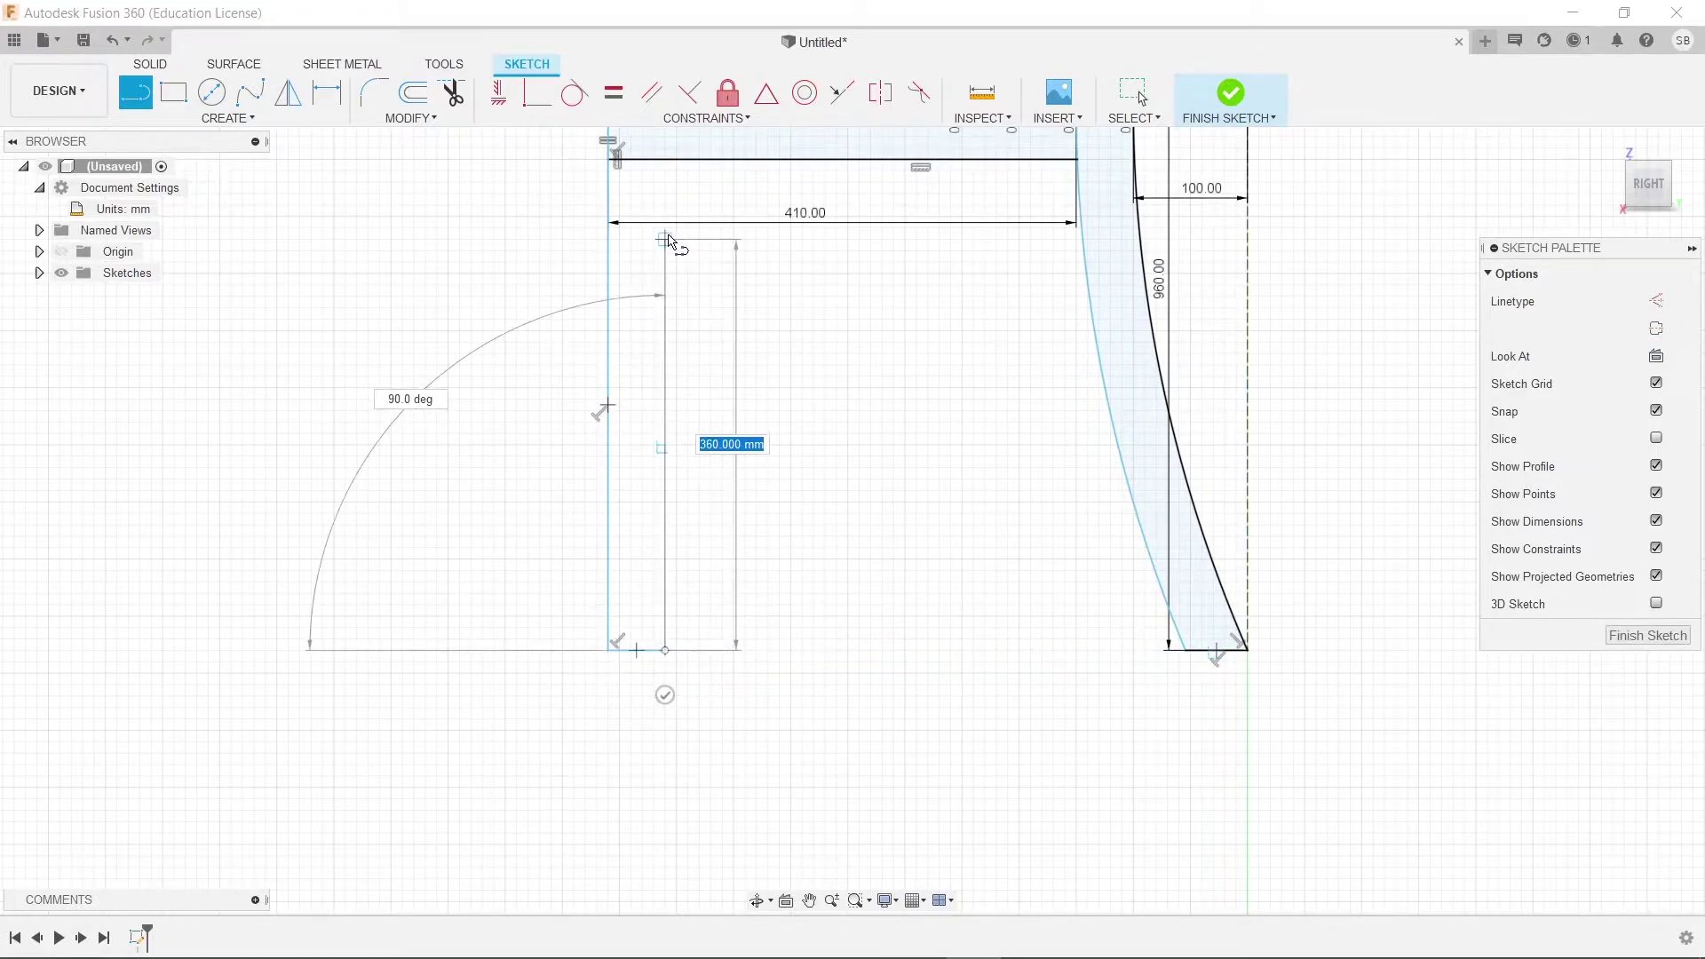
click(670, 165)
key(Escape)
scroll(883, 590, down, 3)
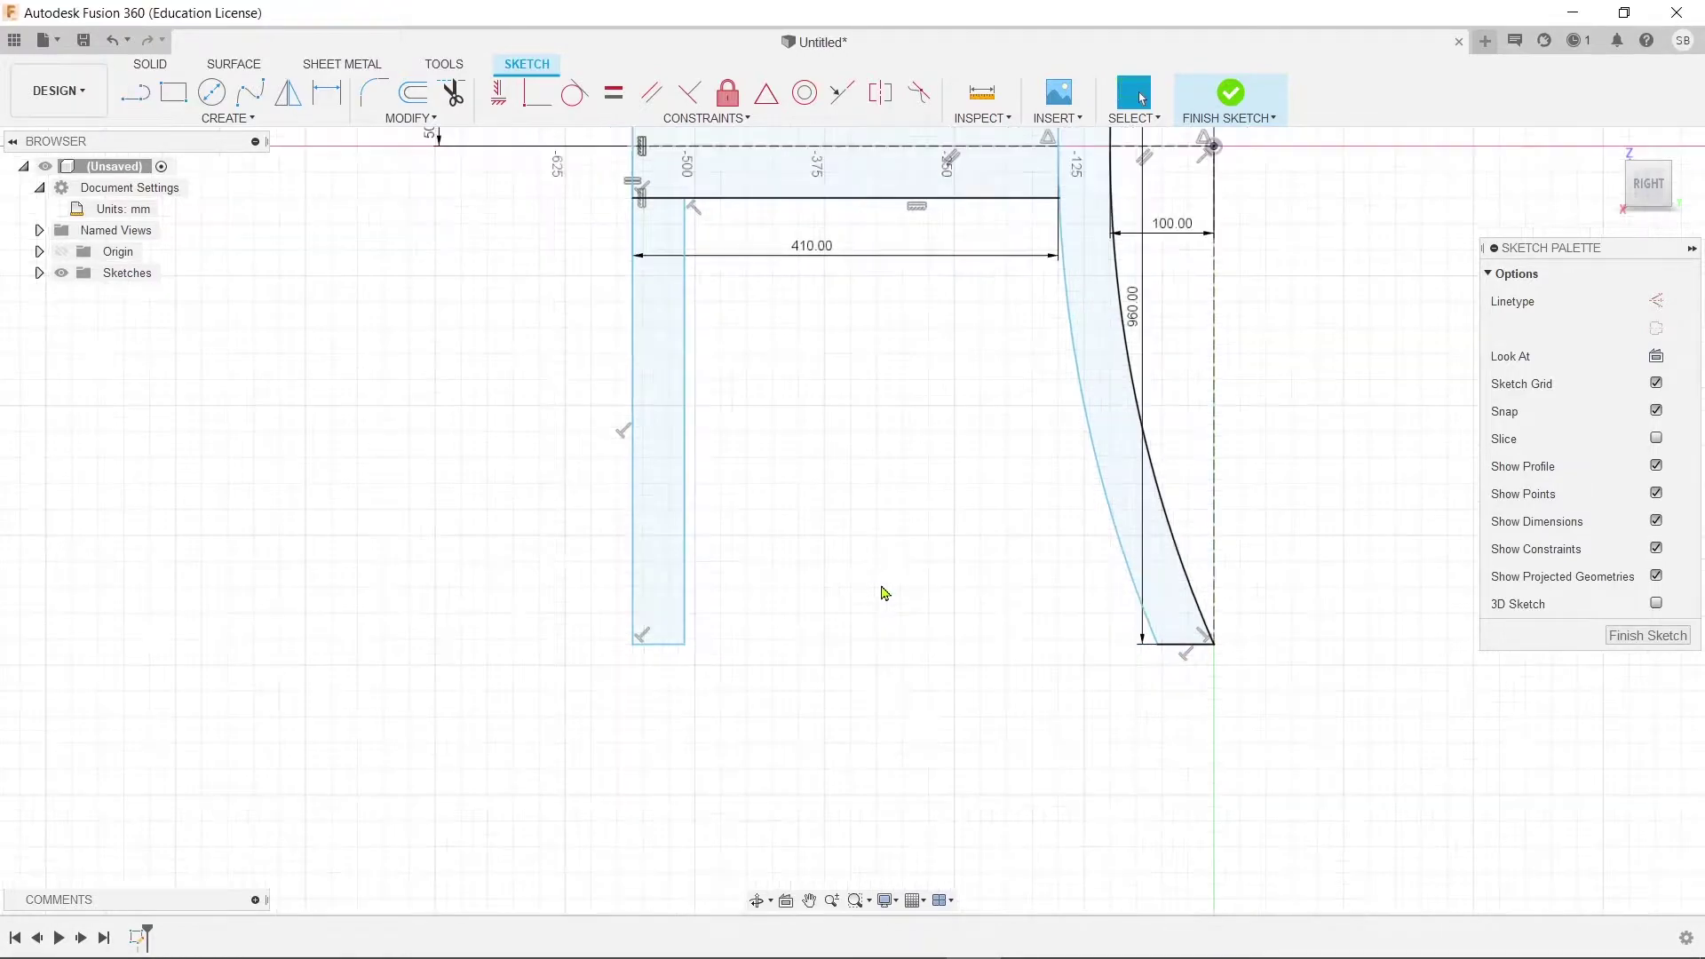
Extrude all three chair side profiles 480 mm into one solid body.
click(1231, 90)
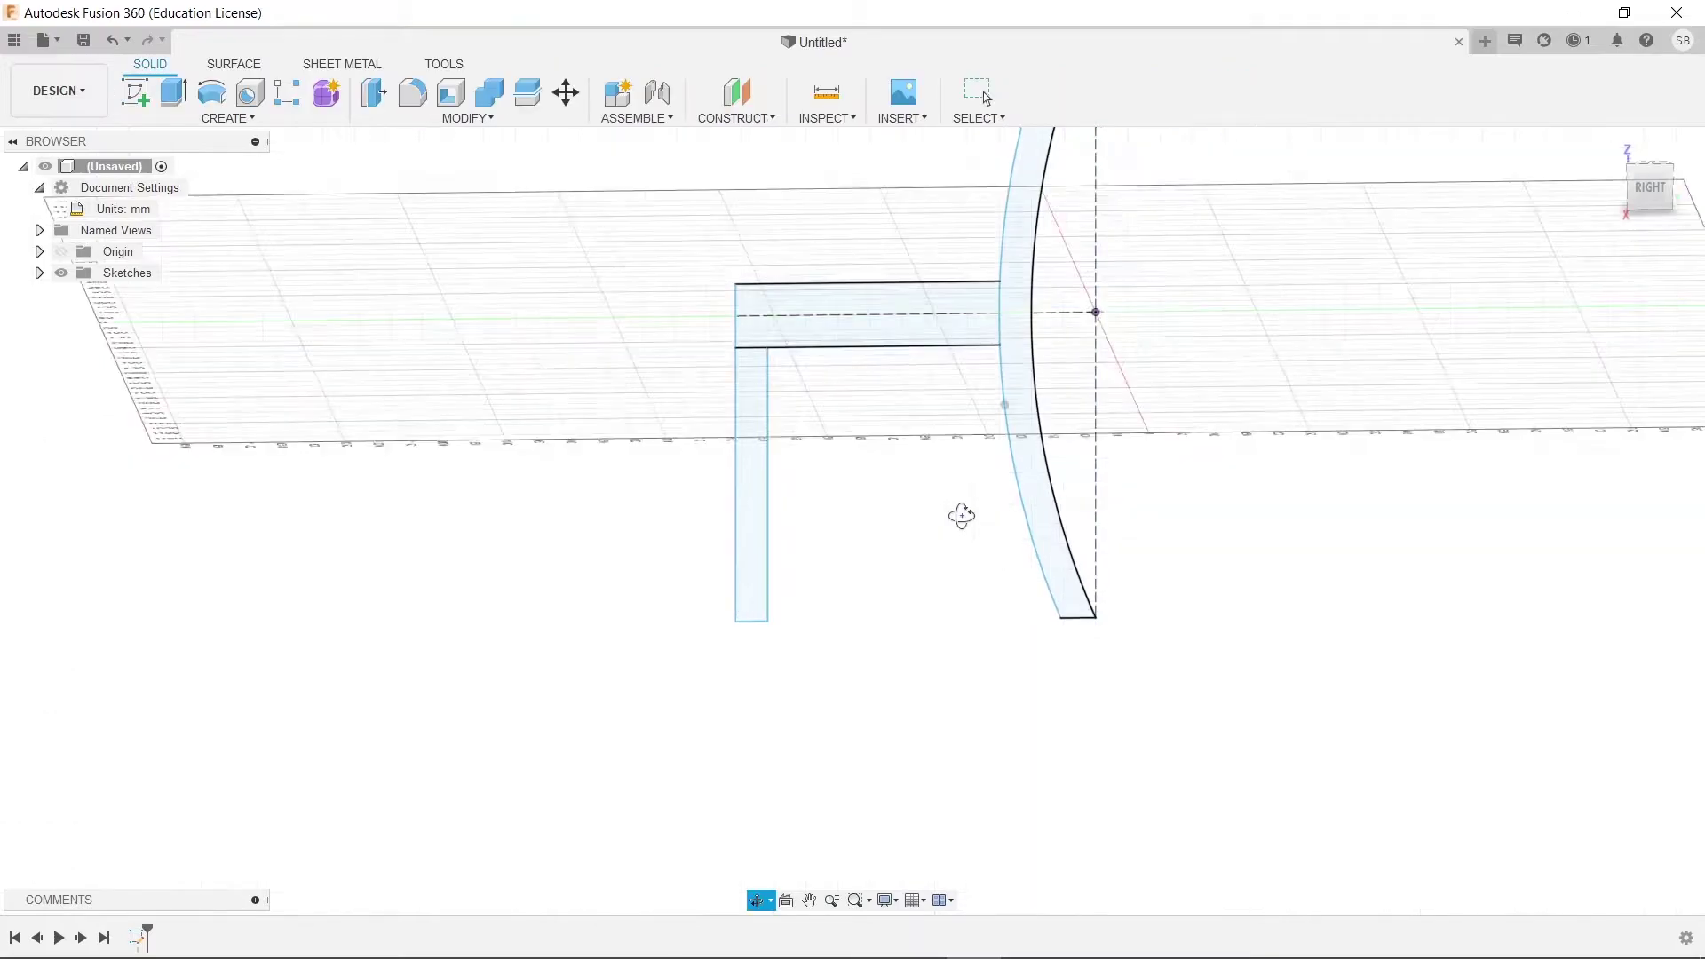
shift+middle_drag(1203, 429, 1162, 638)
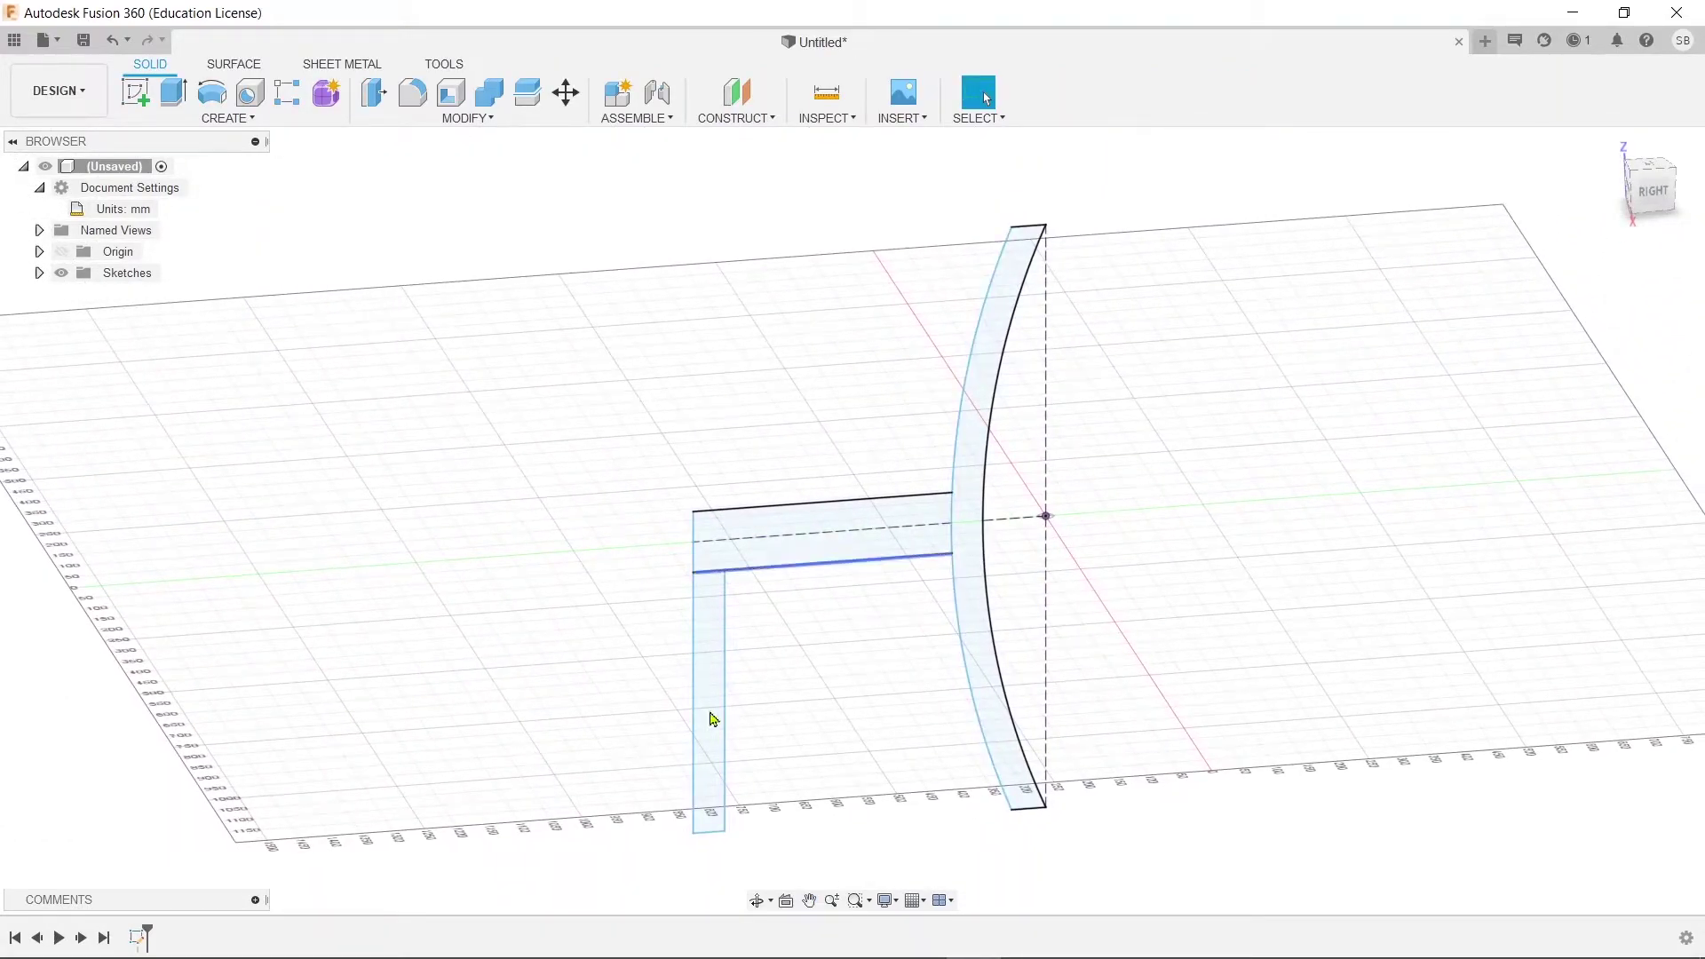
click(173, 92)
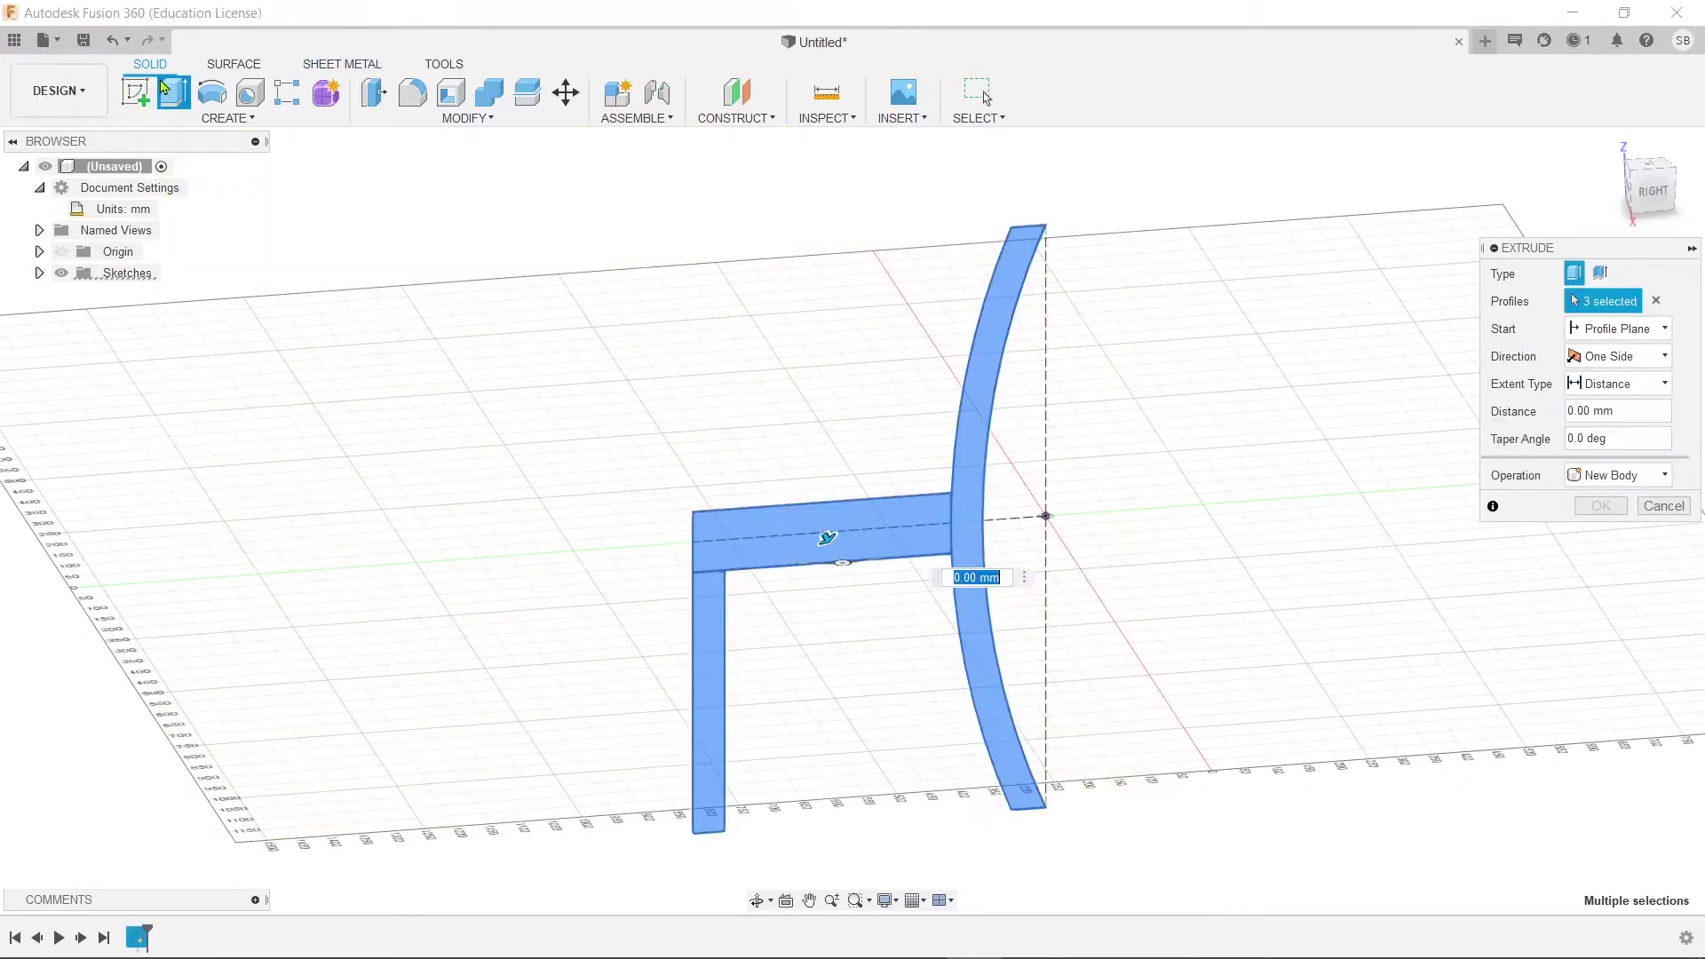
drag(1095, 810, 710, 533)
key(alt+Tab)
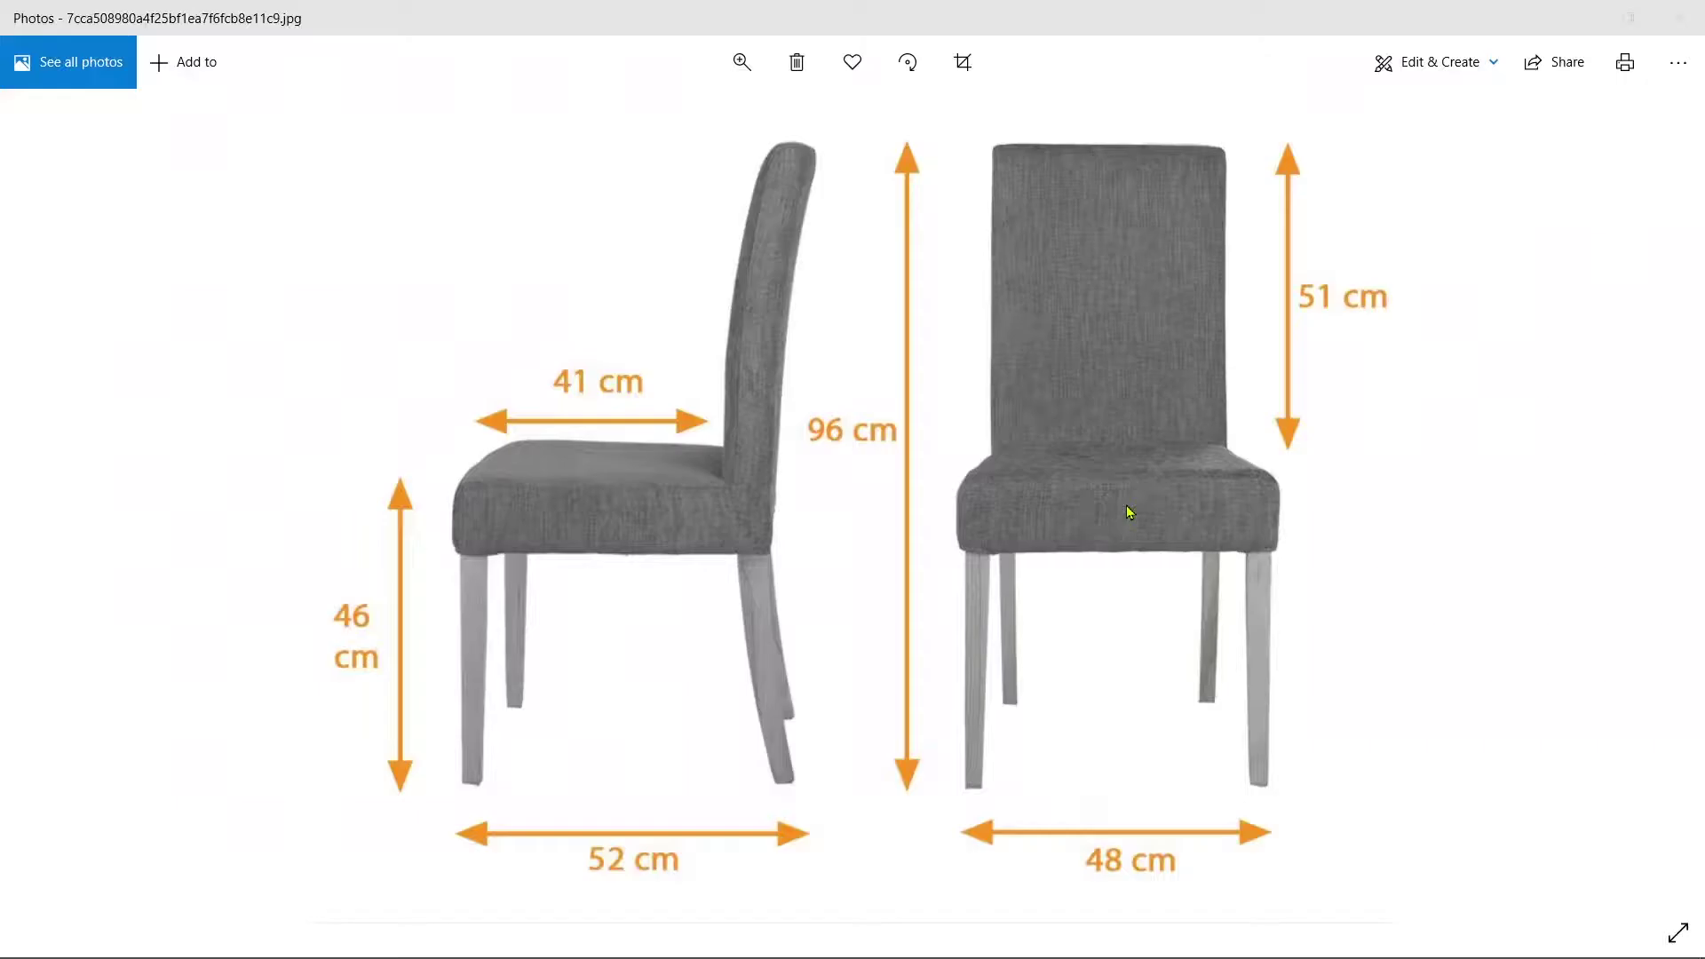
key(alt+Tab)
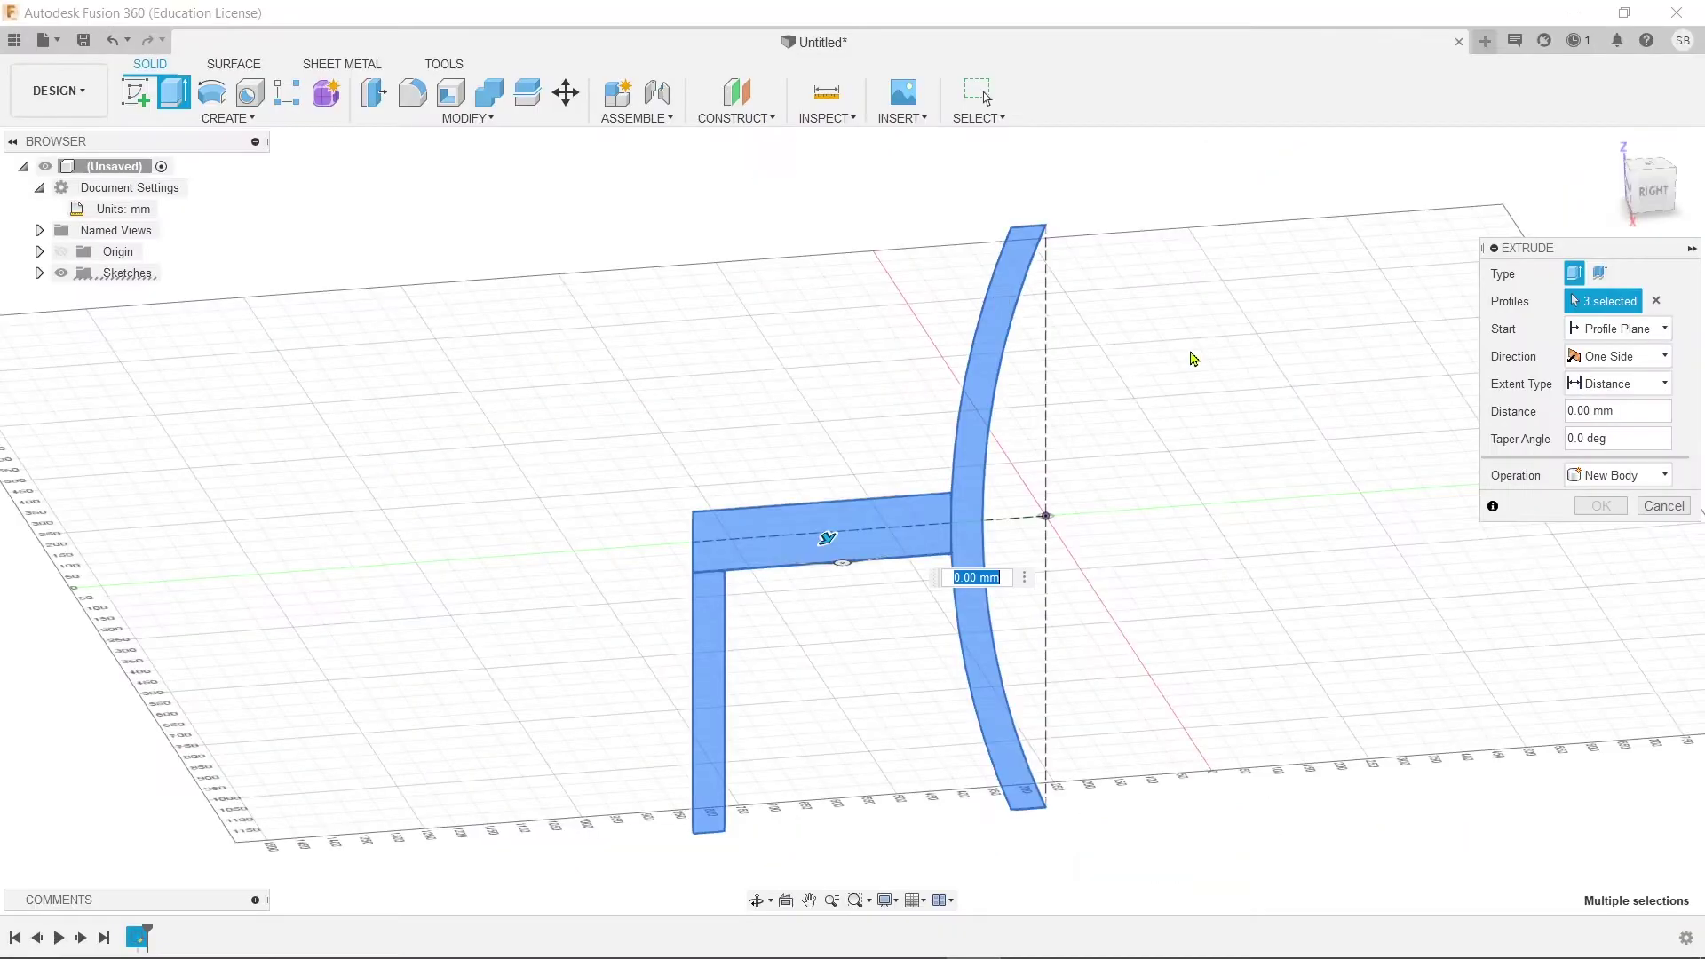
key(Return)
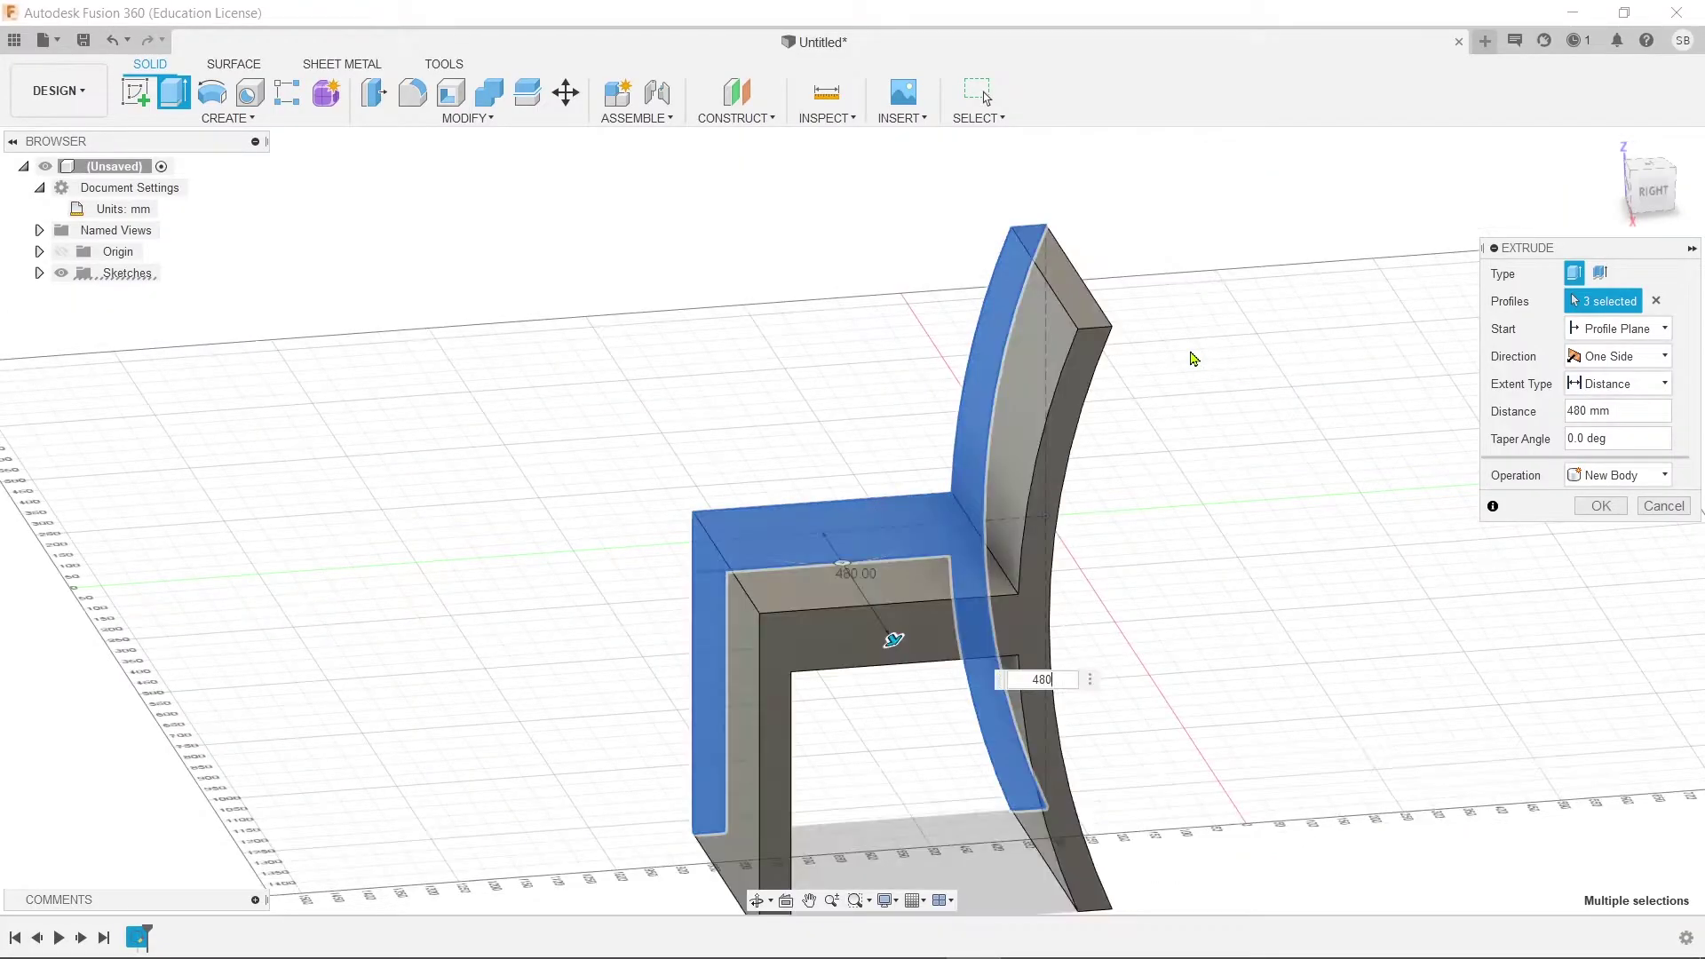
Start a sketch on the chair's front face and draw a 2-point rectangle on it.
shift+middle_drag(1107, 669, 852, 708)
shift+middle_drag(771, 748, 1048, 693)
click(134, 97)
click(754, 696)
click(175, 89)
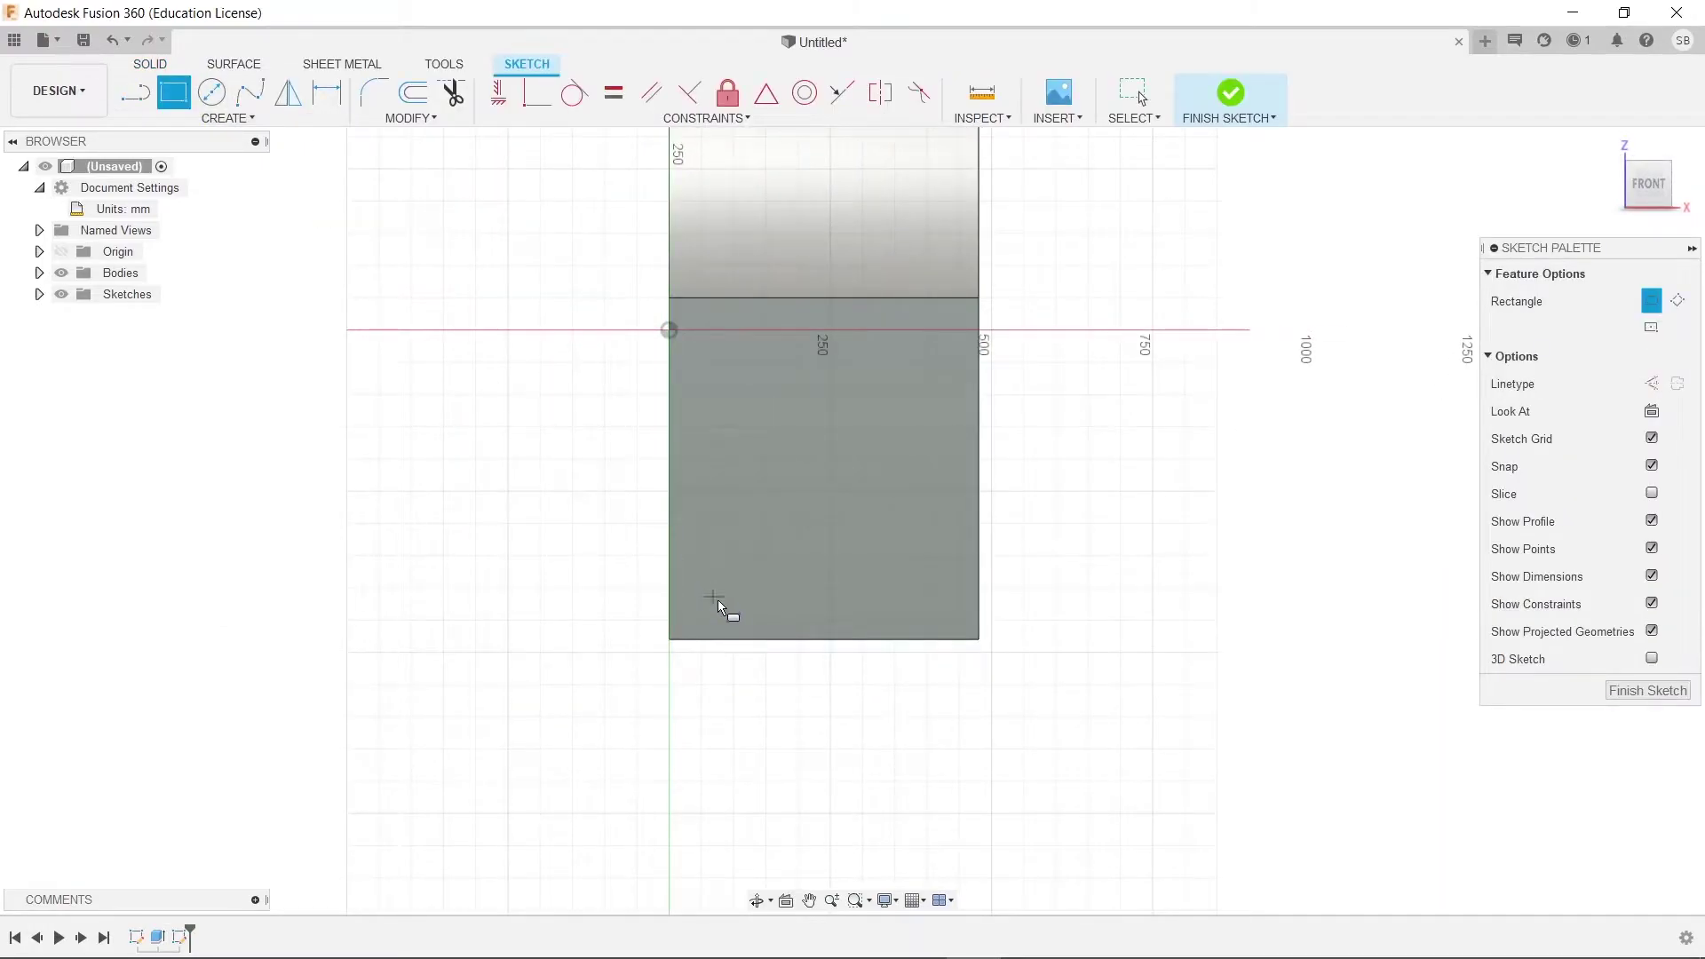
click(761, 640)
click(882, 391)
key(Escape)
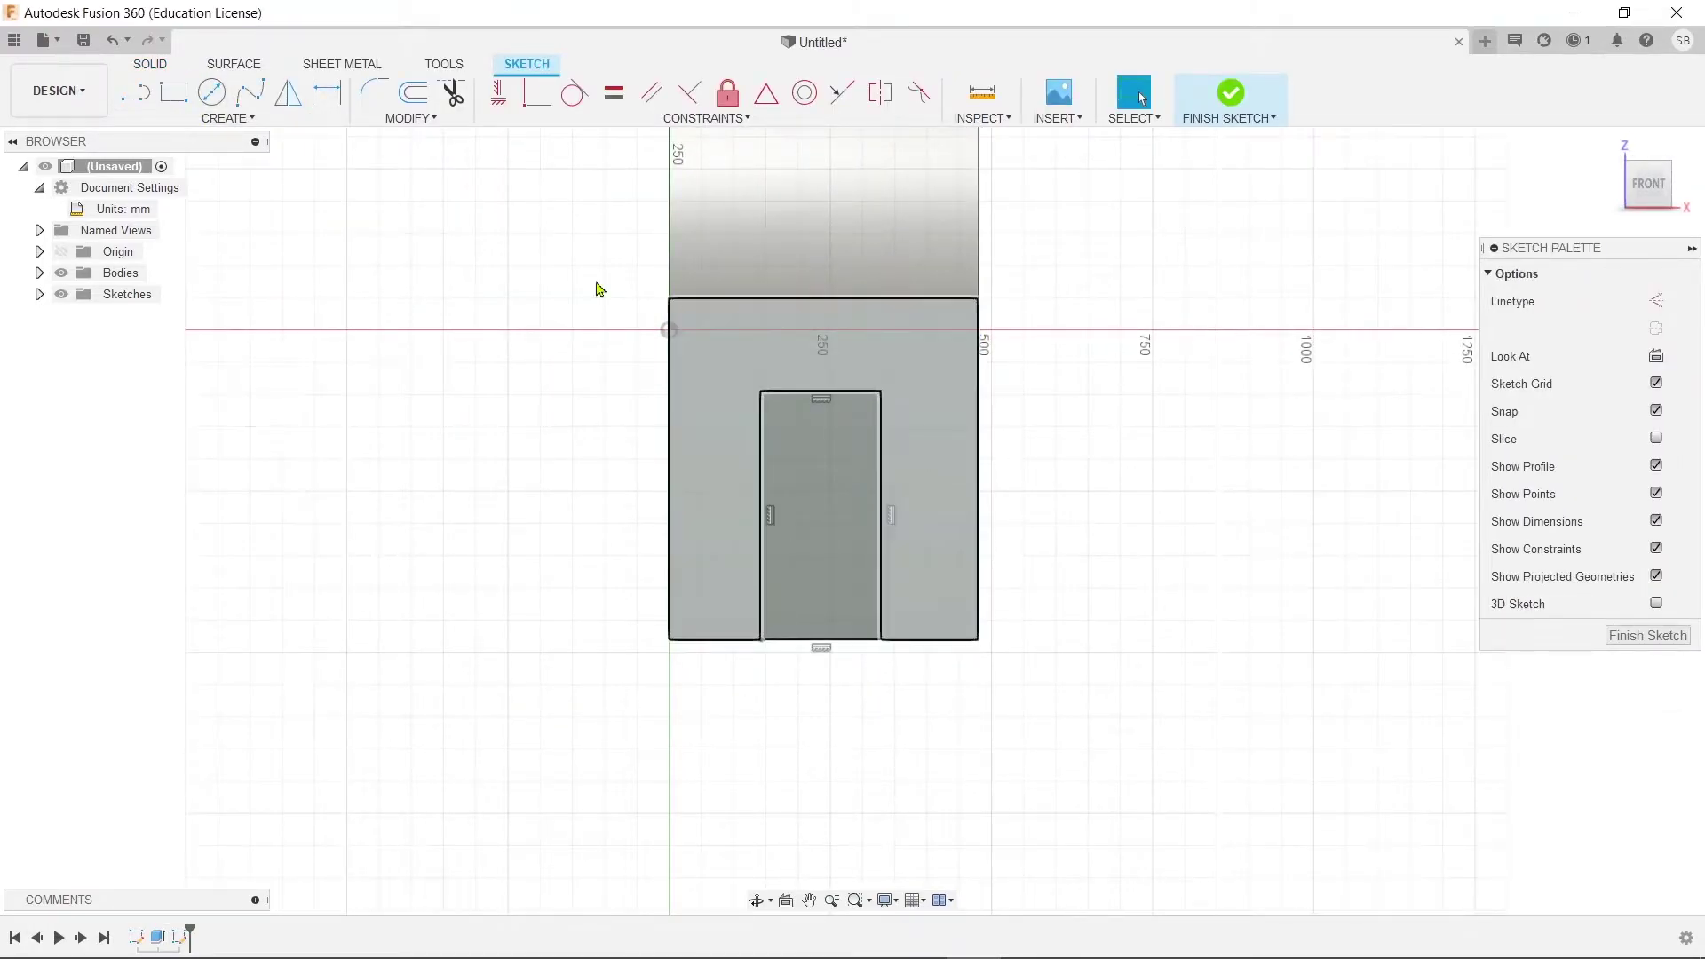
scroll(888, 524, up, 1)
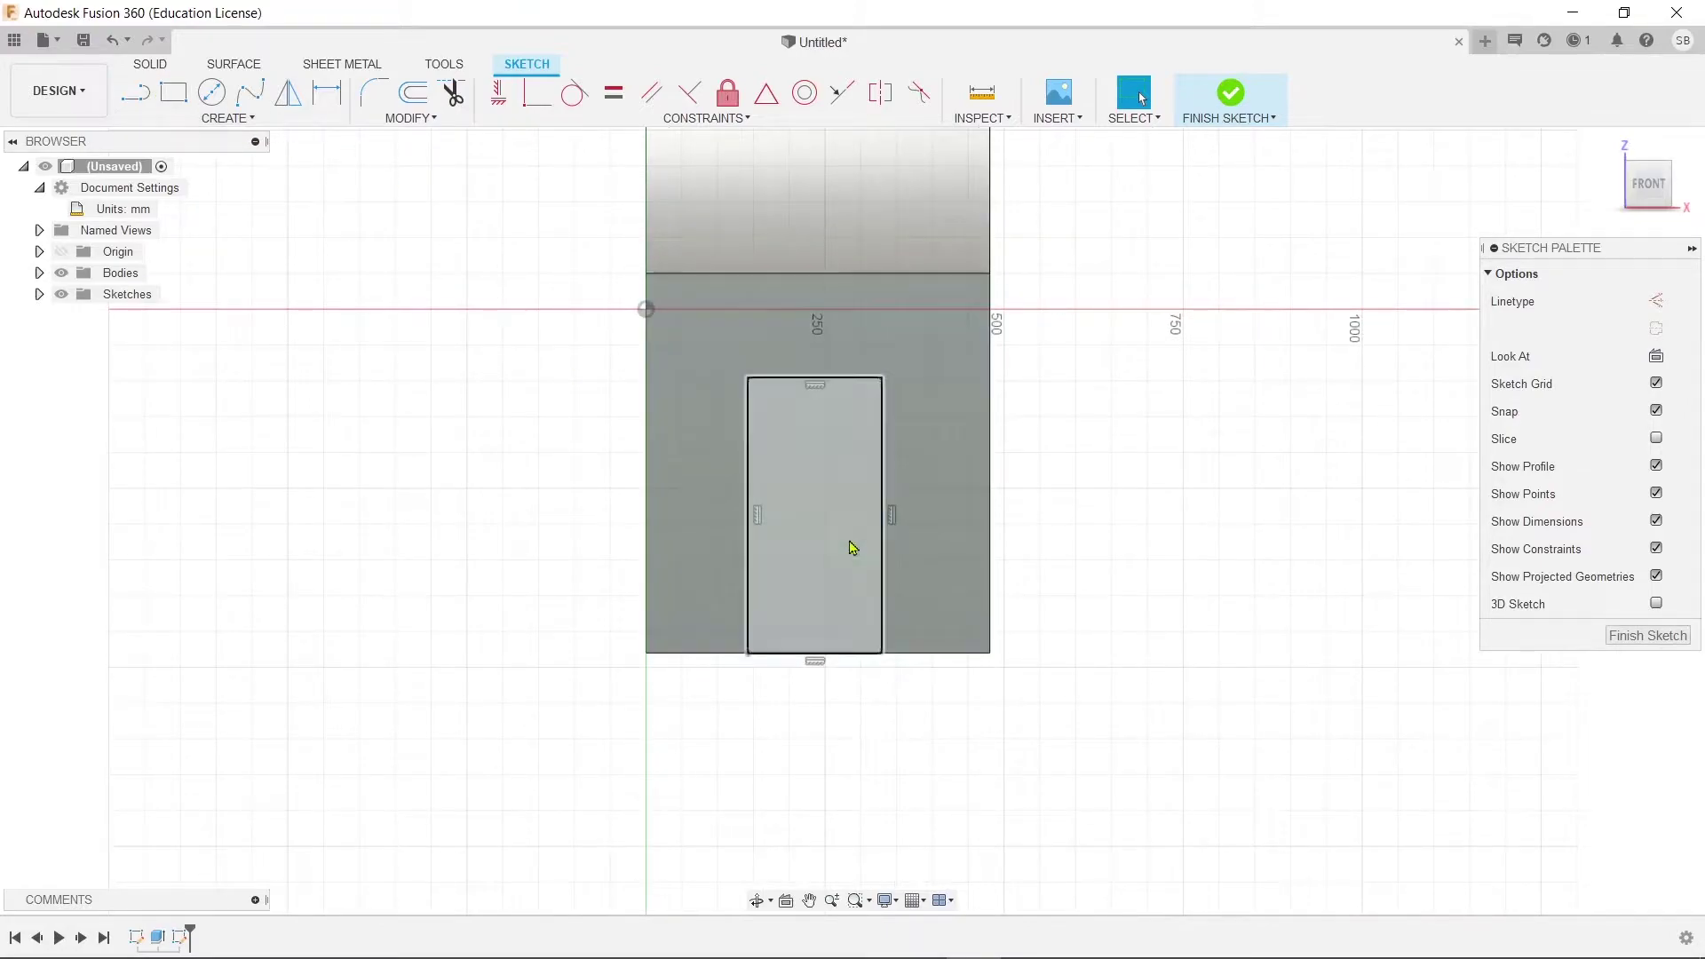
Dimension the rectangle 50 mm in from the body's right and left edges.
key(d)
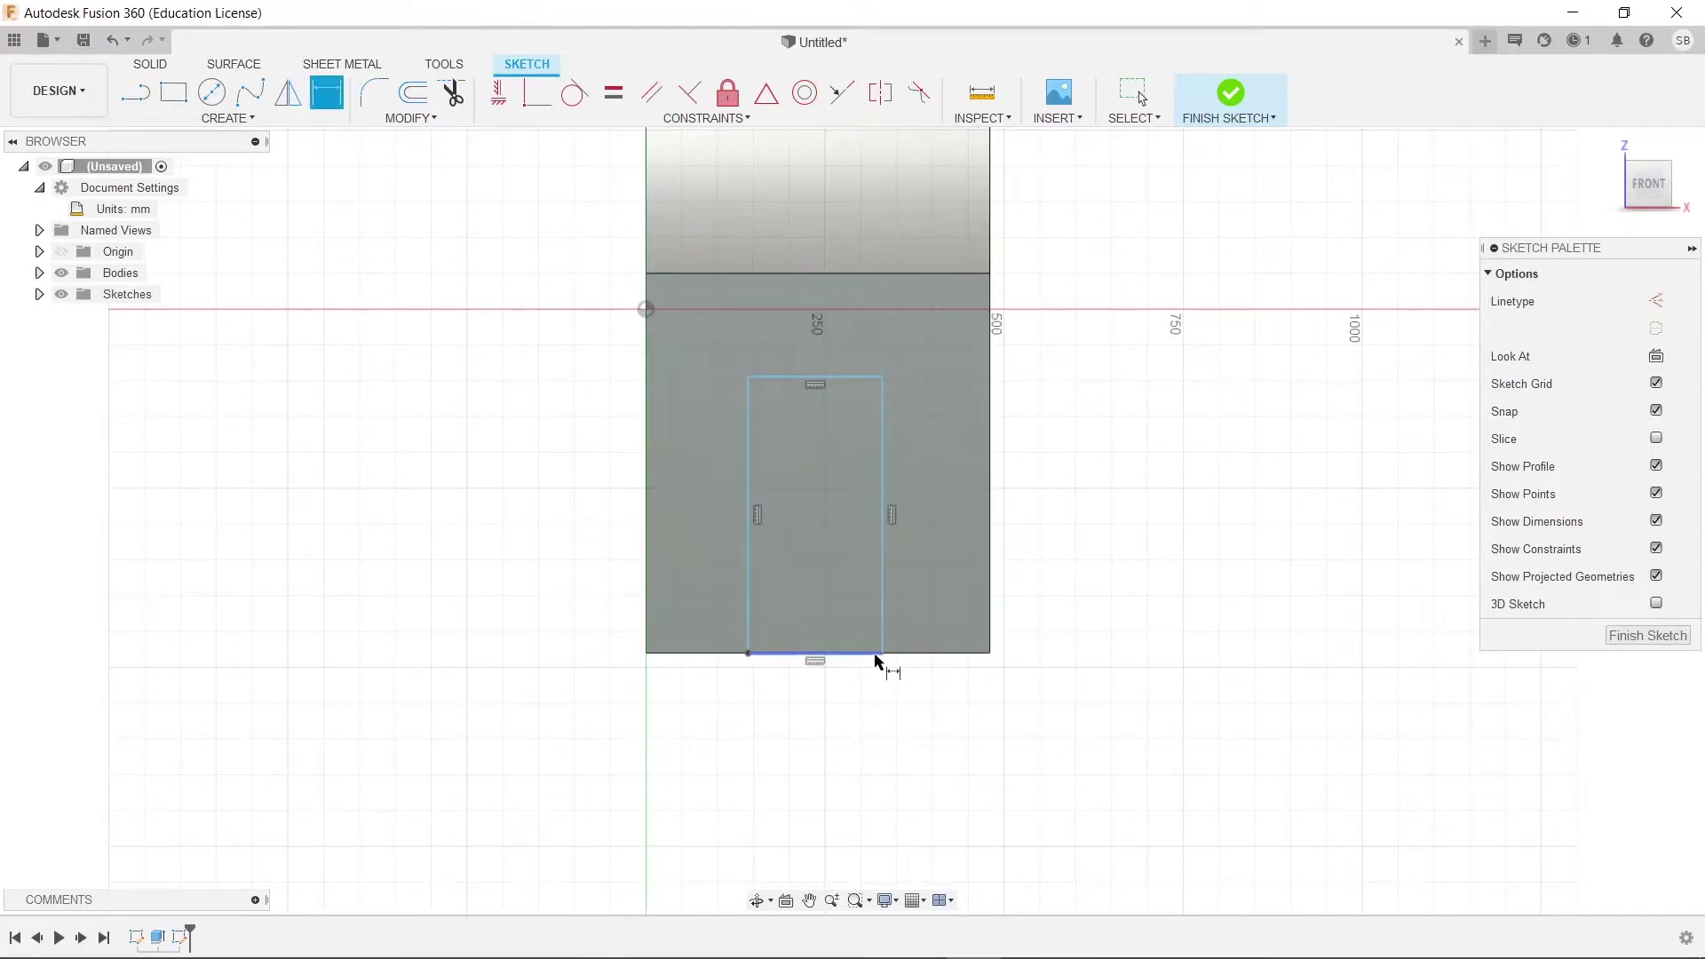
click(882, 655)
click(991, 659)
click(1015, 755)
key(Return)
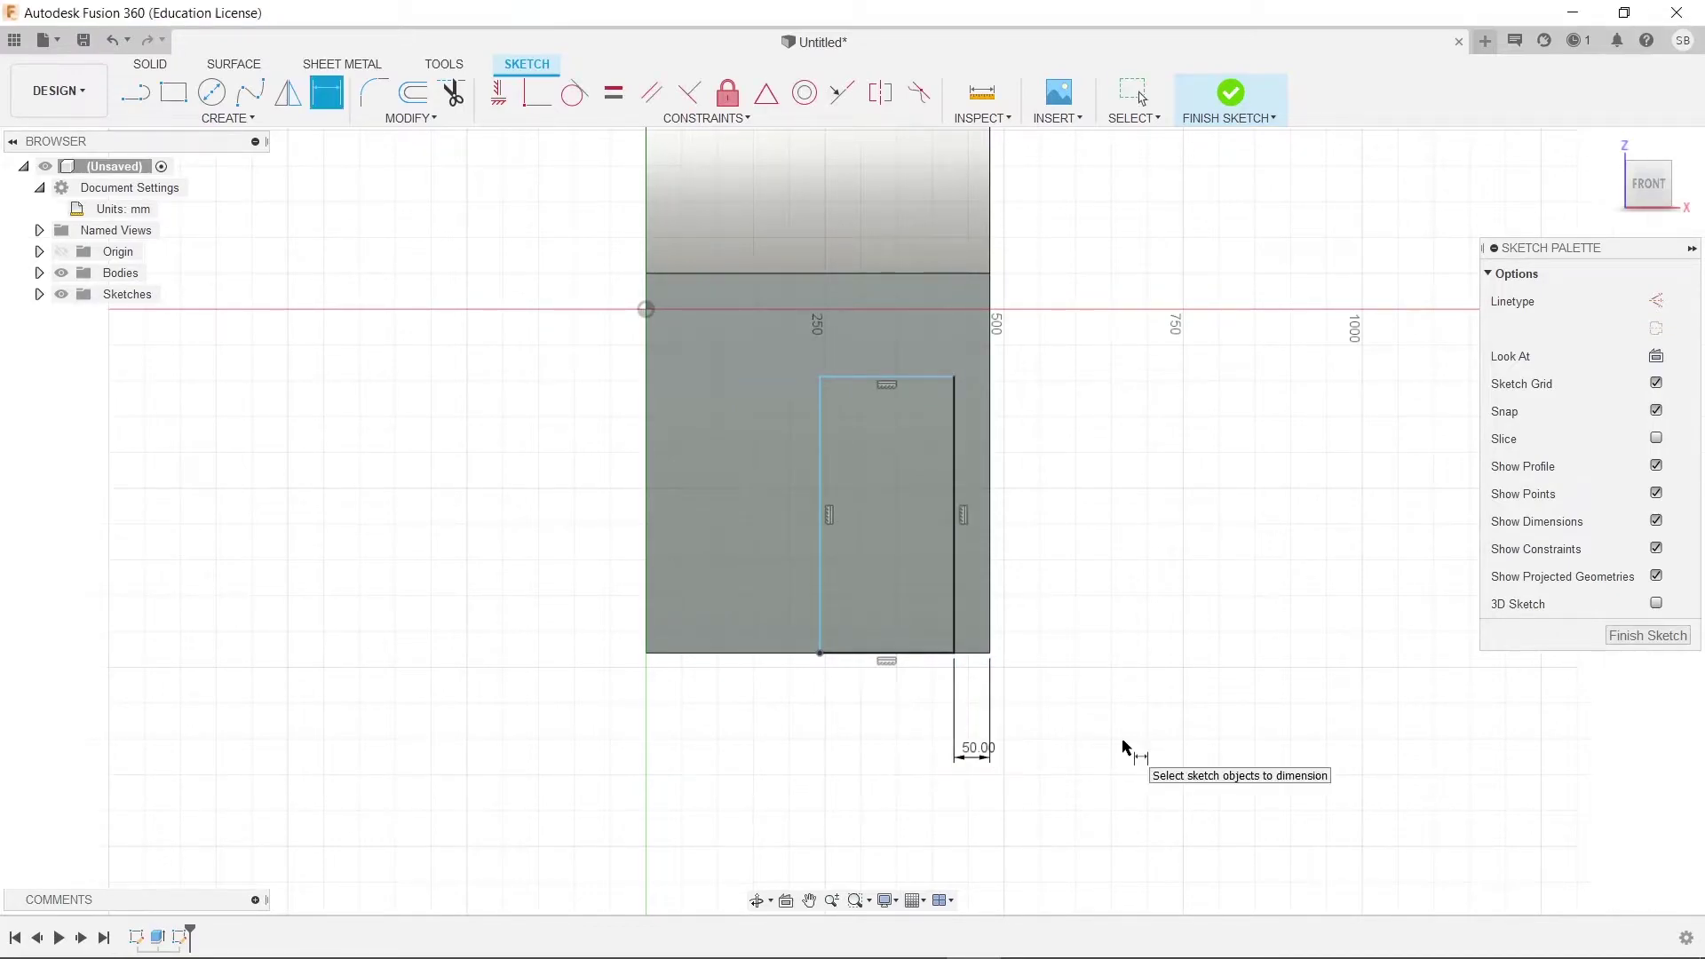
click(818, 655)
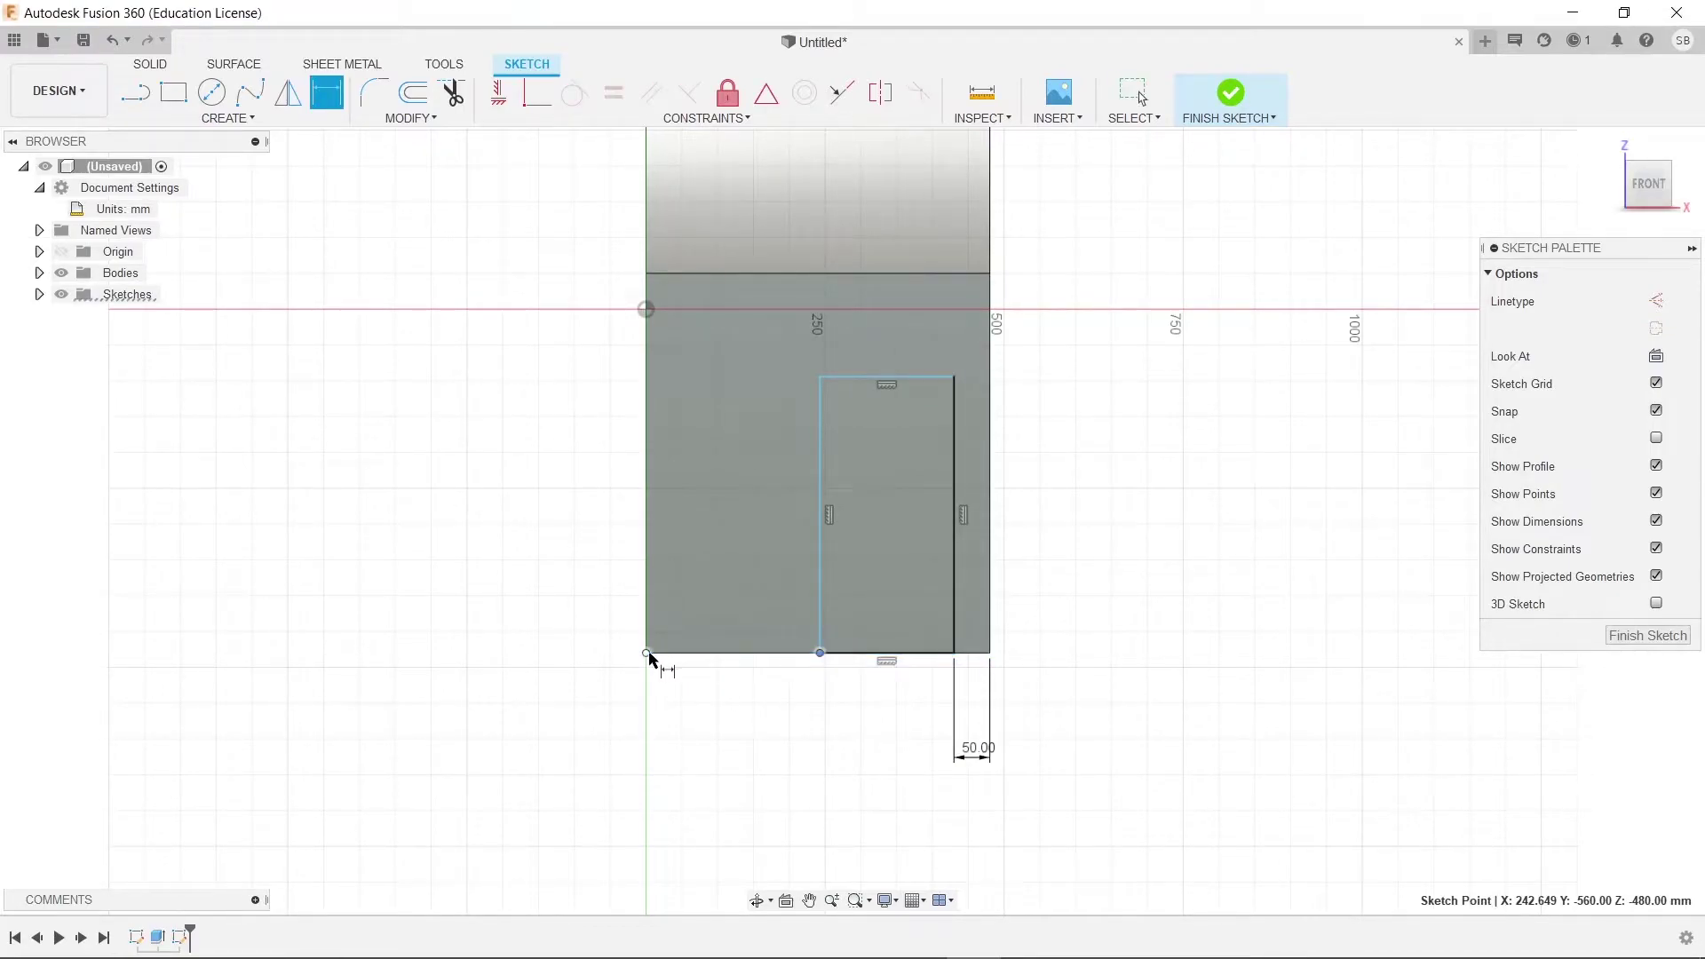
click(647, 655)
click(713, 837)
text(50)
key(Return)
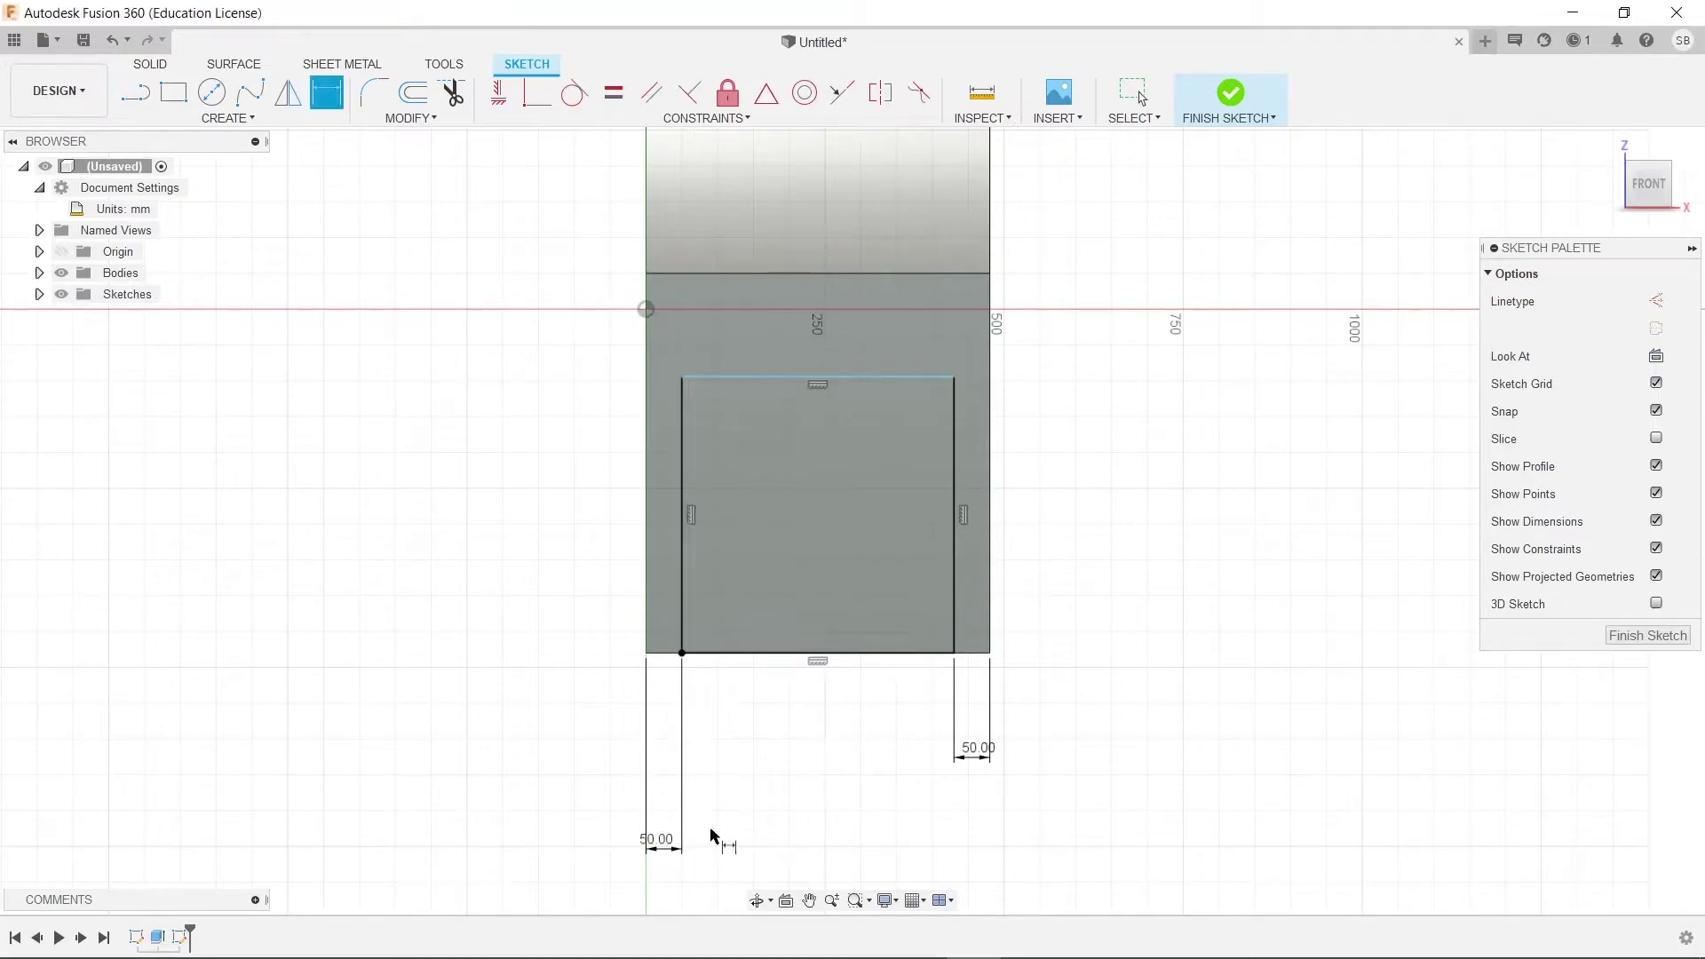
Set the rectangle 100 mm below the body's top edge and finish the sketch.
click(882, 378)
click(887, 274)
click(1201, 321)
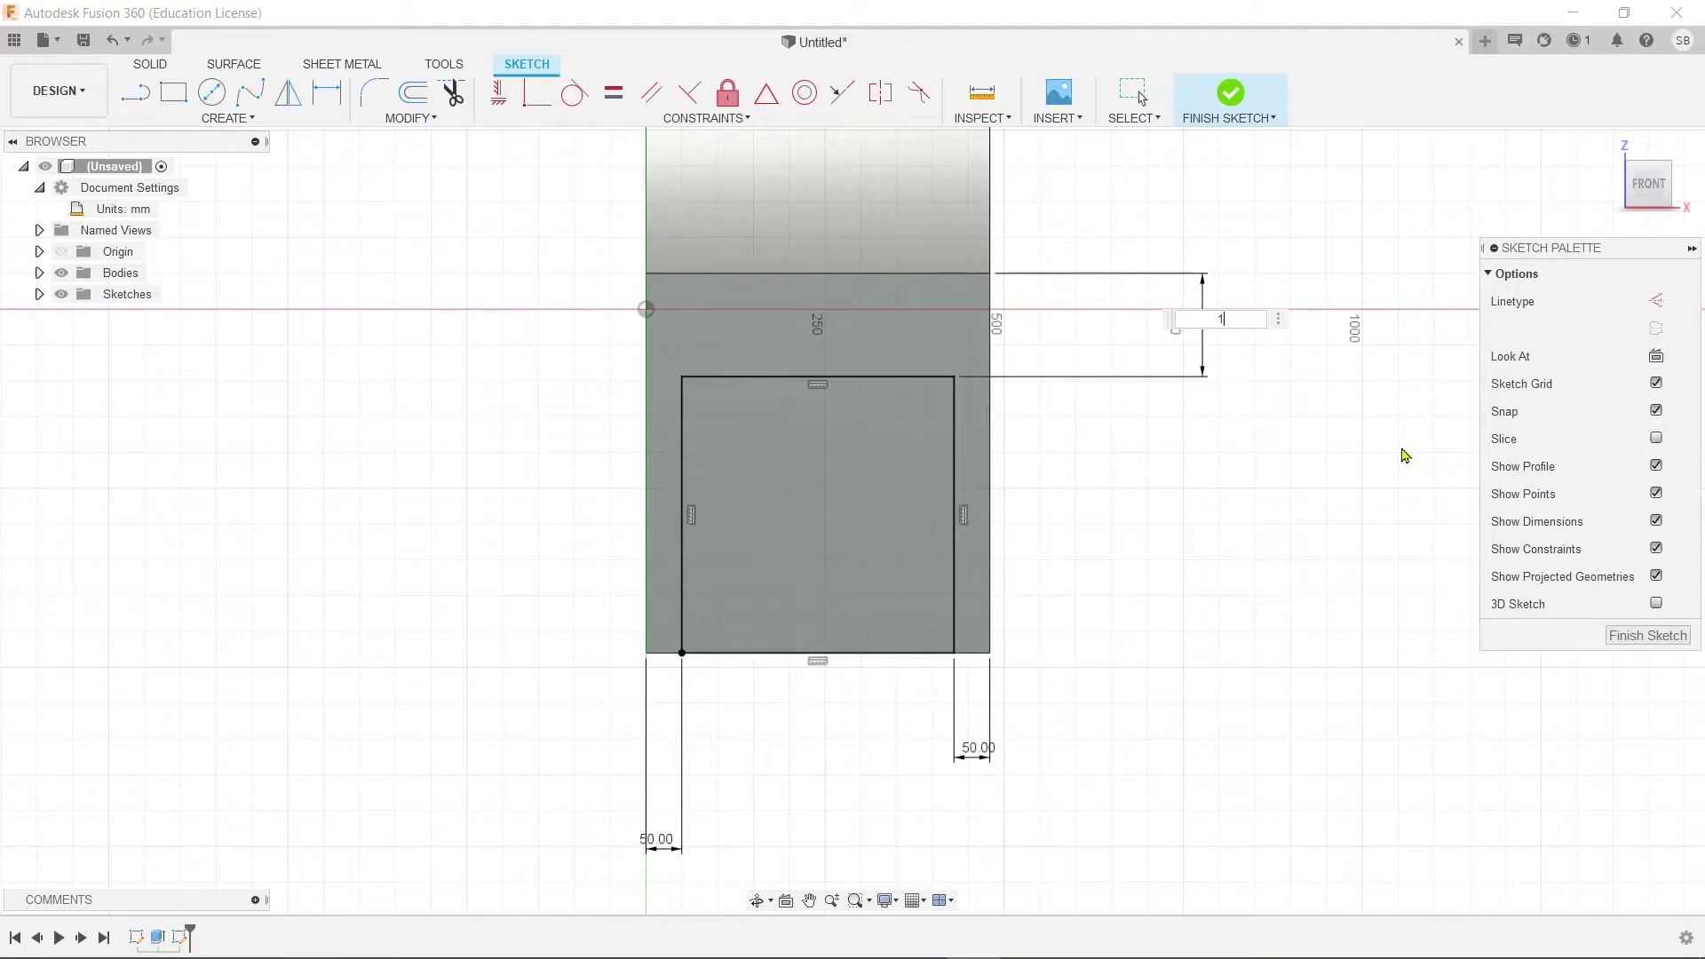
text(100)
key(Return)
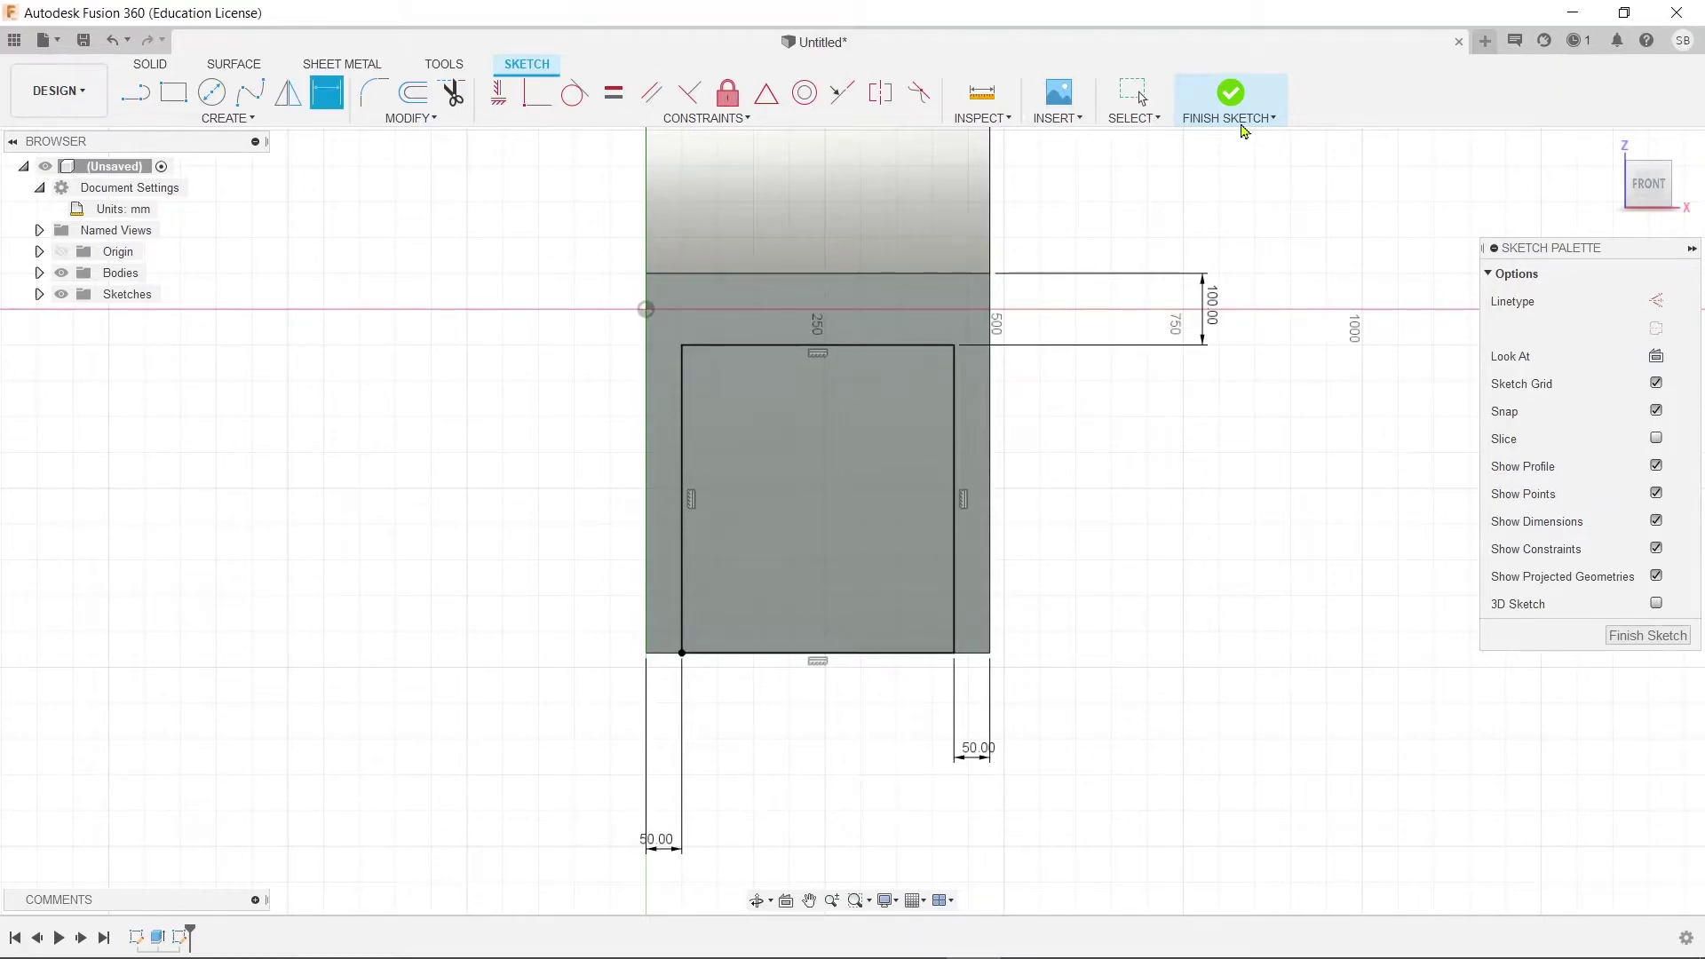
click(1230, 94)
Extrude the rectangle -850 mm as a cut, leaving four square legs.
click(173, 91)
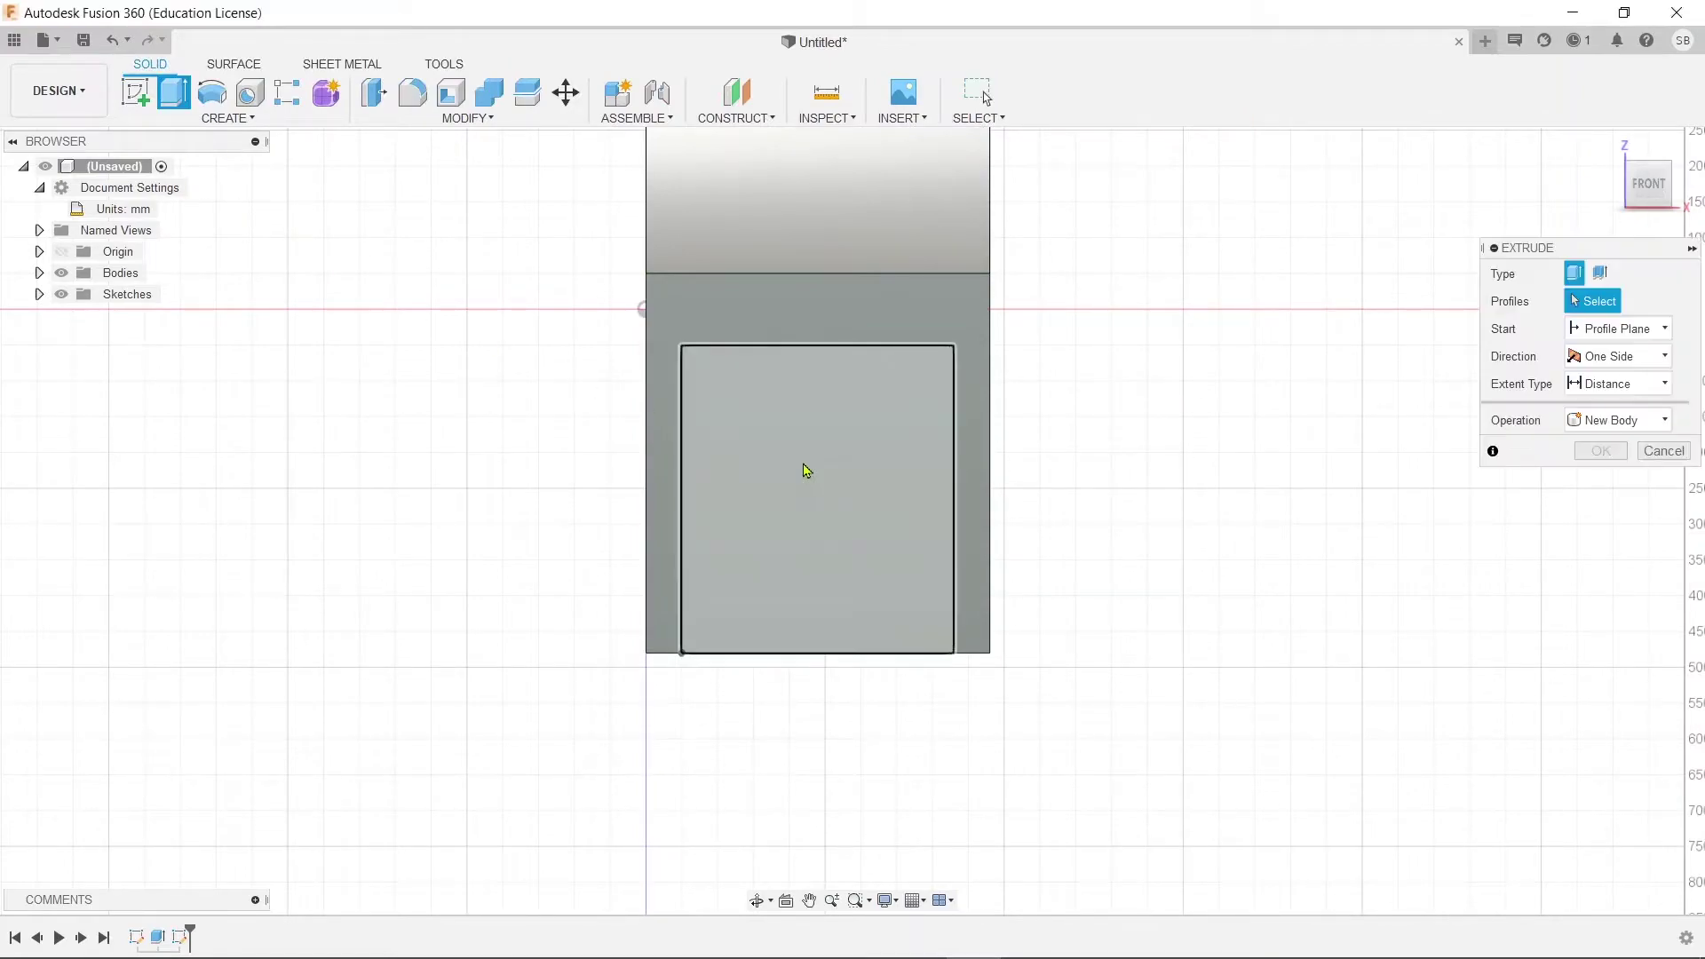
shift+middle_drag(1381, 600, 906, 495)
drag(799, 495, 1598, 539)
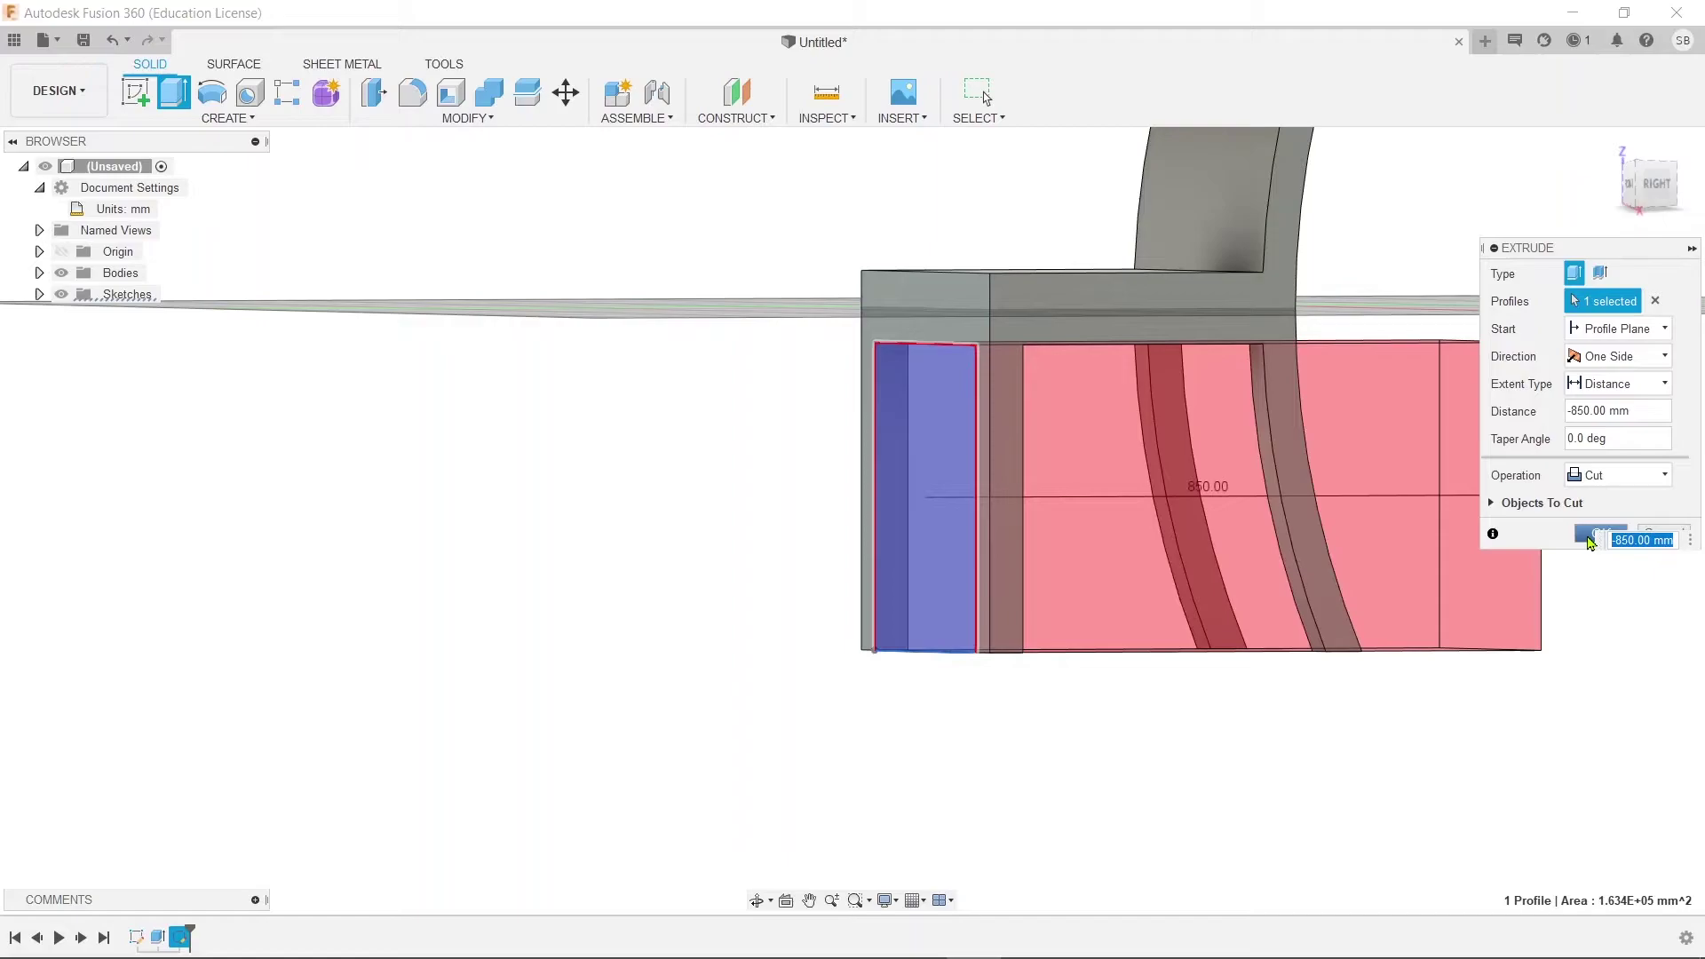
click(1590, 537)
Select the curved backrest face and view it from an elevated front-right angle.
shift+middle_drag(1409, 670, 1154, 571)
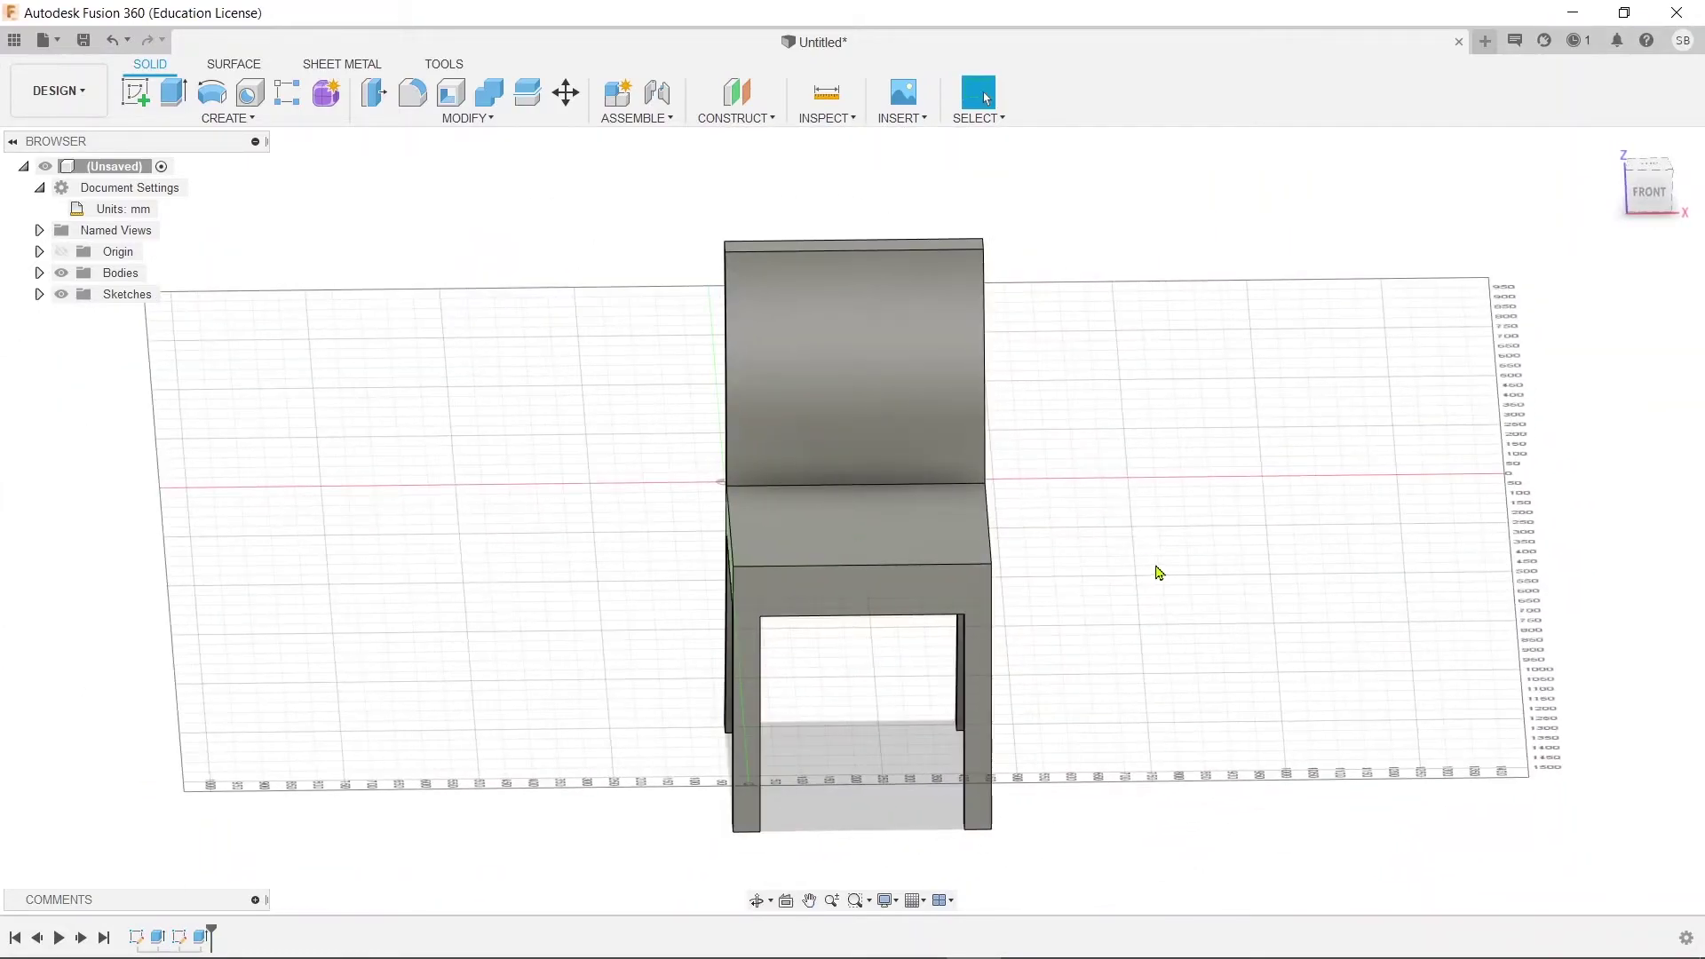
click(834, 381)
shift+middle_drag(1127, 480, 879, 364)
shift+middle_drag(1279, 453, 1363, 623)
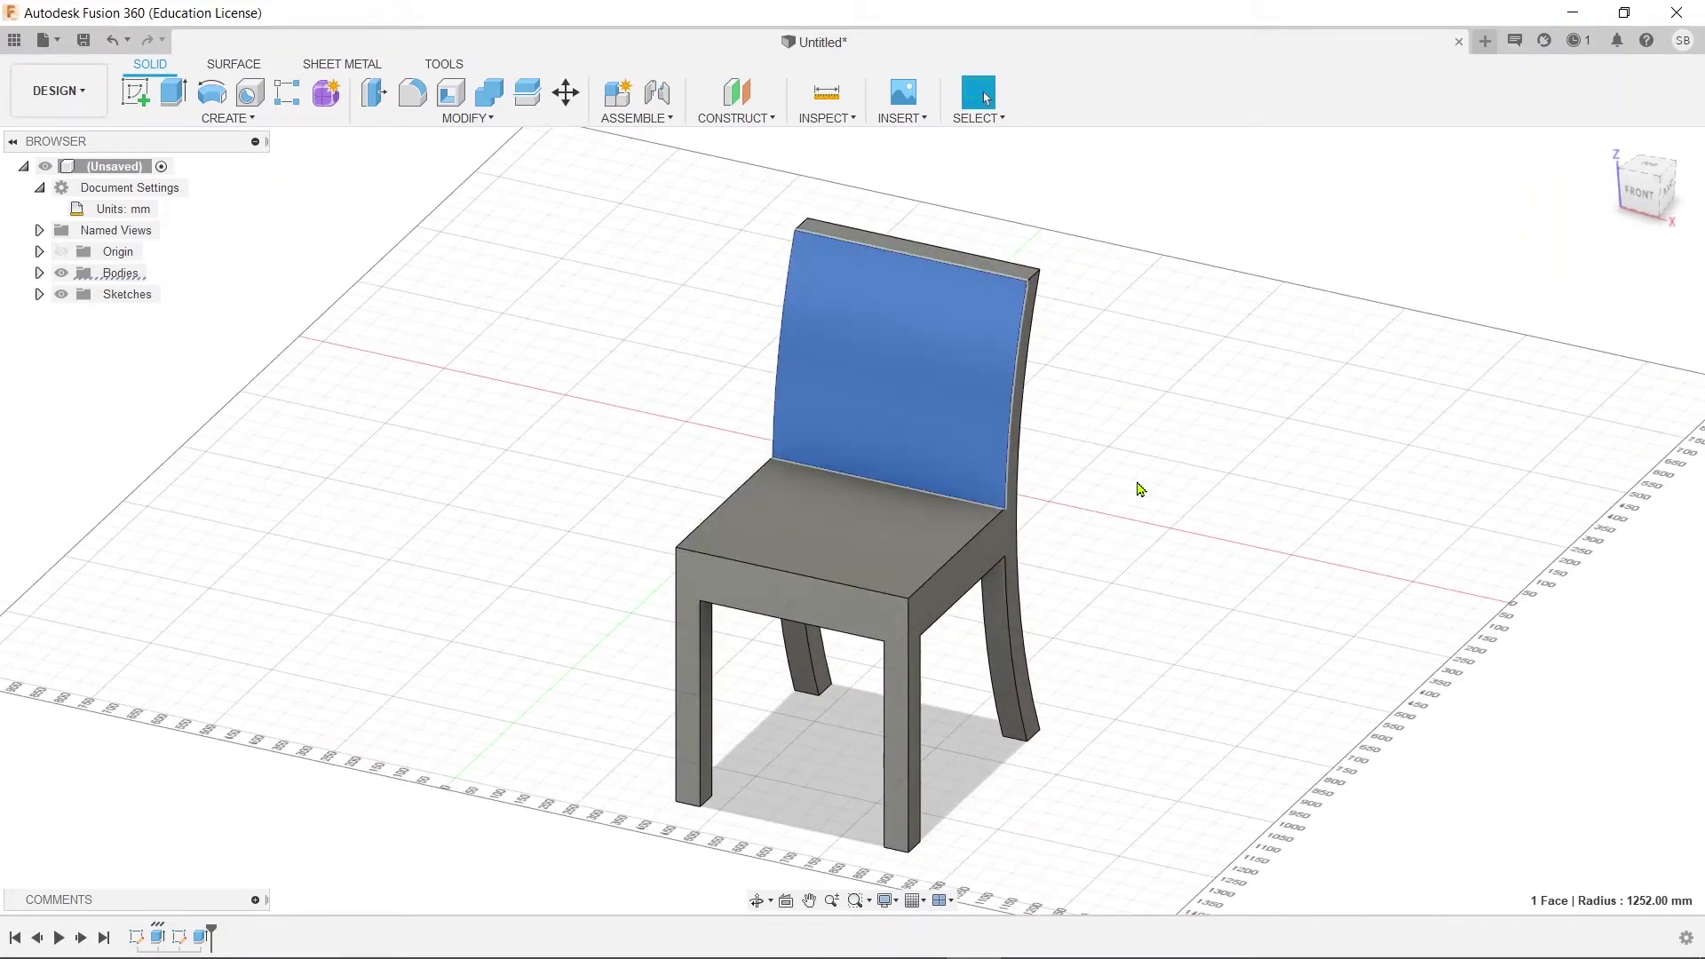
Create a tangent construction plane on the curved backrest face, angled at 10 deg.
click(746, 119)
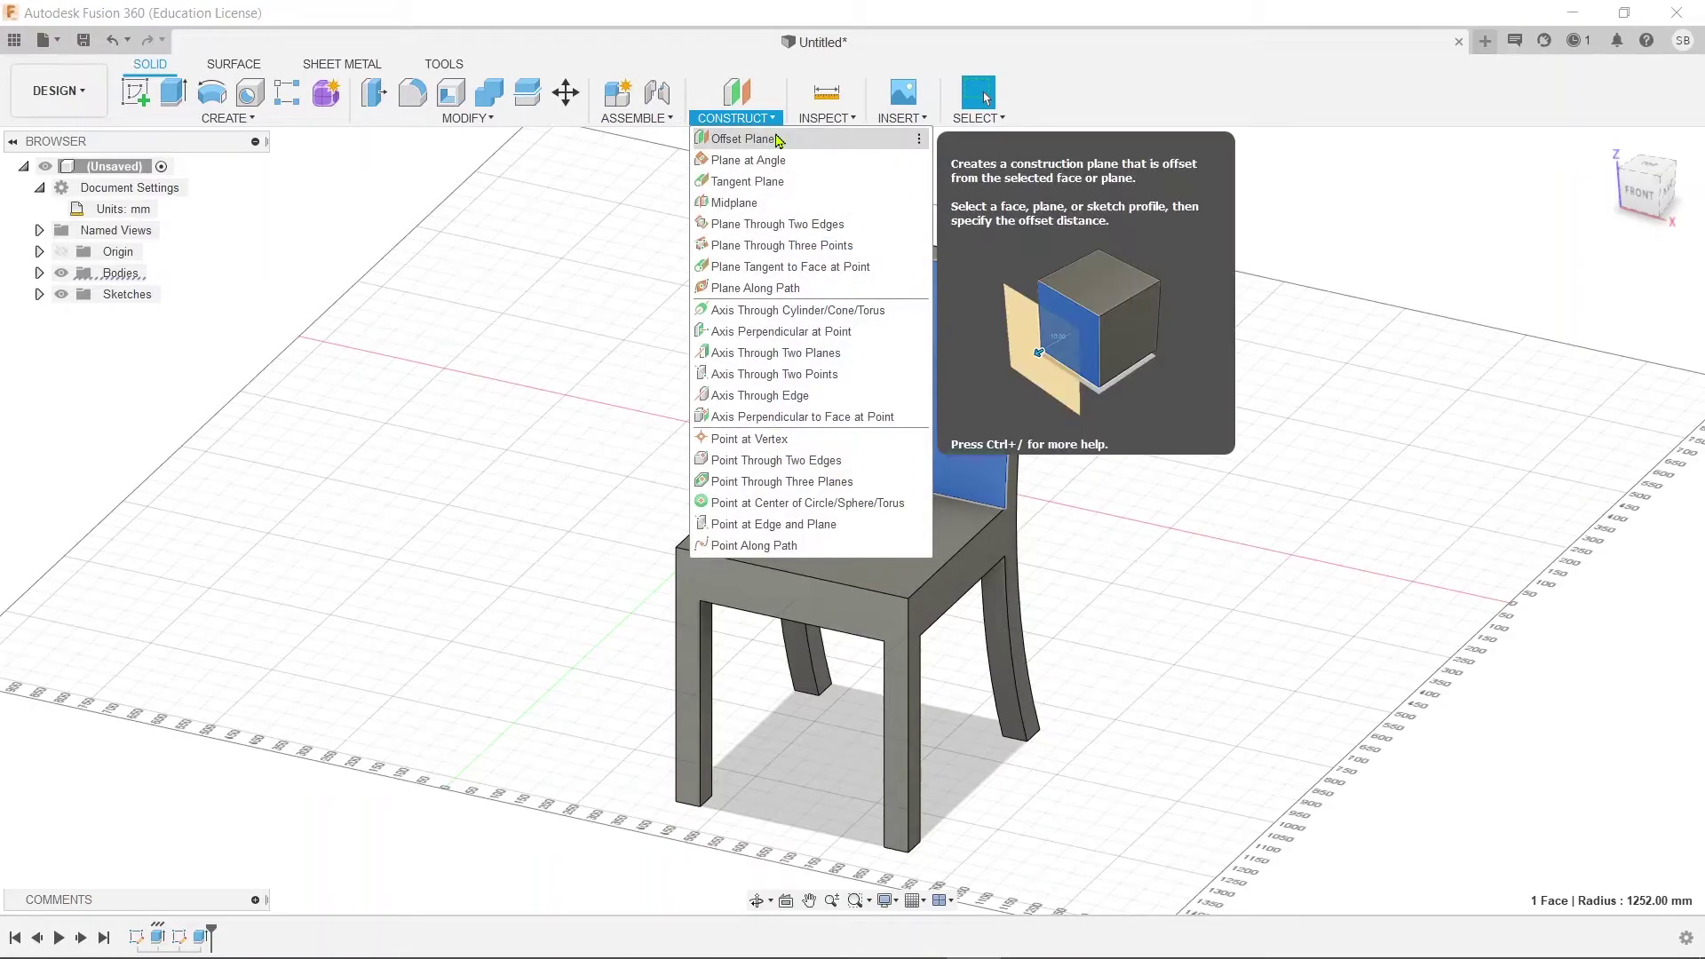
click(808, 187)
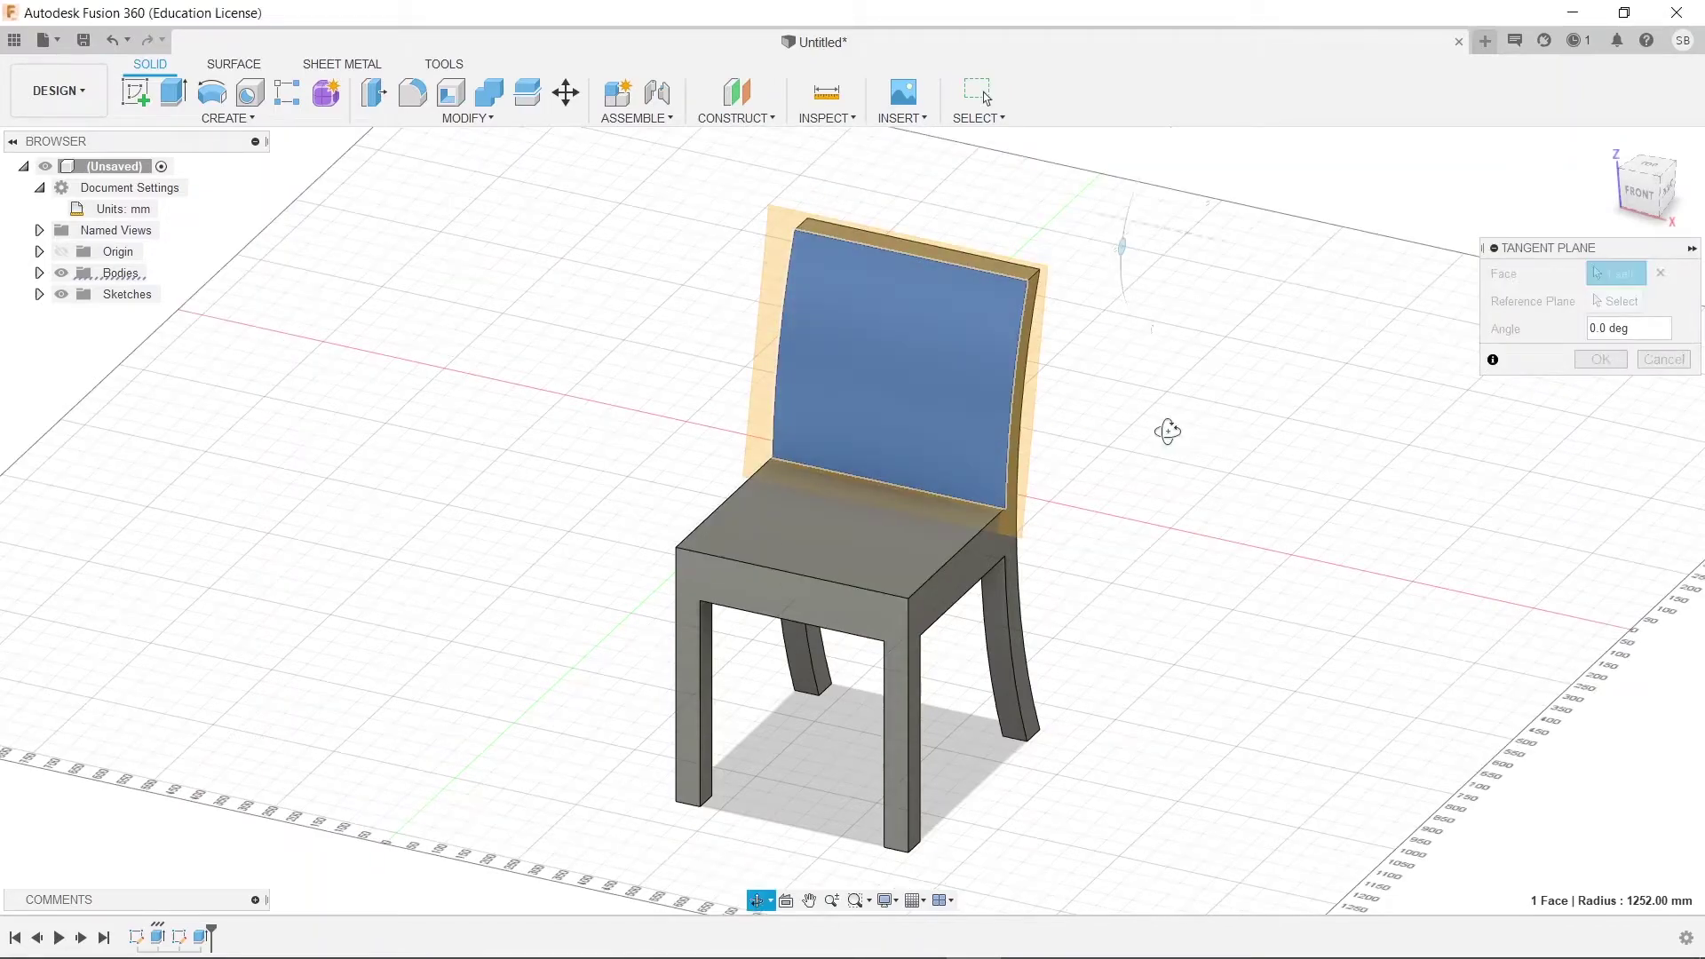
shift+middle_drag(1134, 426, 1404, 499)
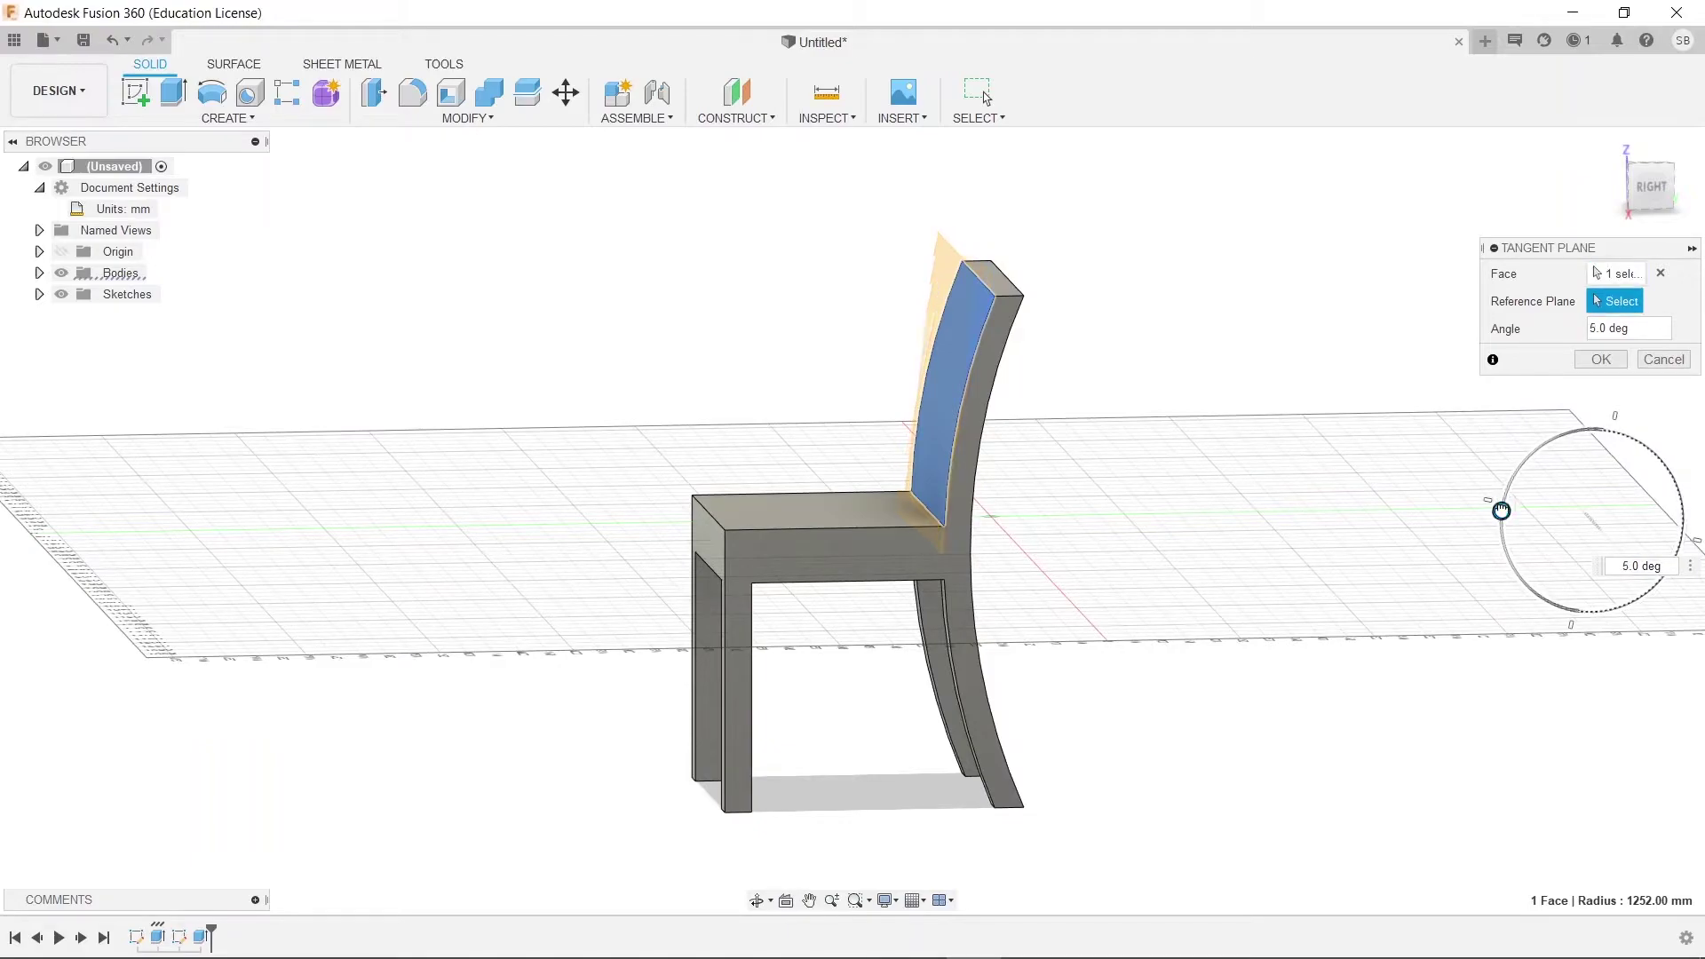
drag(1501, 503, 1504, 508)
shift+middle_drag(1503, 508, 1149, 473)
click(1599, 359)
key(F6)
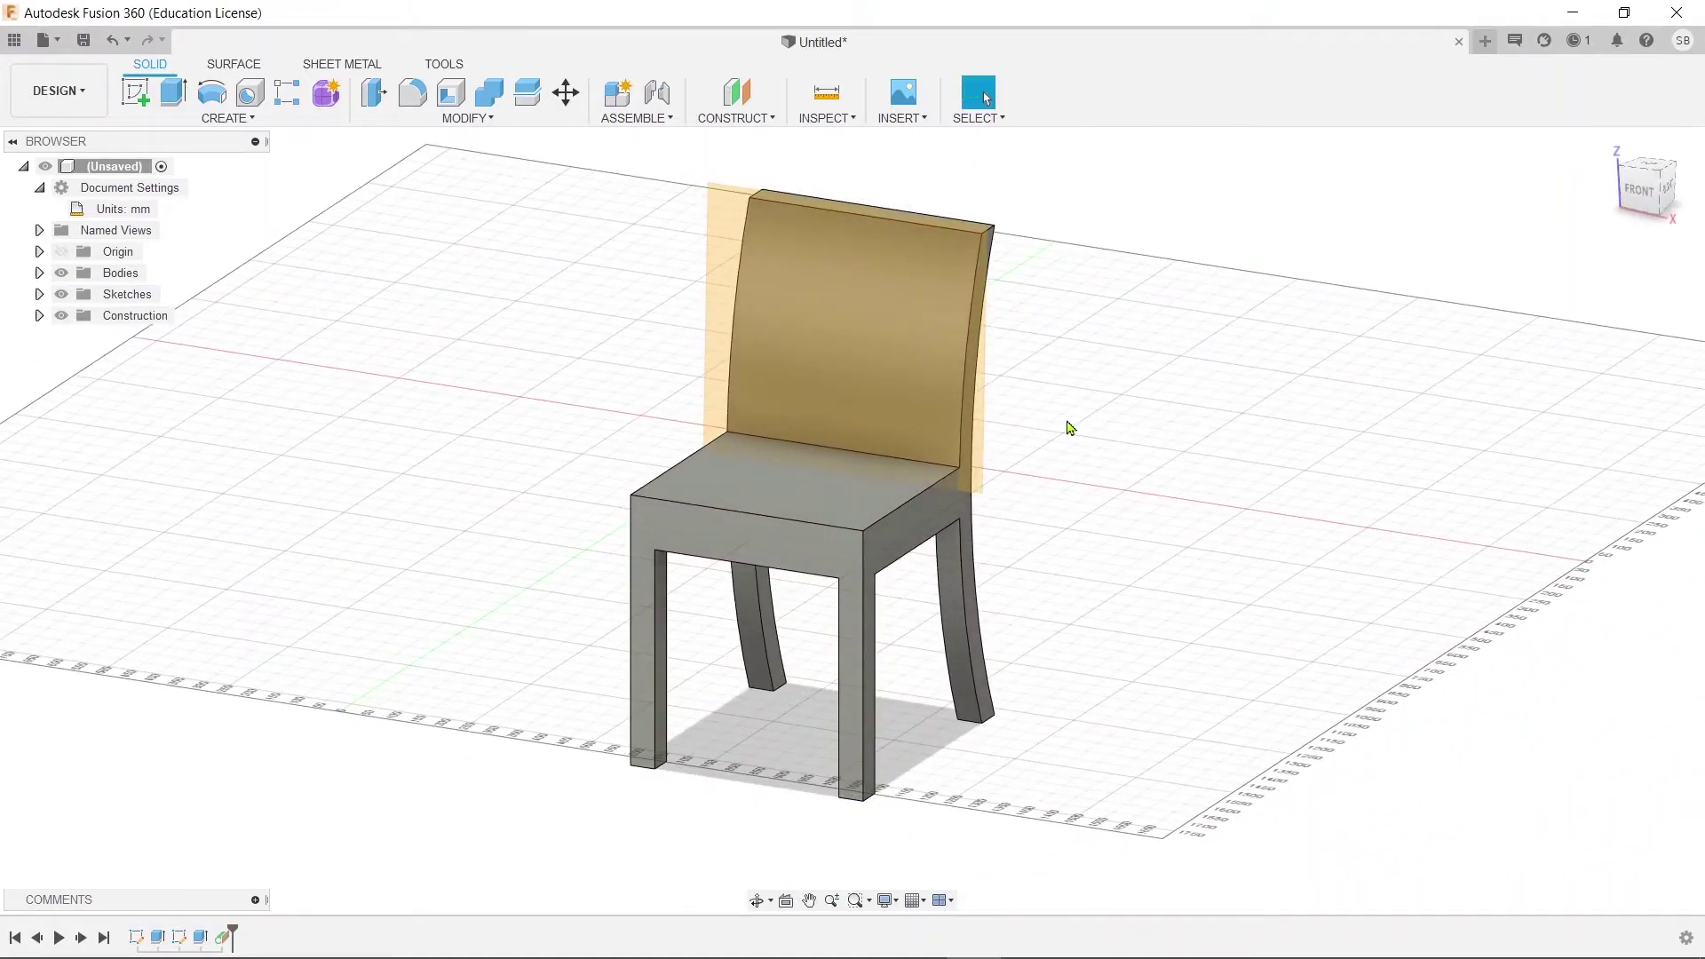
Start a new sketch on the tangent plane.
click(157, 95)
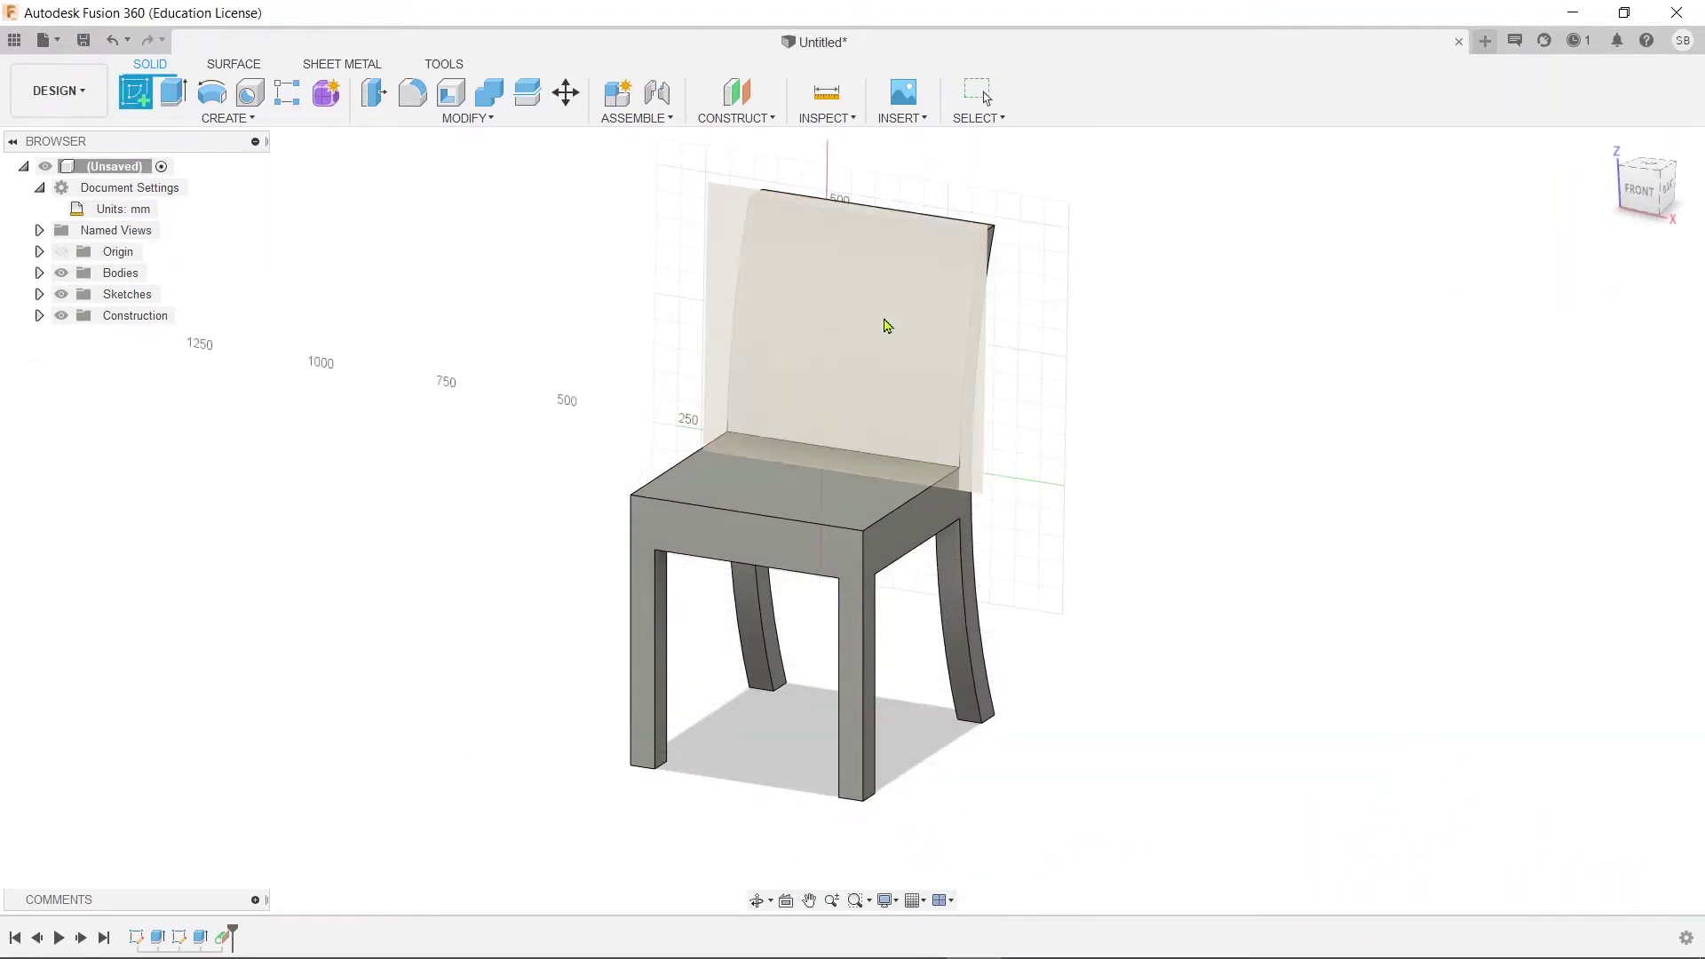
click(885, 315)
key(r)
scroll(796, 657, up, 4)
key(Escape)
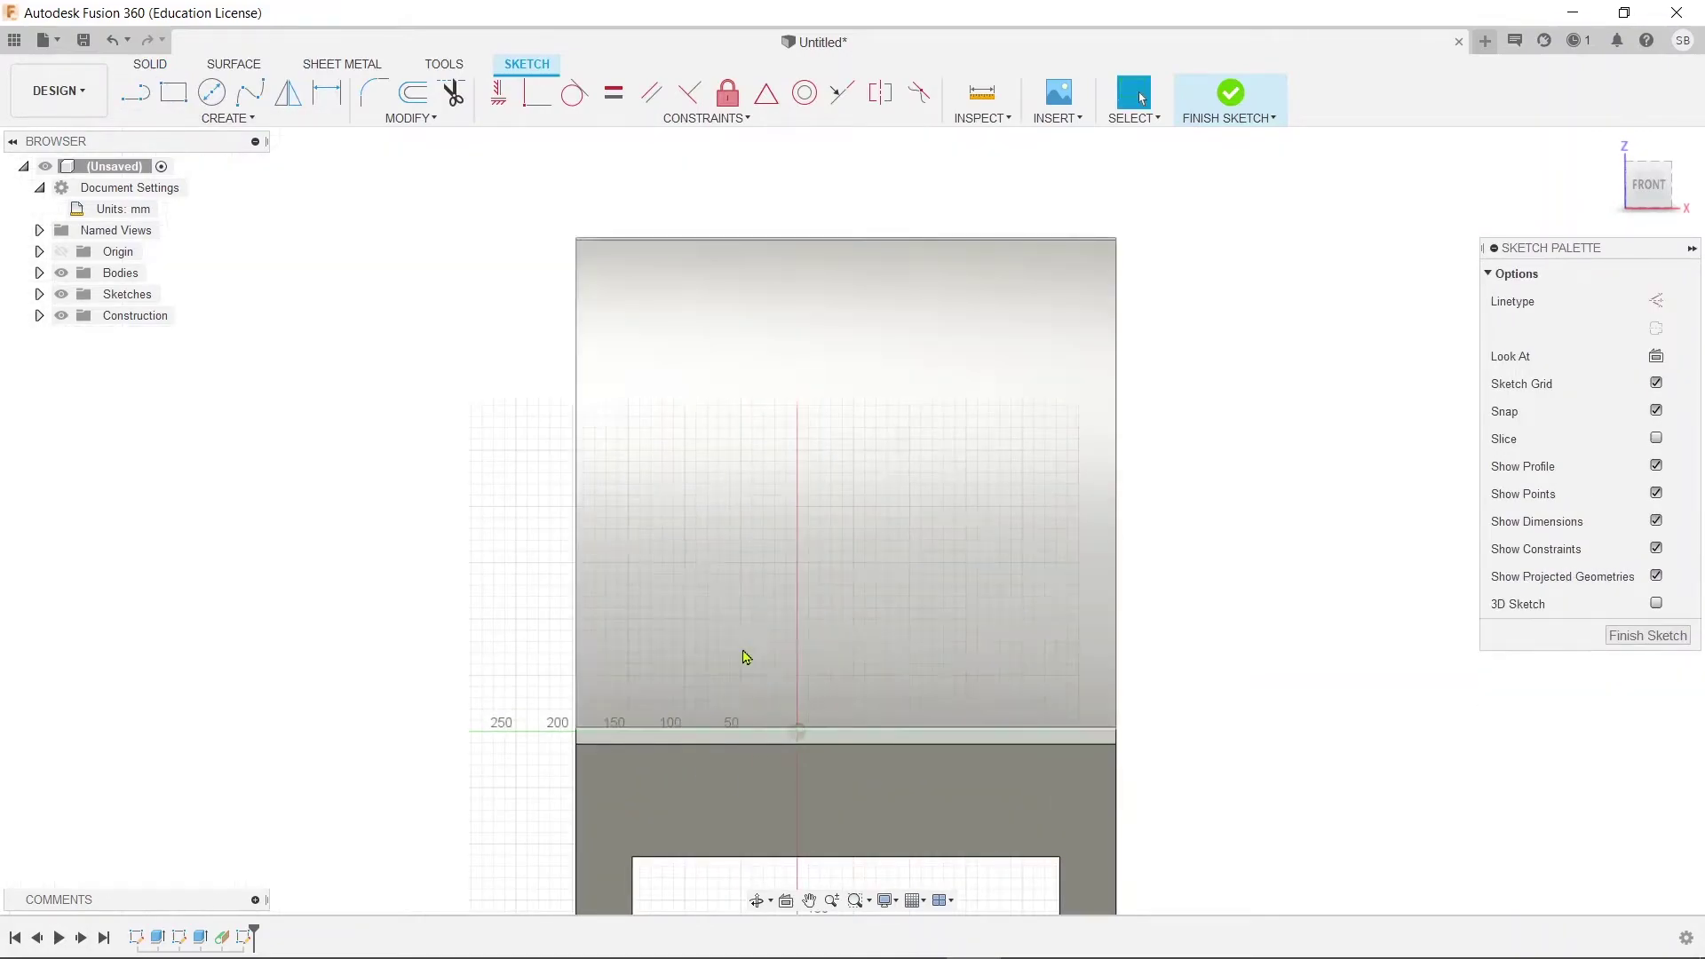
shift+middle_drag(753, 733, 1210, 701)
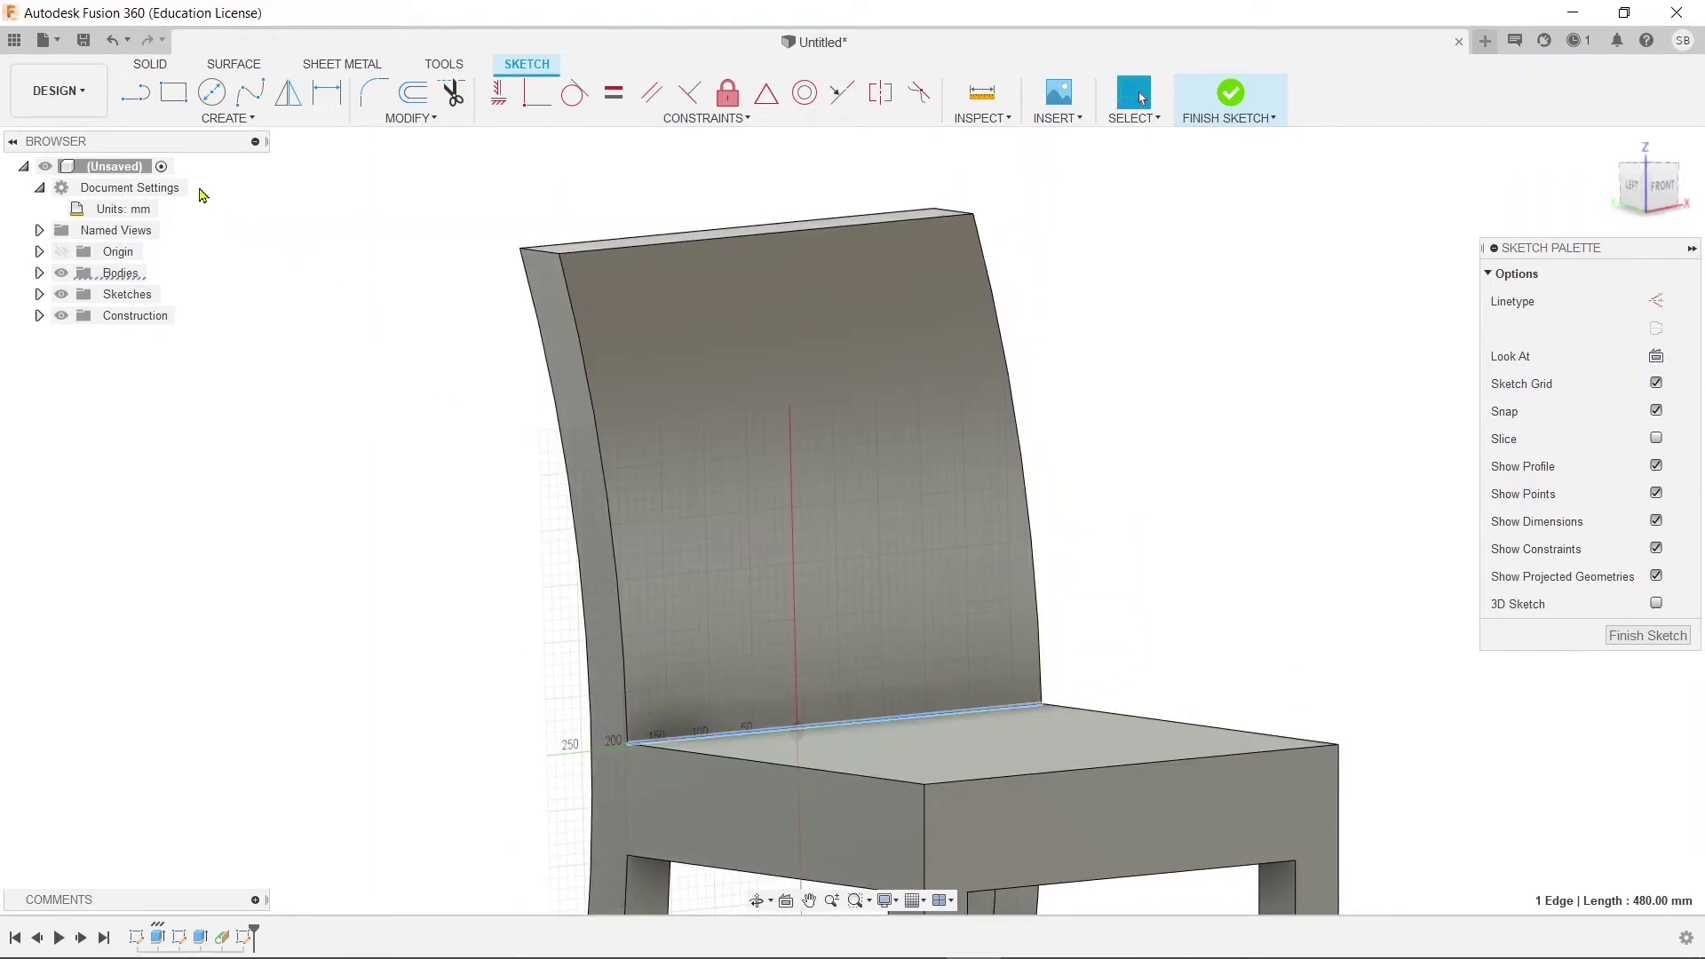
Project the backrest face outline into the sketch and convert those lines to construction geometry.
click(217, 118)
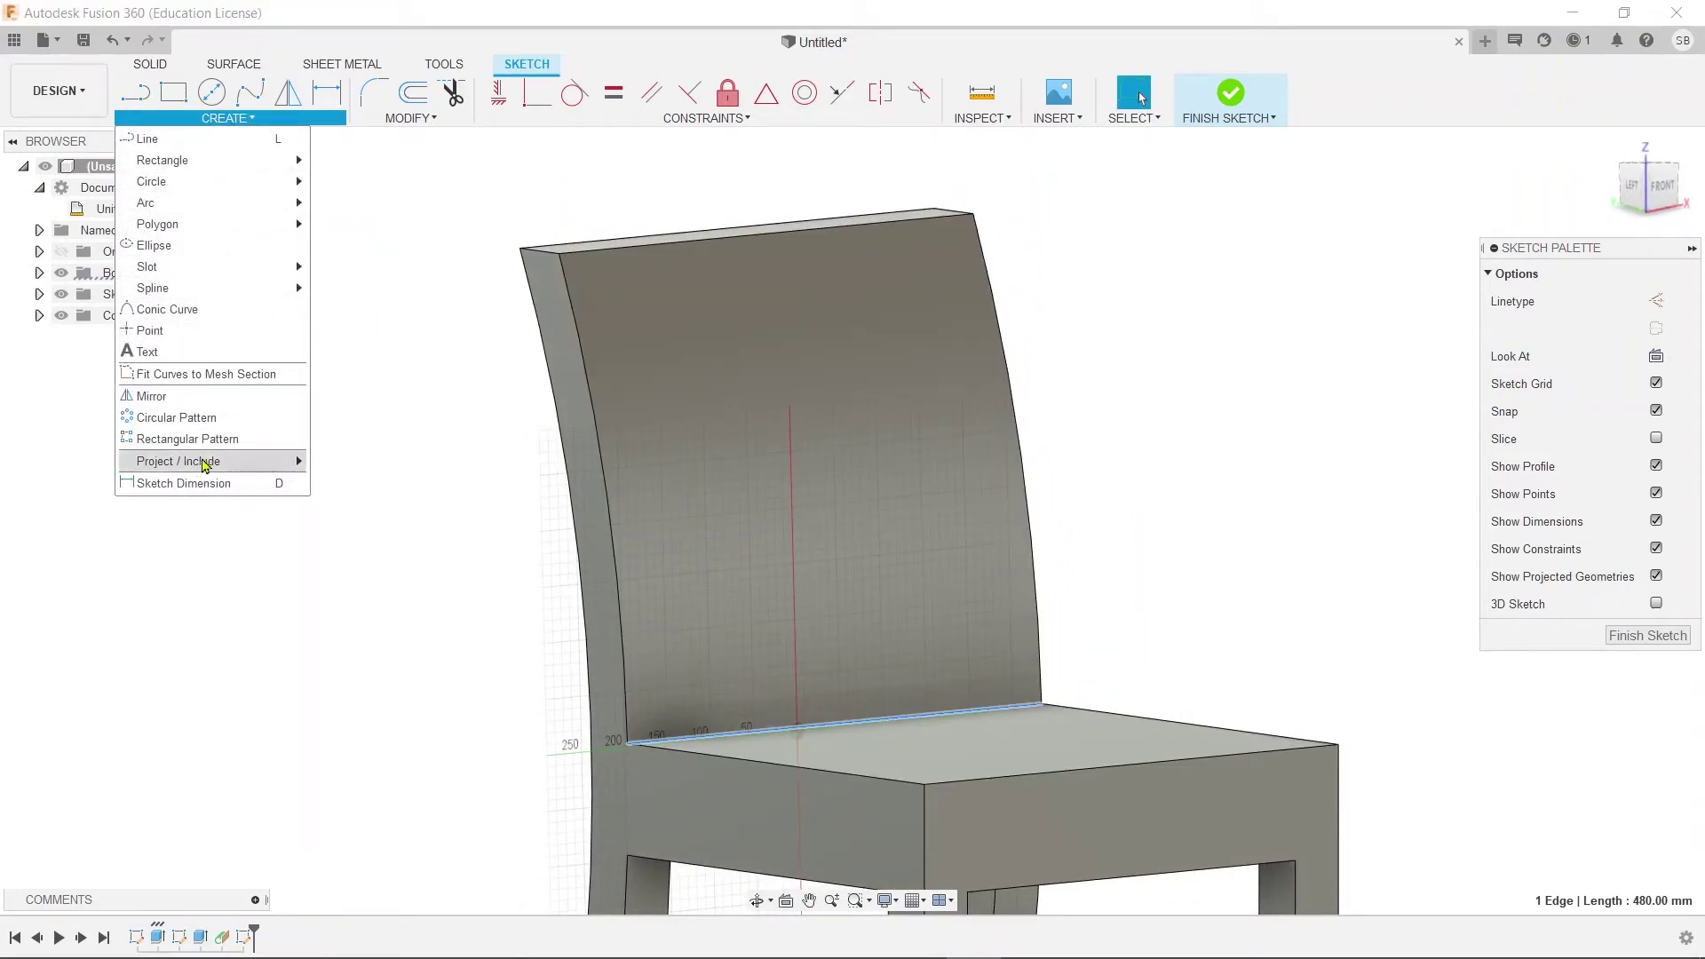
mouse_move(267, 461)
click(347, 459)
click(728, 676)
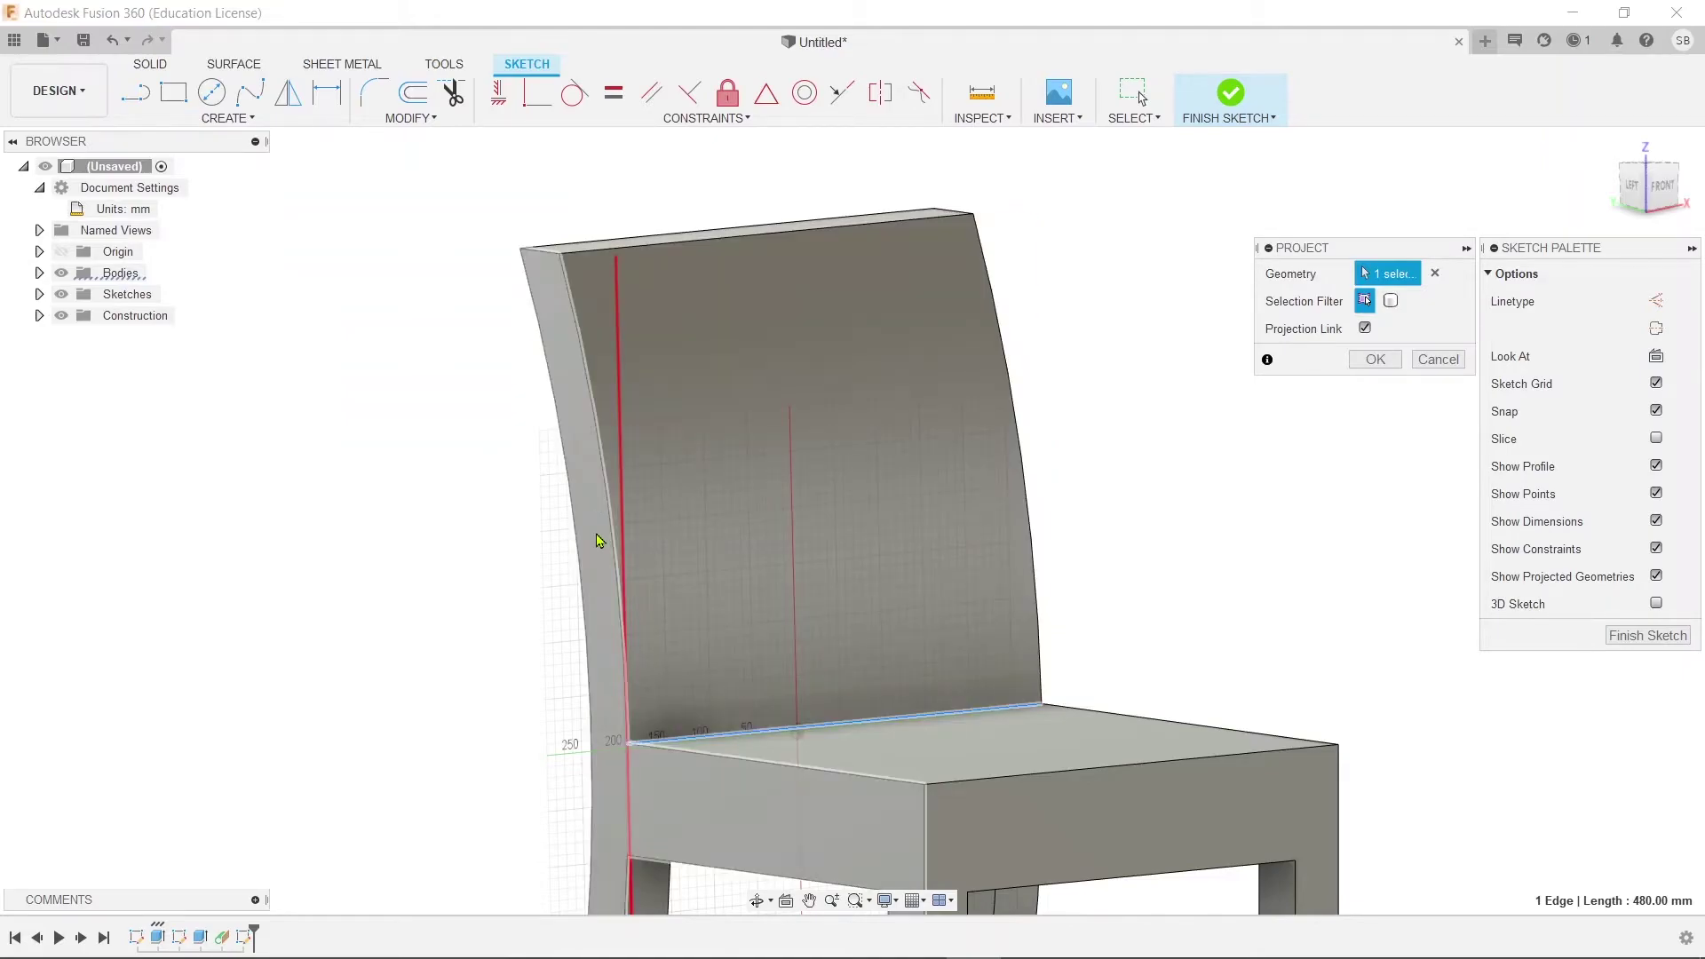
click(603, 371)
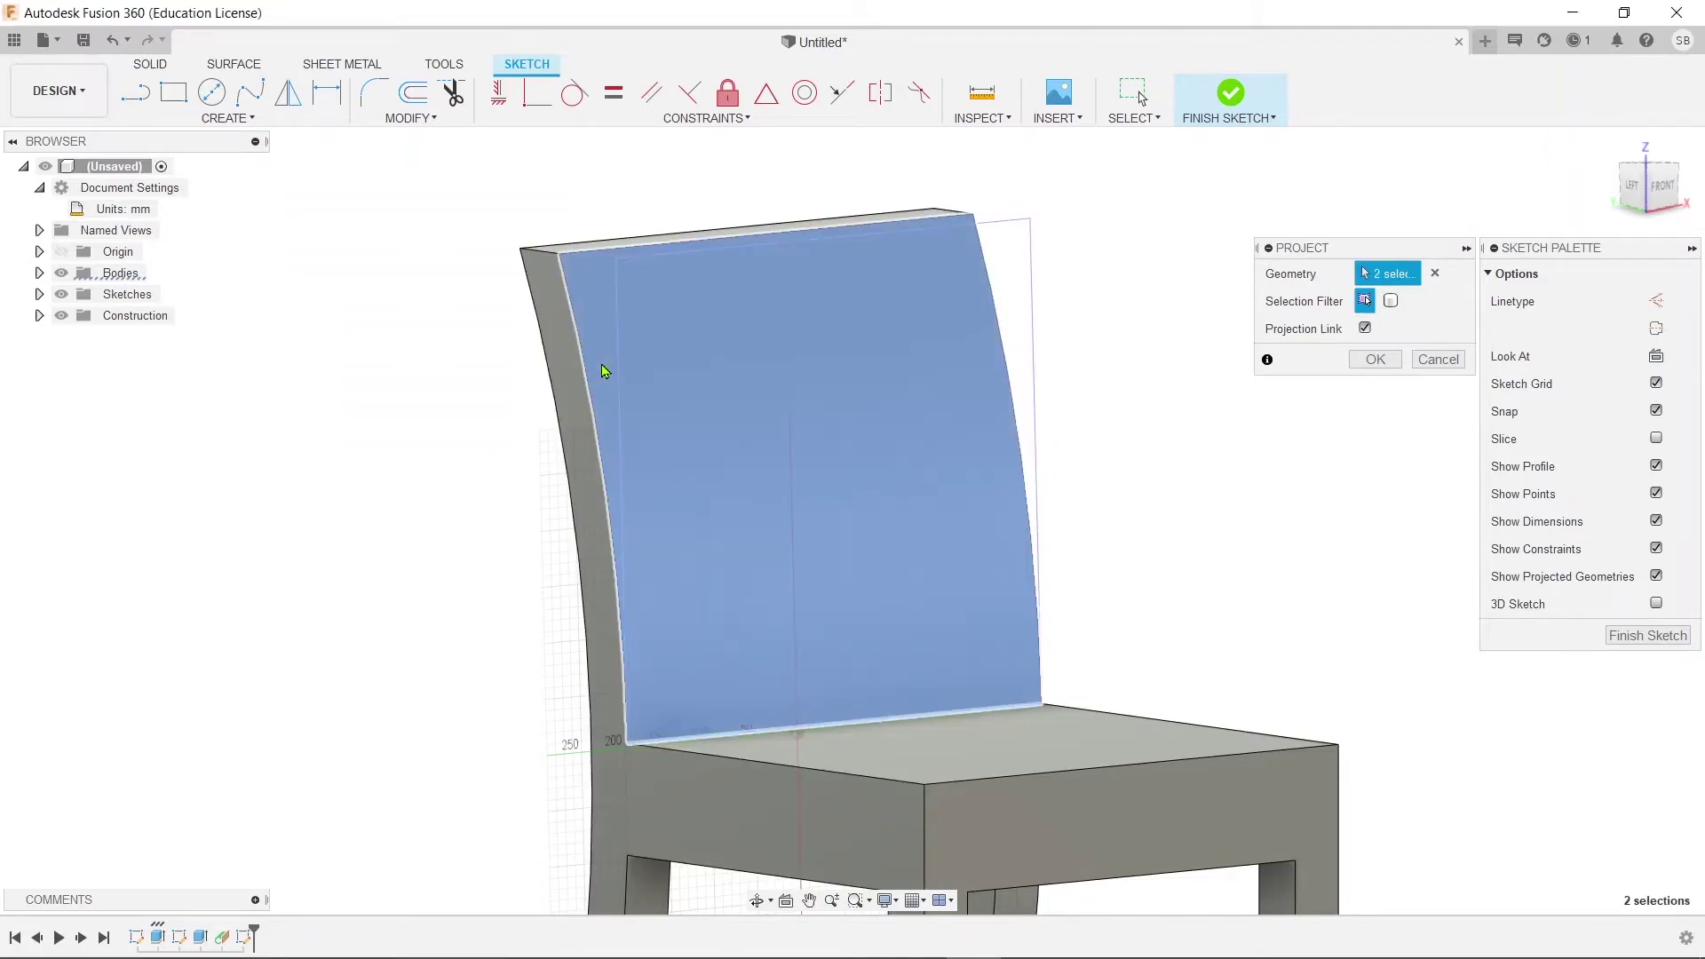
click(1372, 360)
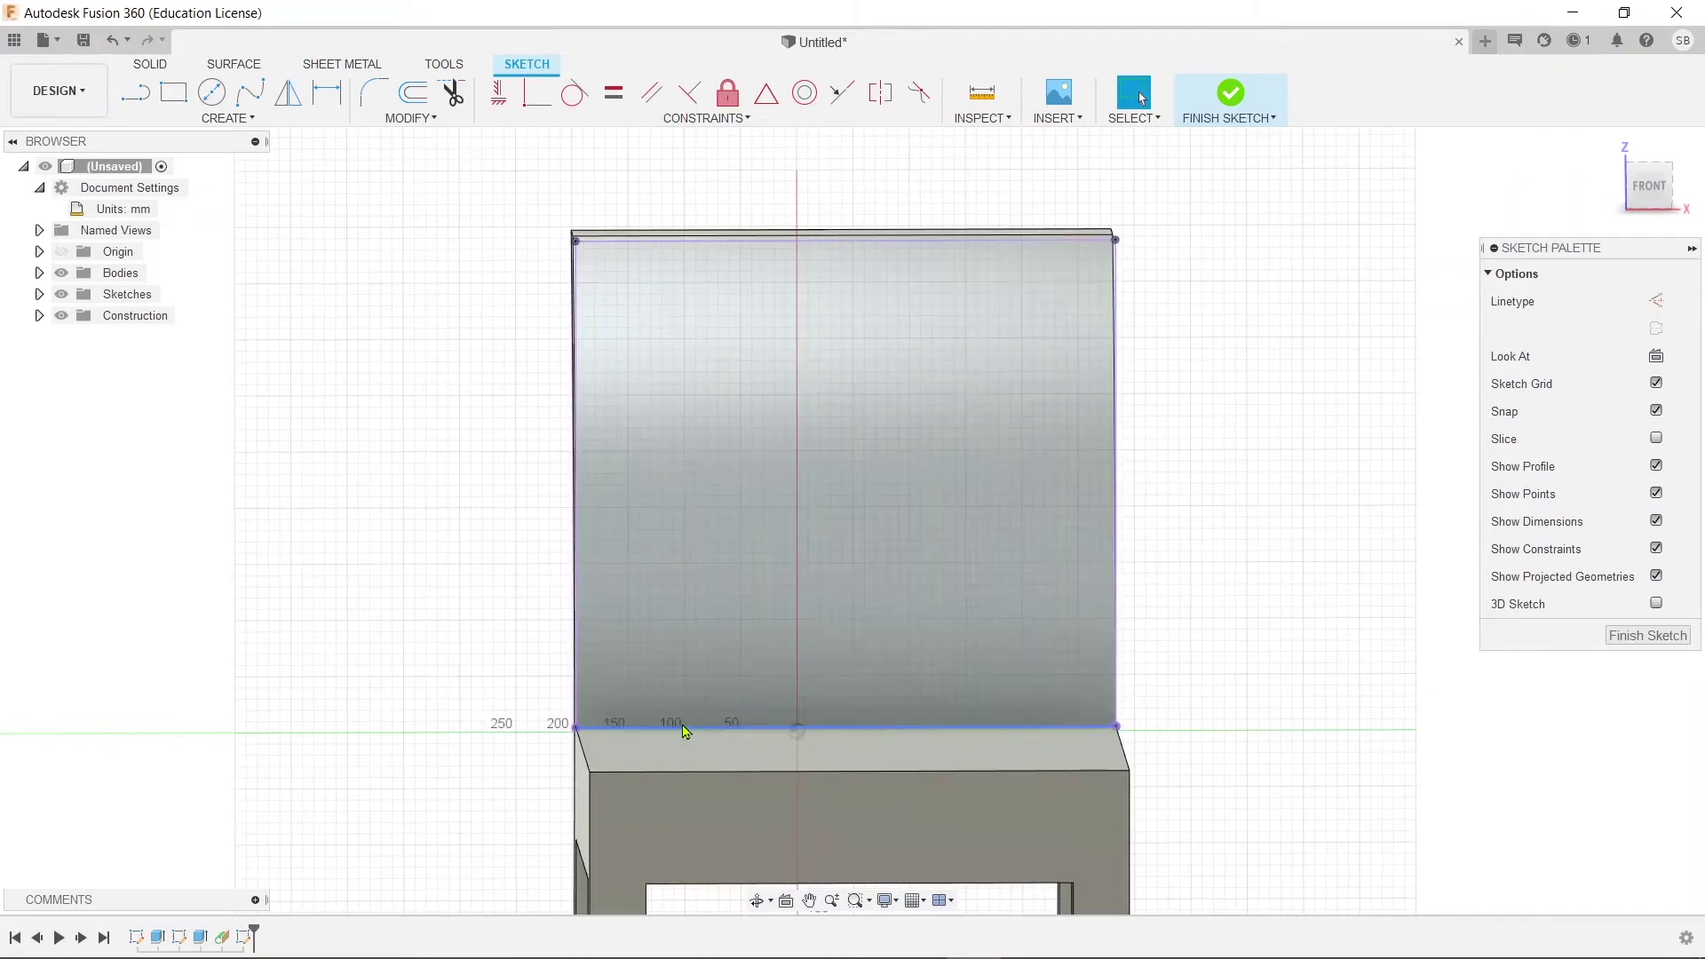
mouse_move(408, 200)
mouse_down()
mouse_move(738, 355)
mouse_move(1474, 807)
mouse_up()
key(x)
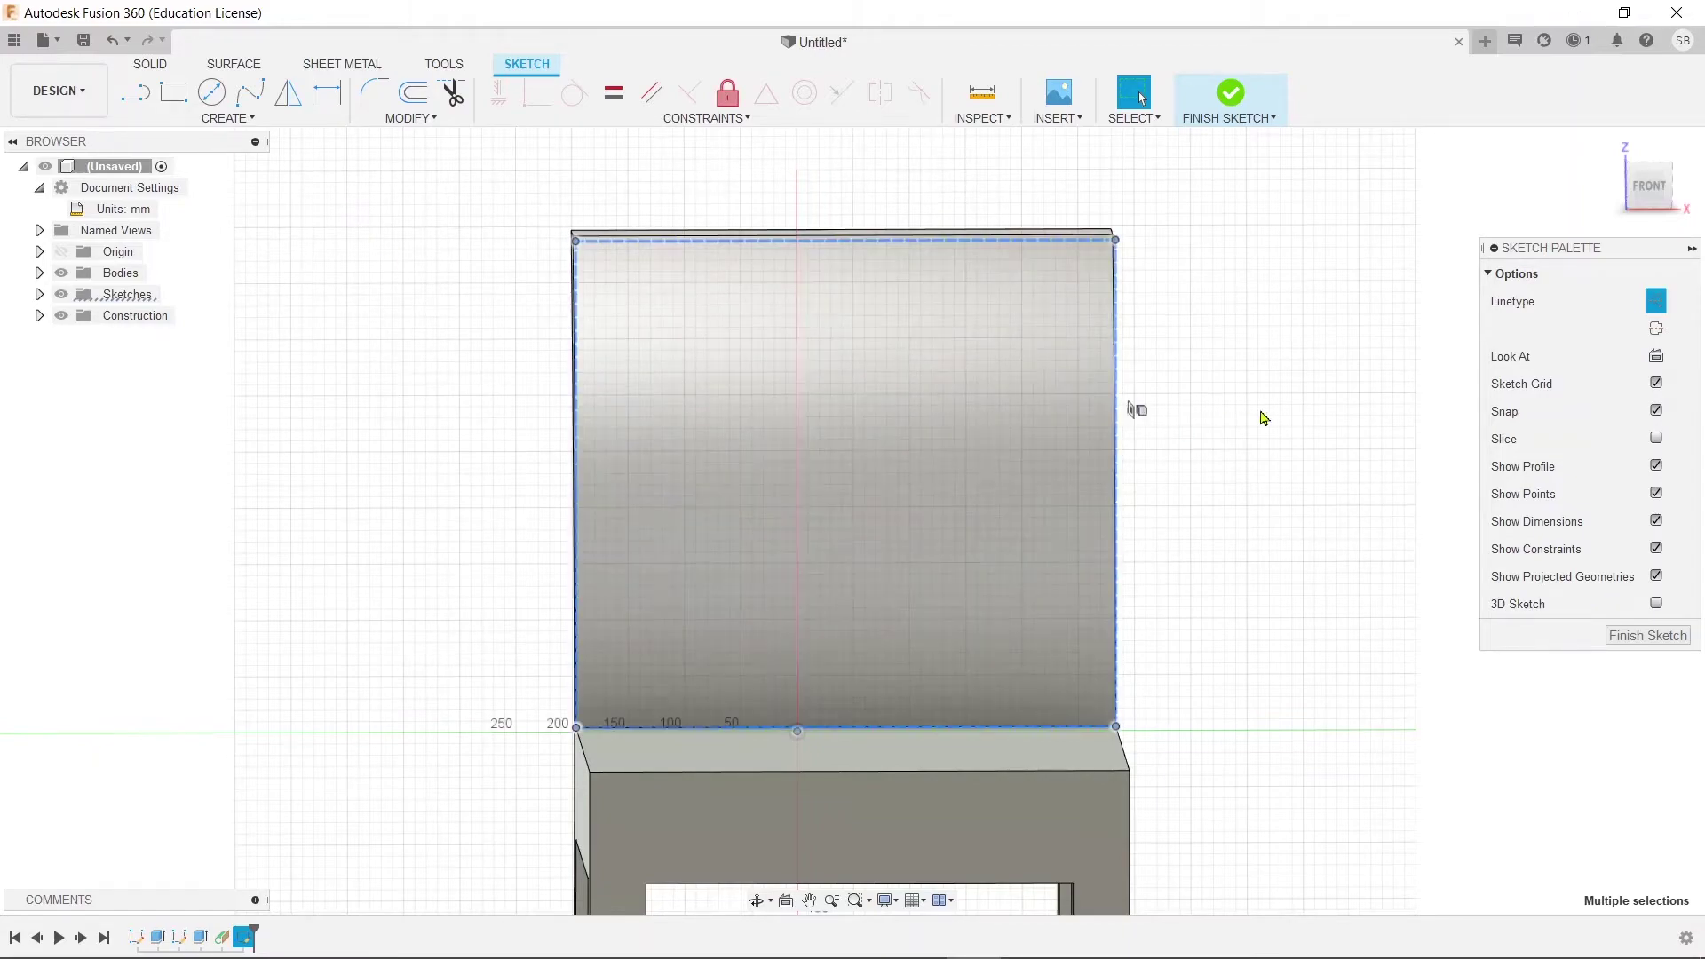
Draw a vertical centre line up the middle of the backrest.
click(173, 92)
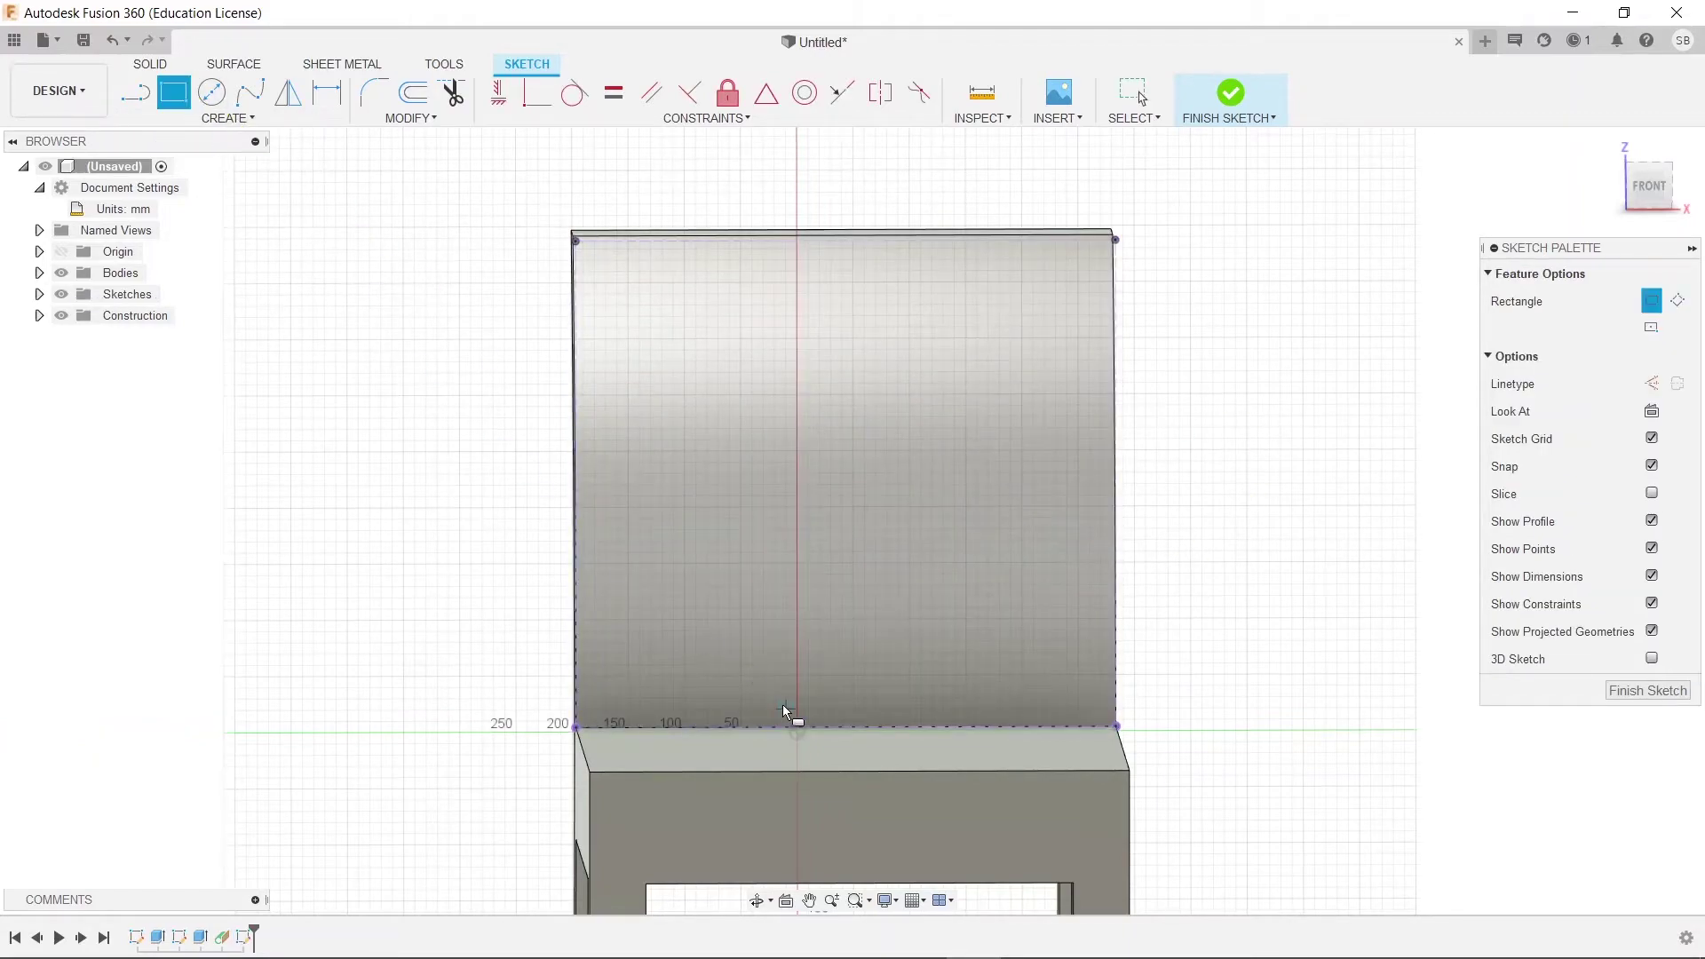
key(l)
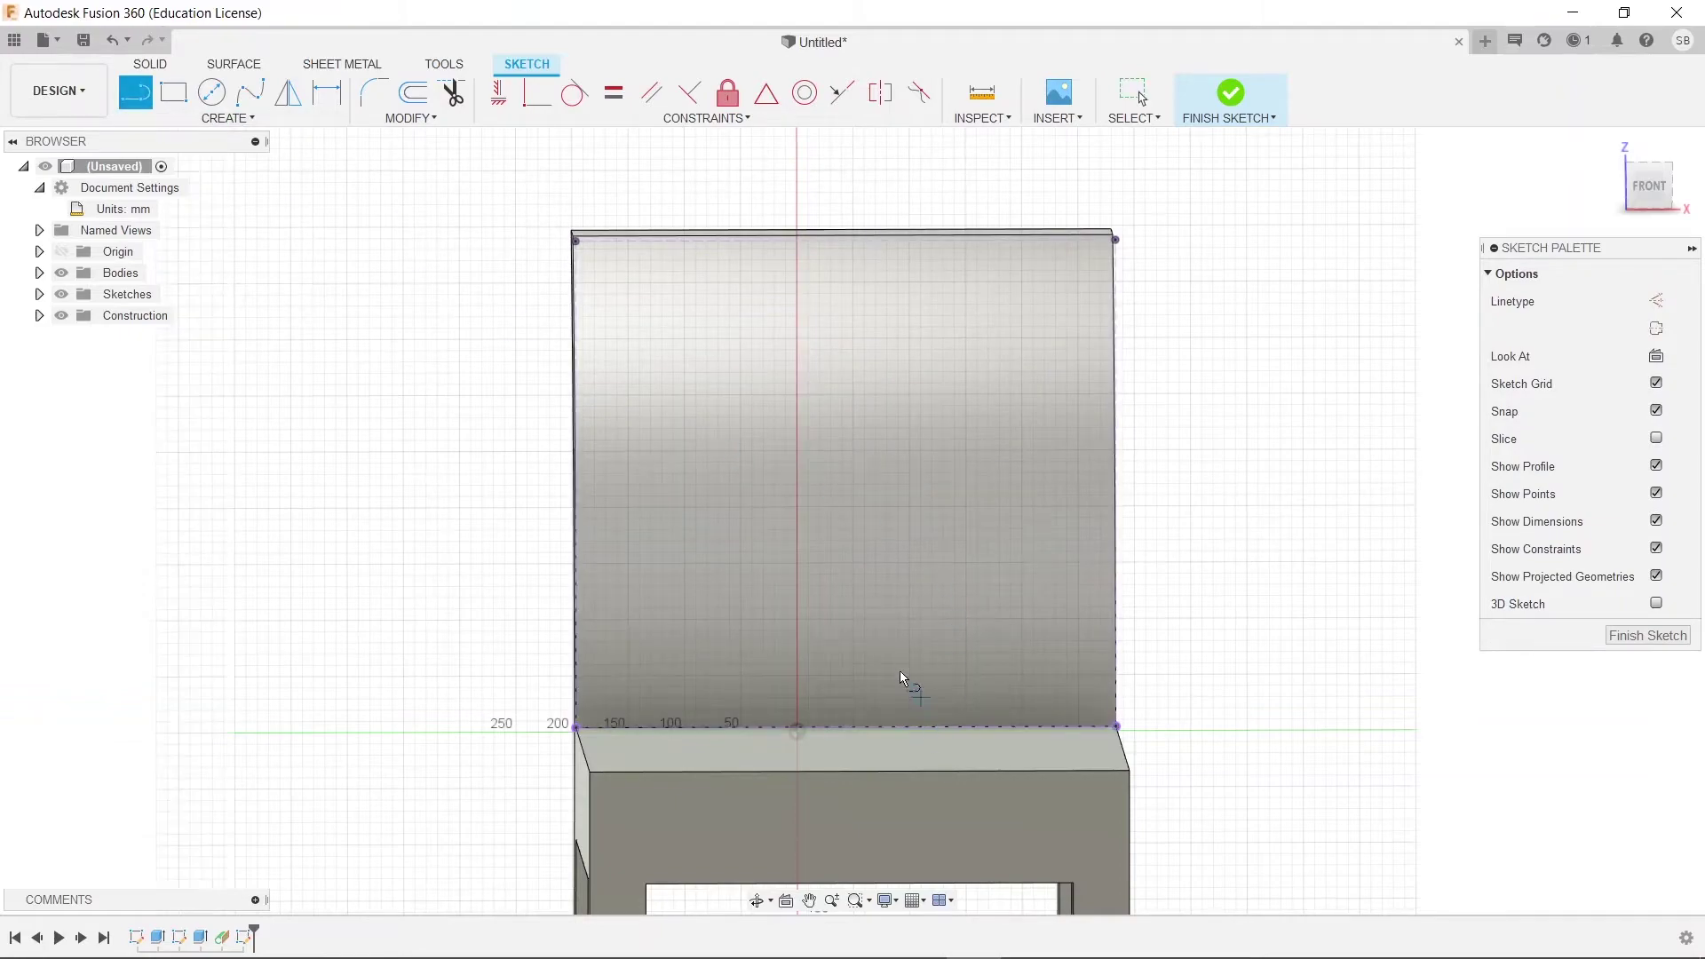
click(849, 727)
click(848, 382)
key(Escape)
middle_drag(1093, 656, 1048, 615)
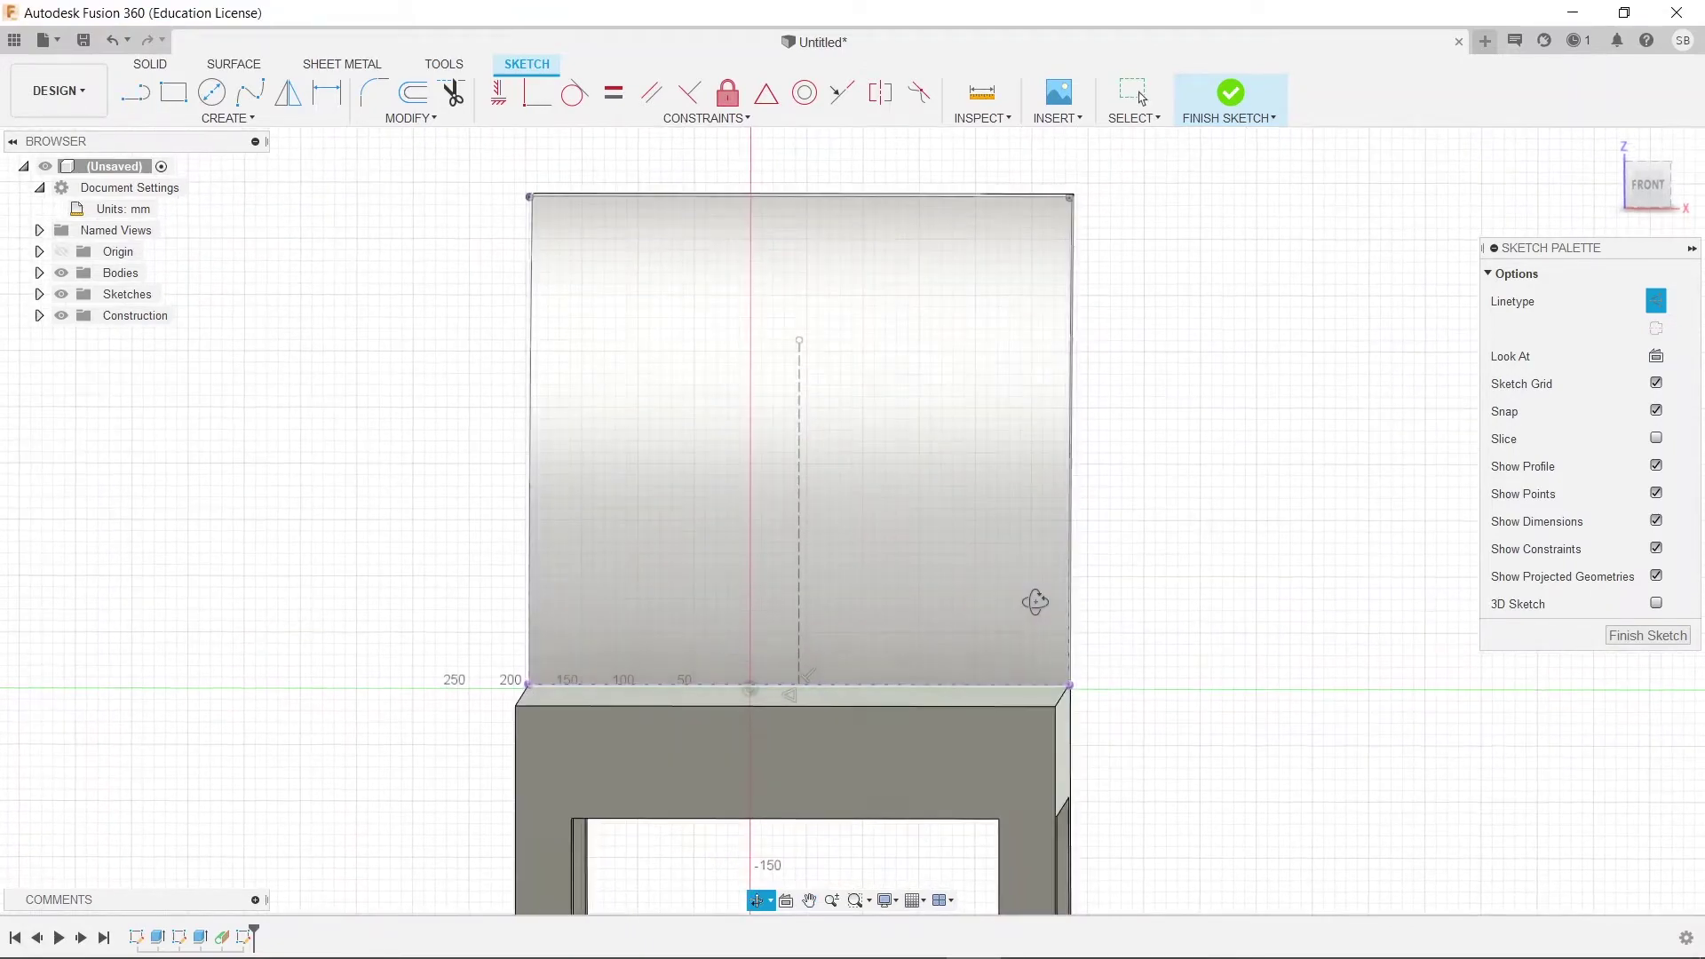
Draw a tall slot rectangle on the left half of the backrest.
key(r)
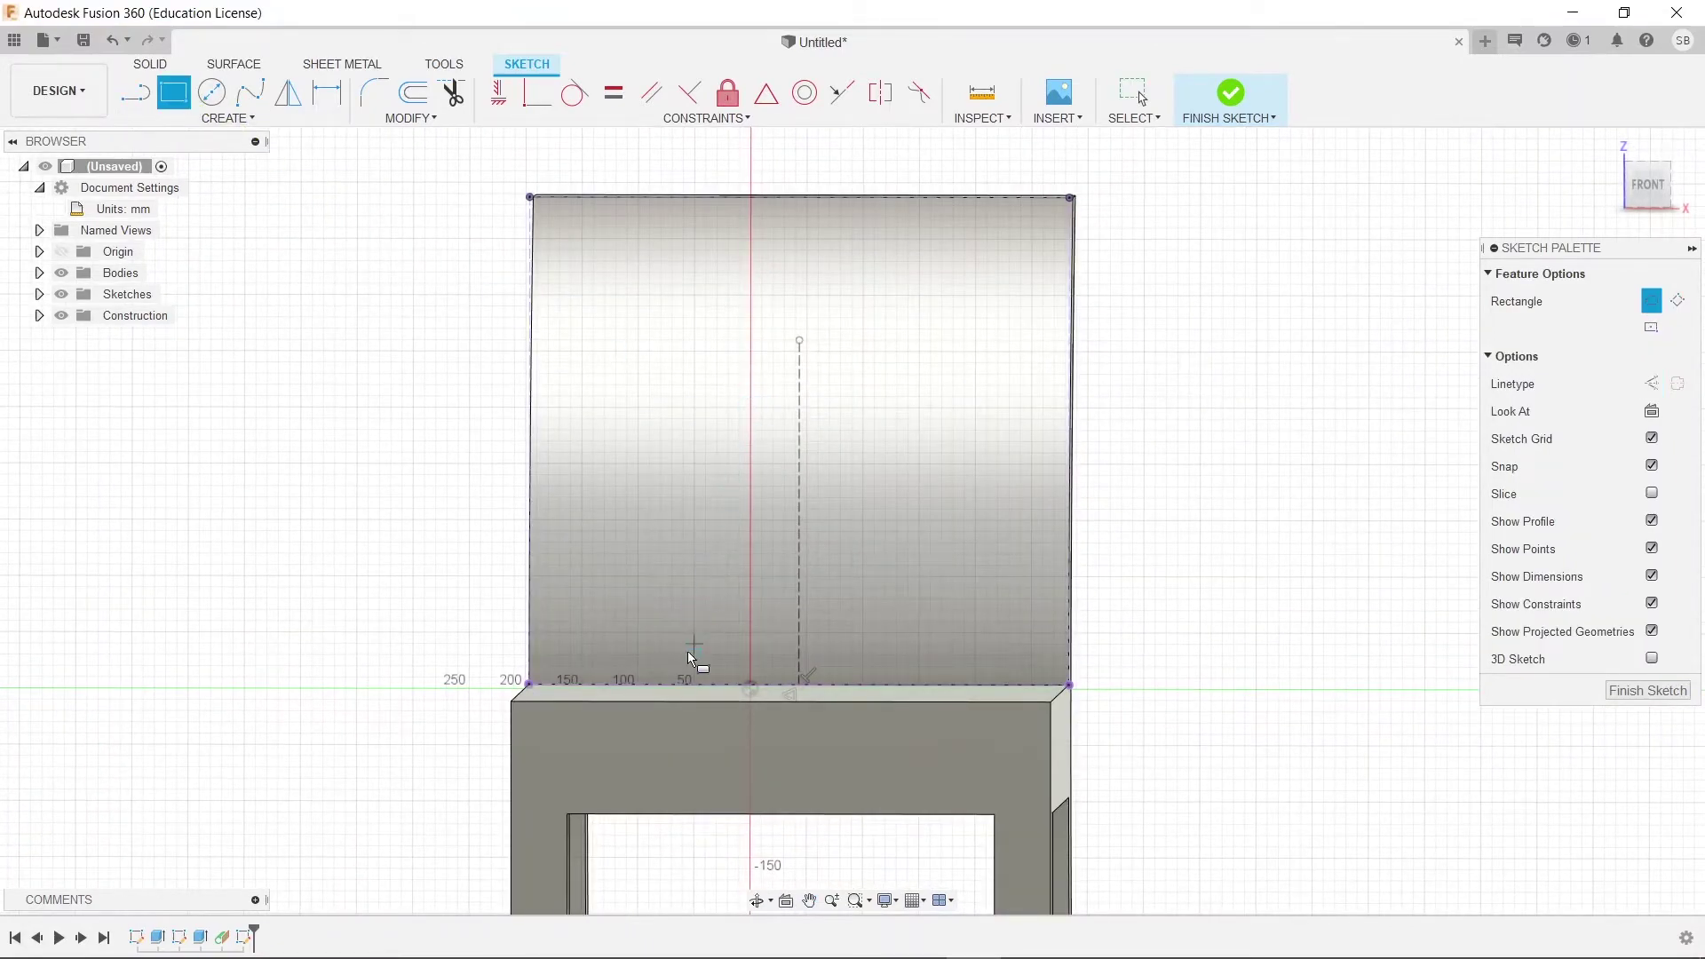
click(593, 685)
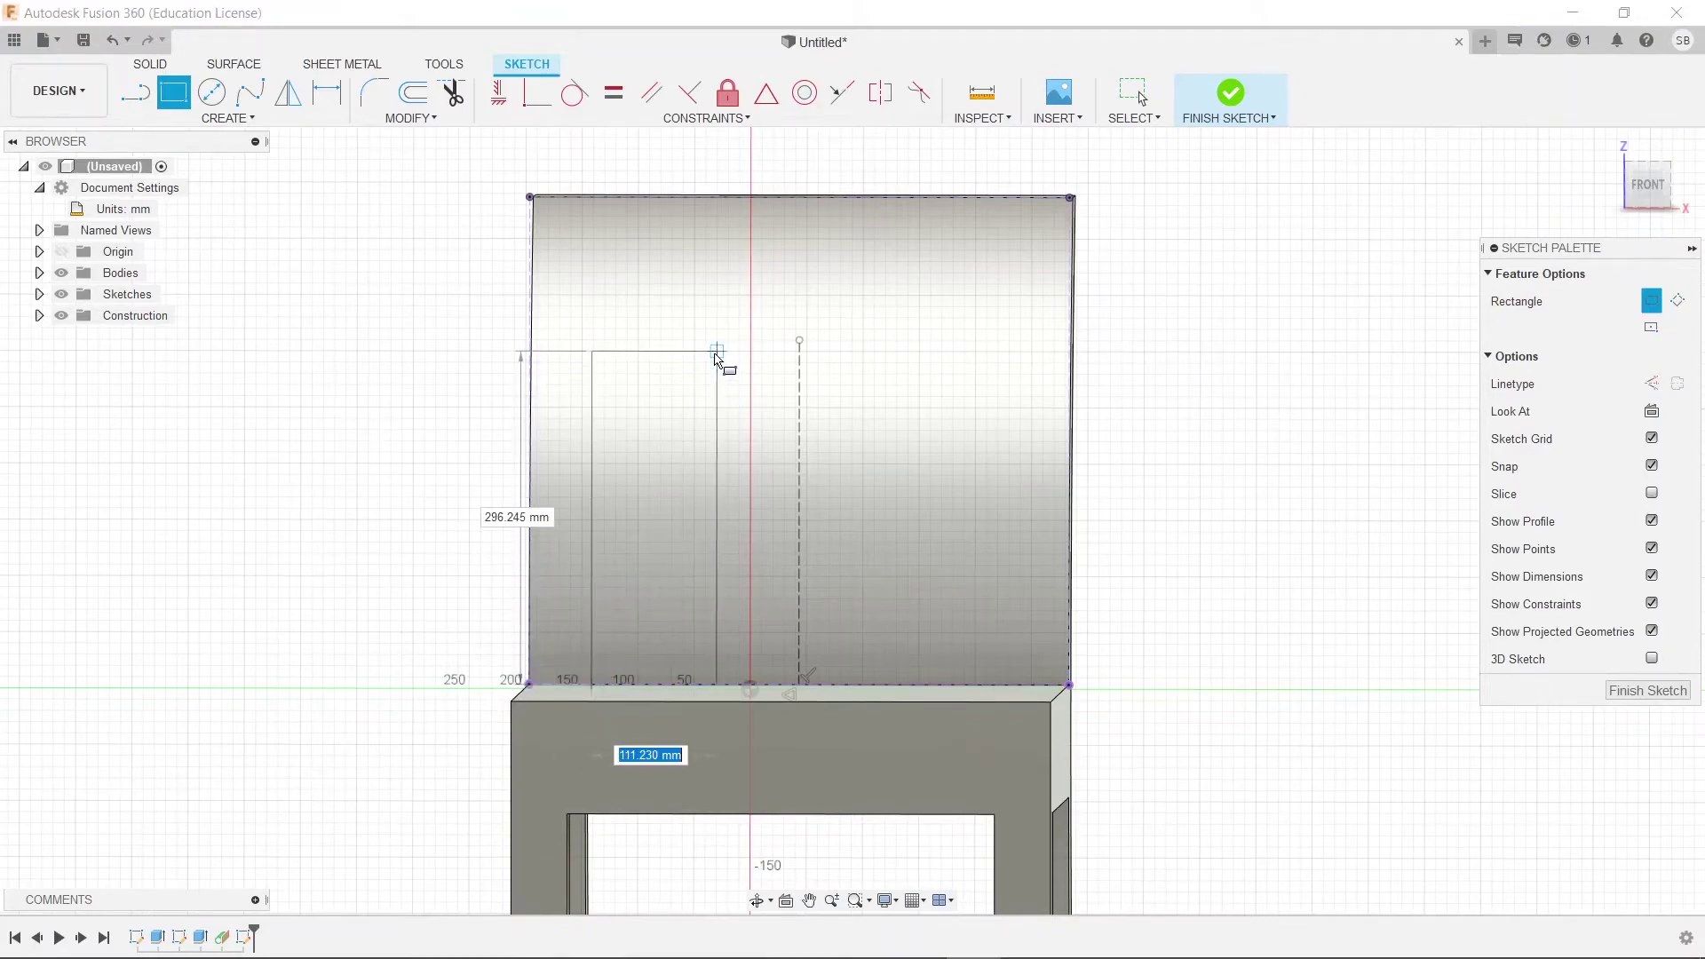
click(717, 352)
key(Escape)
middle_drag(851, 607, 857, 653)
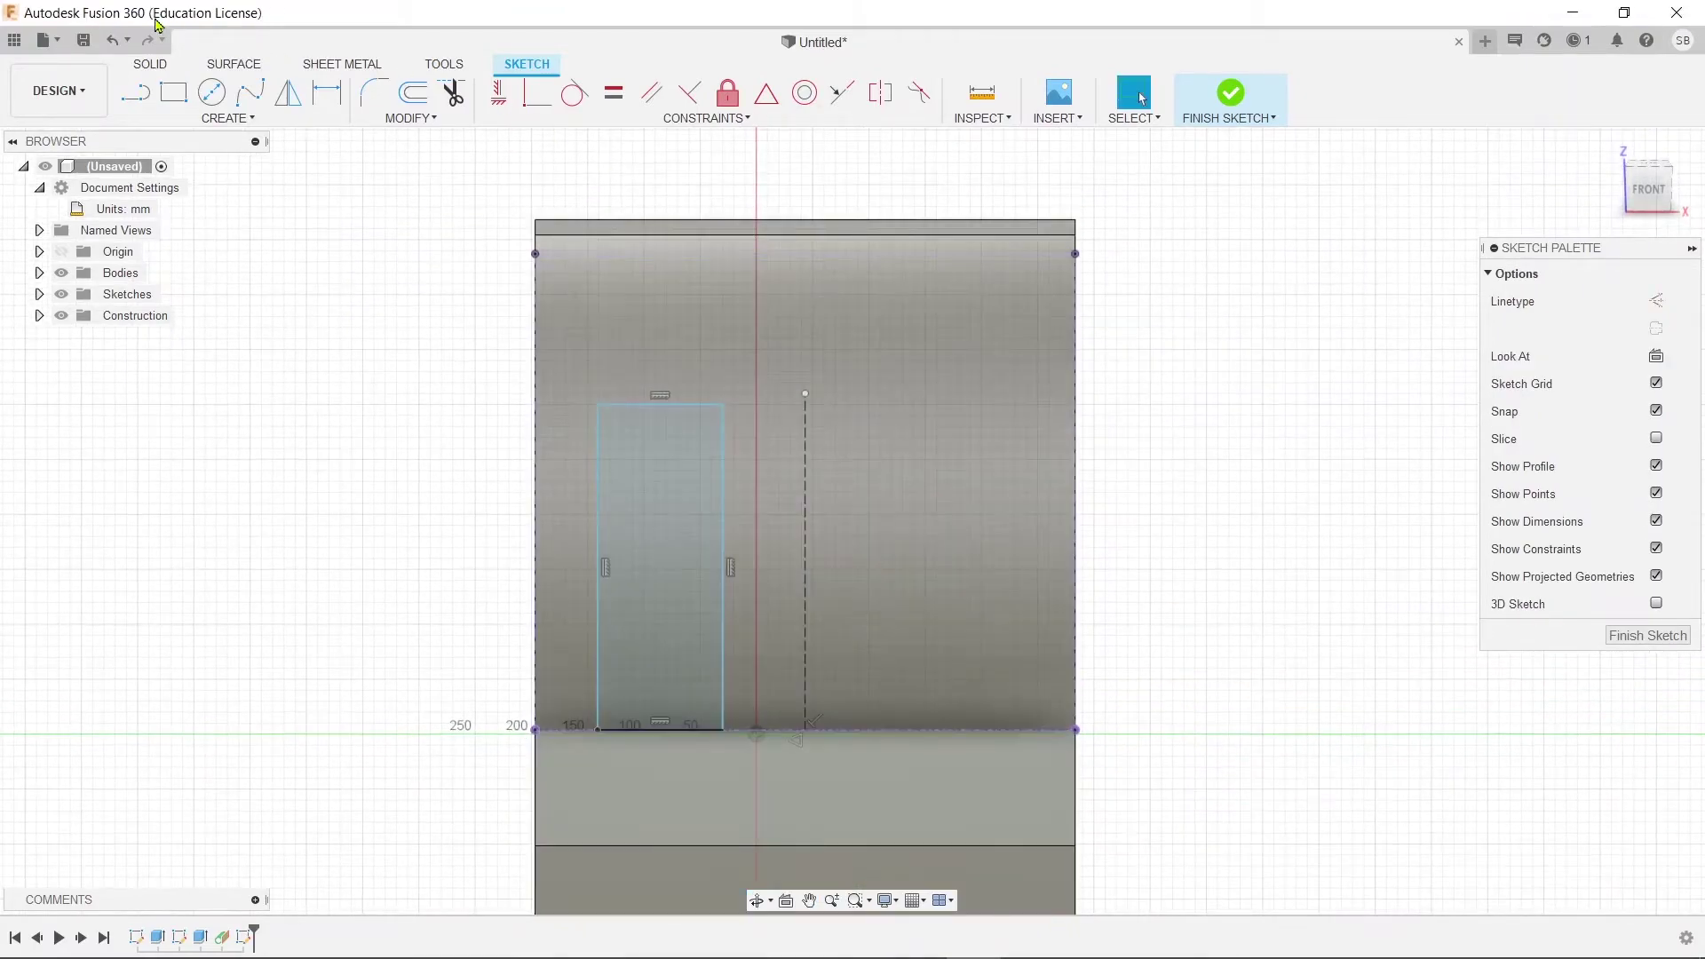
Dimension the slot rectangle 50 mm below the top and 50 mm from the left edge.
key(d)
click(659, 404)
click(674, 253)
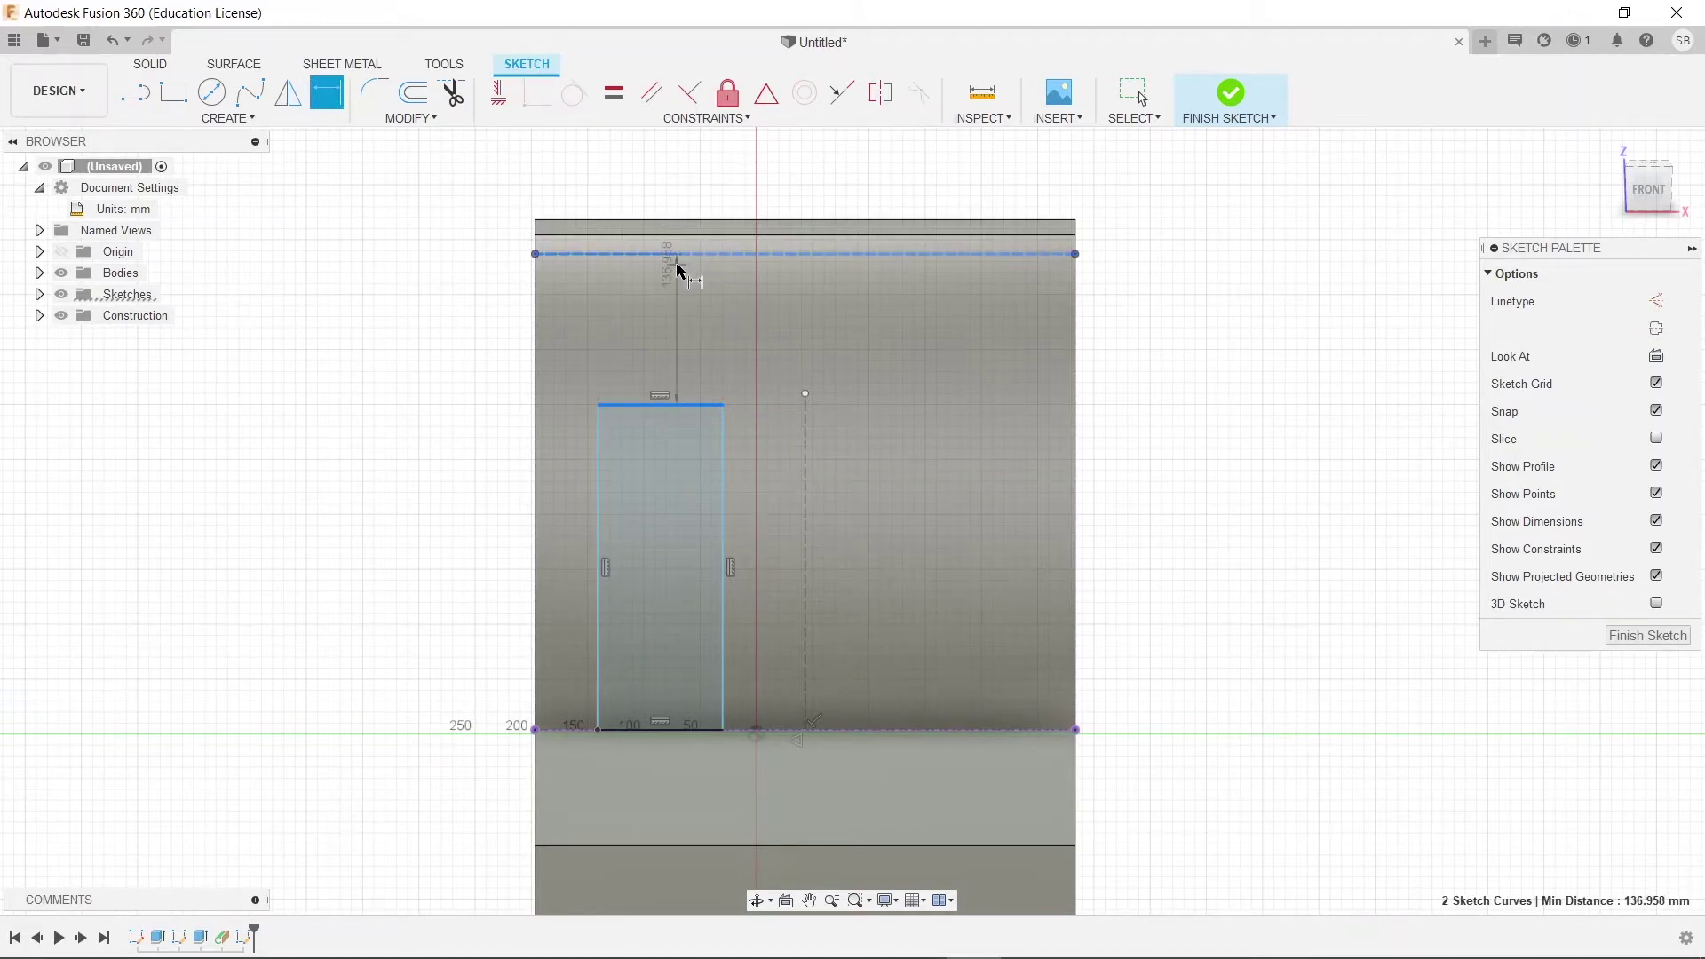
click(456, 271)
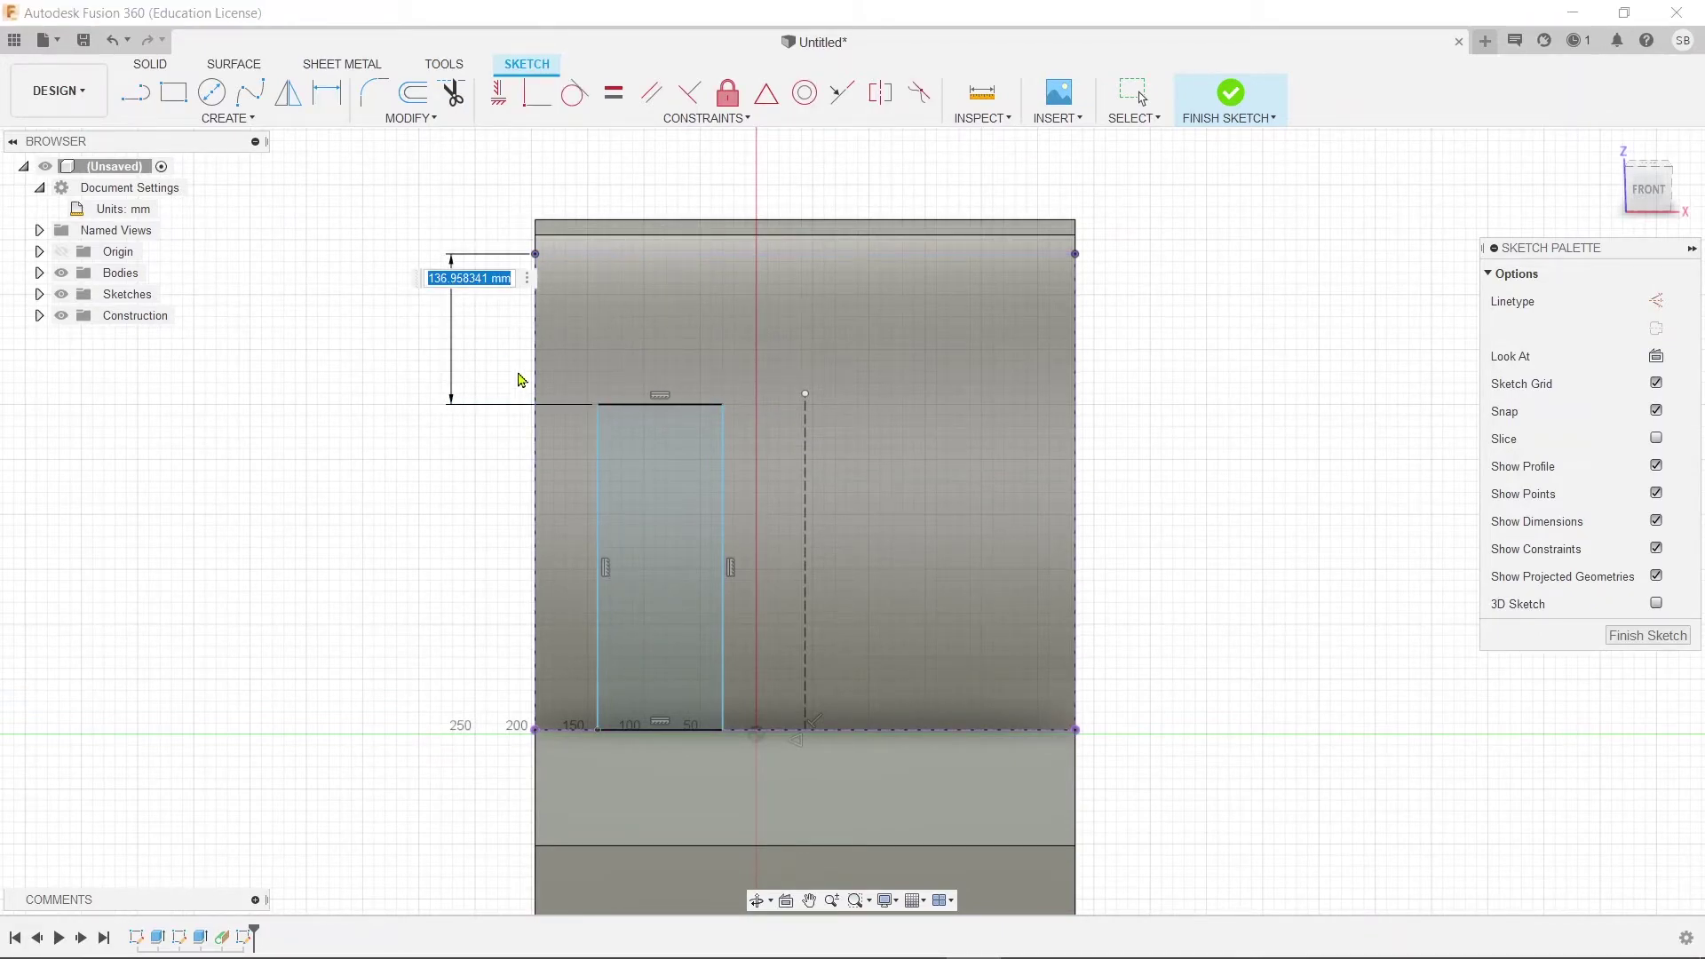
key(Return)
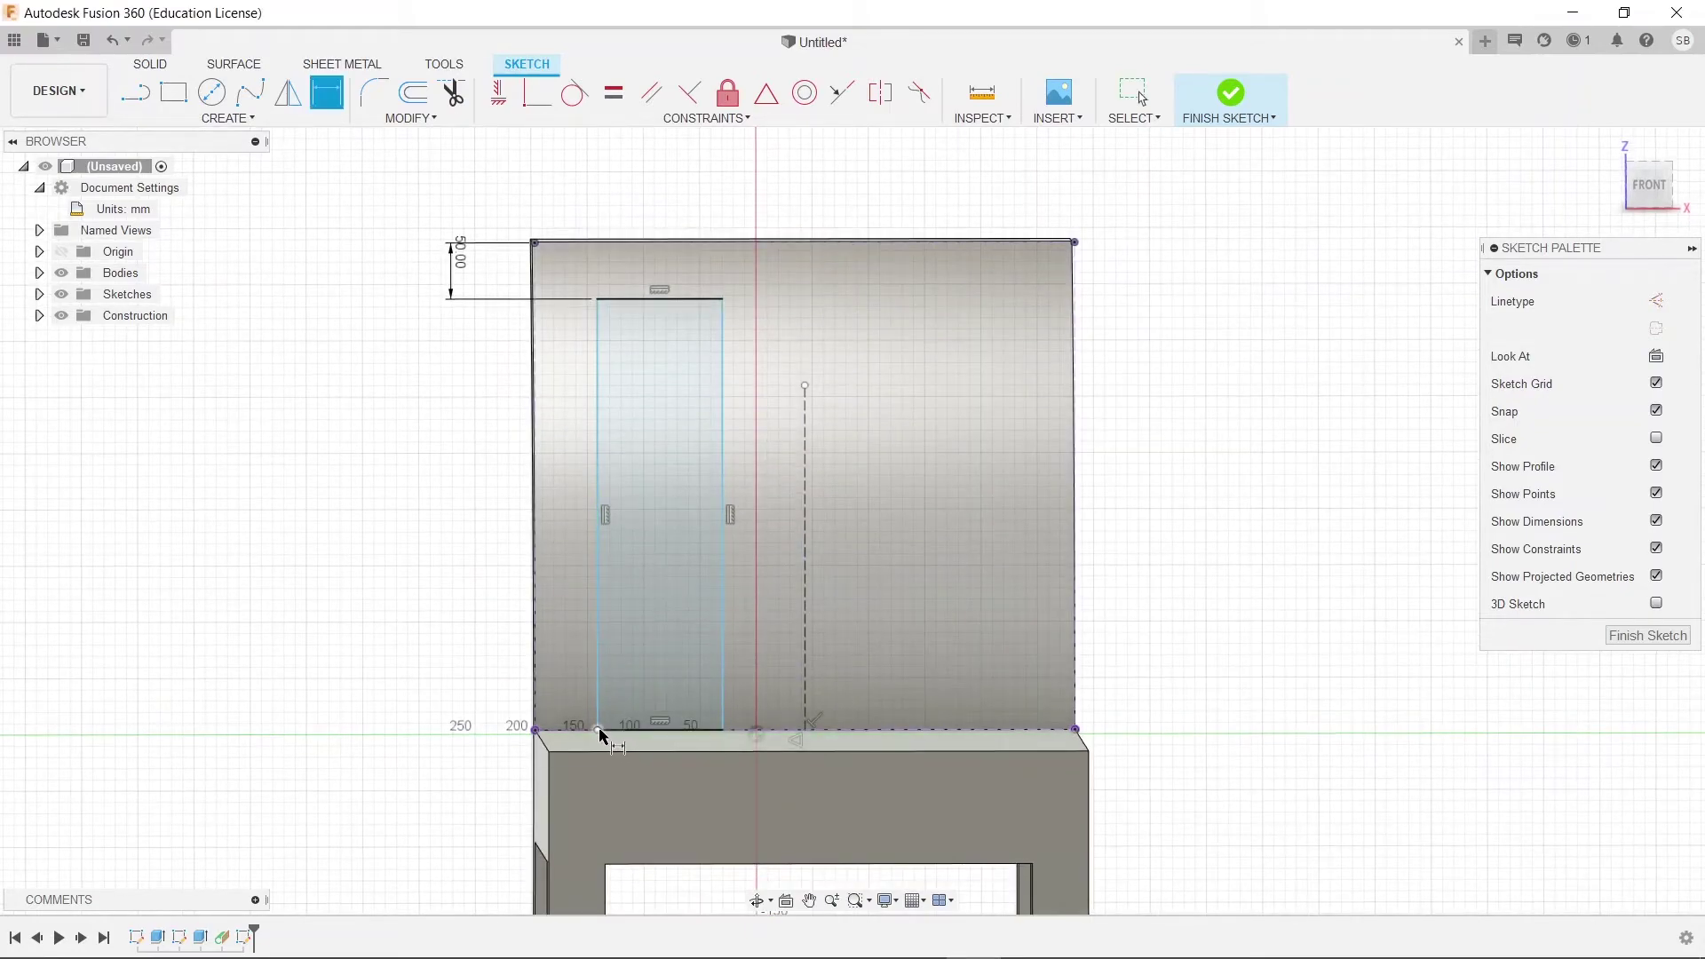
click(598, 729)
click(535, 730)
click(570, 638)
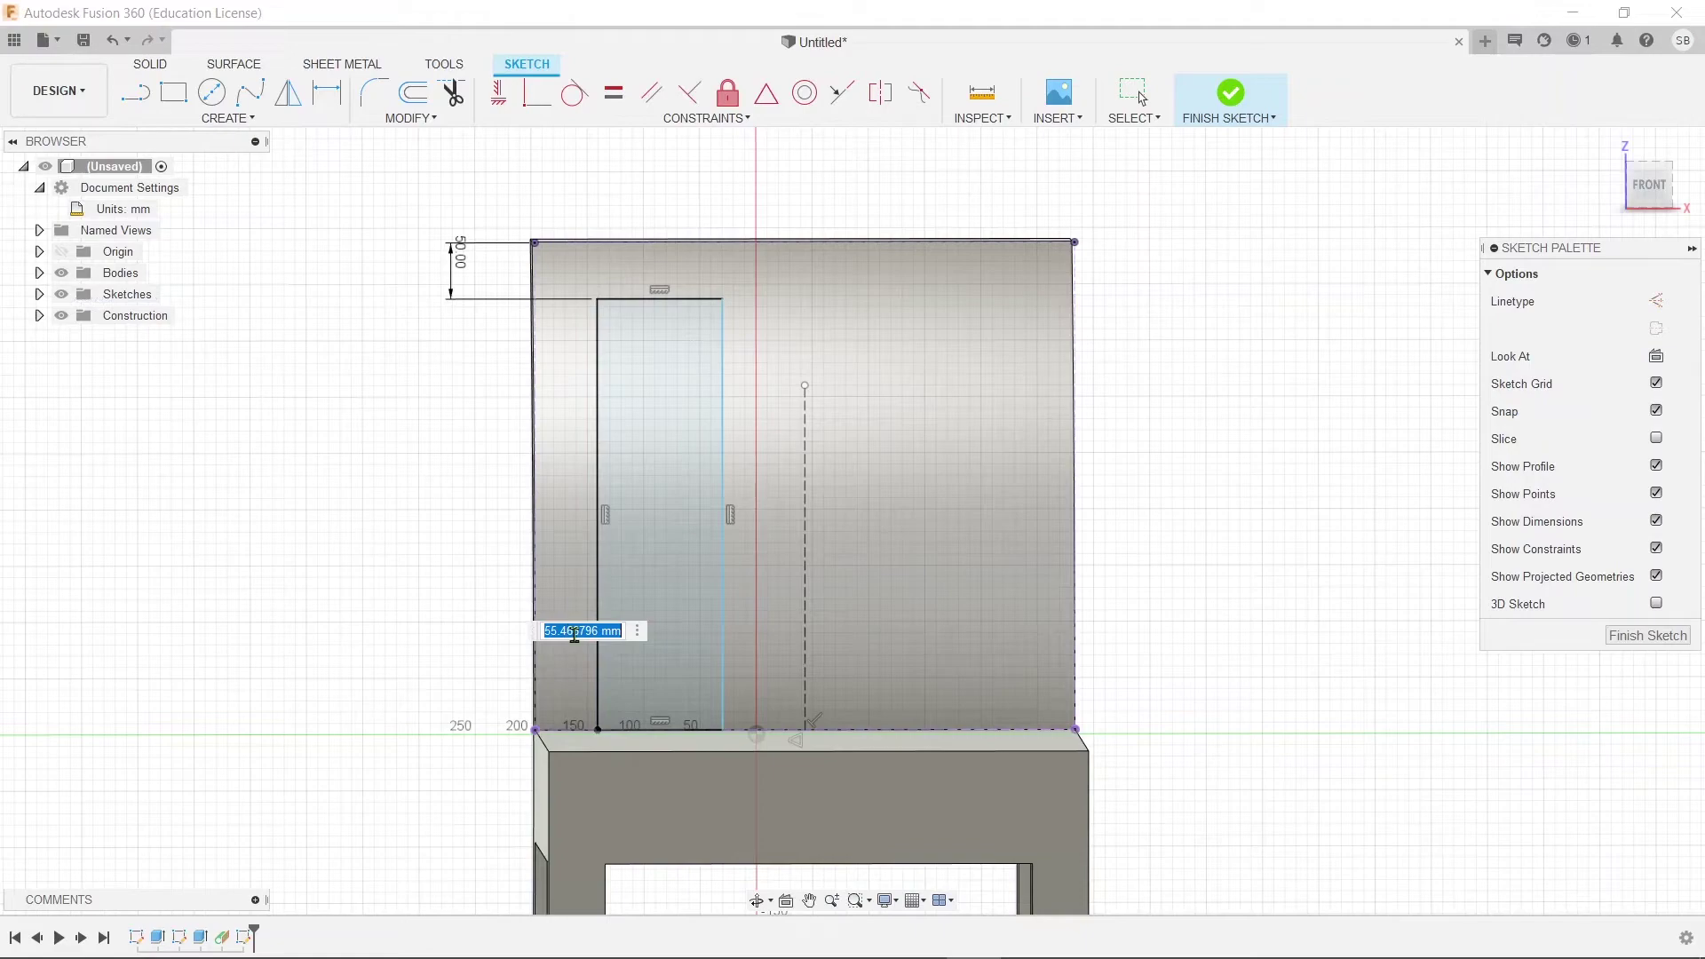
text(50)
key(Return)
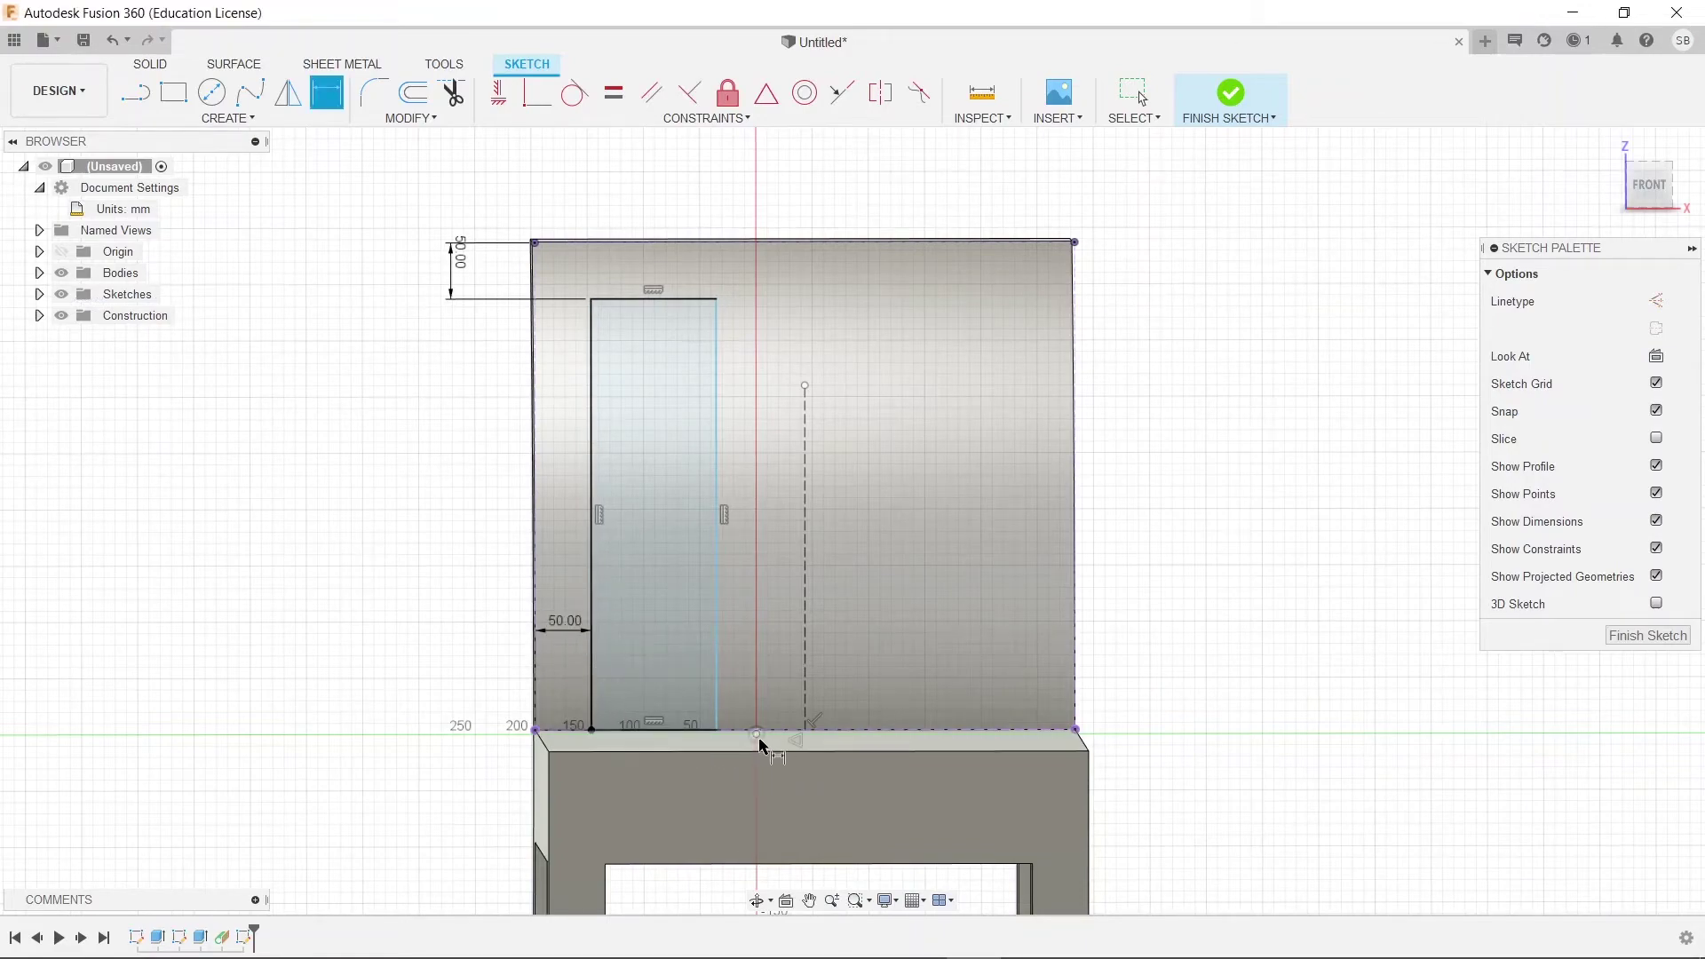
Set the slot rectangle 50 mm from the centre line.
click(717, 729)
click(805, 730)
click(775, 682)
text(50)
key(Return)
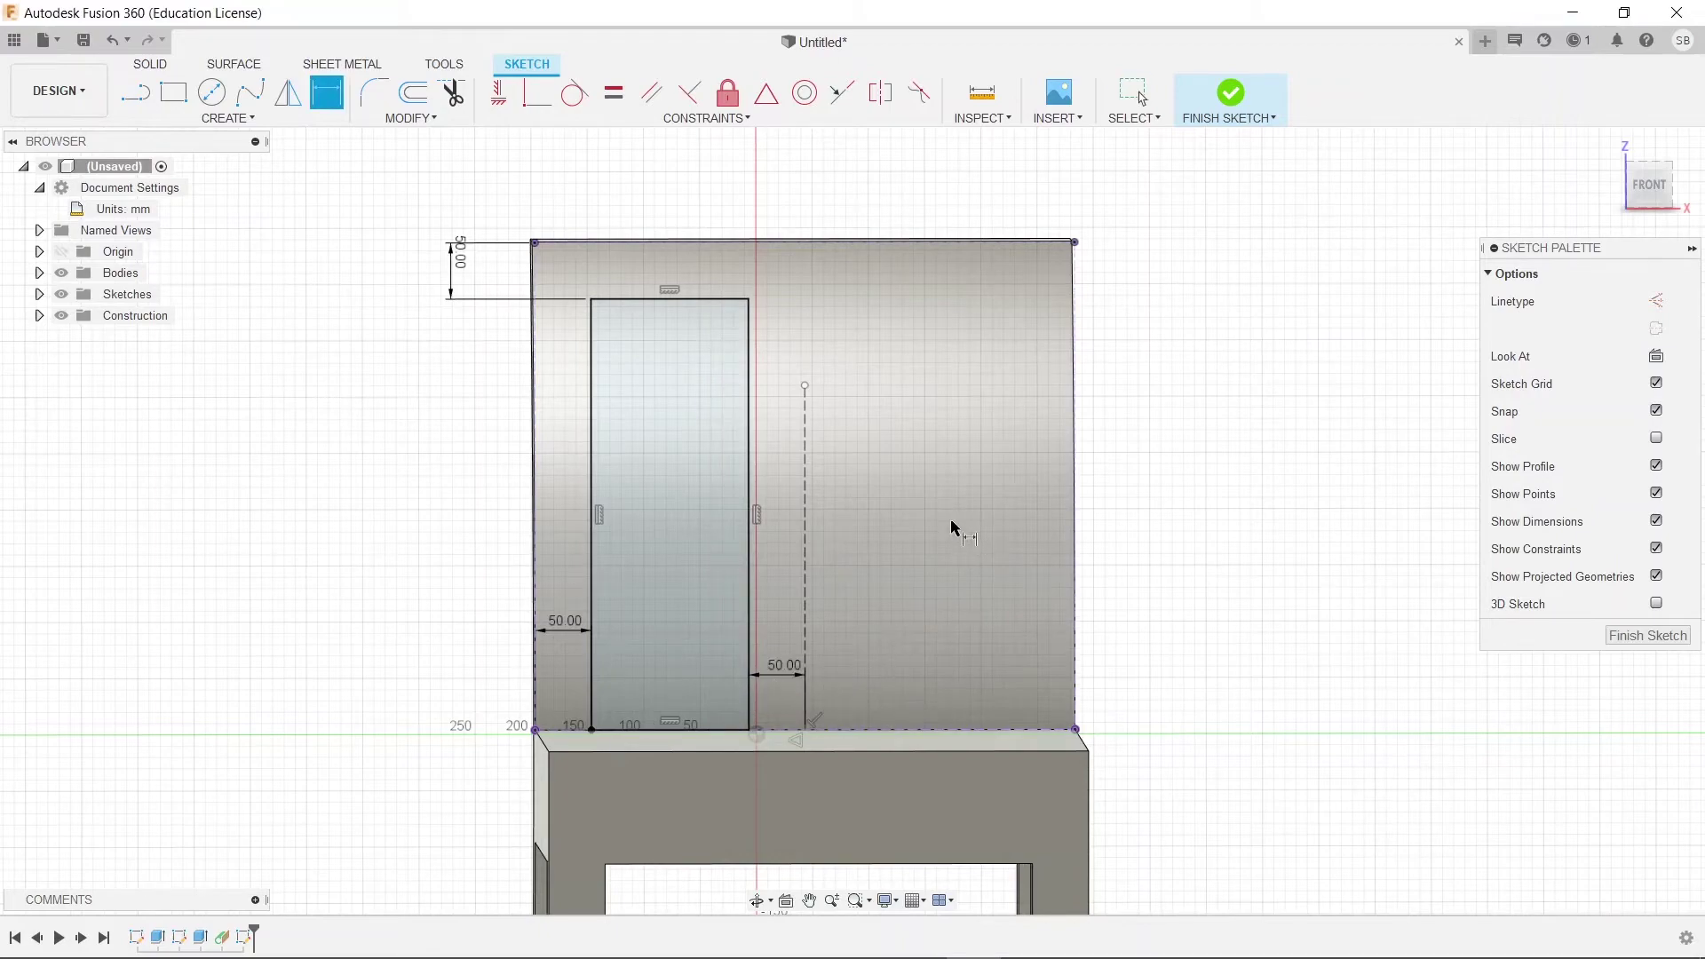
Mirror the slot rectangle's four lines across the dashed centre line.
click(288, 92)
click(593, 378)
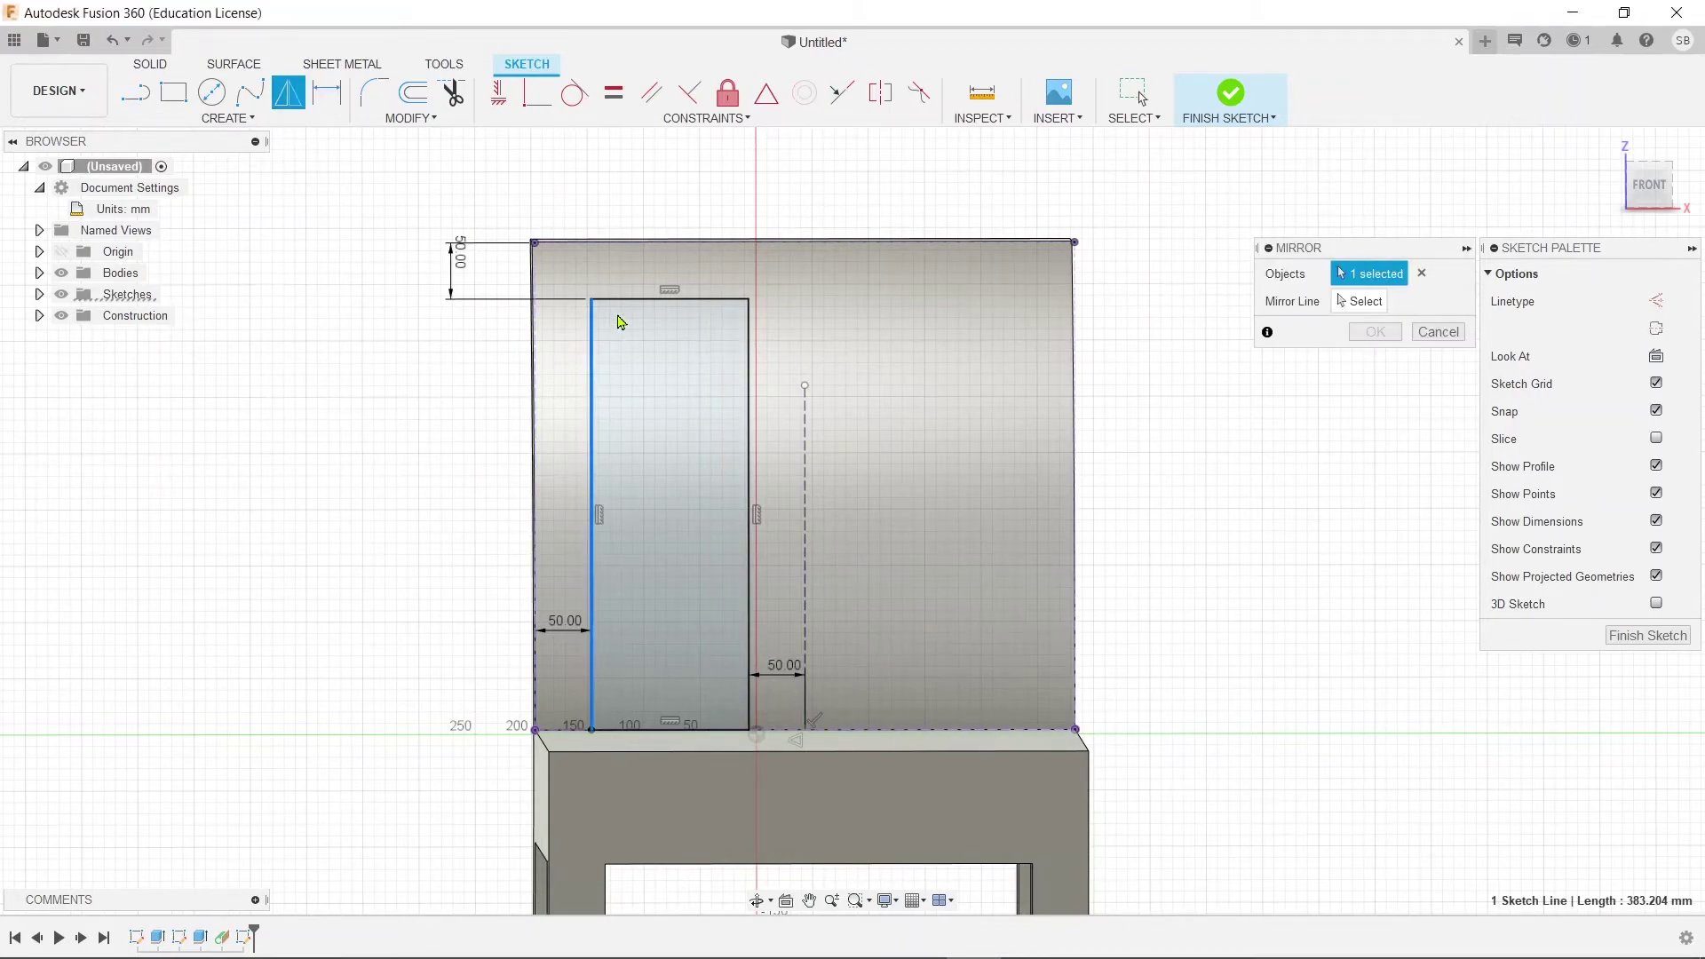
click(624, 302)
click(747, 354)
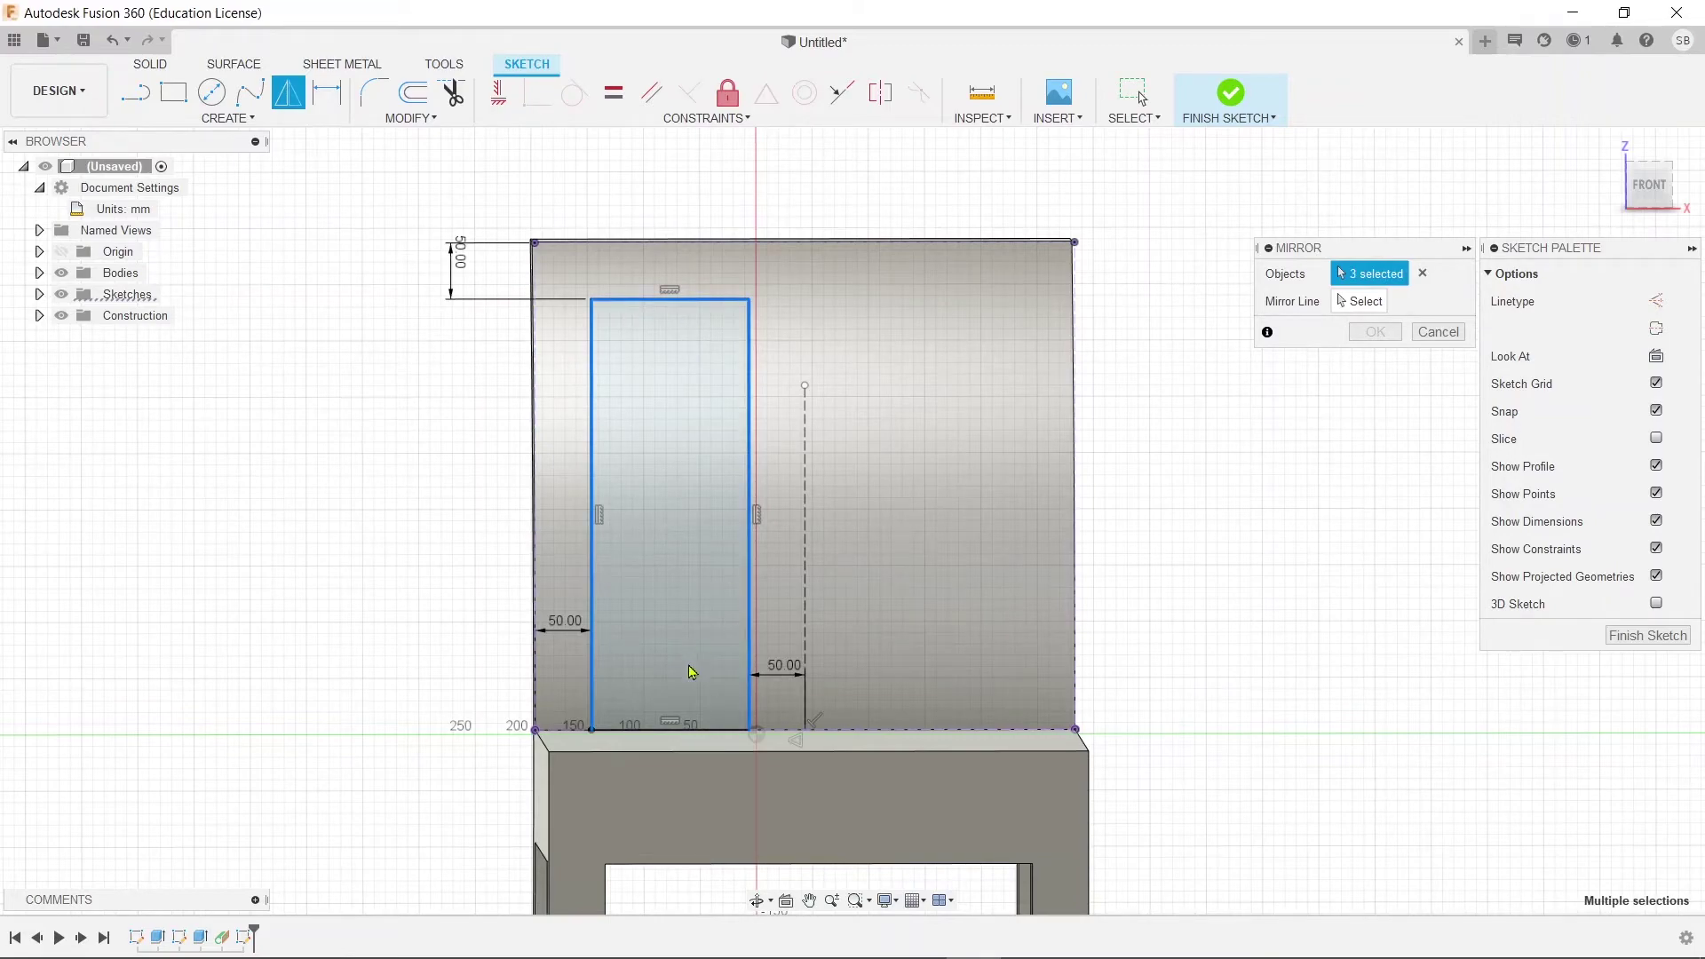
click(672, 729)
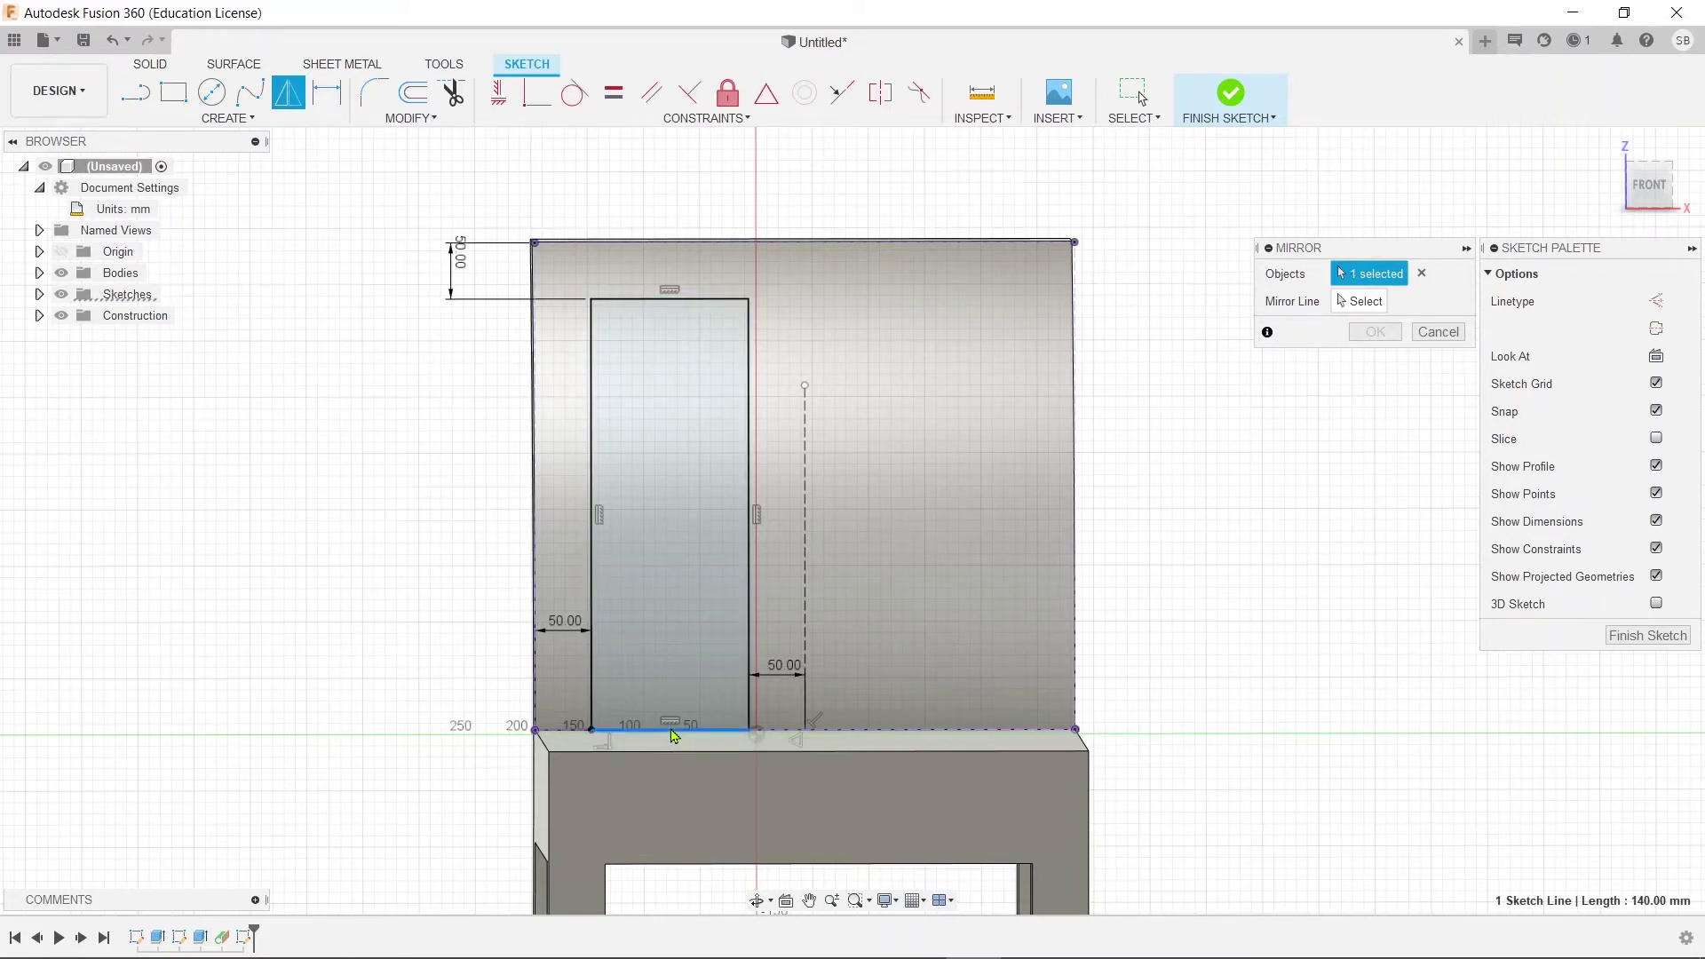
click(749, 566)
click(592, 558)
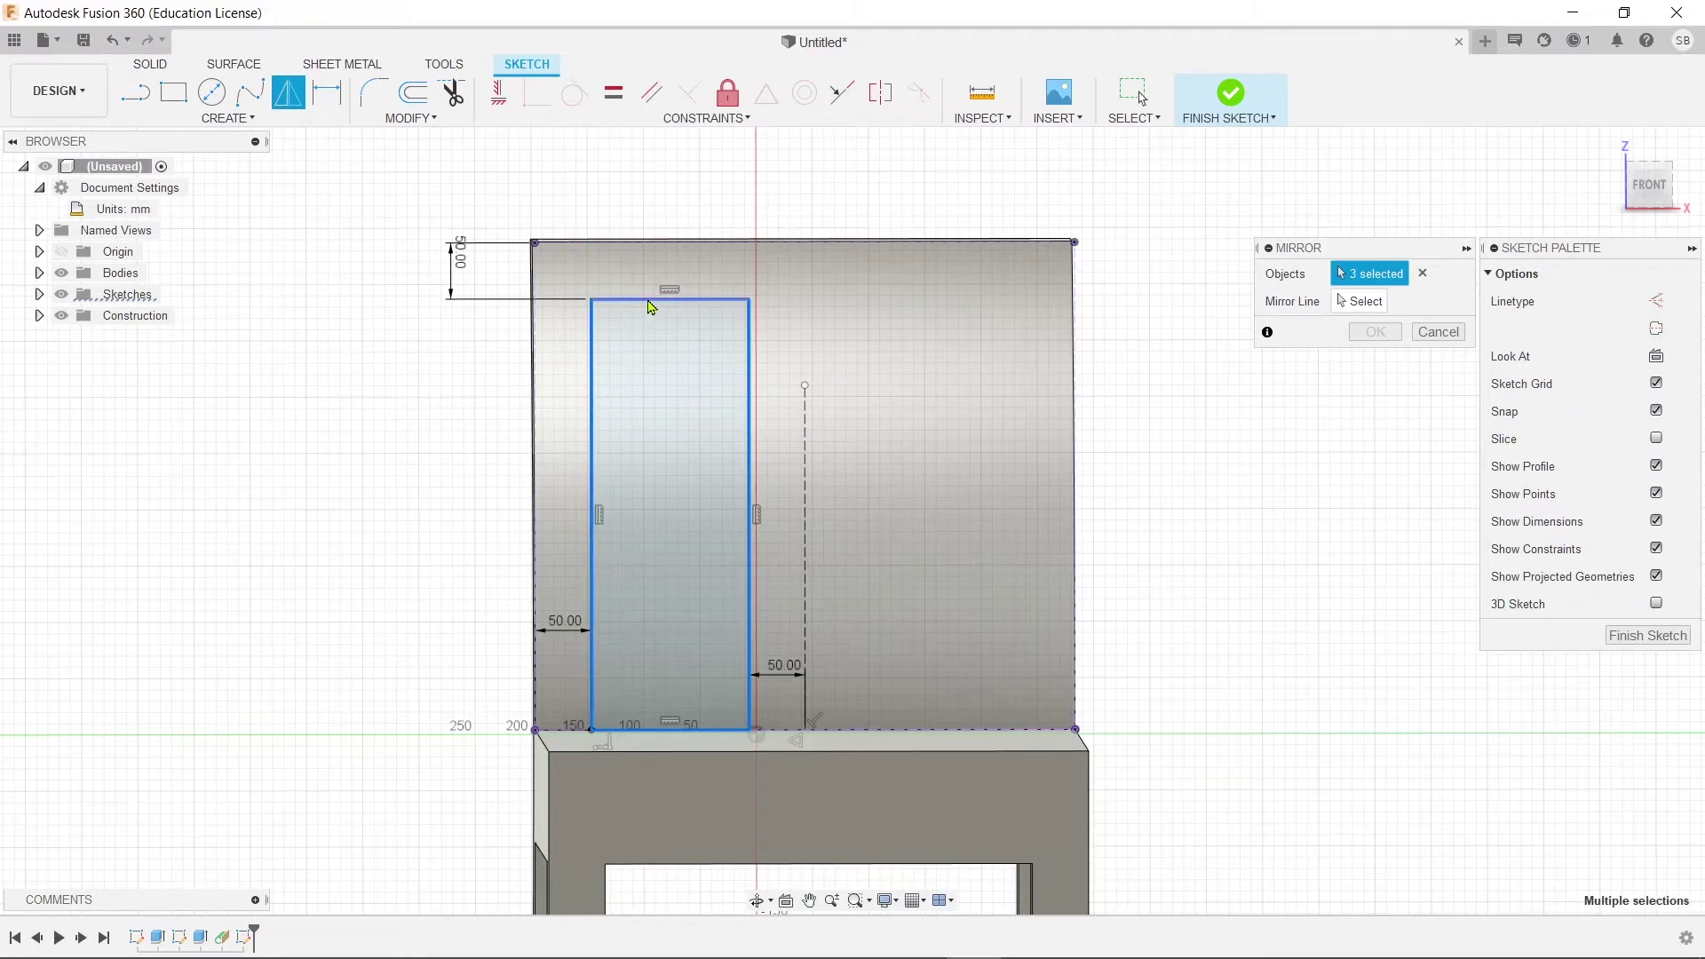
click(1341, 302)
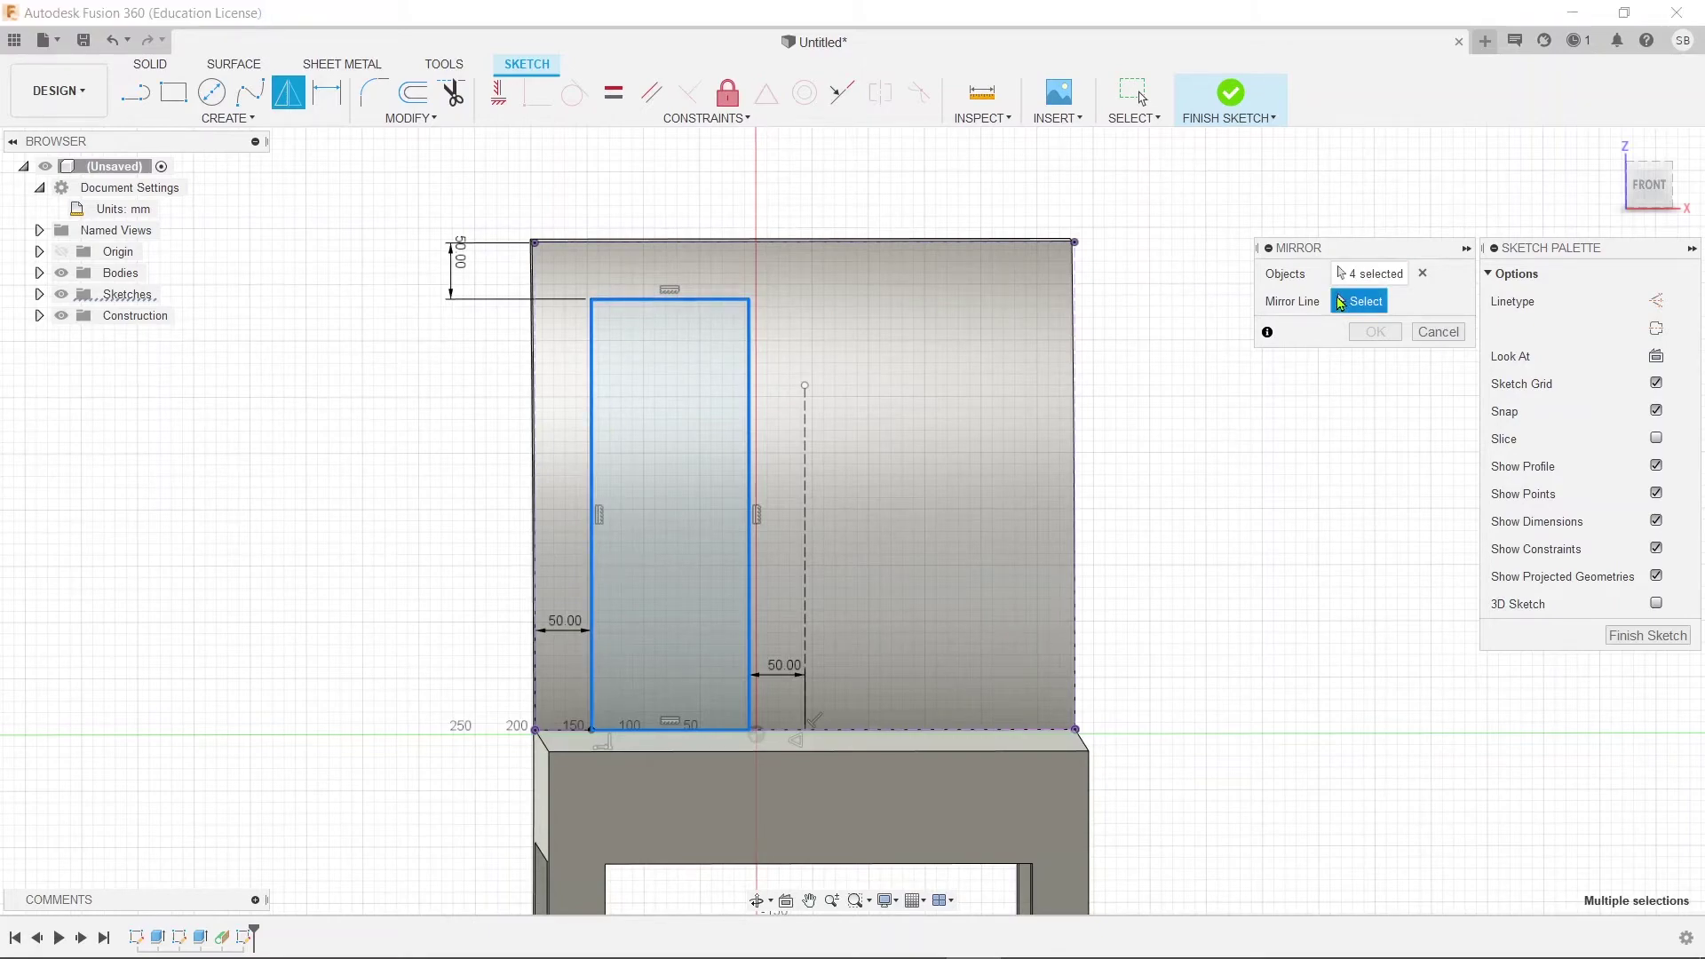
click(806, 499)
click(1374, 332)
shift+middle_drag(1349, 508, 319, 193)
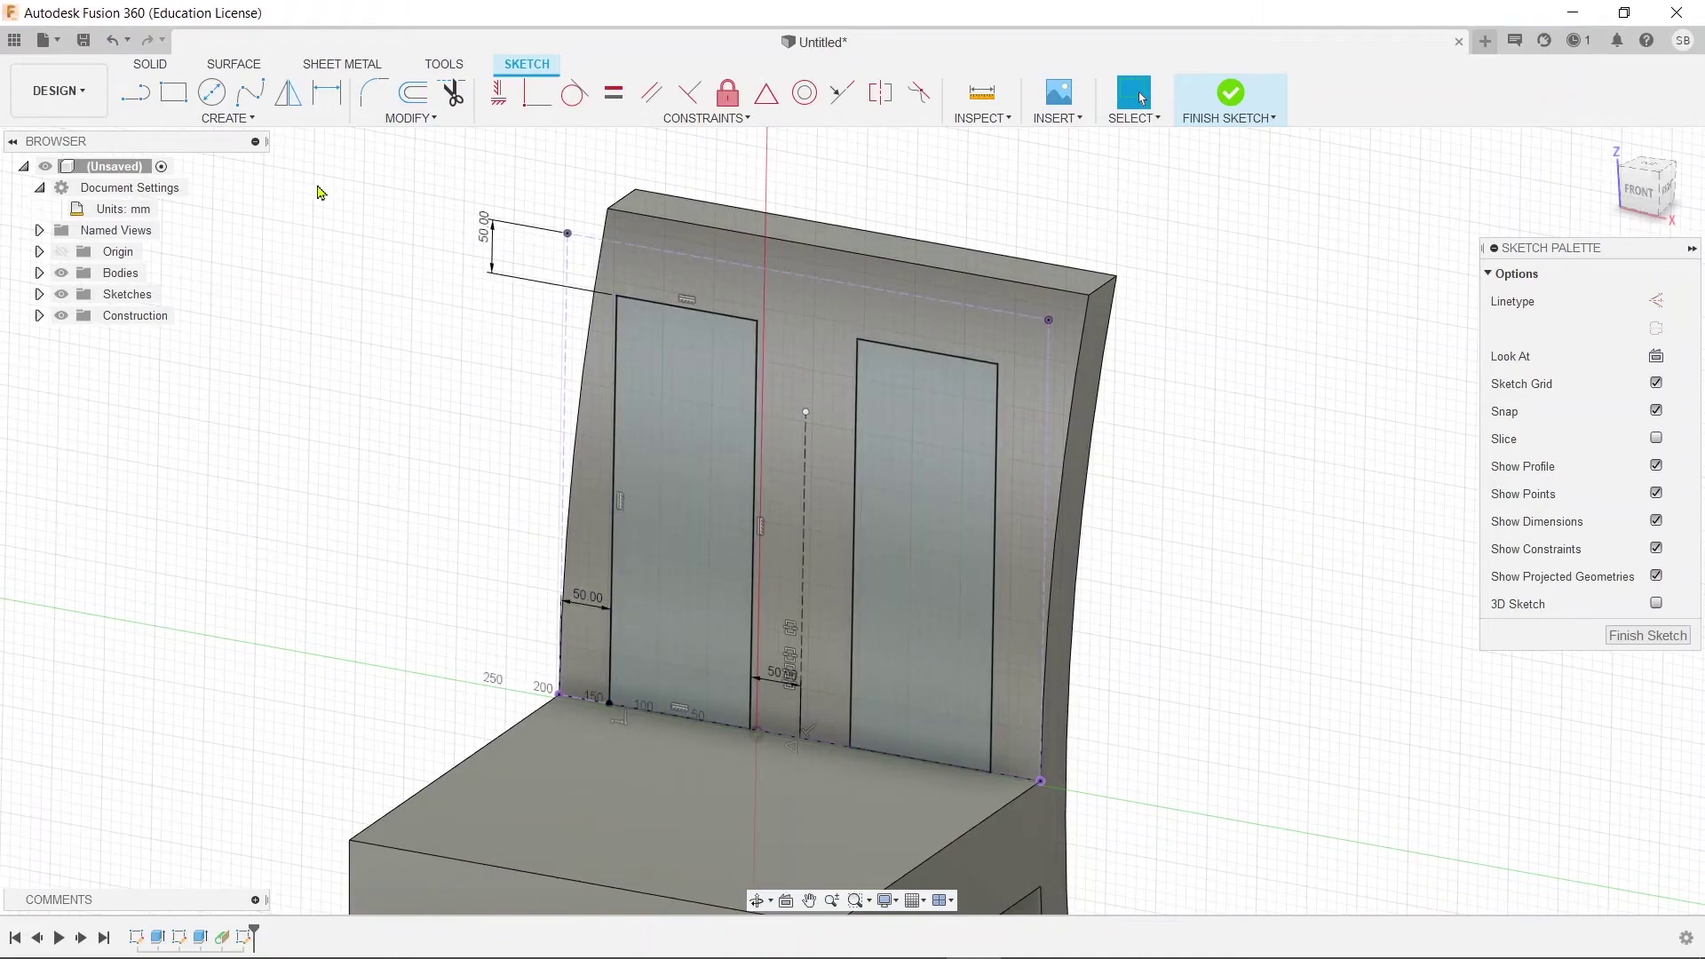
Extrude both slot rectangles about -180 mm as a cut through the backrest.
click(1231, 94)
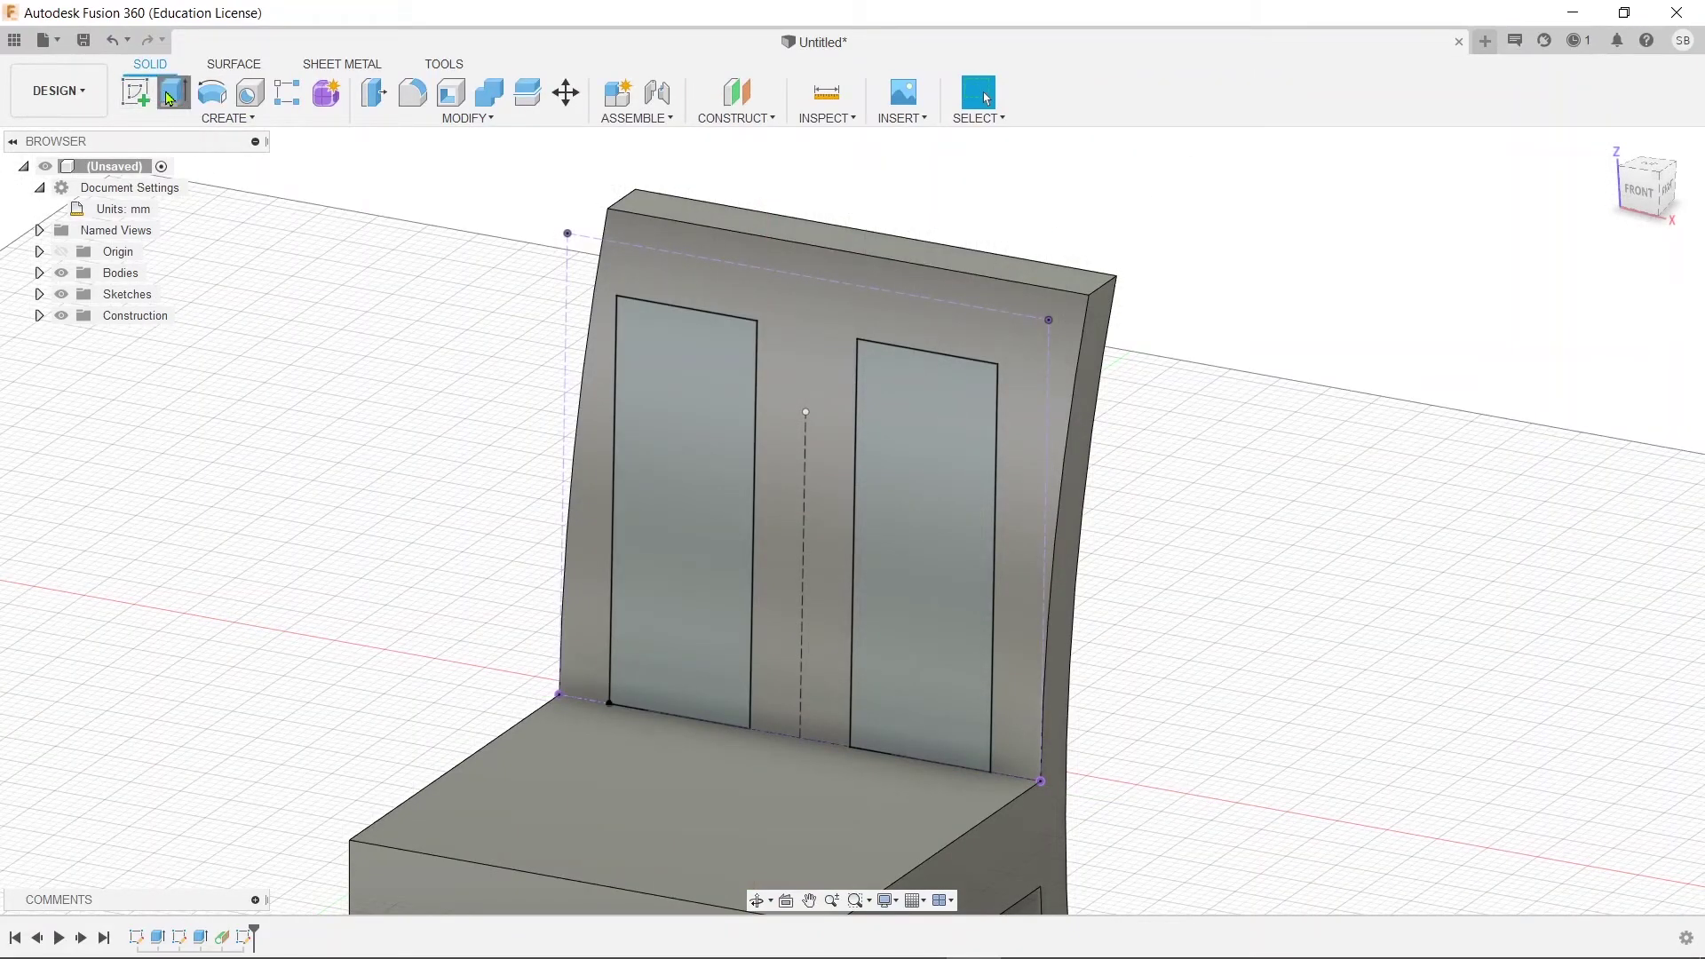
click(170, 98)
click(737, 503)
click(883, 571)
shift+middle_drag(883, 571, 988, 572)
drag(970, 555, 1191, 666)
shift+middle_drag(1190, 666, 1229, 708)
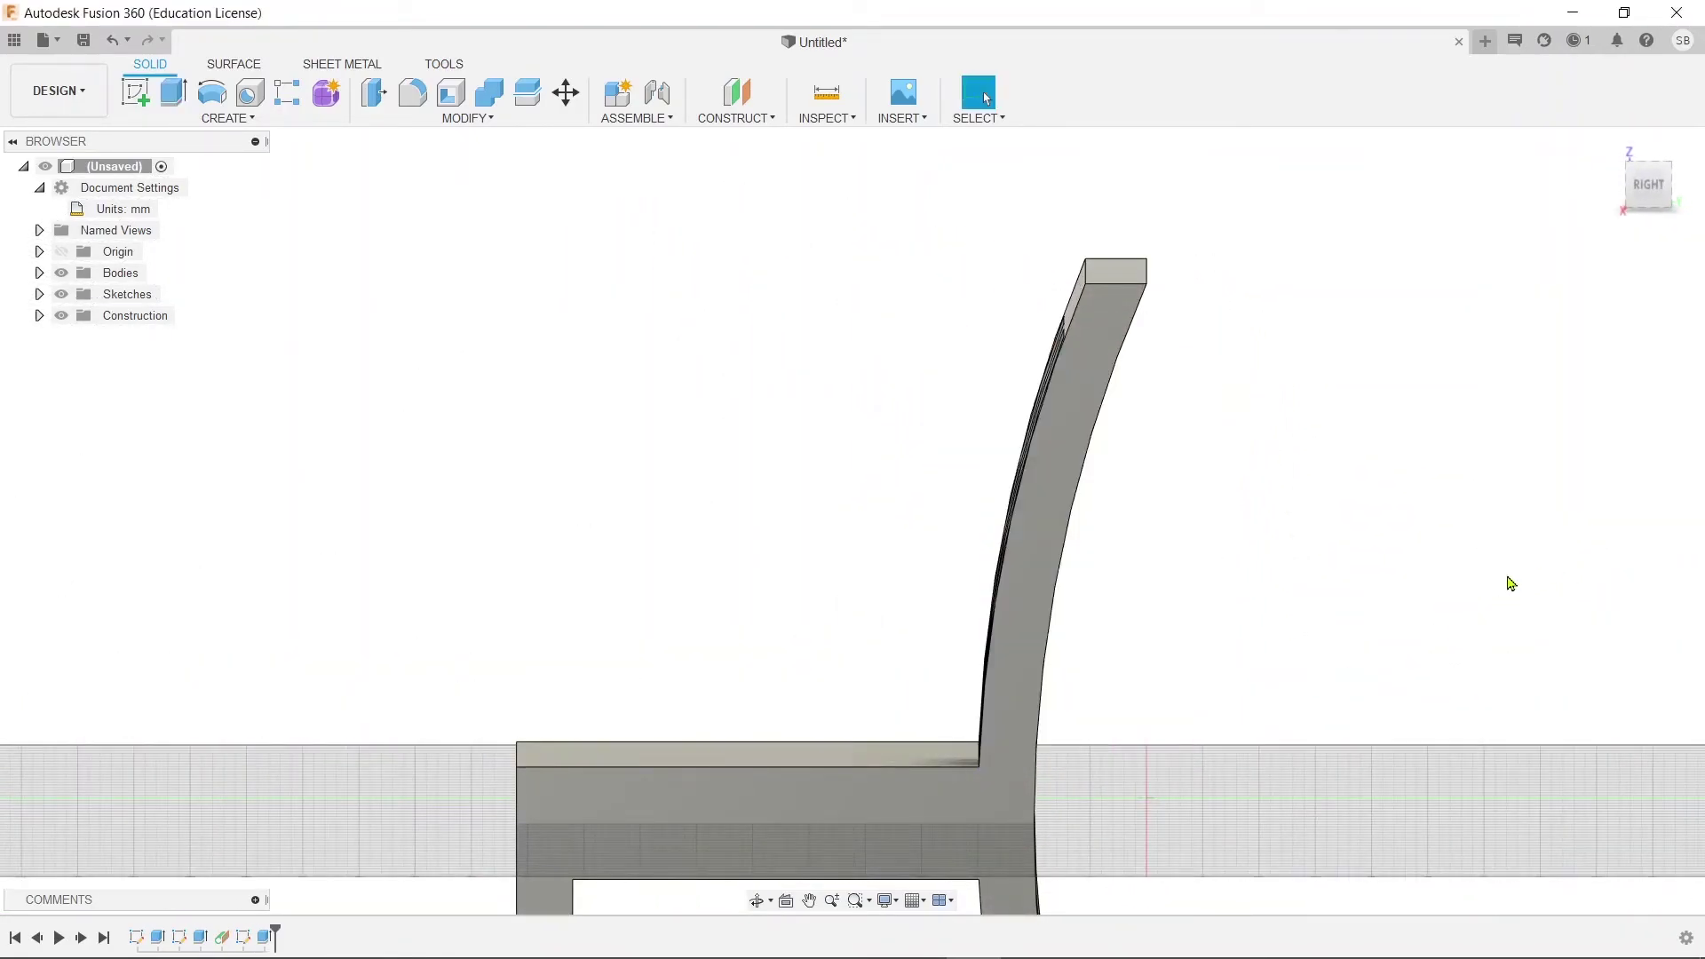
shift+middle_drag(1473, 601, 1420, 678)
scroll(1210, 670, down, 2)
middle_drag(1211, 670, 1119, 441)
Glance at the chair reference photo, then view the slotted chair from an elevated three-quarter angle.
key(alt+Tab)
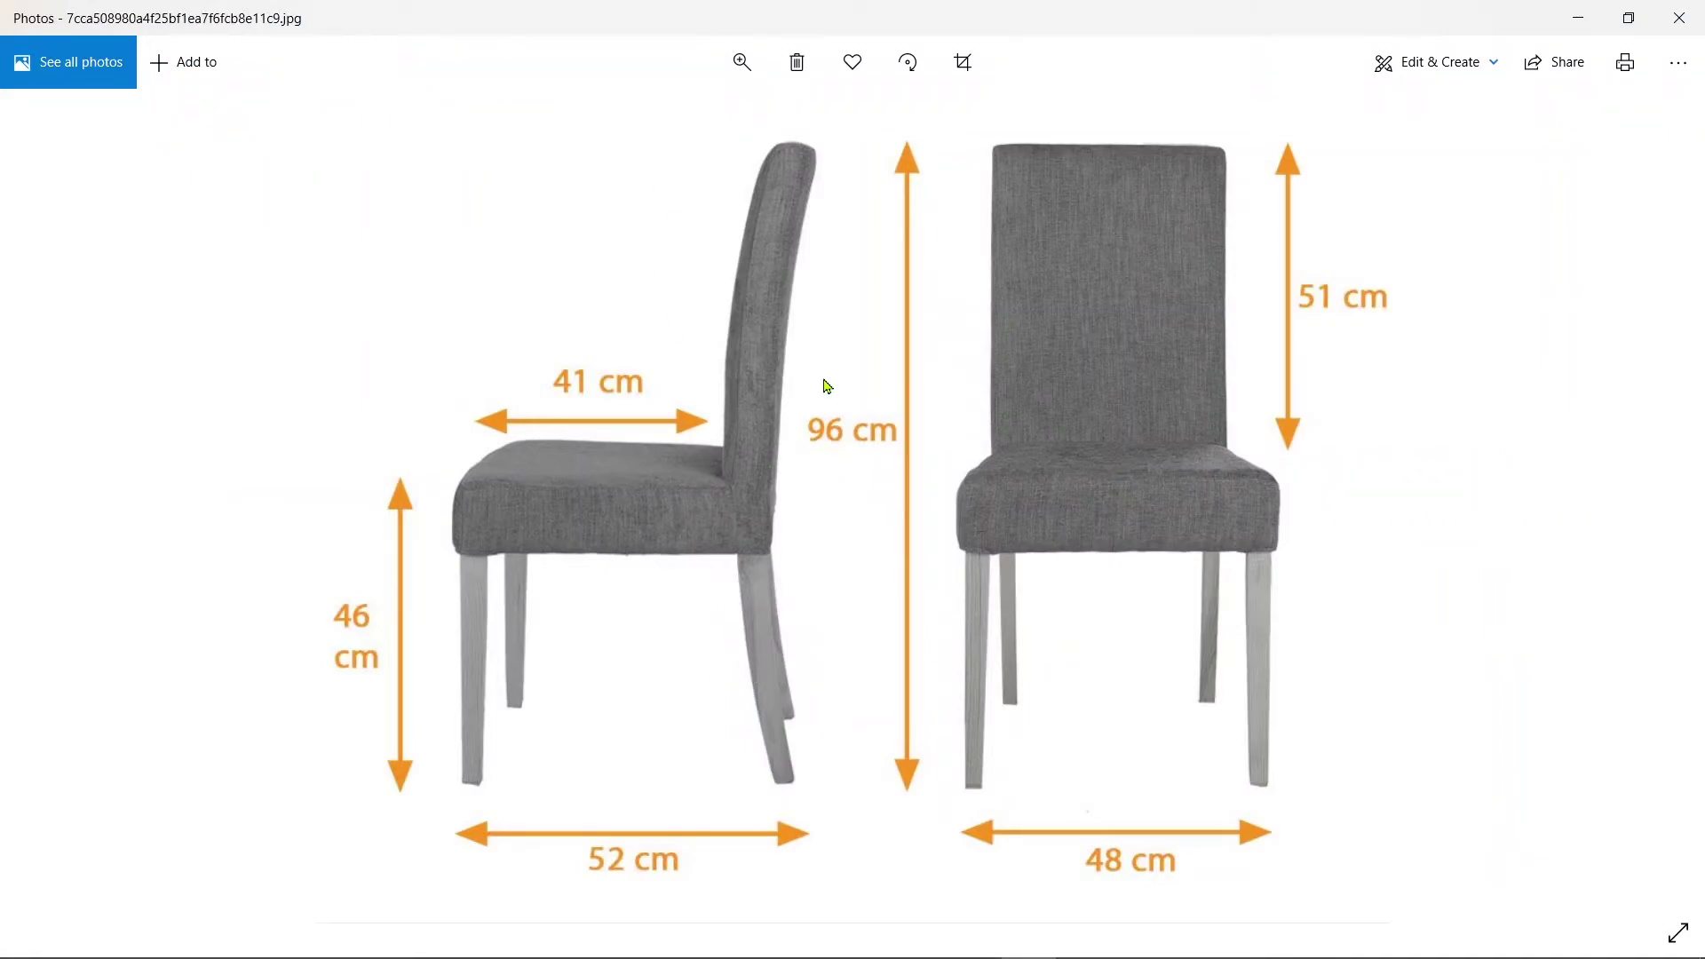
key(alt+Tab)
shift+middle_drag(772, 388, 1049, 325)
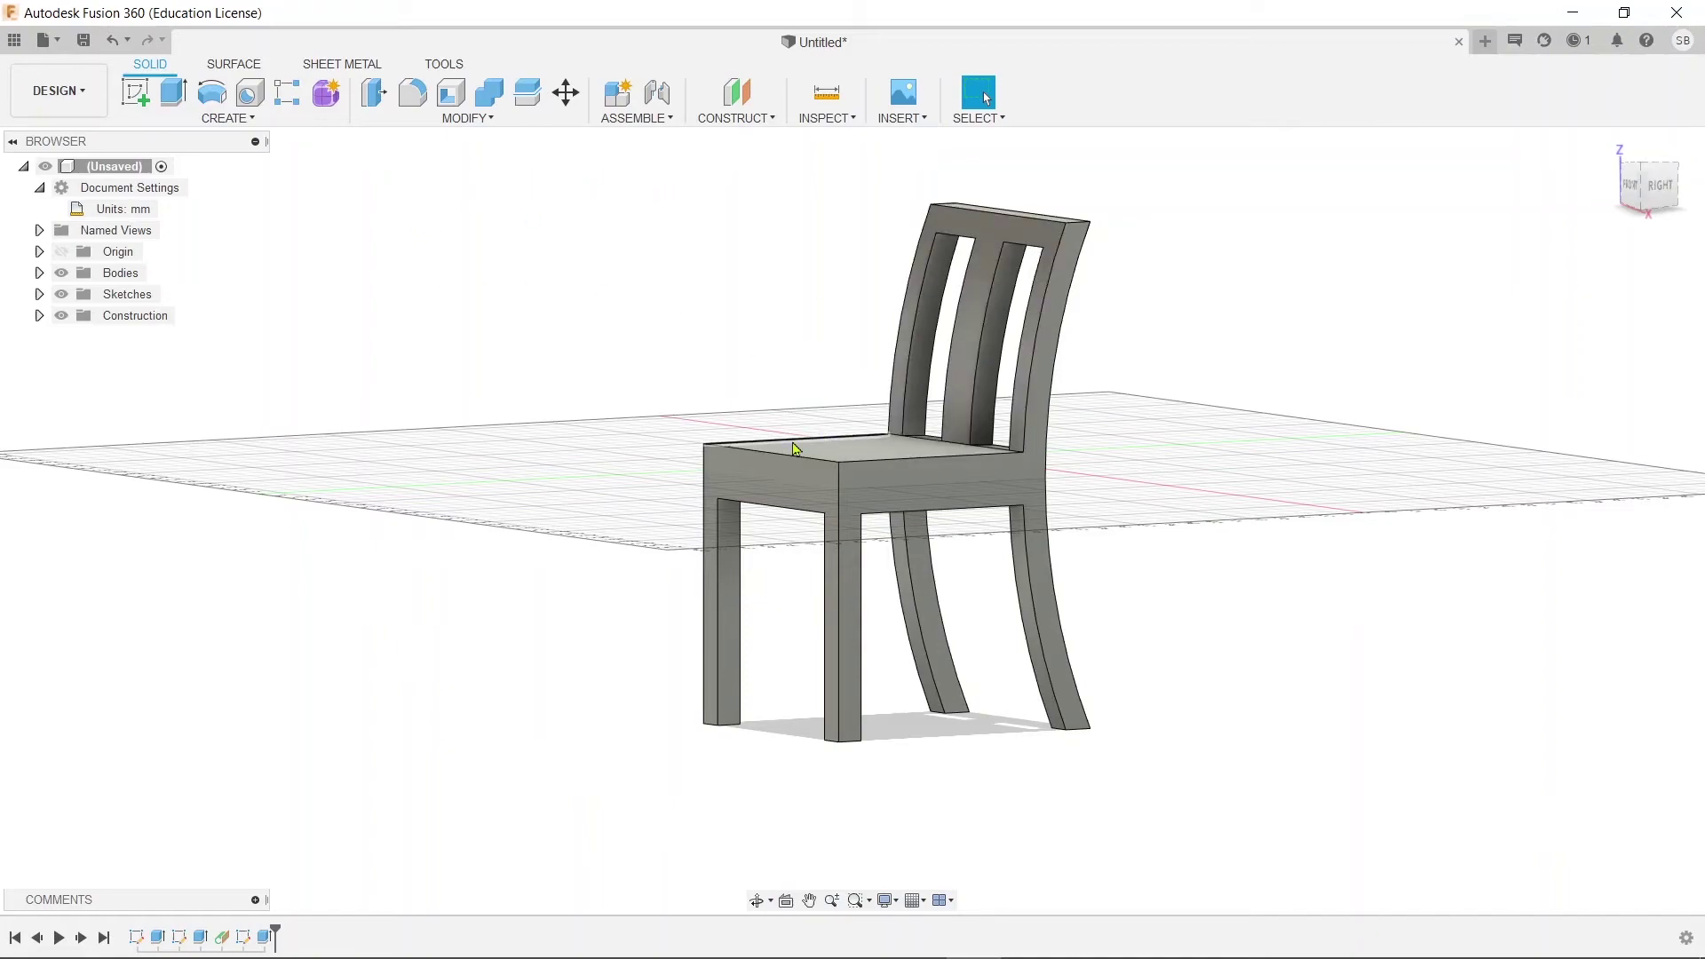
Fillet three top edges of the seat with a 25 mm radius.
shift+middle_drag(799, 476, 357, 278)
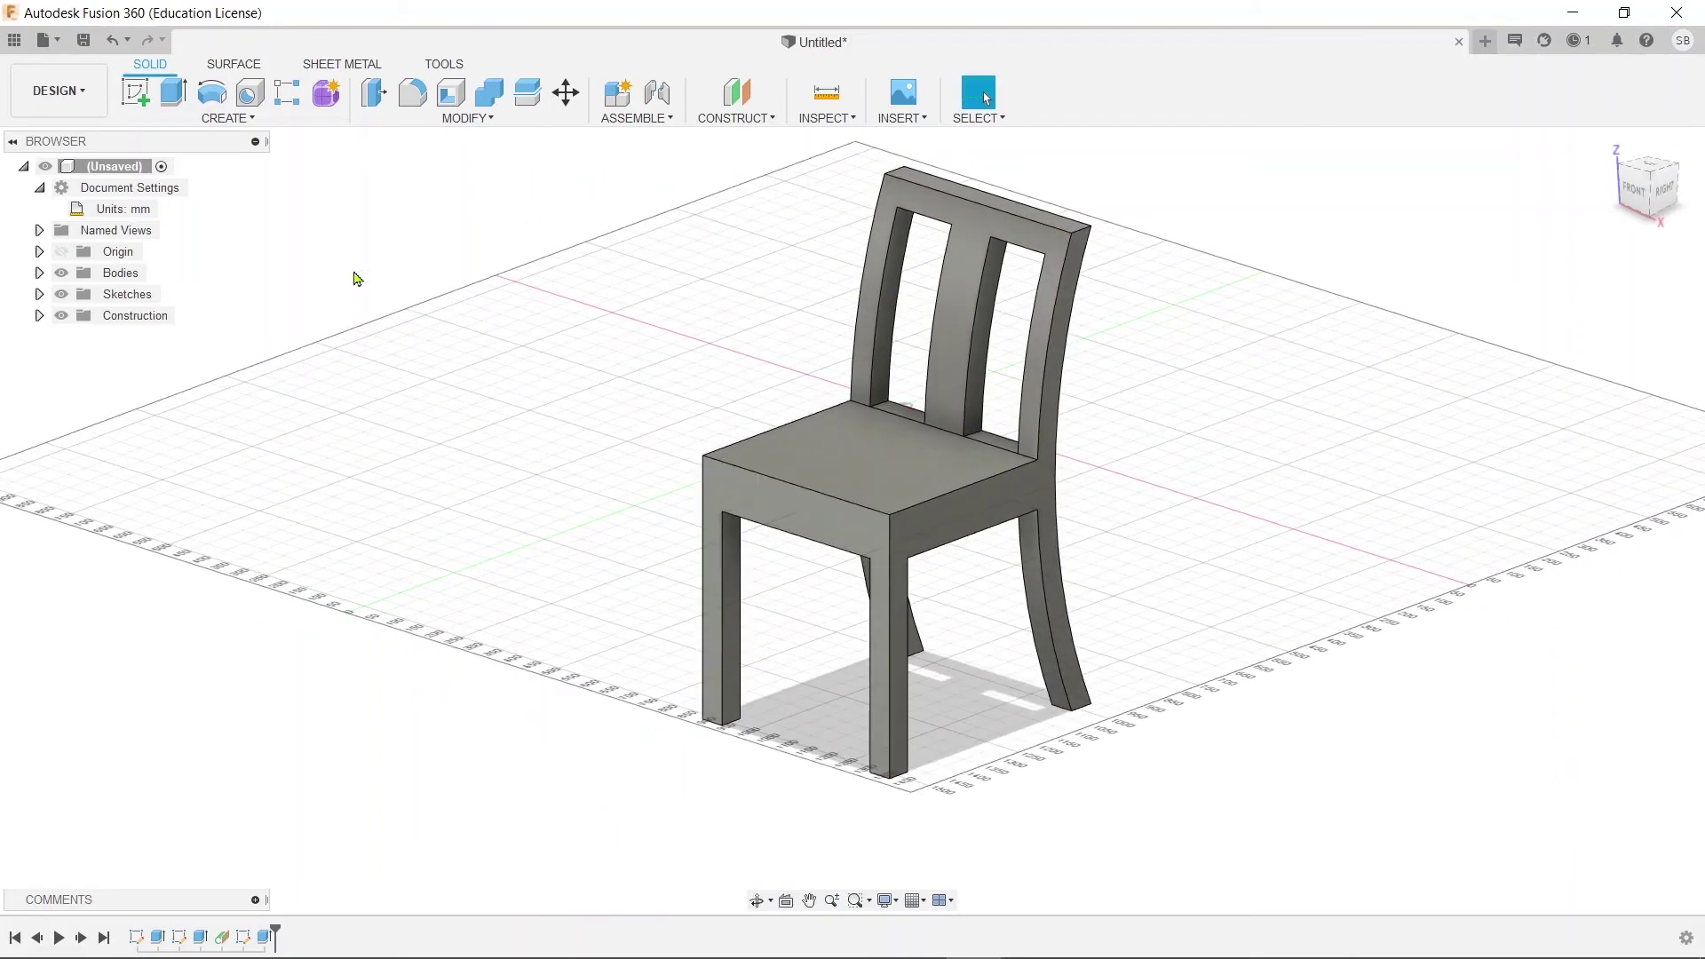
click(417, 94)
click(793, 491)
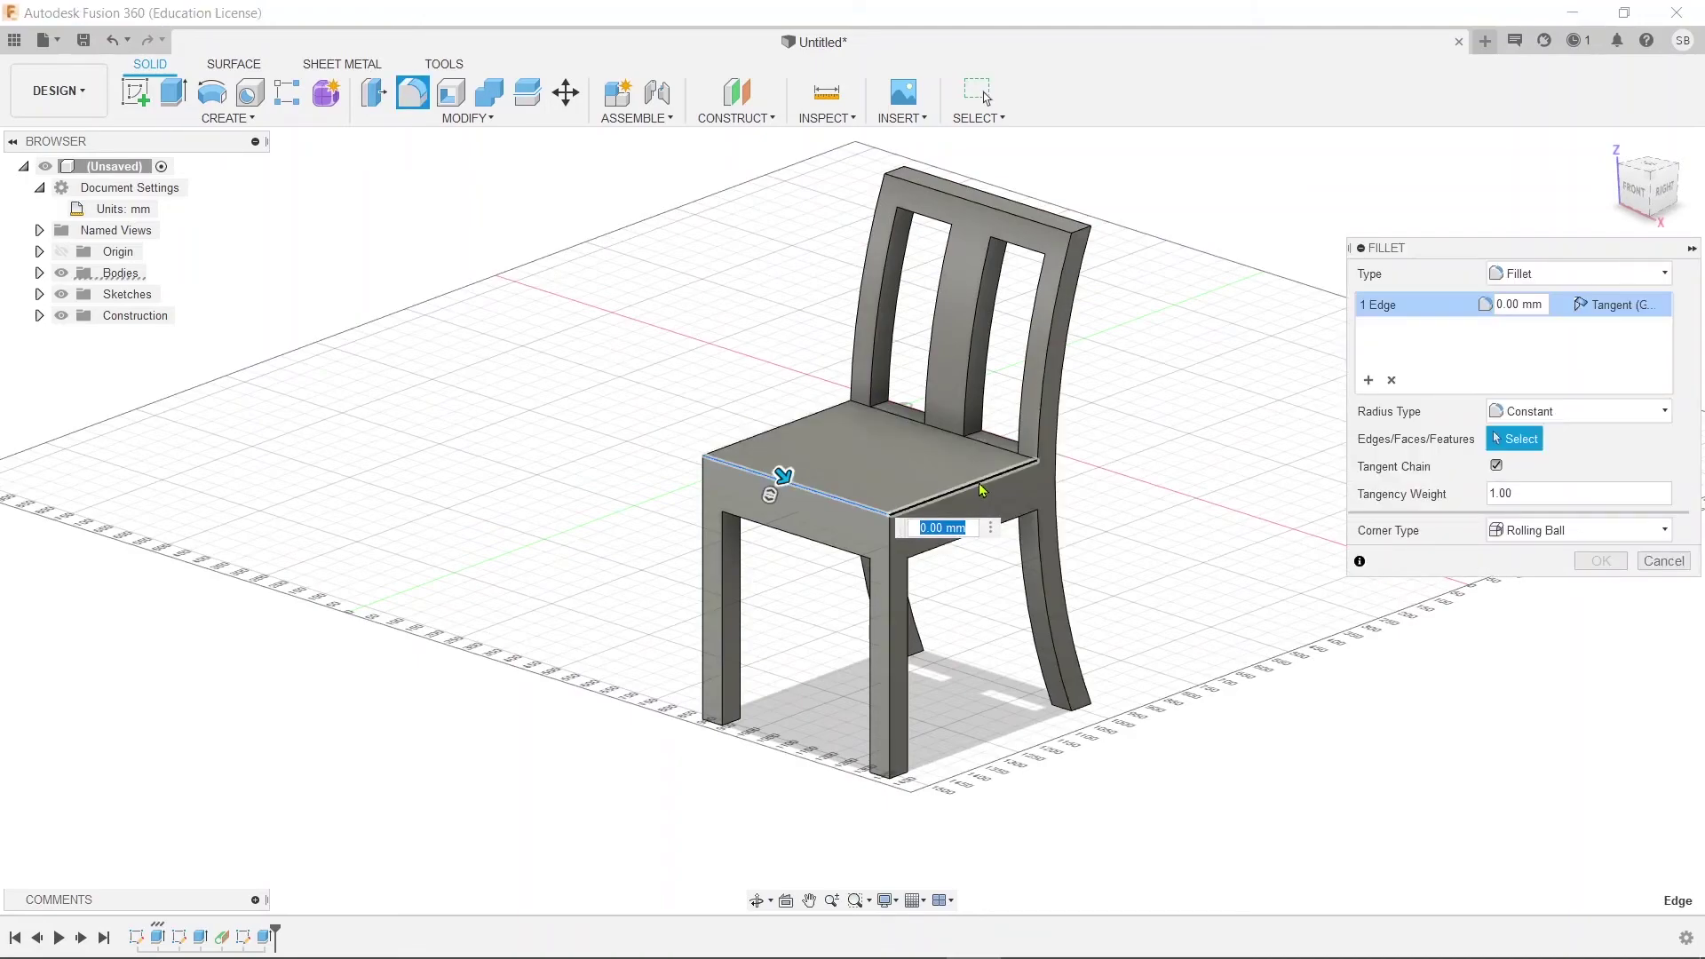
click(979, 483)
click(793, 433)
mouse_move(781, 412)
mouse_down()
mouse_move(773, 381)
mouse_move(785, 419)
mouse_up()
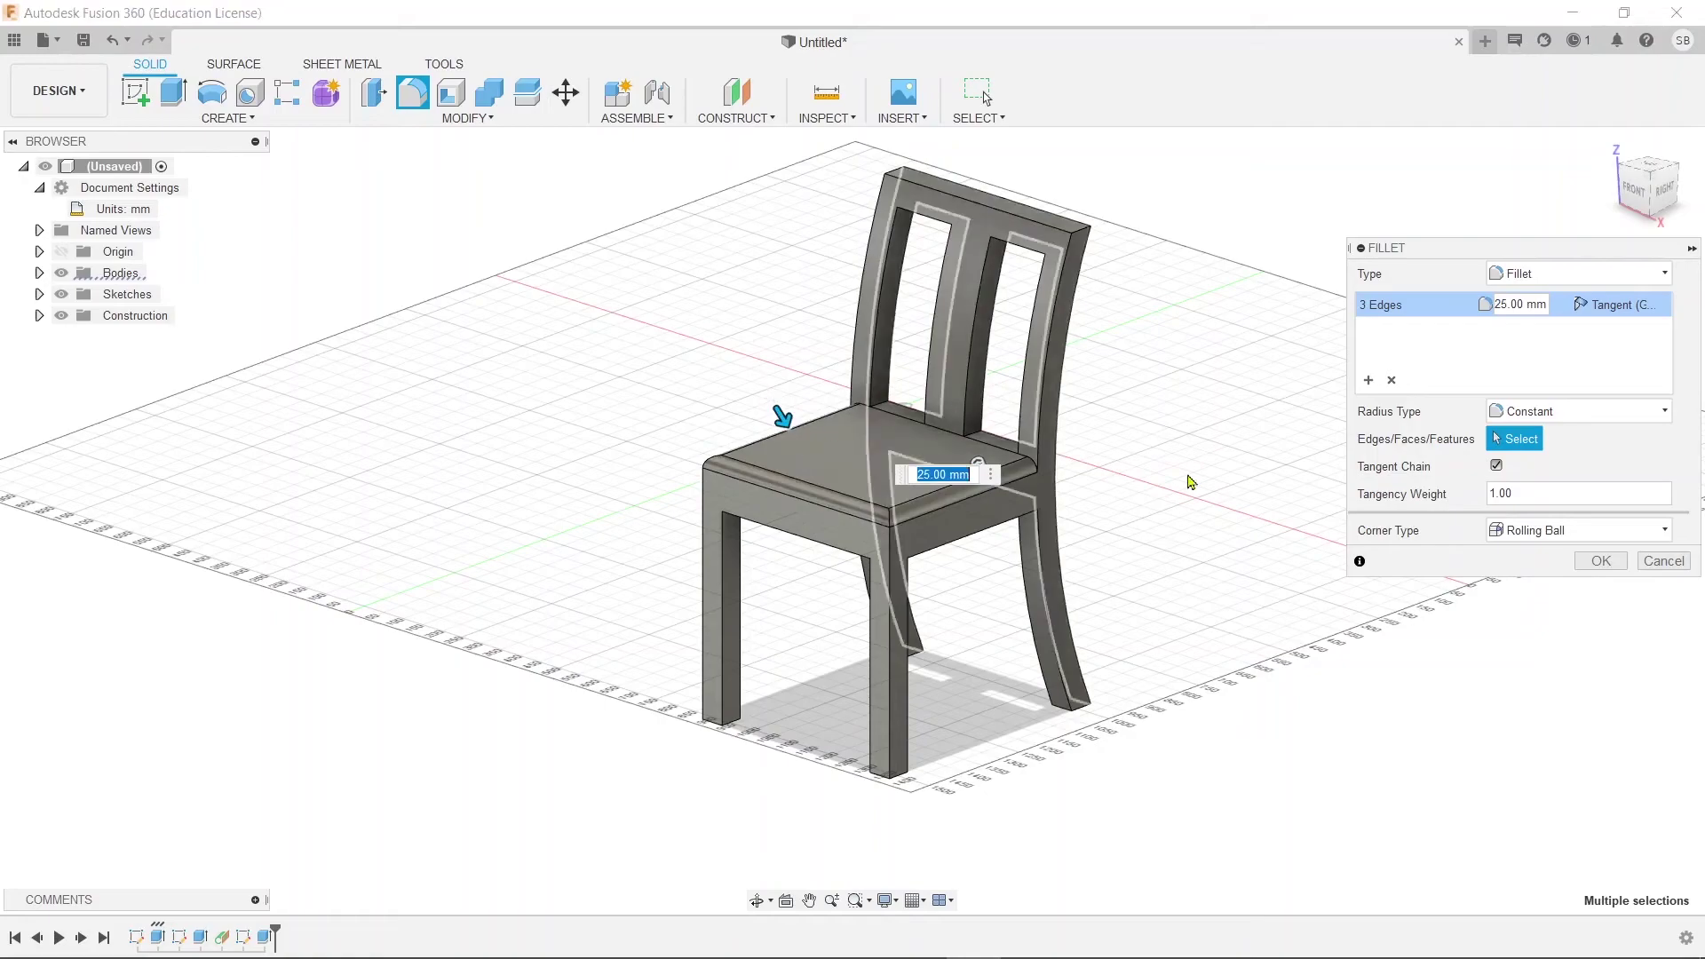
click(1601, 560)
shift+middle_drag(1398, 605, 1260, 551)
key(alt+Tab)
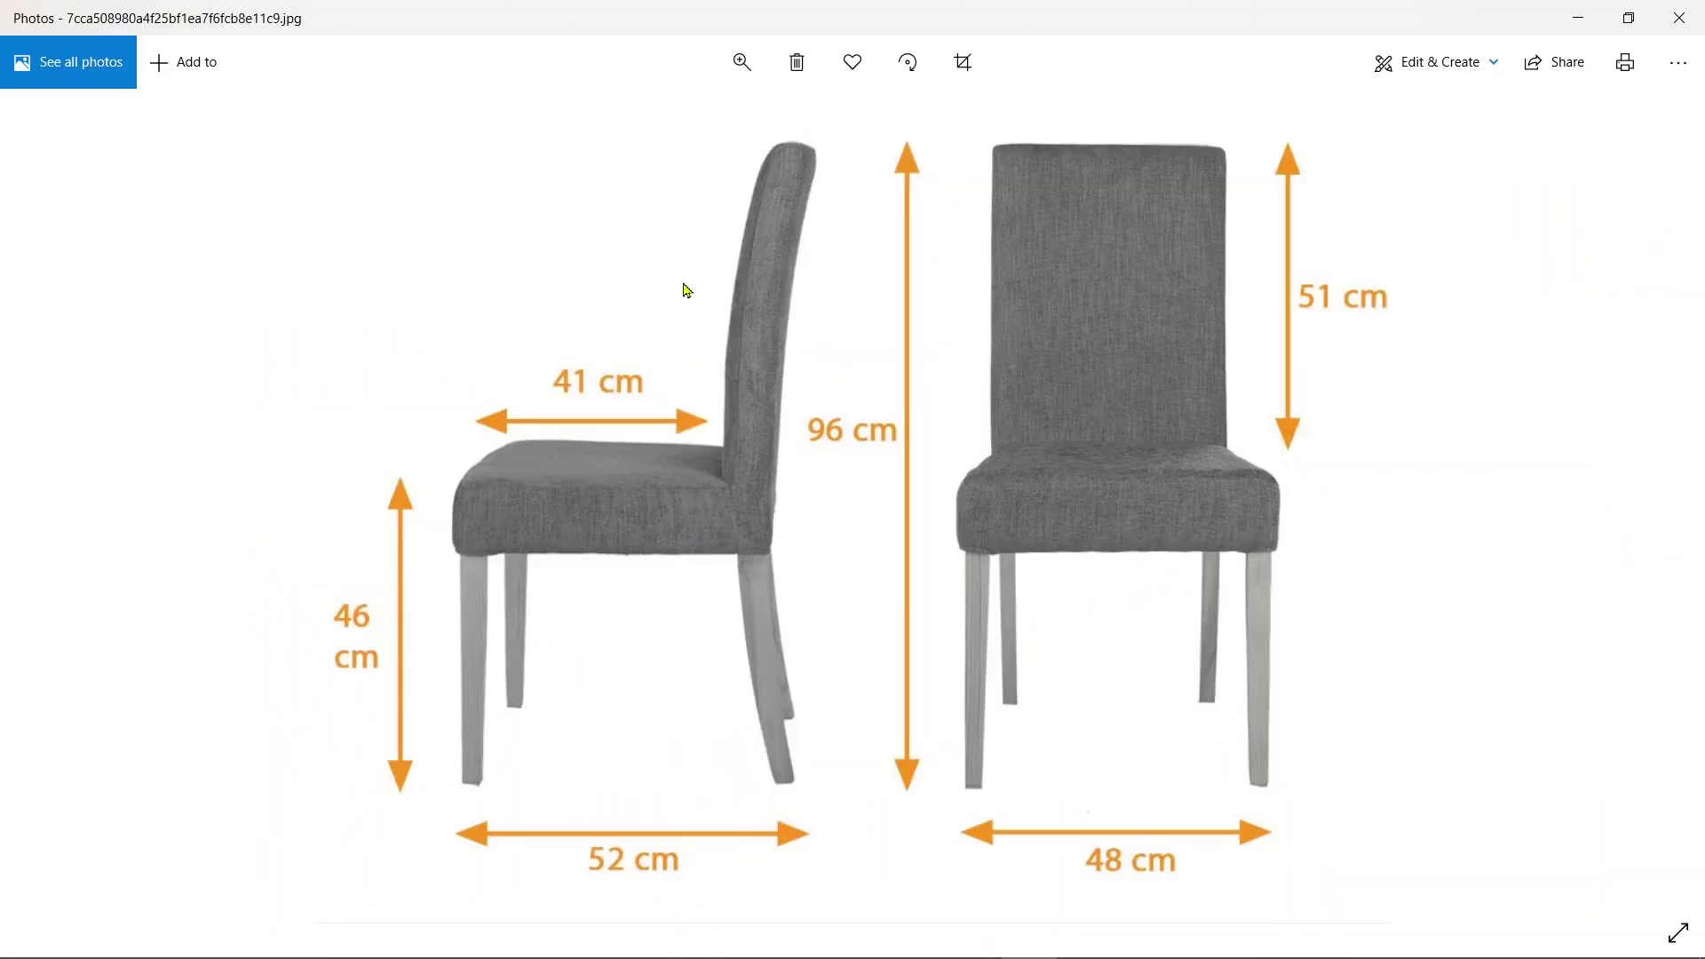
key(alt+Tab)
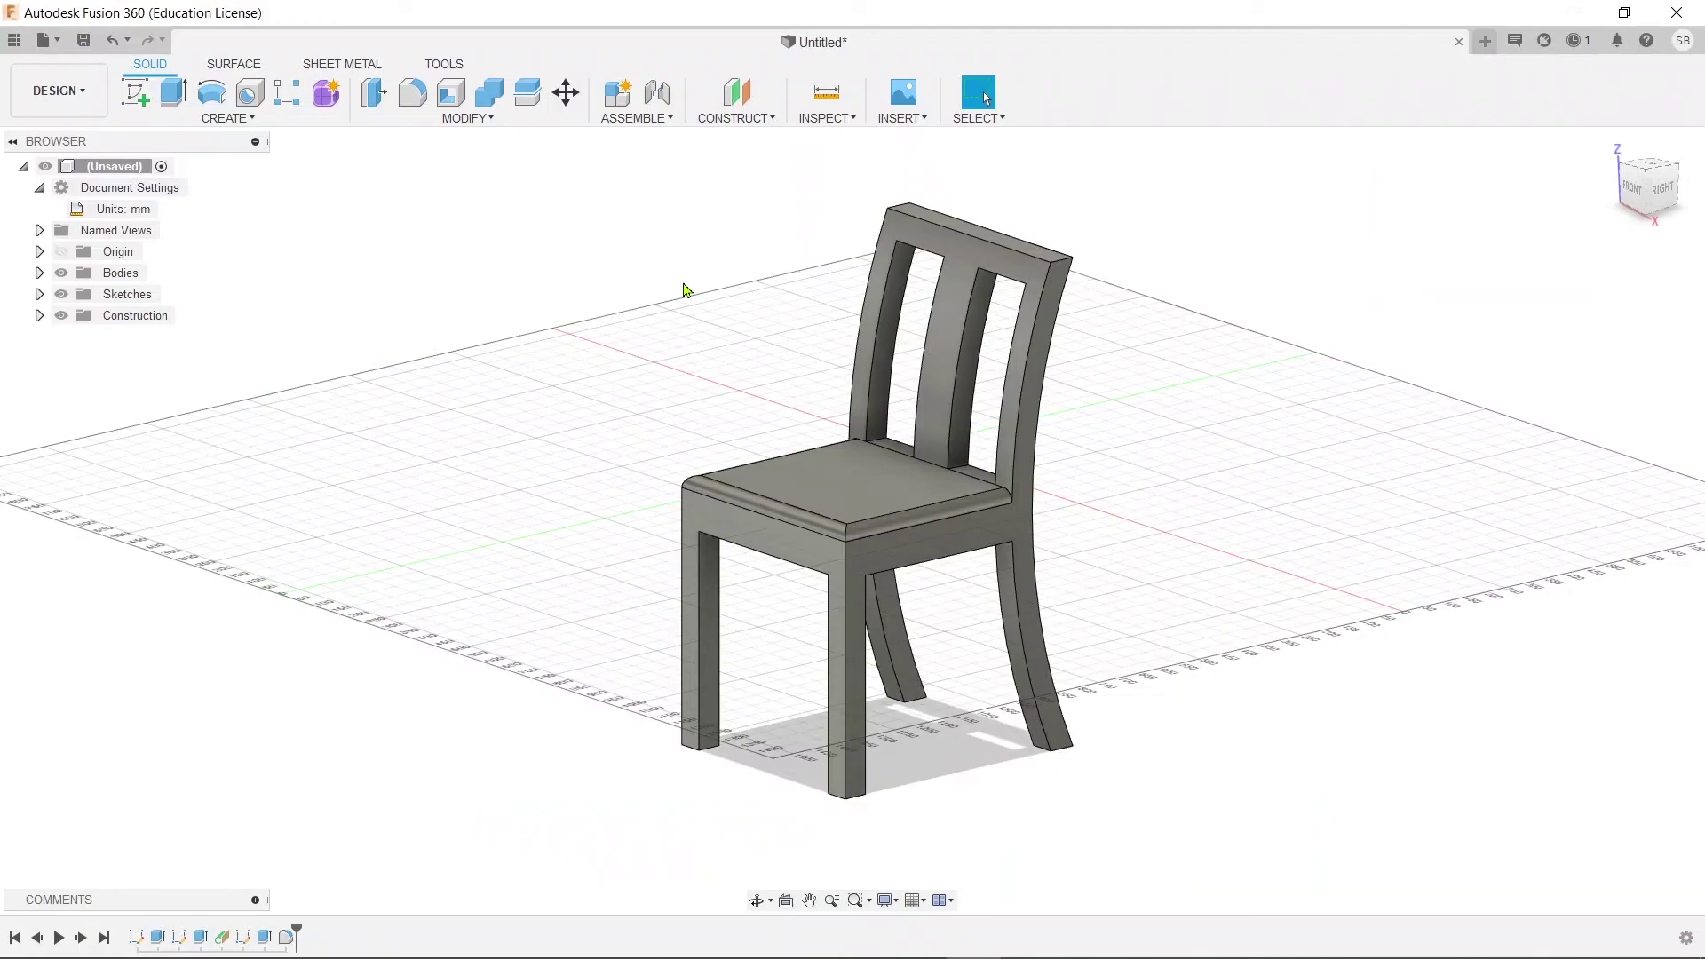
middle_drag(1214, 600, 1122, 529)
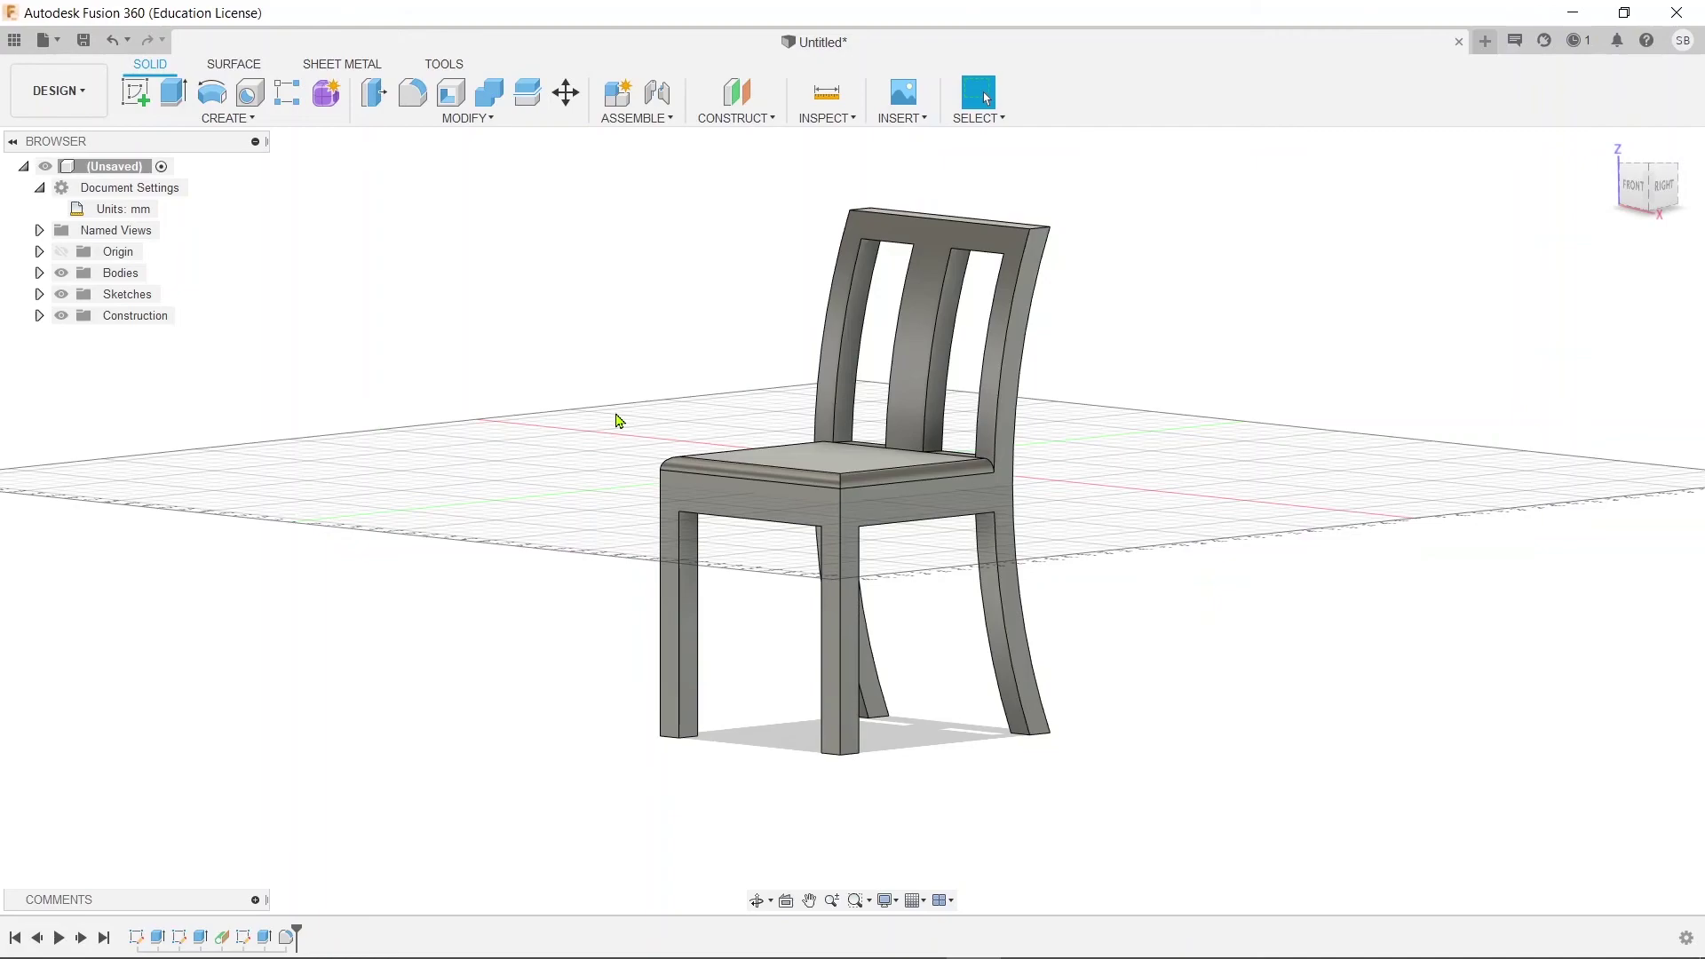